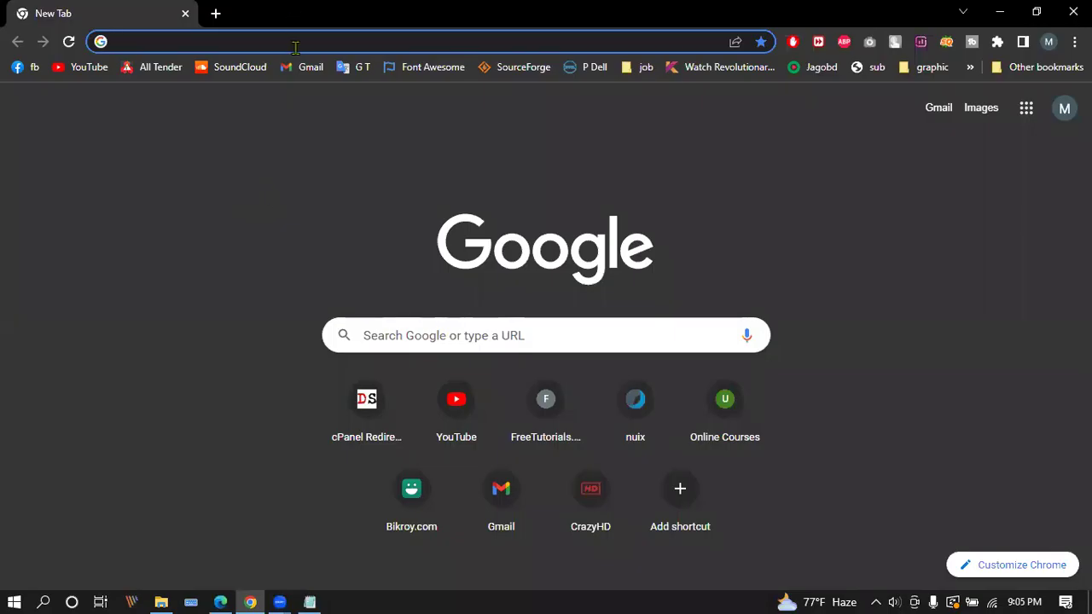
Search Google for 'Google Adsense' from the address bar
type("google as")
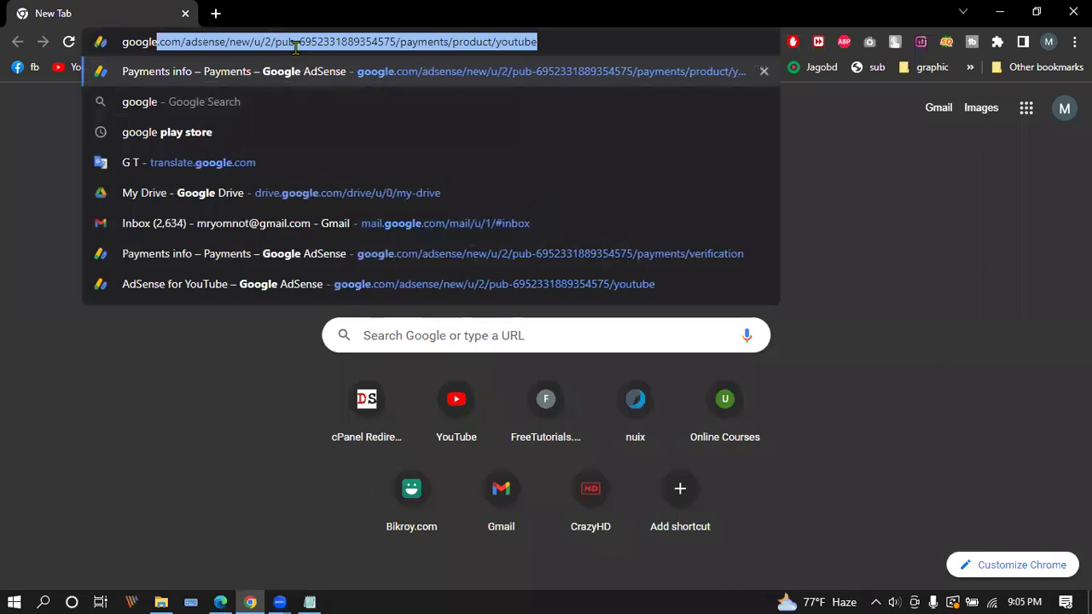
key("BackSpace")
key("Down")
key("BackSpace")
key("BackSpace")
key("BackSpace")
key("BackSpace")
key("BackSpace")
key("BackSpace")
key("Return")
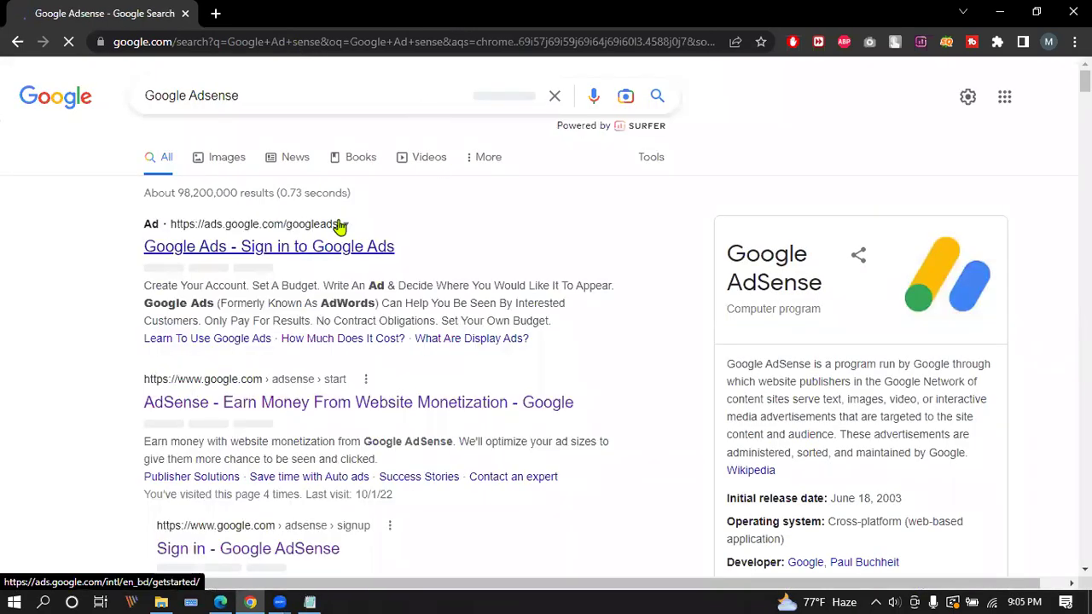
Search 'google adsense login' and open the 'Sign in - Google AdSense' result
scroll(220, 219, "down", 4)
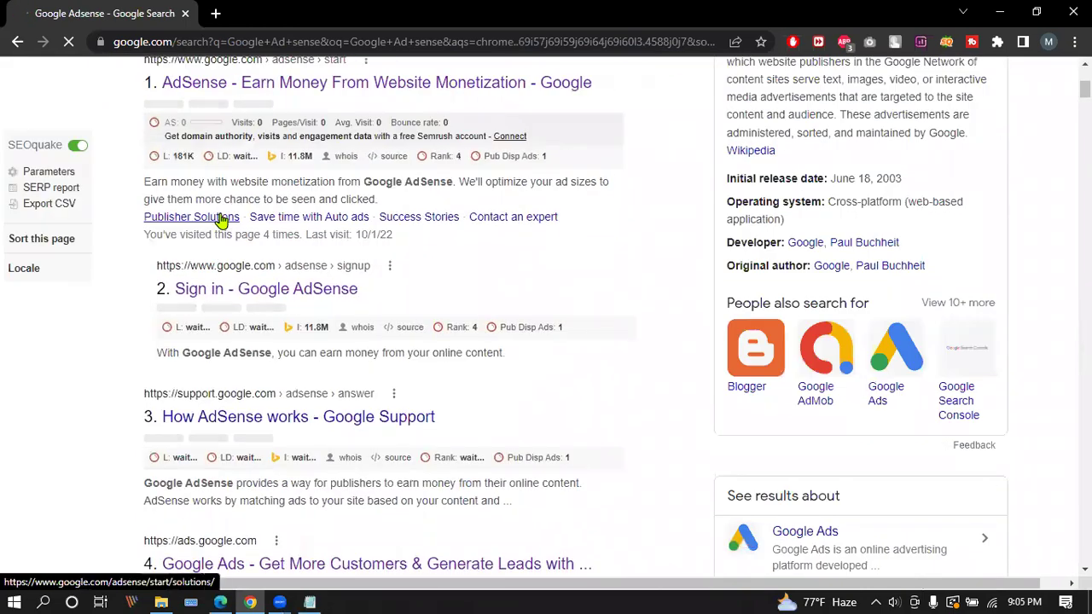
scroll(502, 237, "down", 4)
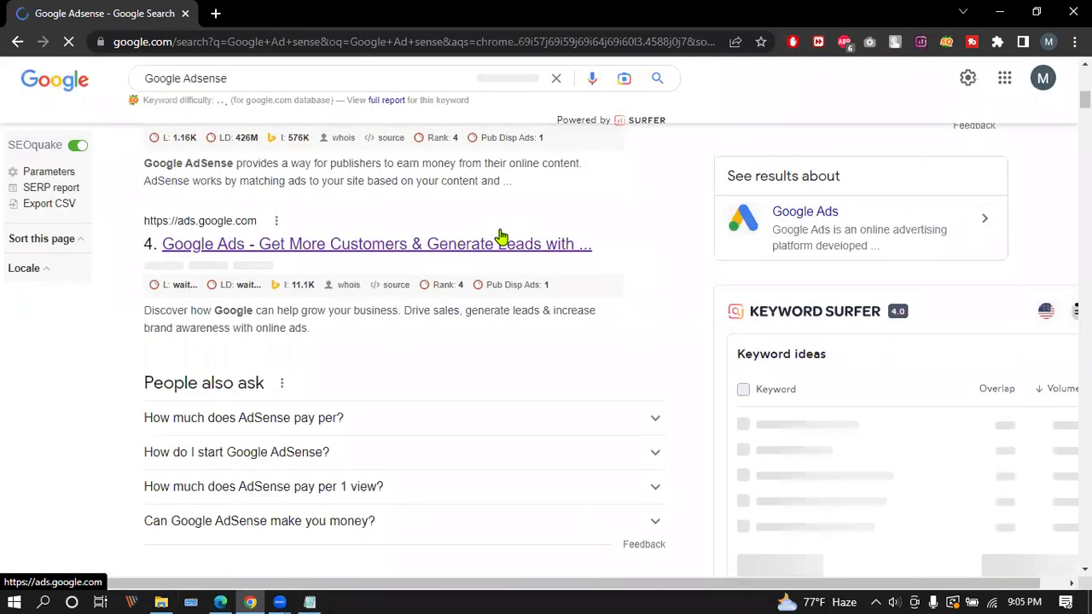
scroll(512, 232, "up", 7)
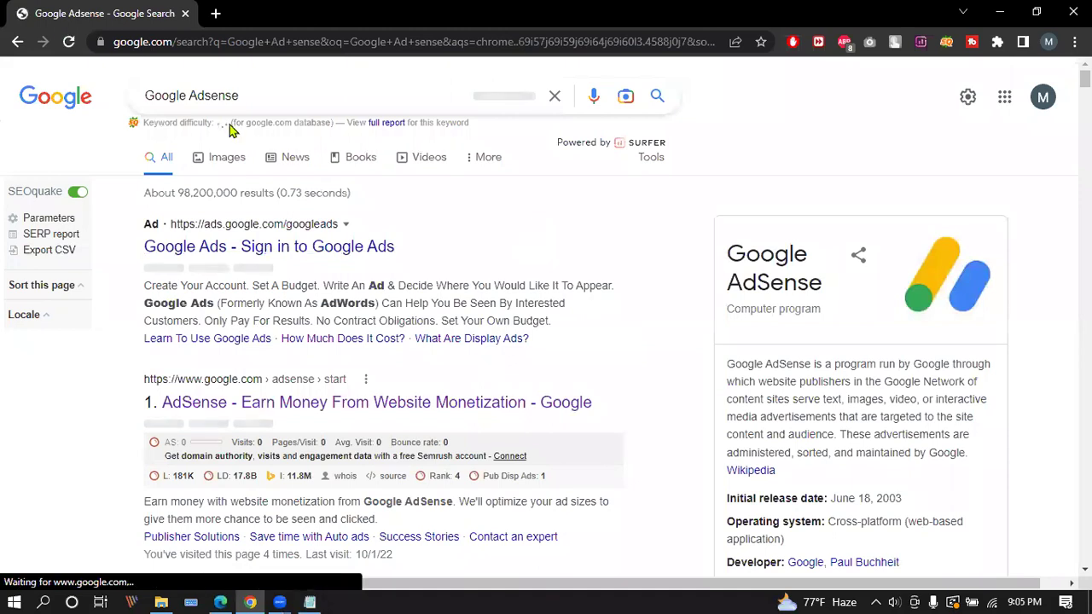
left_click(254, 91)
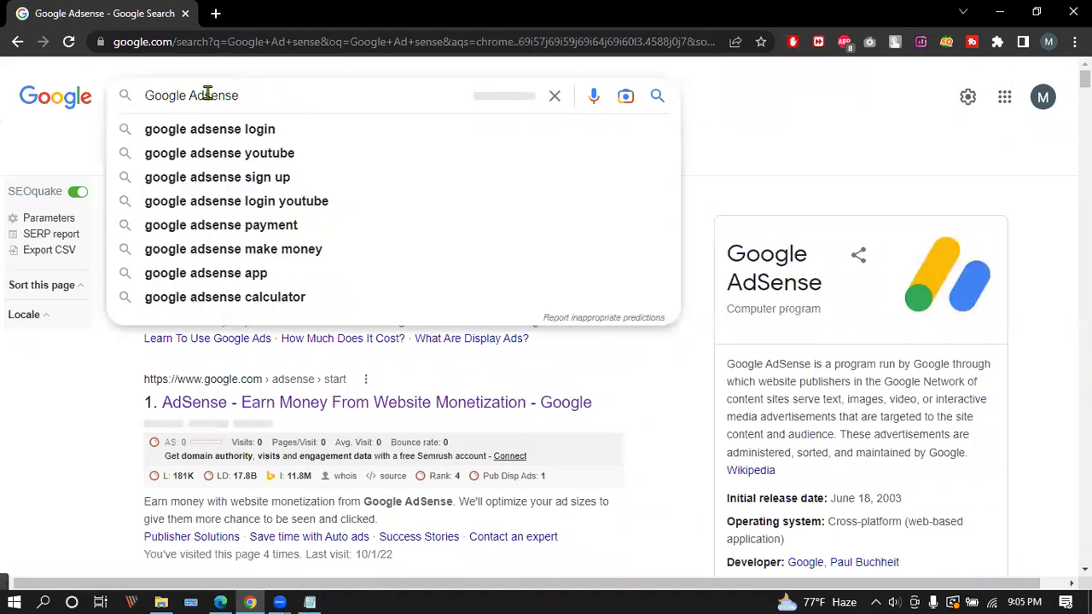
left_click(219, 128)
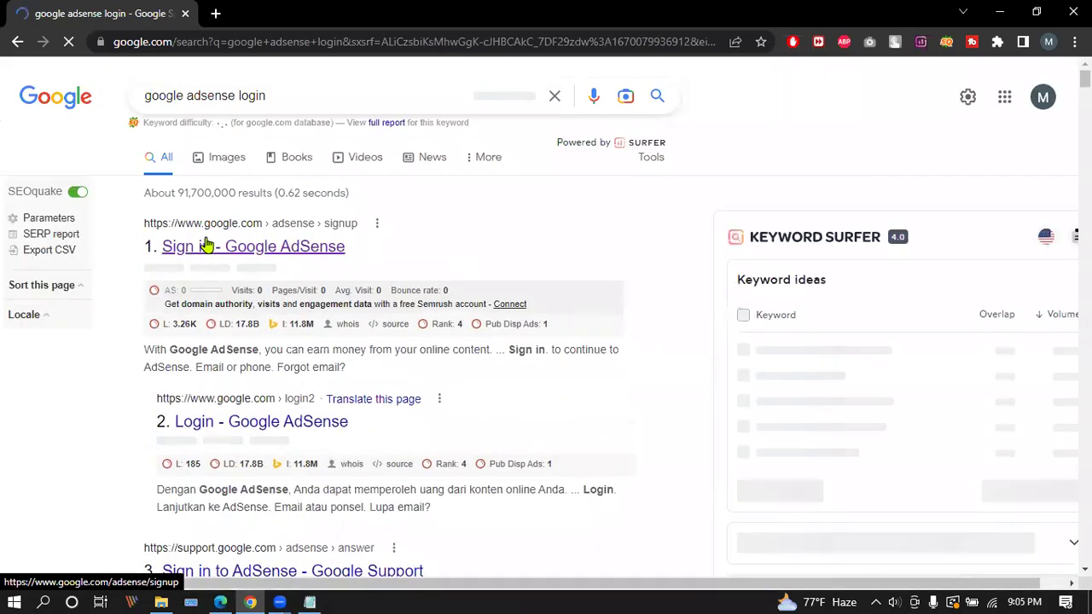
left_click(207, 244)
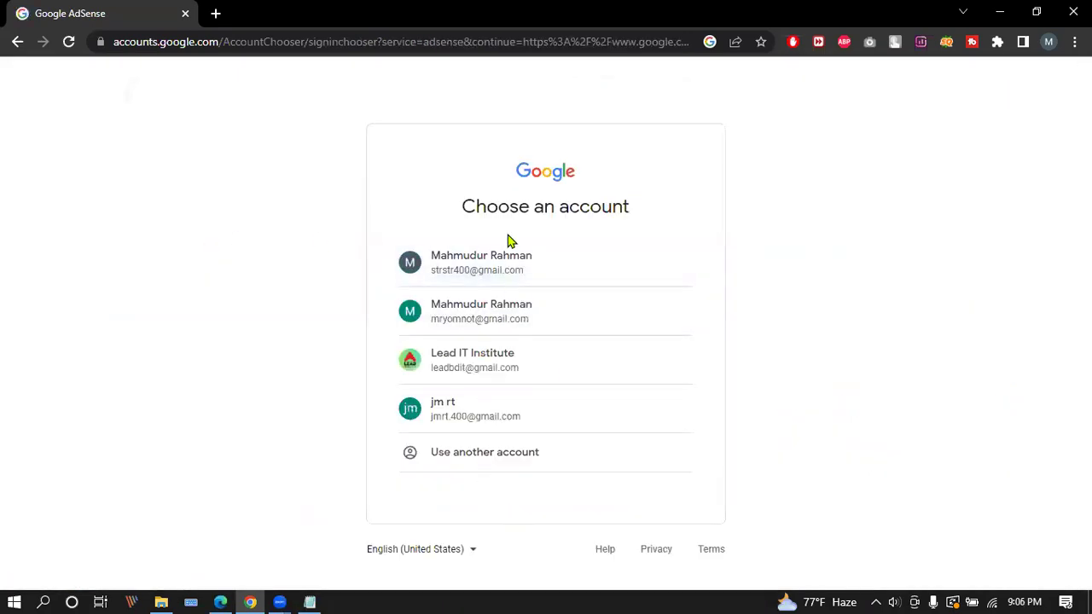
Sign in with the first listed account and look over the AdSense Home page
left_click(483, 267)
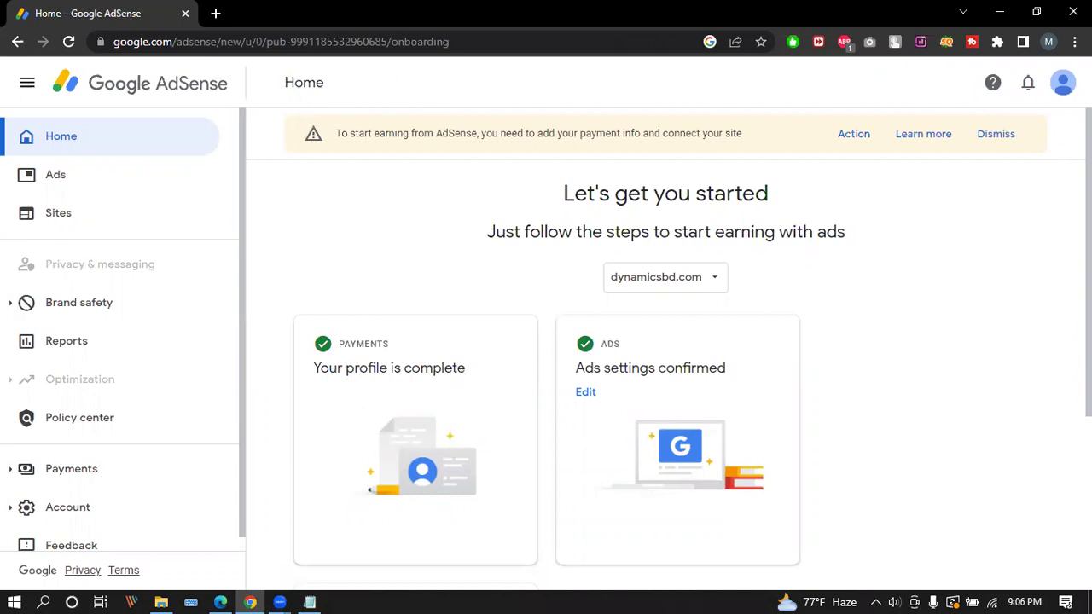
left_click(1063, 82)
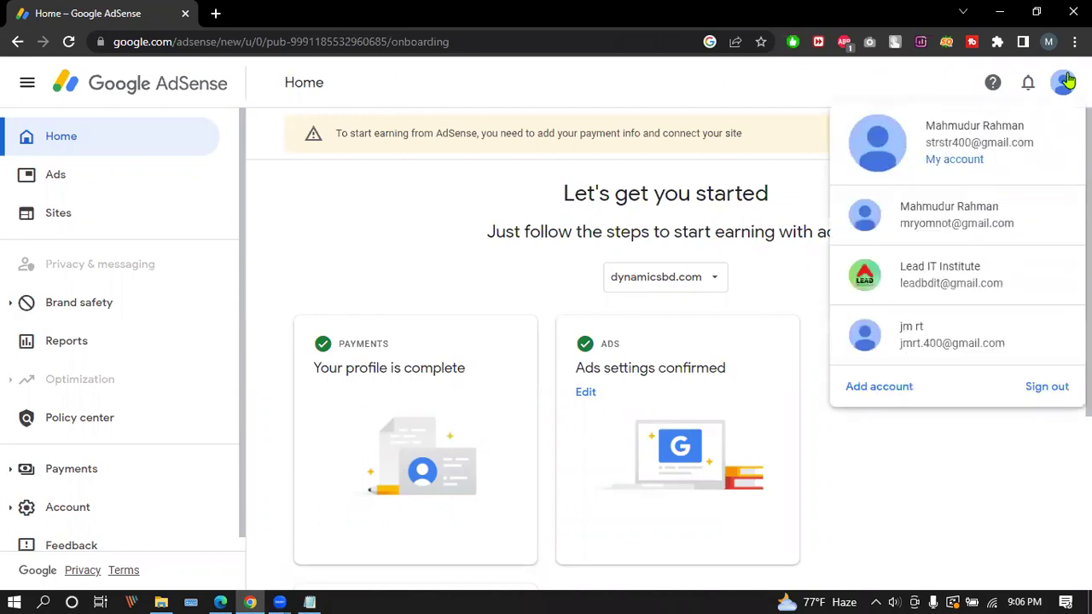
left_click(382, 205)
scroll(413, 171, "down", 2)
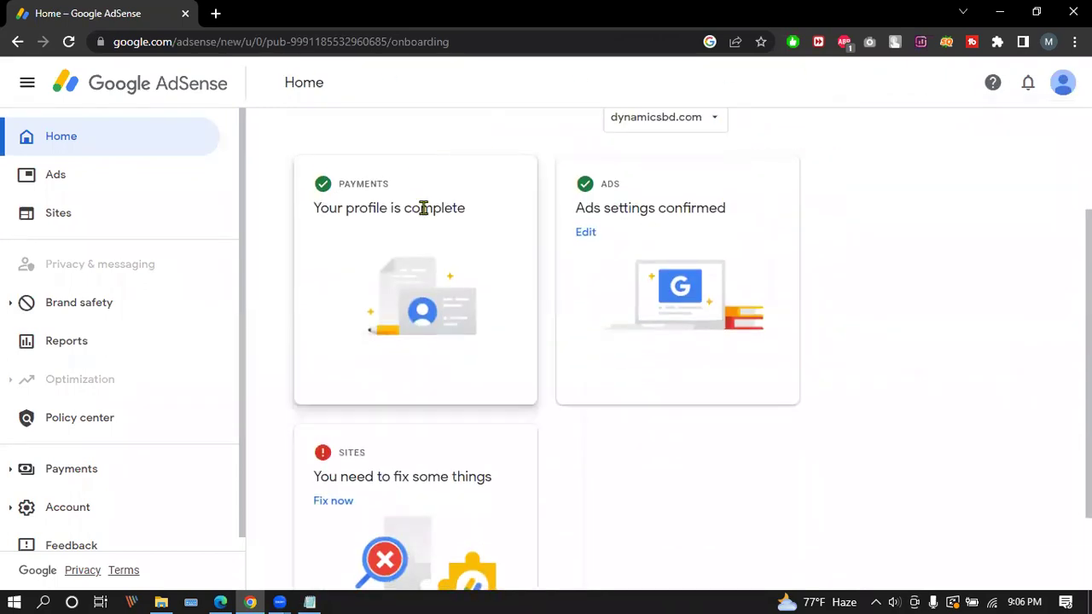
scroll(423, 208, "down", 1)
scroll(307, 105, "up", 3)
Visit the Ads page, then the Sites page, and start adding a new site
left_click(150, 176)
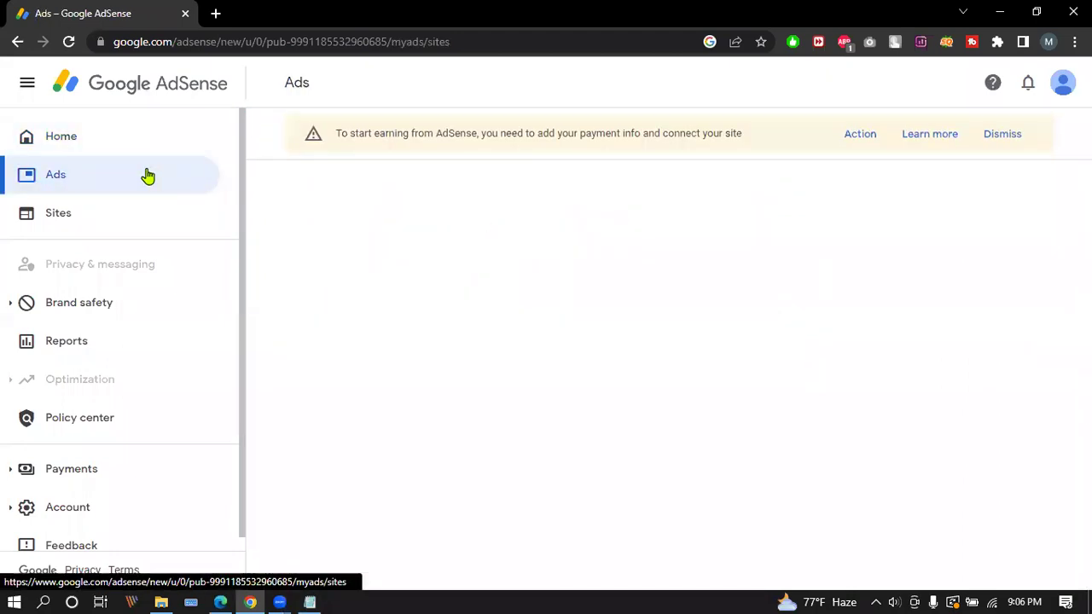
scroll(515, 179, "down", 1)
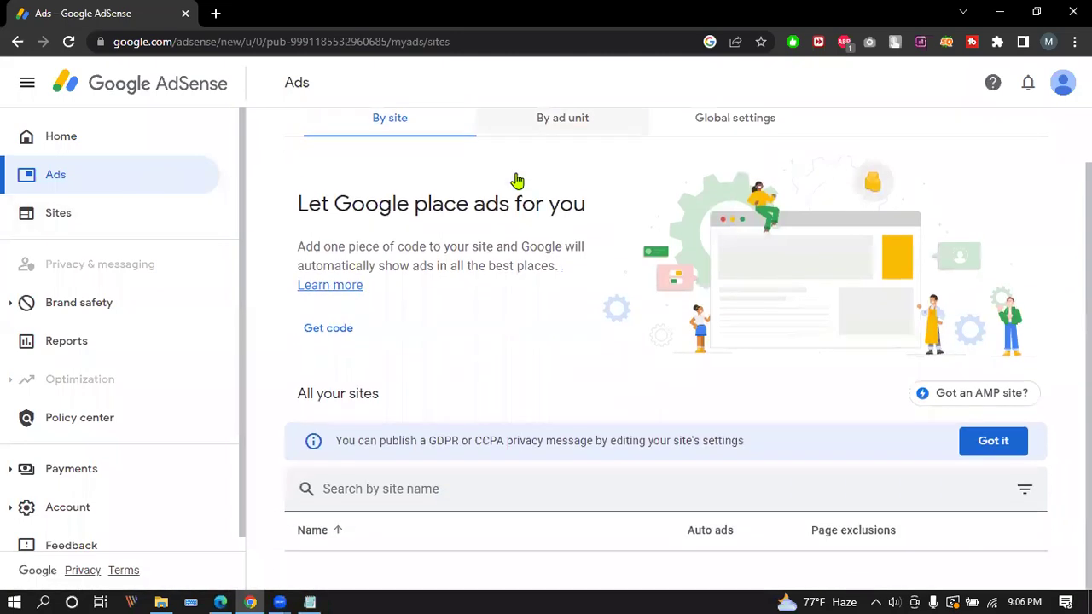
left_click(108, 216)
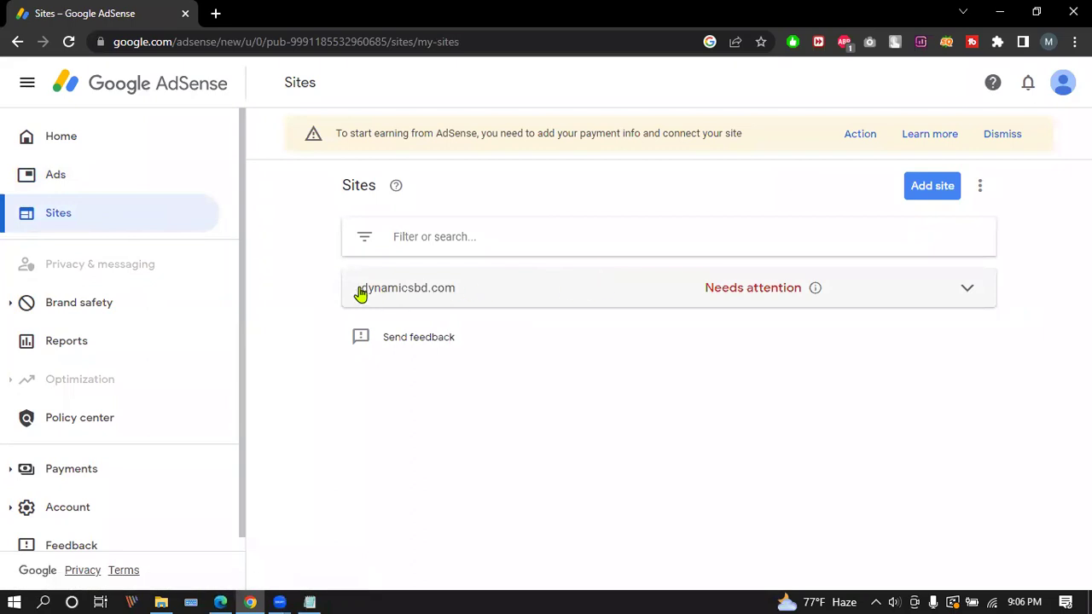
left_click(919, 183)
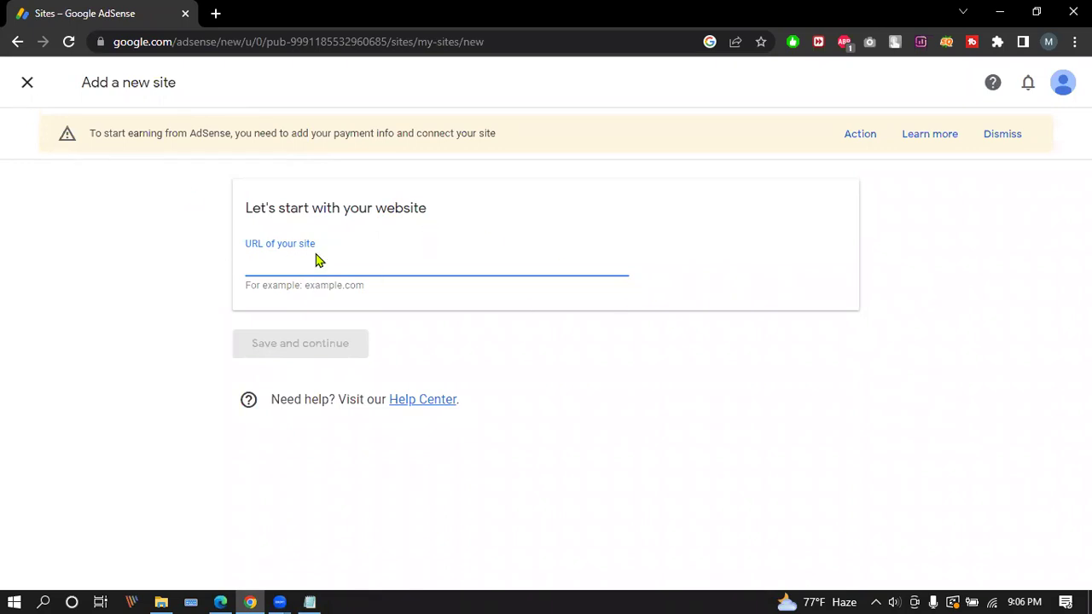
Submit dynamicsbd.com as the new site, dismissing the payment-info warning
type("dy")
key("BackSpace")
key("BackSpace")
type("d")
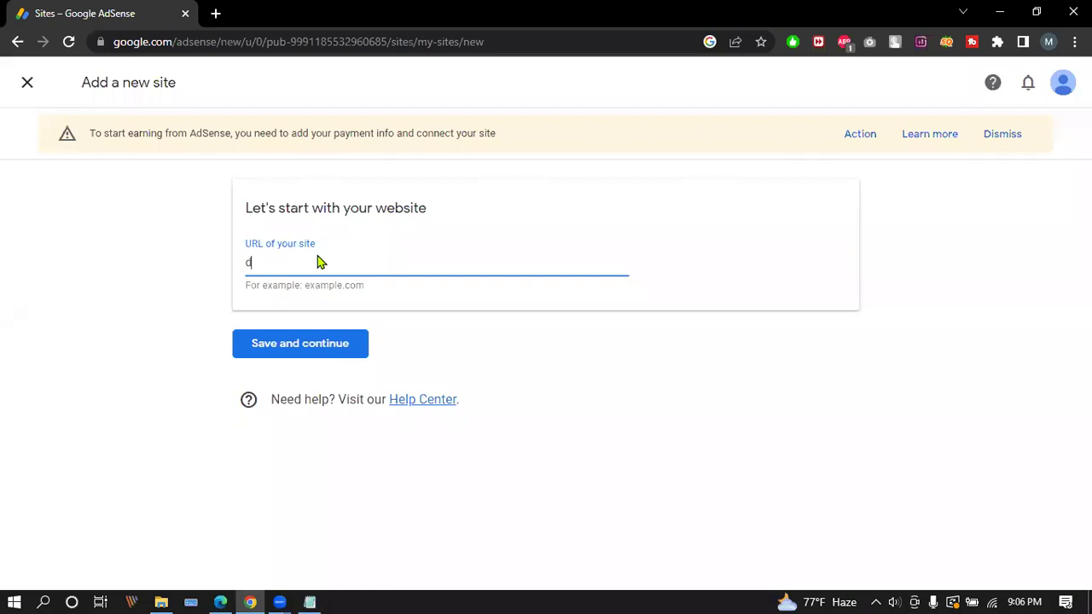
key("BackSpace")
key("Print")
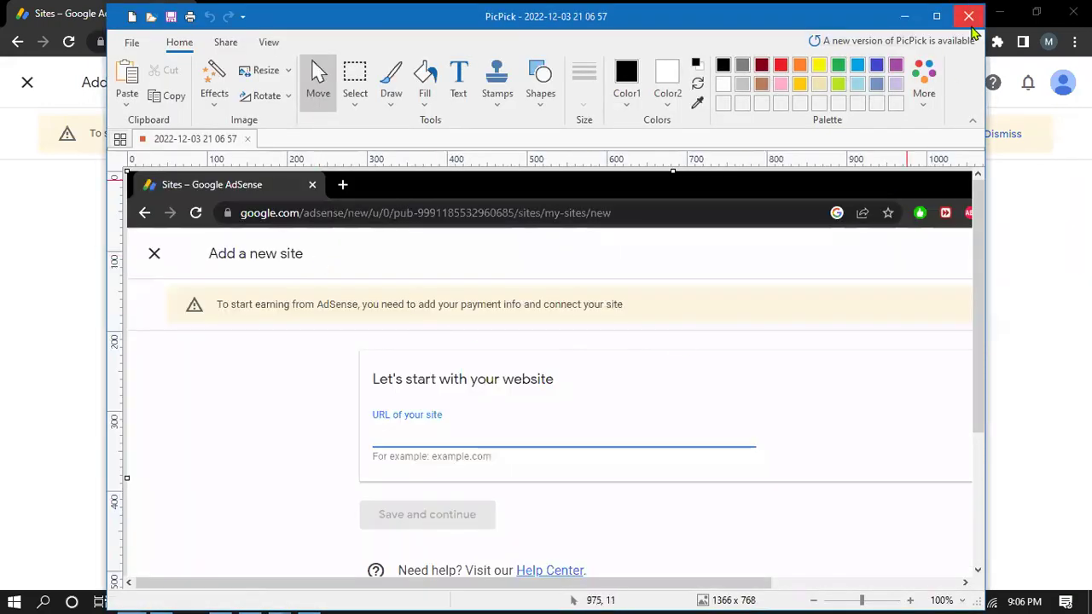
left_click(970, 19)
left_click(498, 364)
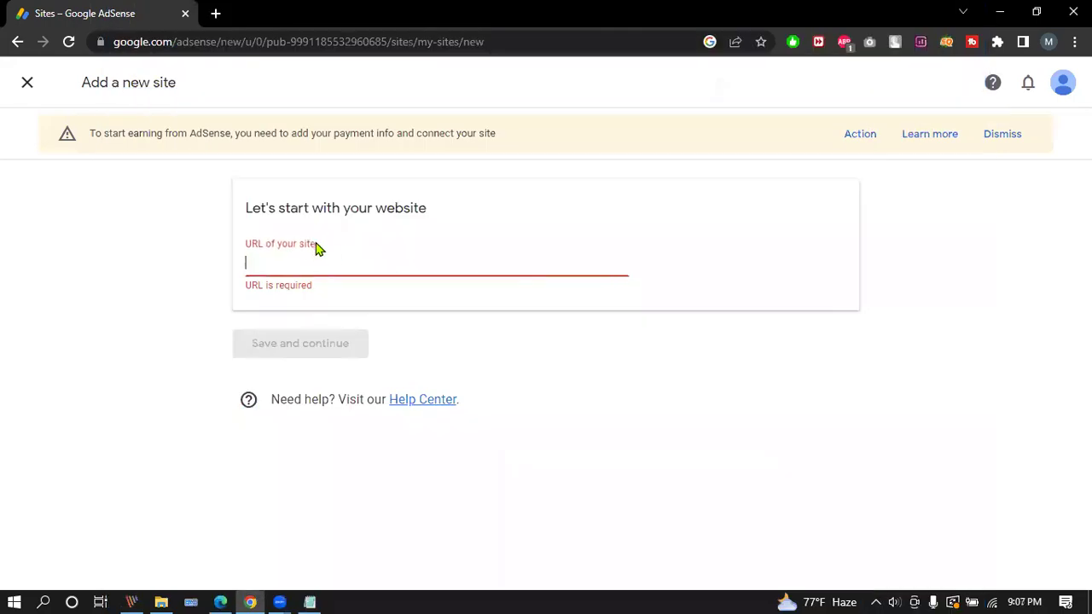
type("dynamicsbd.com")
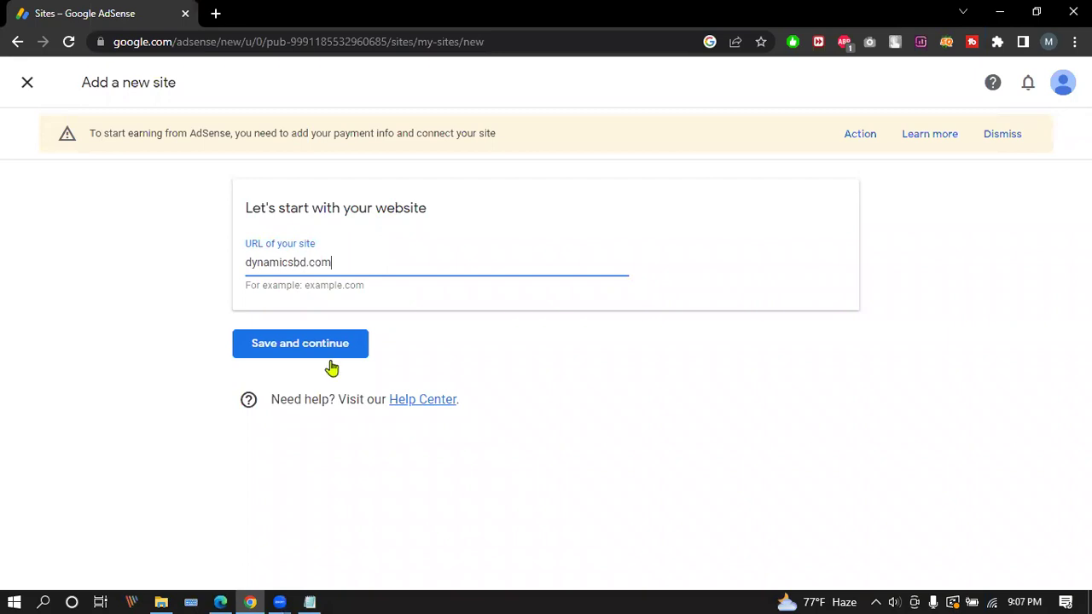
left_click(319, 342)
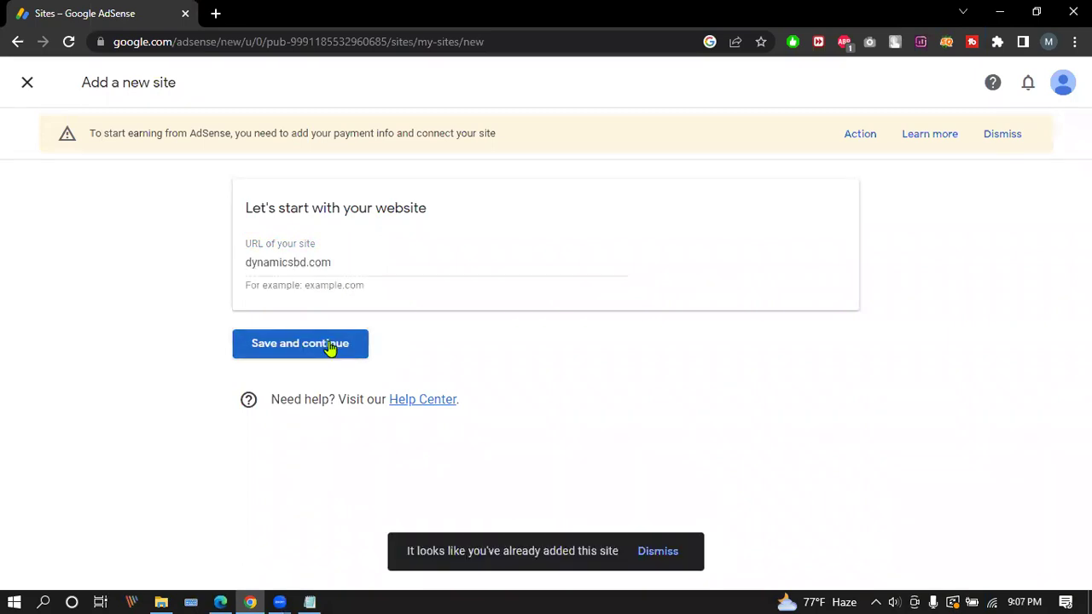
left_click(1002, 136)
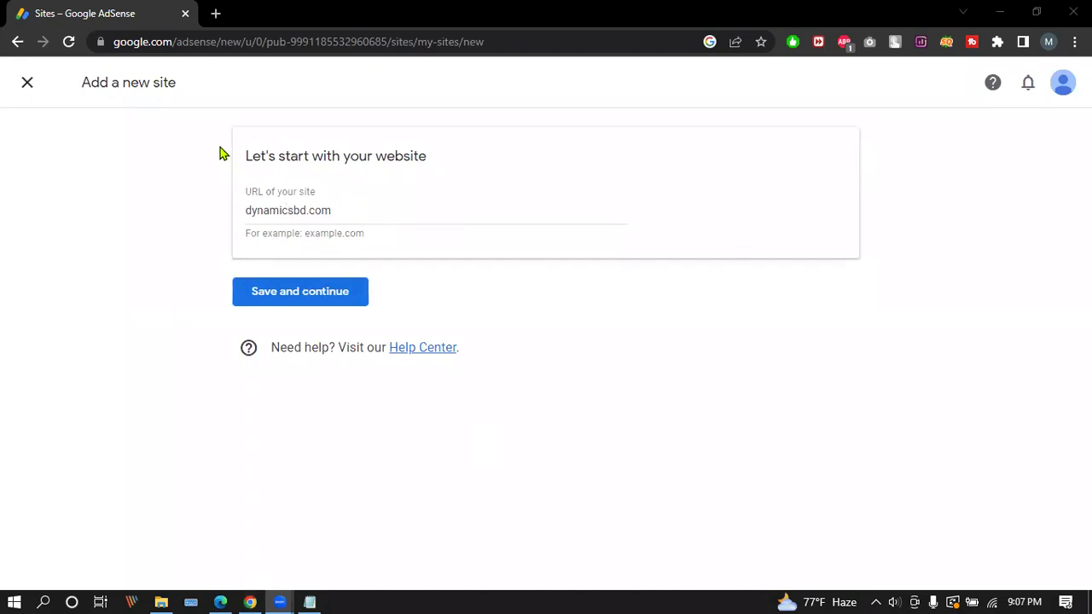
left_click_drag(347, 214, 122, 205)
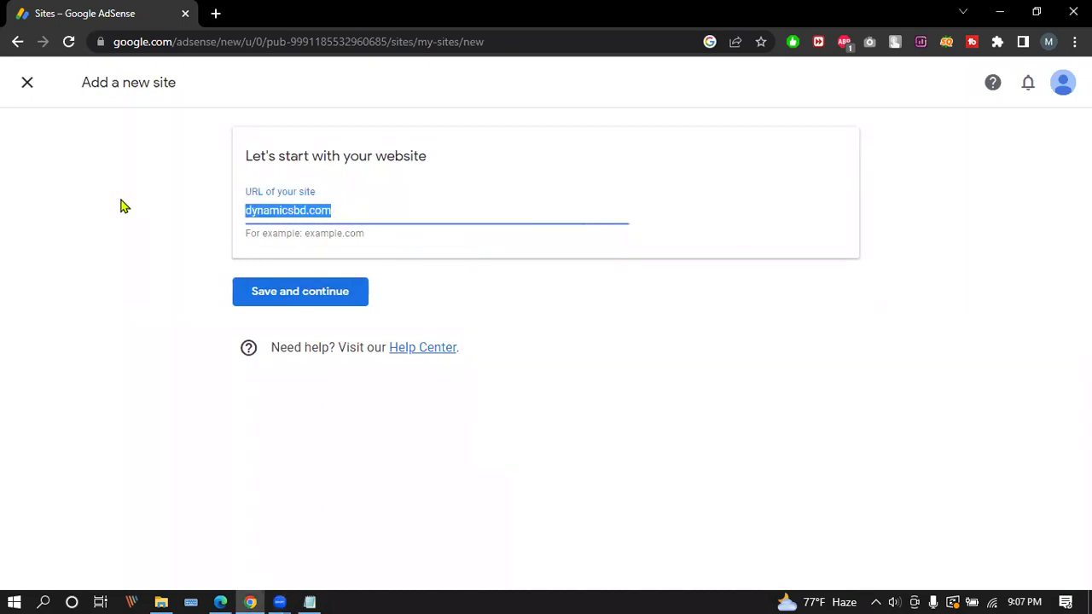
left_click(305, 287)
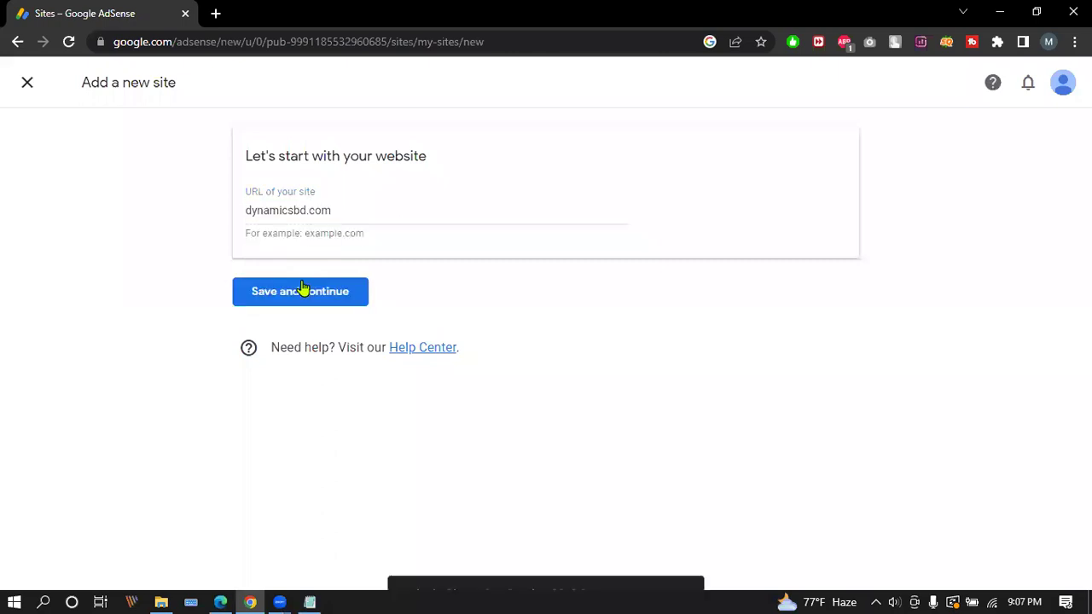
Remove dynamicsbd.com from the sites list and confirm the removal
left_click(27, 82)
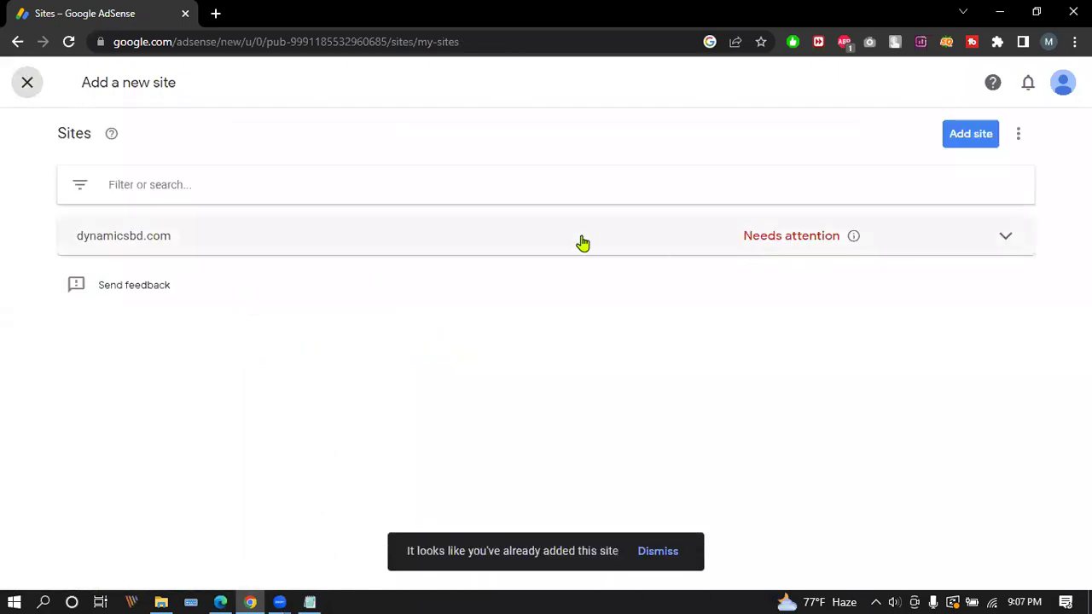
left_click(1001, 236)
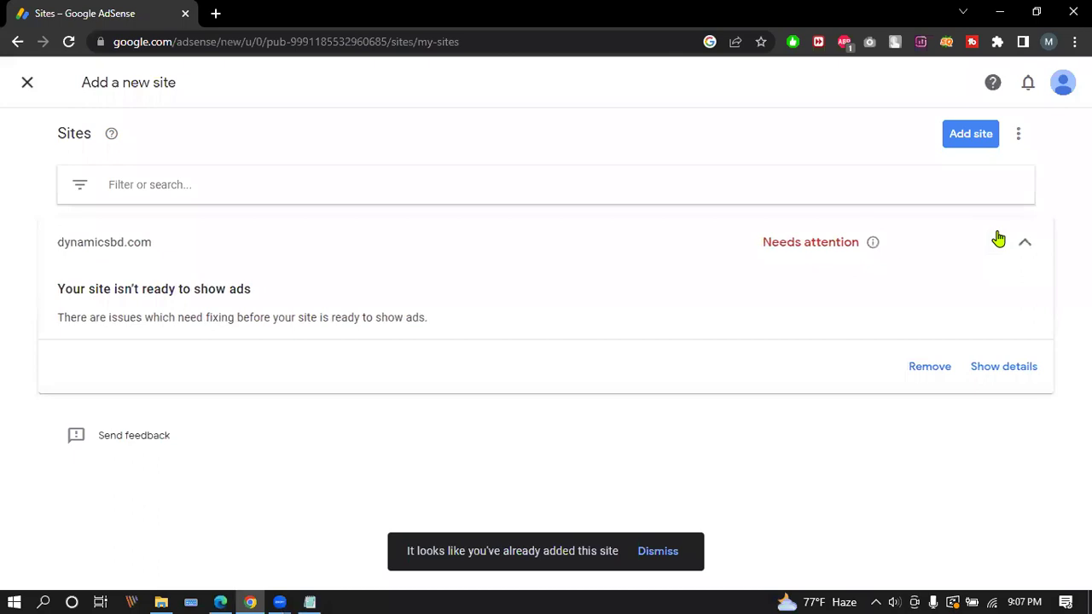
left_click(930, 366)
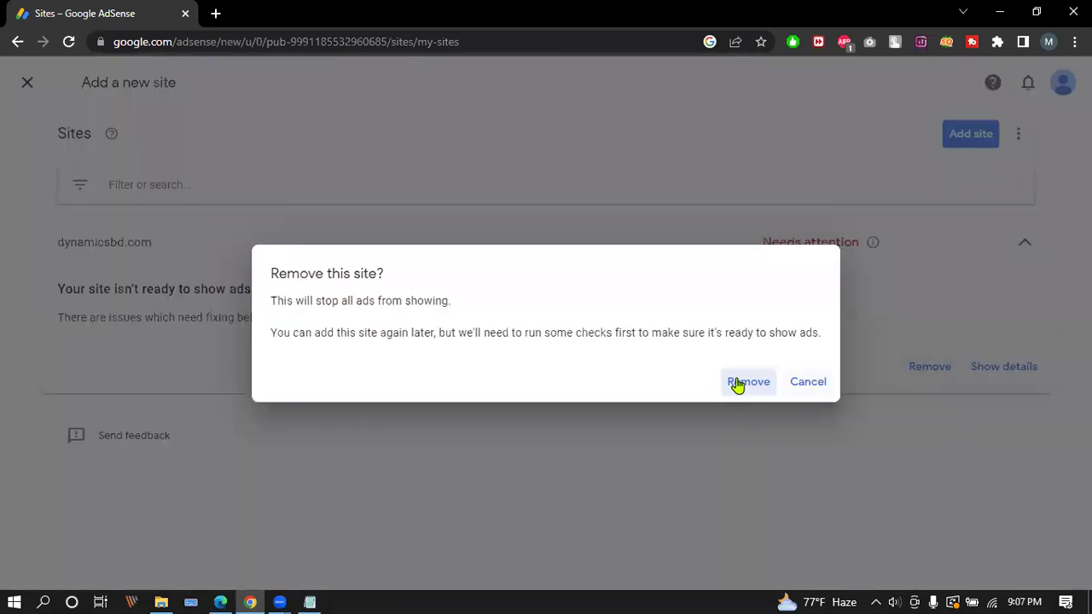
left_click(738, 383)
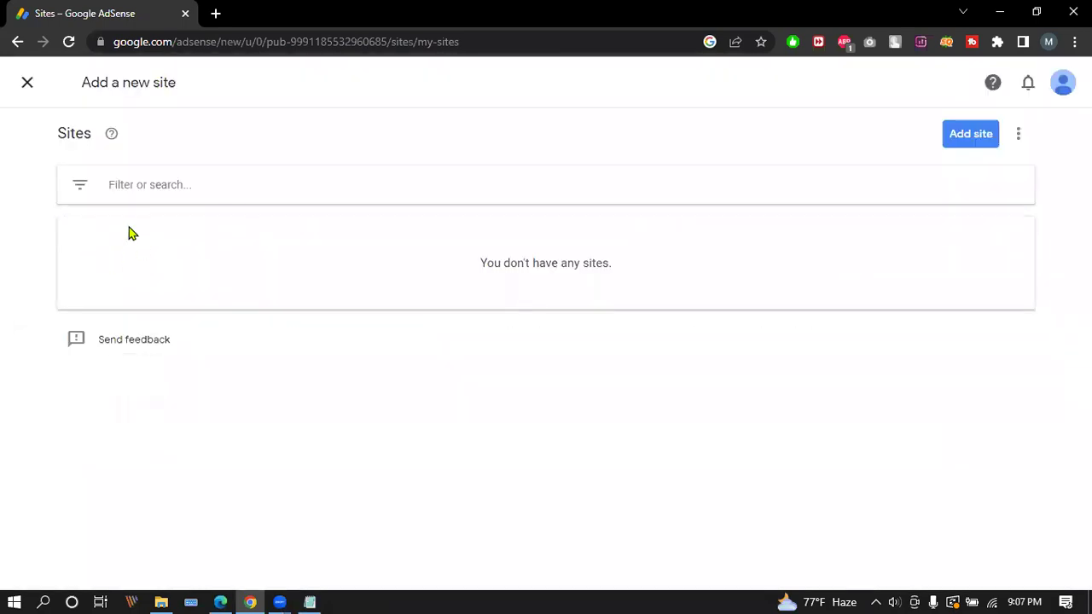
Add dynamicsbd.com as a site and review the code's <head> placement instructions
left_click(958, 133)
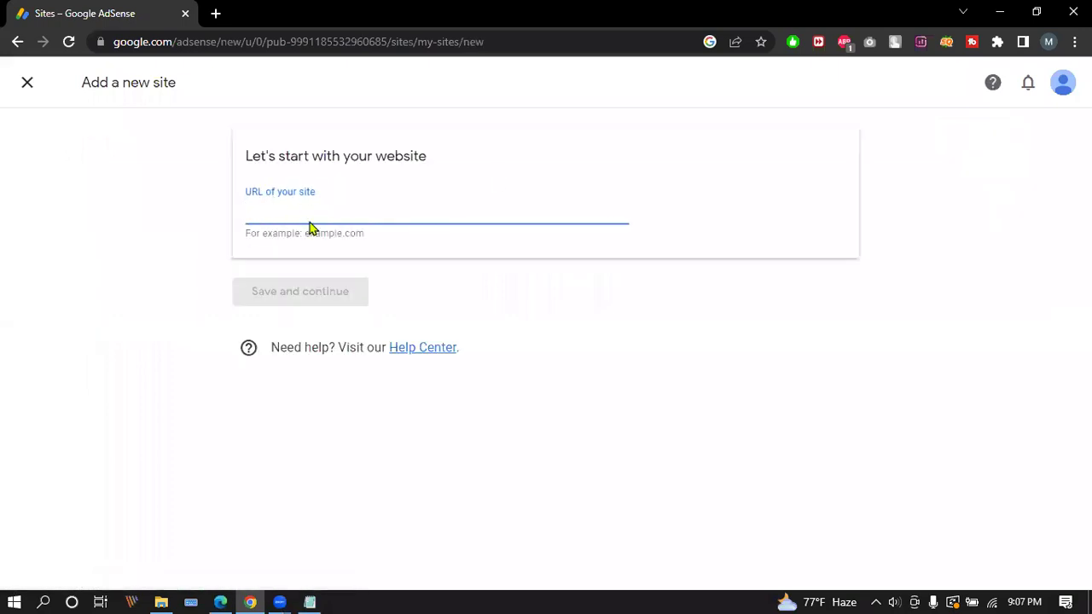
type("dynamicsbd")
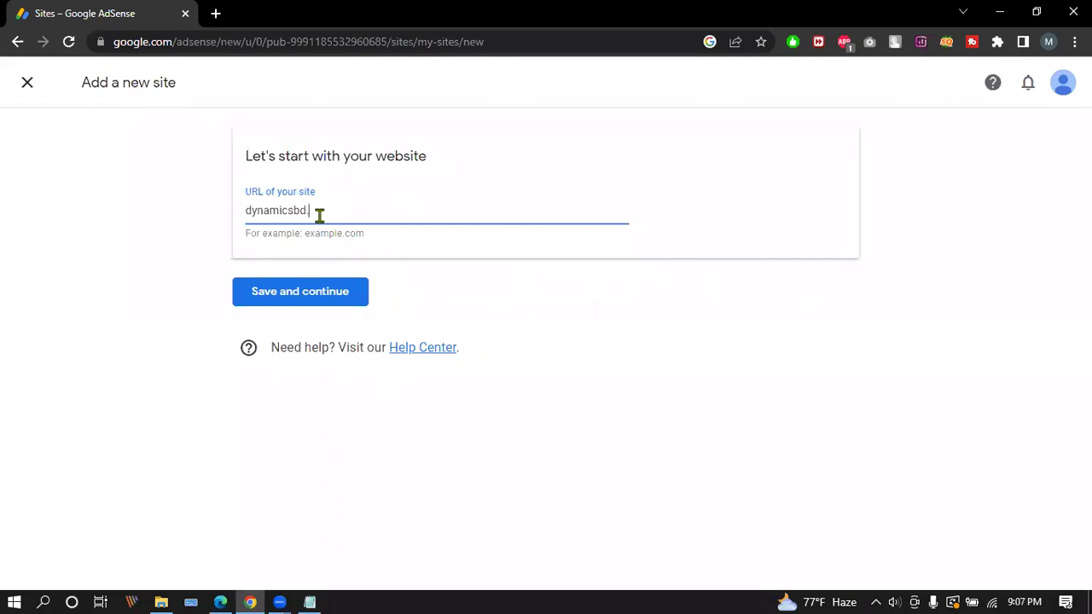
type(".com")
left_click(324, 291)
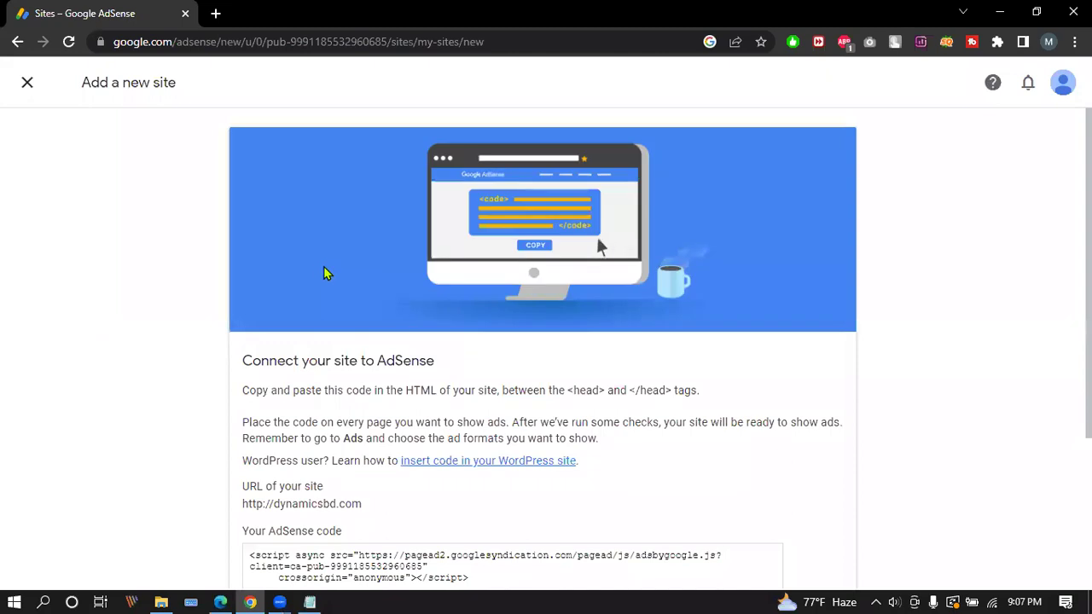
scroll(489, 217, "down", 3)
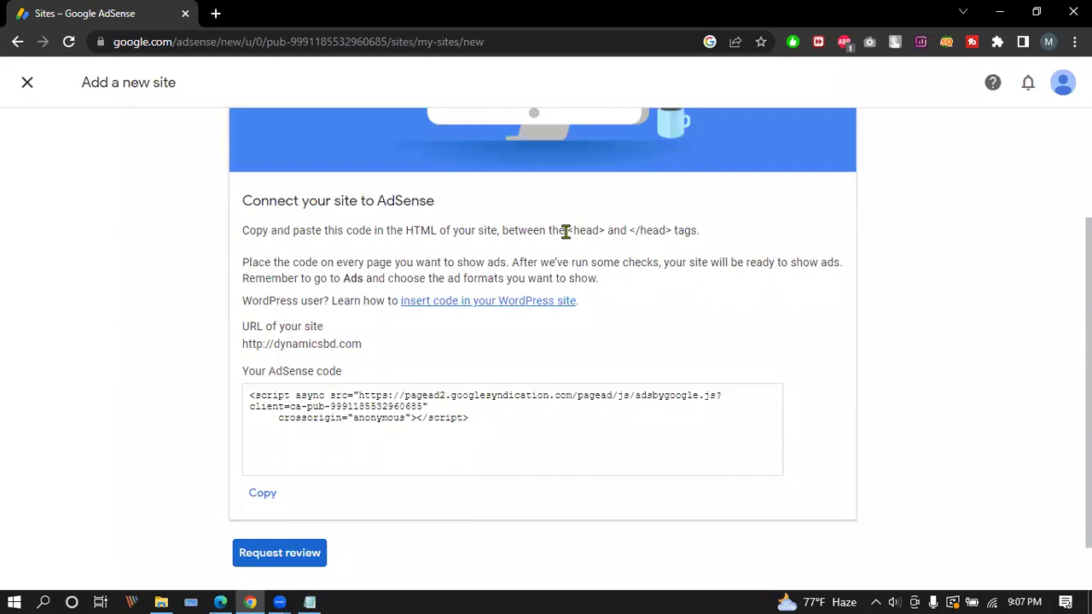
left_click_drag(568, 233, 675, 231)
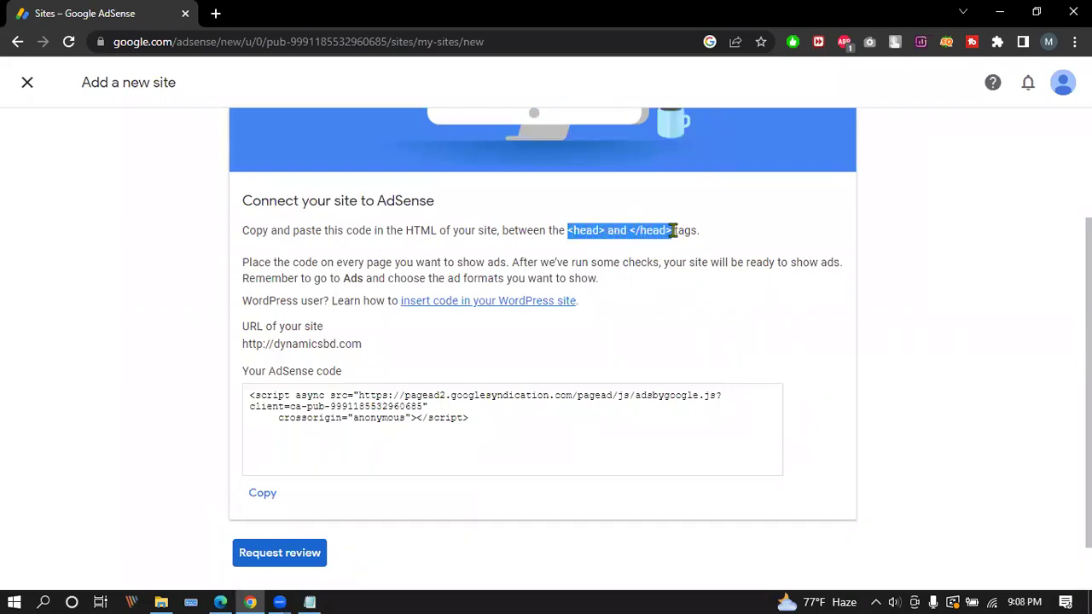
left_click(675, 230)
mouse_move(561, 231)
left_mouse_down()
mouse_move(670, 229)
mouse_move(569, 228)
left_mouse_up()
left_click(669, 228)
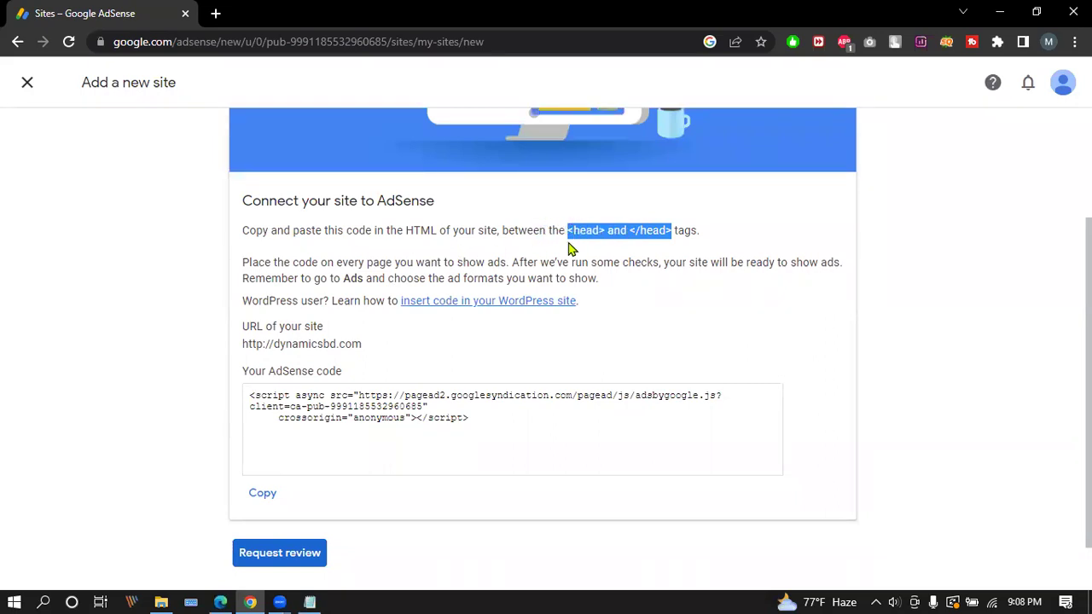
left_click(576, 234)
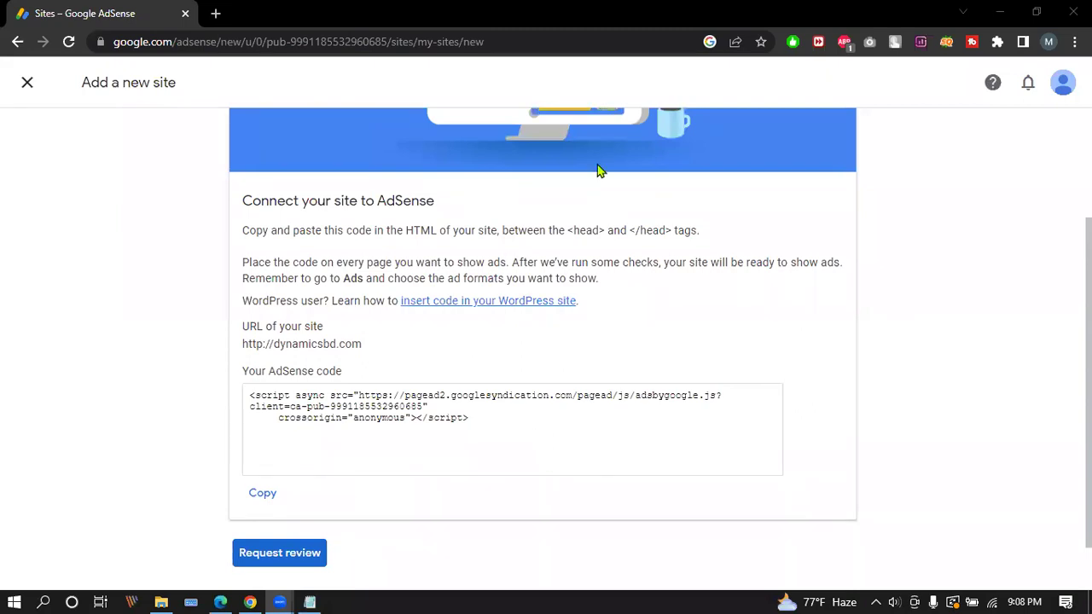
Load the dynamicsbd.com cPanel login page in a new tab
left_click(215, 13)
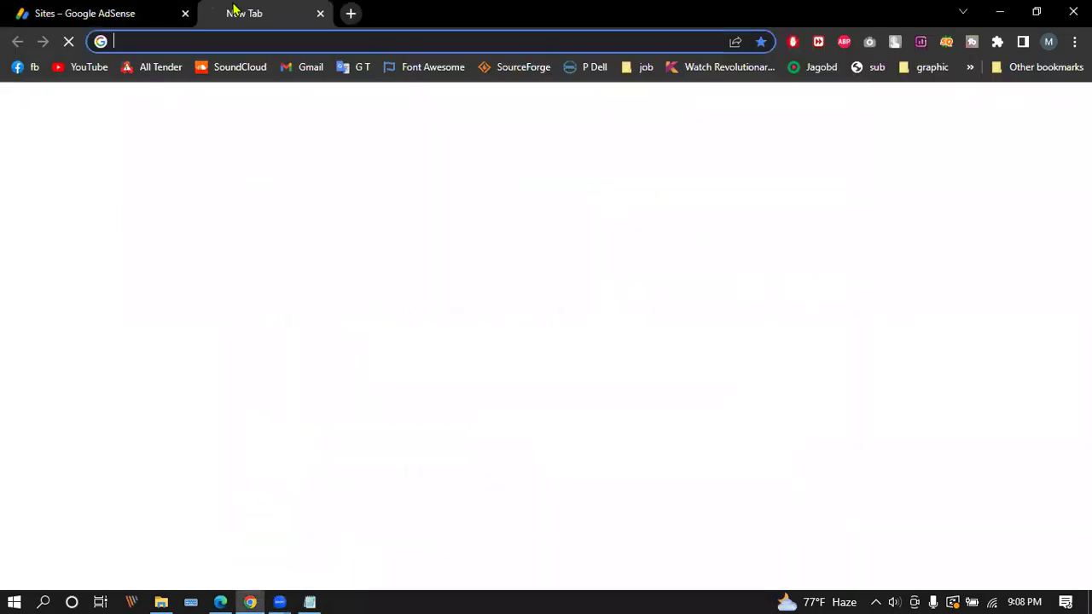
type("dy")
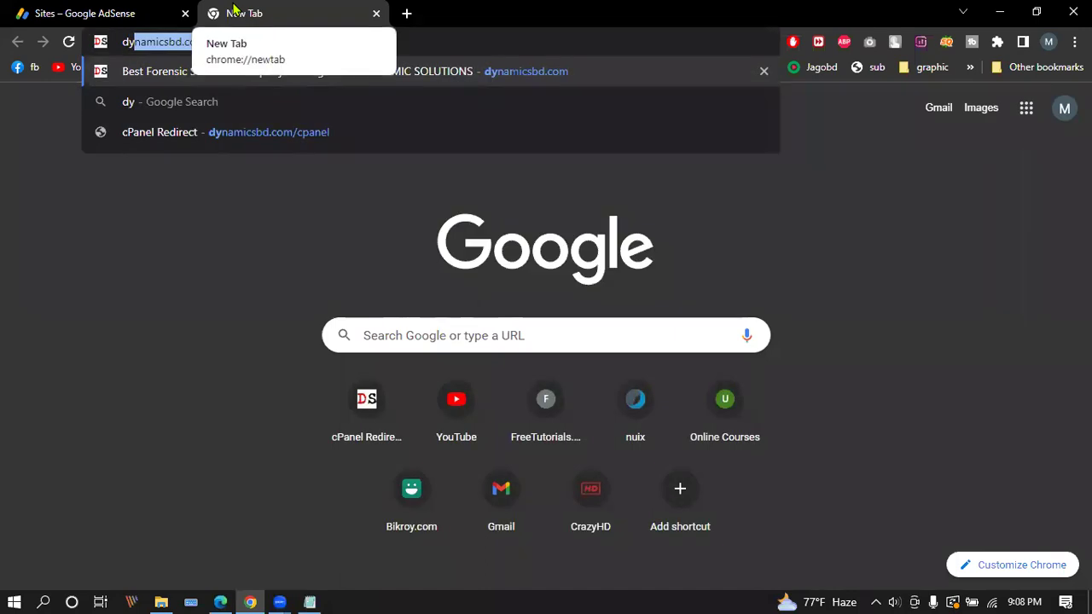
key("Down")
key("Down")
key("Return")
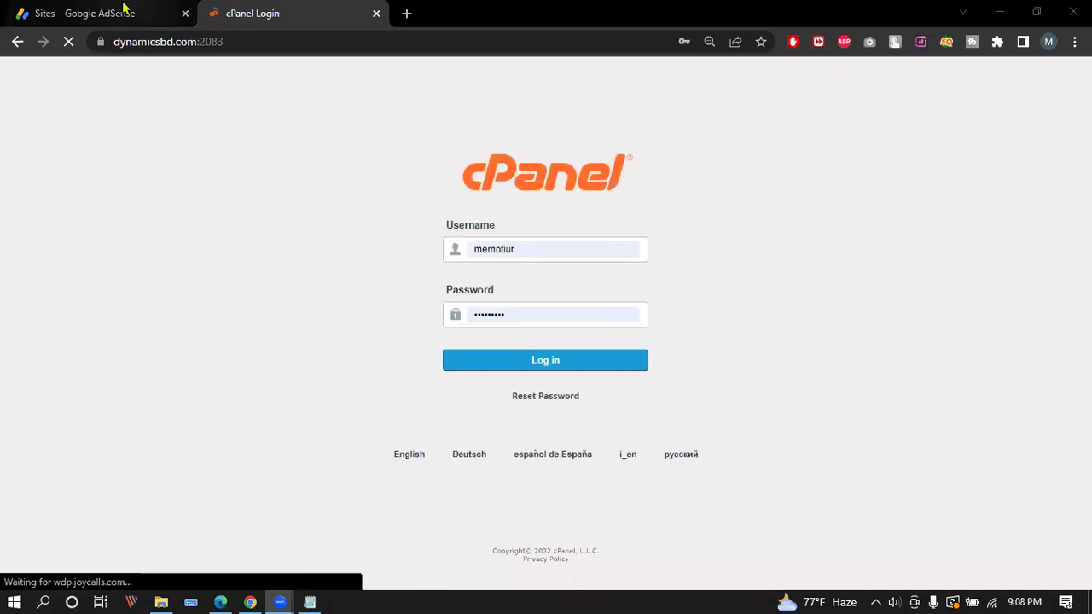
Log in to cPanel and select the full AdSense script code on the AdSense tab
left_click(569, 361)
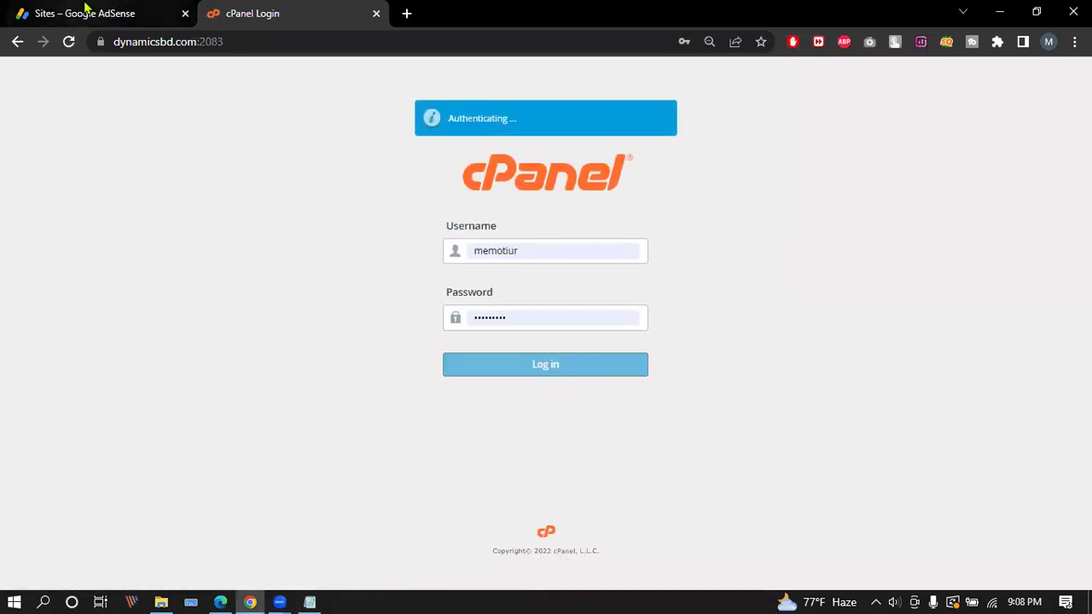
left_click(85, 9)
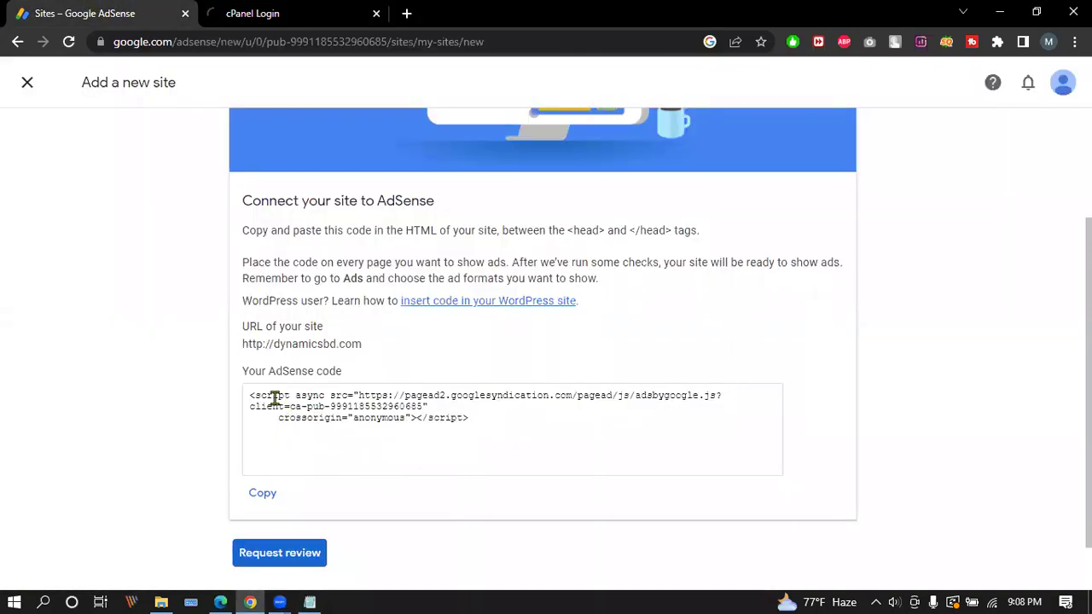
left_click_drag(244, 395, 537, 437)
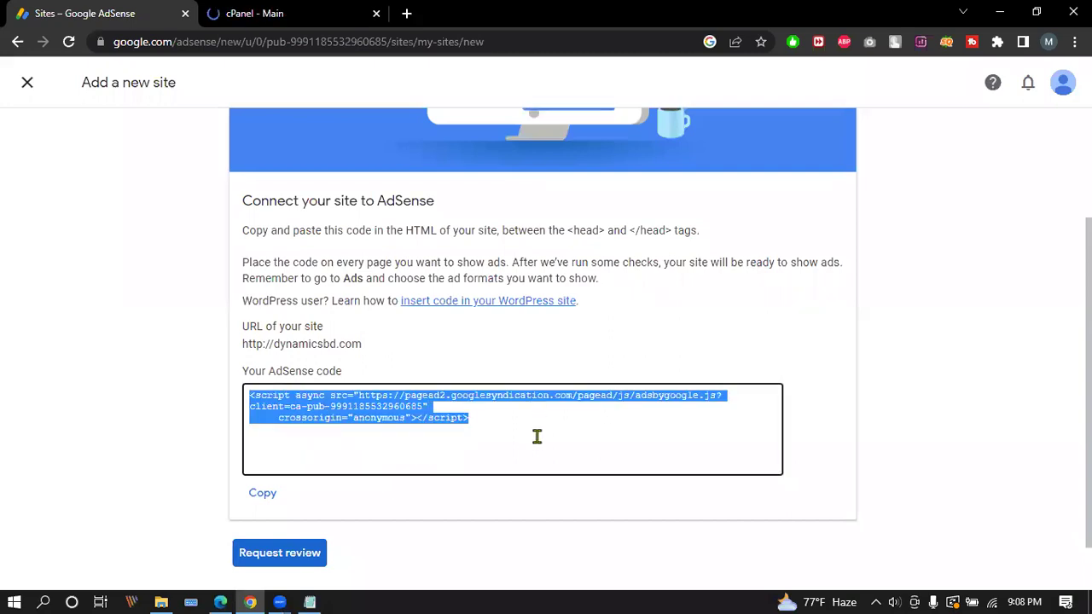
left_click(282, 10)
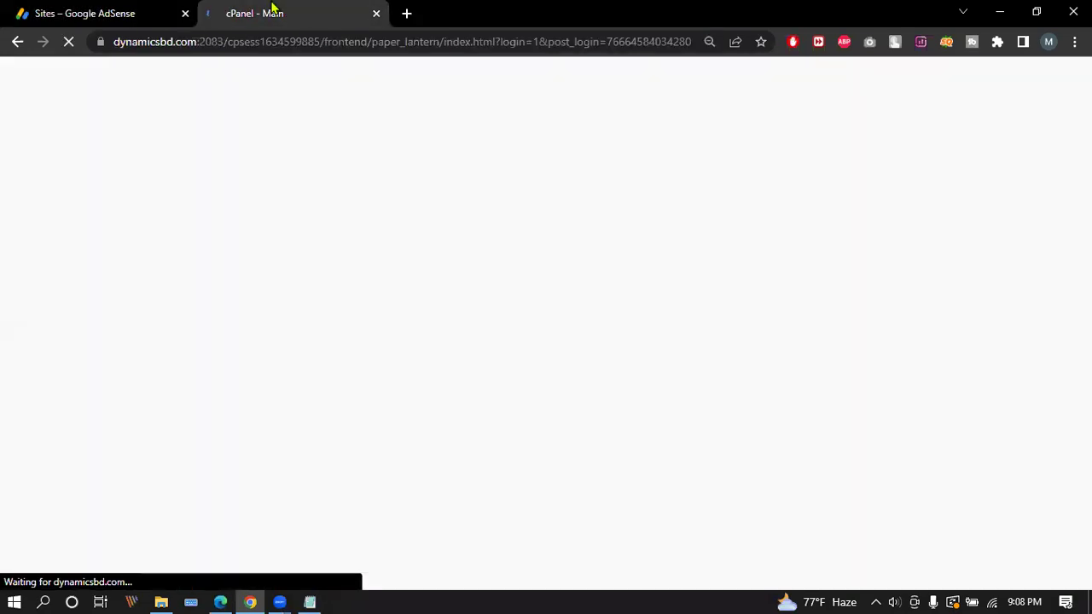
scroll(206, 279, "down", 3)
scroll(209, 273, "down", 4)
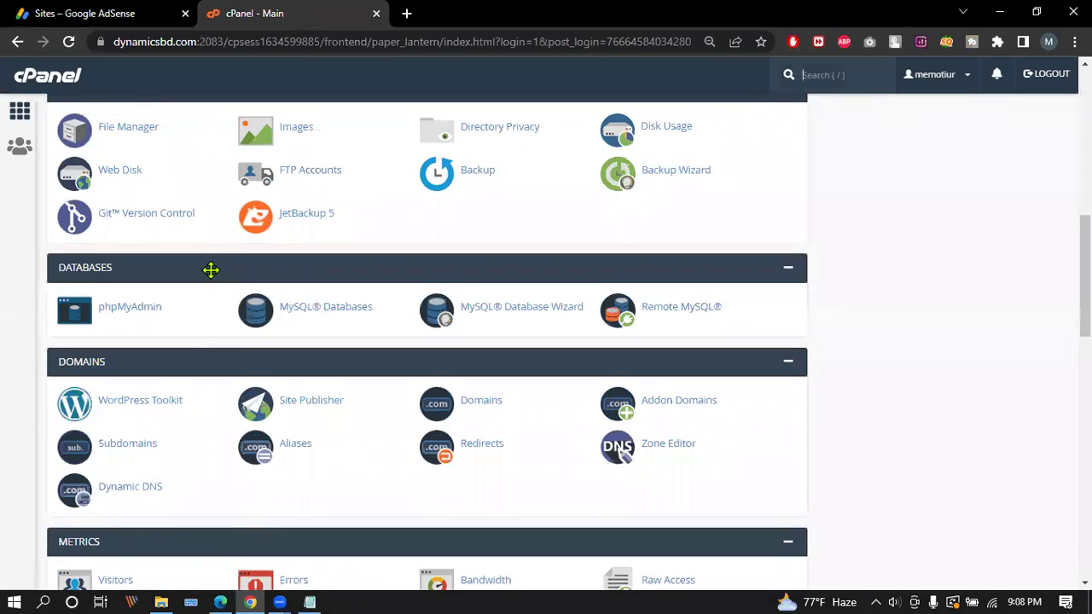
scroll(214, 271, "up", 3)
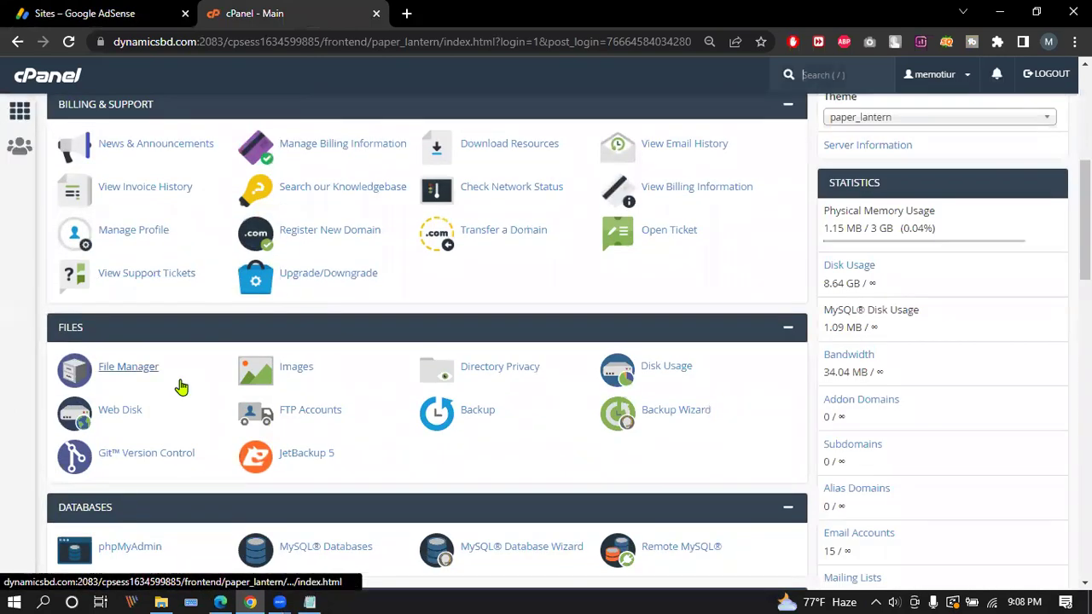
Open File Manager, enter public_html, and choose Edit on index.php
left_click(128, 379)
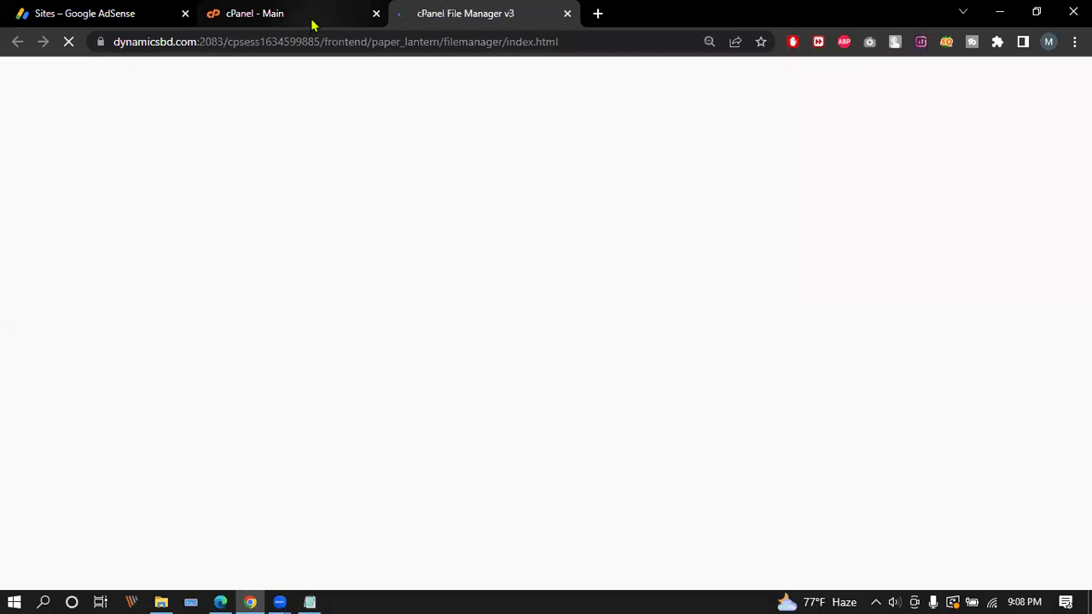
left_click(316, 9)
left_click(497, 10)
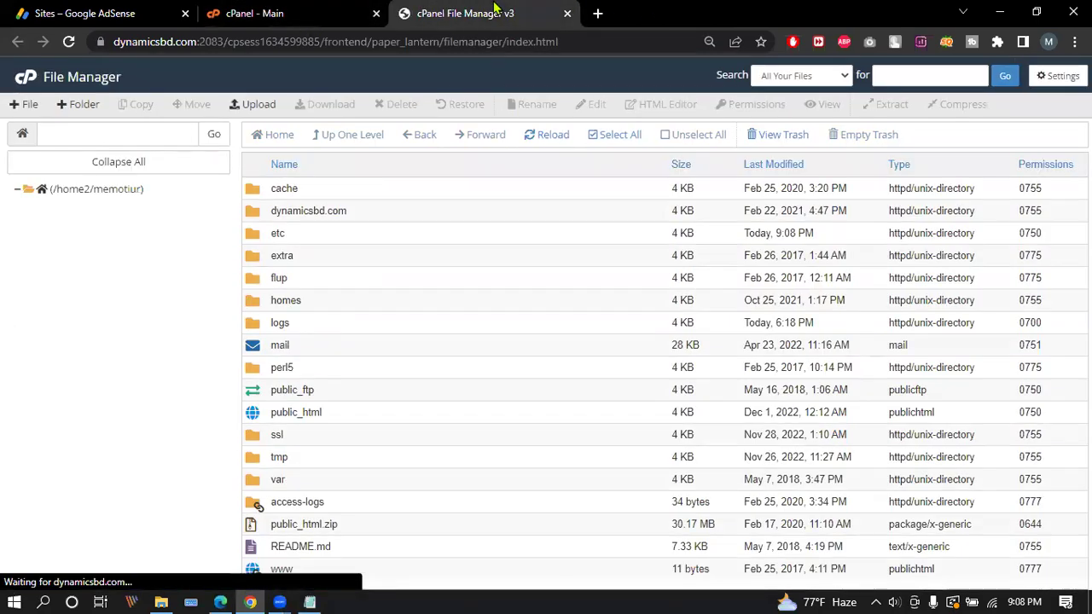
double_click(395, 418)
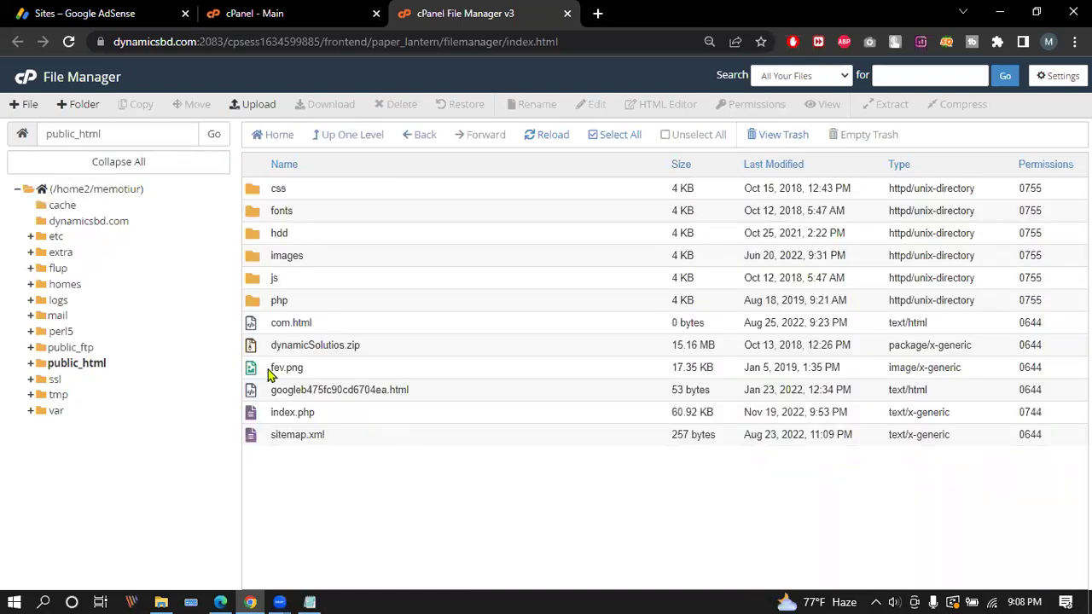
right_click(343, 418)
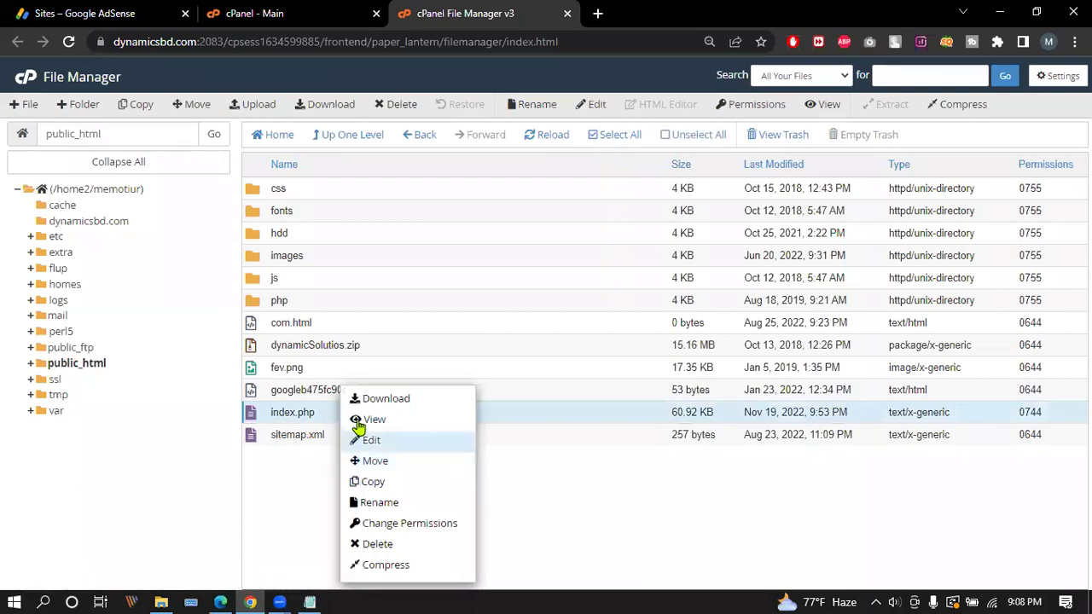
left_click(398, 442)
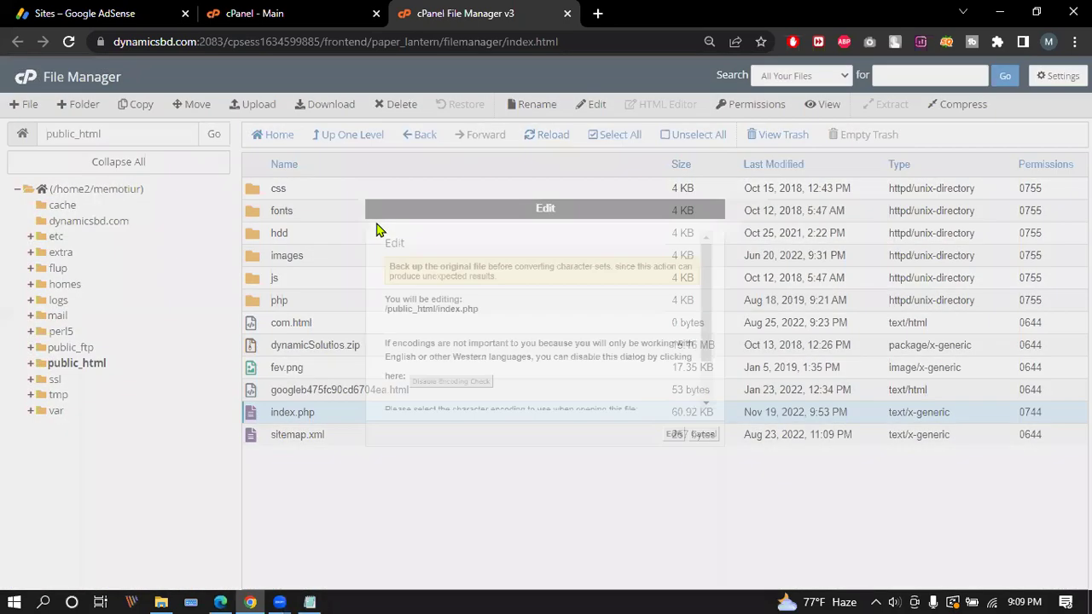
Open index.php in the code editor and place the caret after the script on line 47
left_click(673, 435)
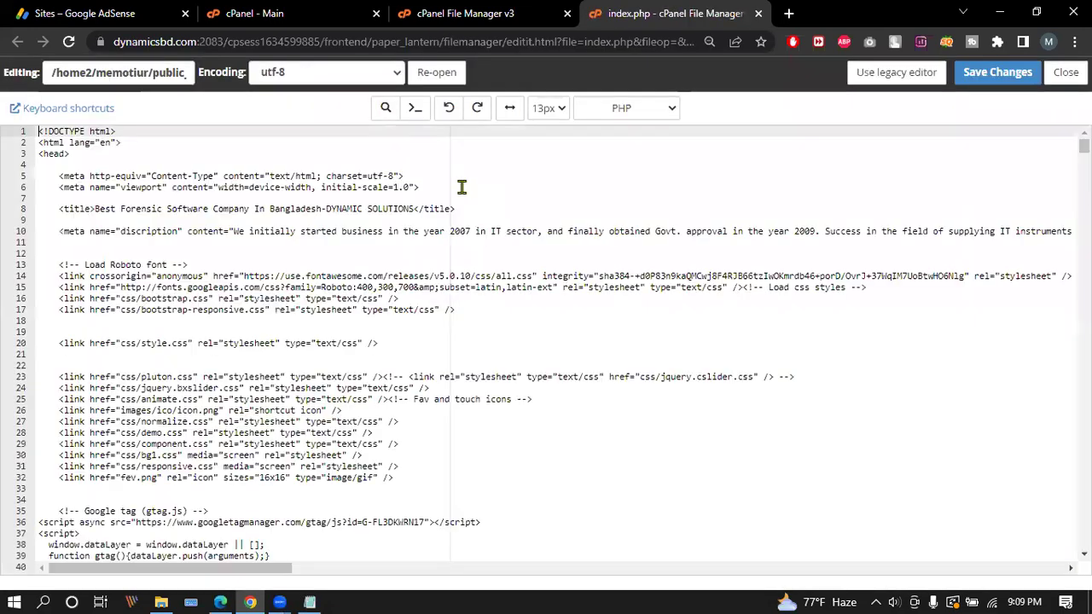
left_click(38, 155)
key("shift+Up")
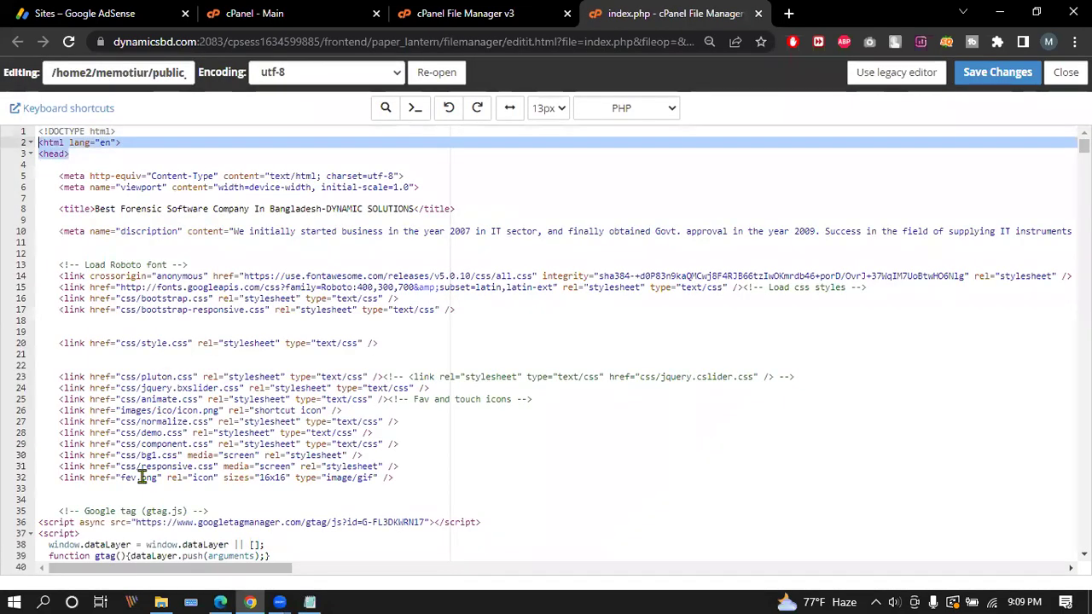
scroll(111, 415, "down", 3)
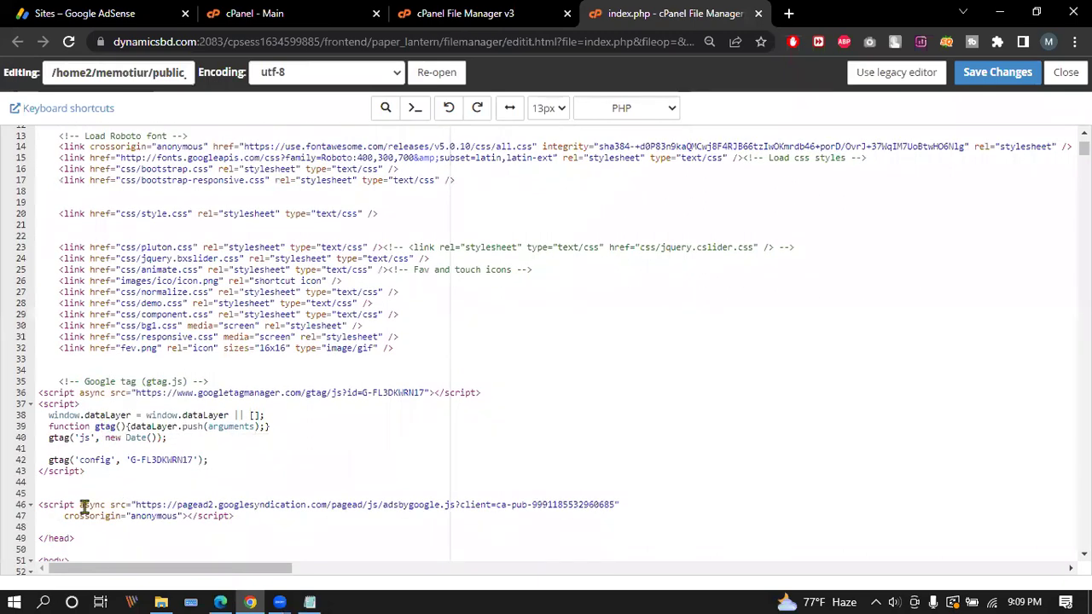
scroll(84, 505, "down", 1)
left_click_drag(86, 494, 15, 483)
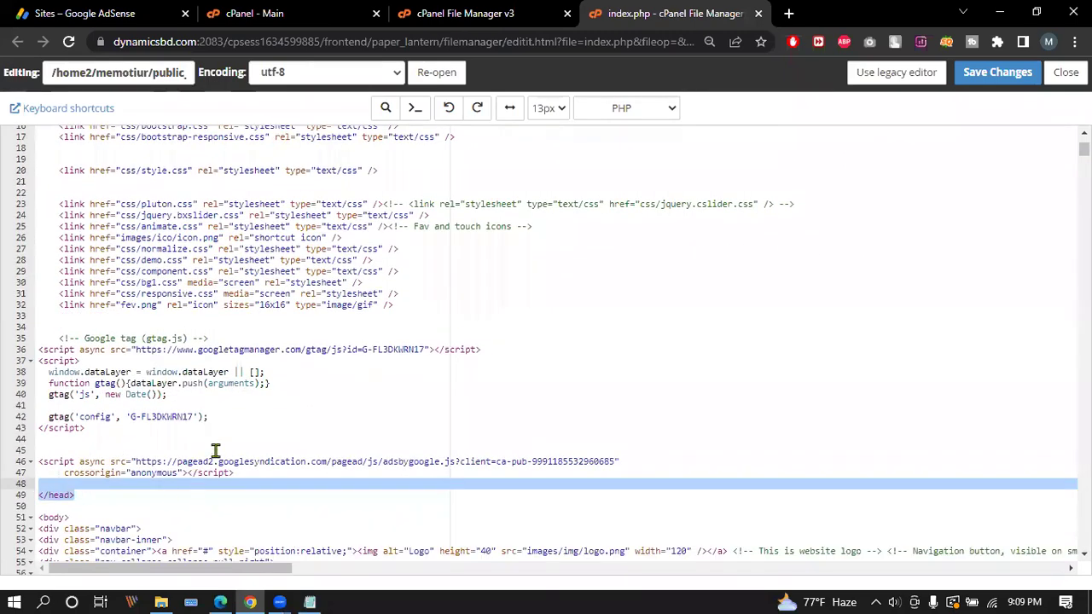
left_click(216, 450)
left_click(290, 472)
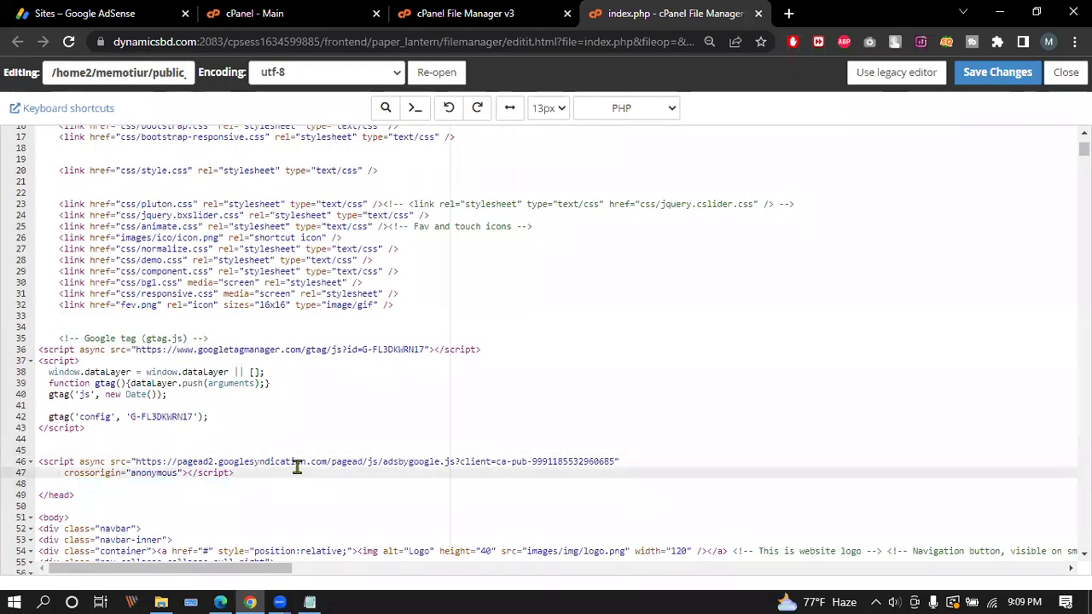
Paste the AdSense script before </head>, delete the duplicate script tag, and save index.php
left_click(59, 10)
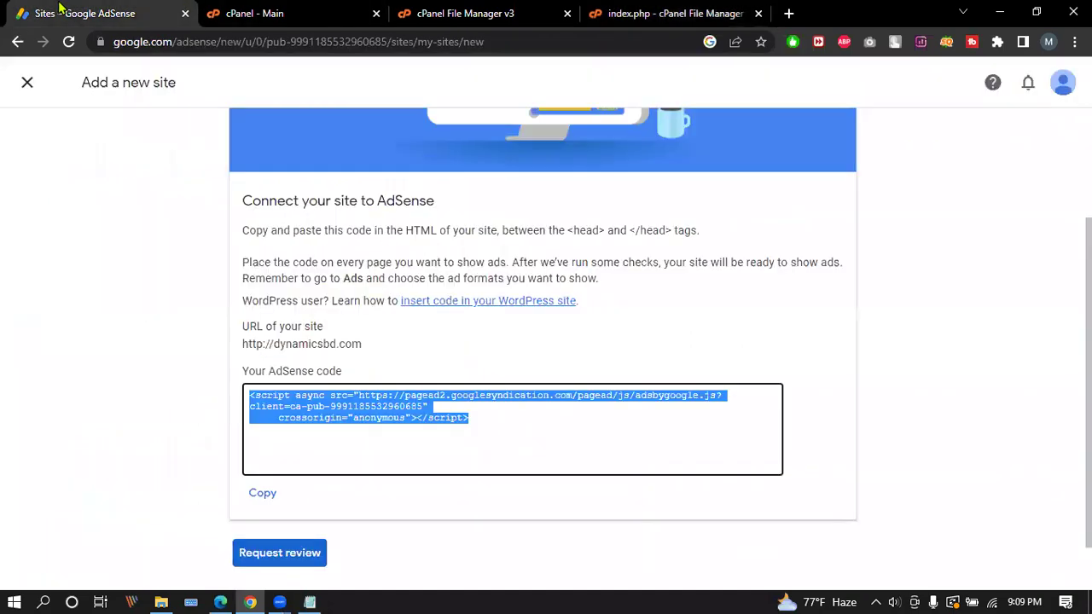
left_click(602, 10)
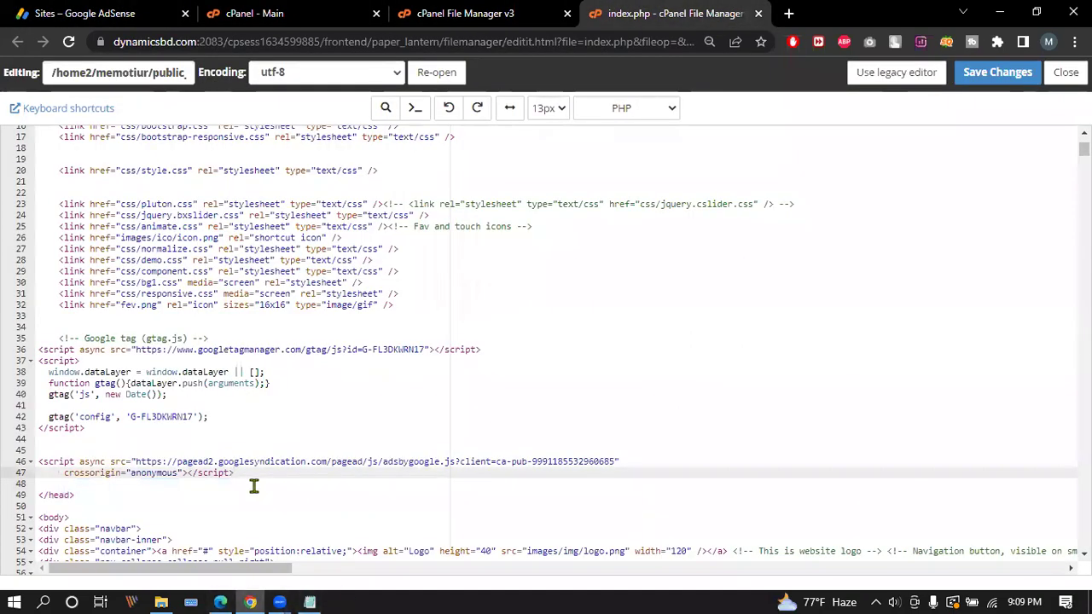
key("Return")
key("Return")
key("ctrl+v")
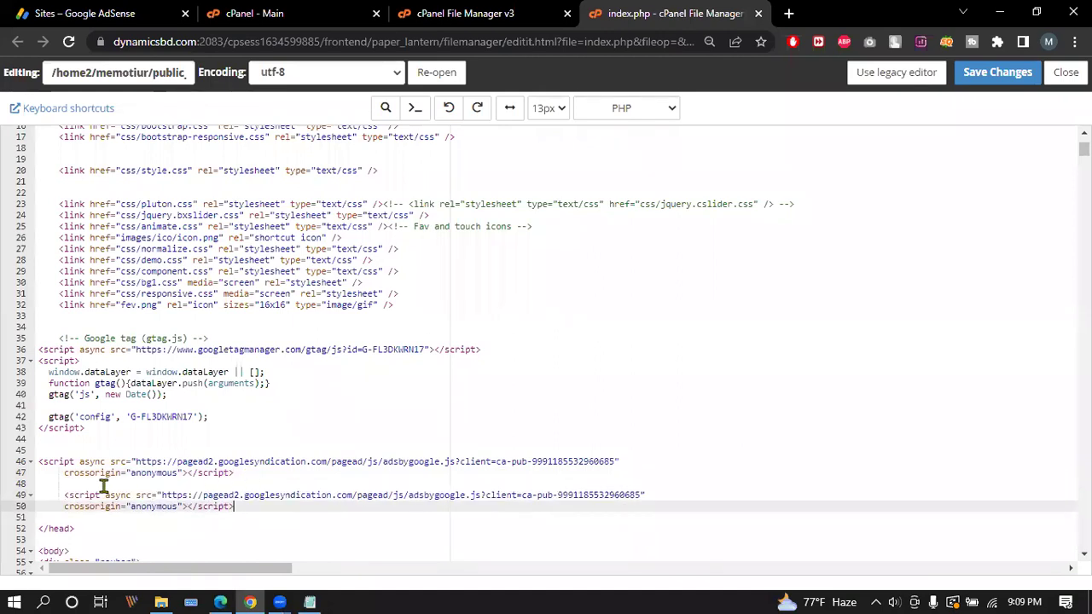
left_click_drag(248, 480, 39, 462)
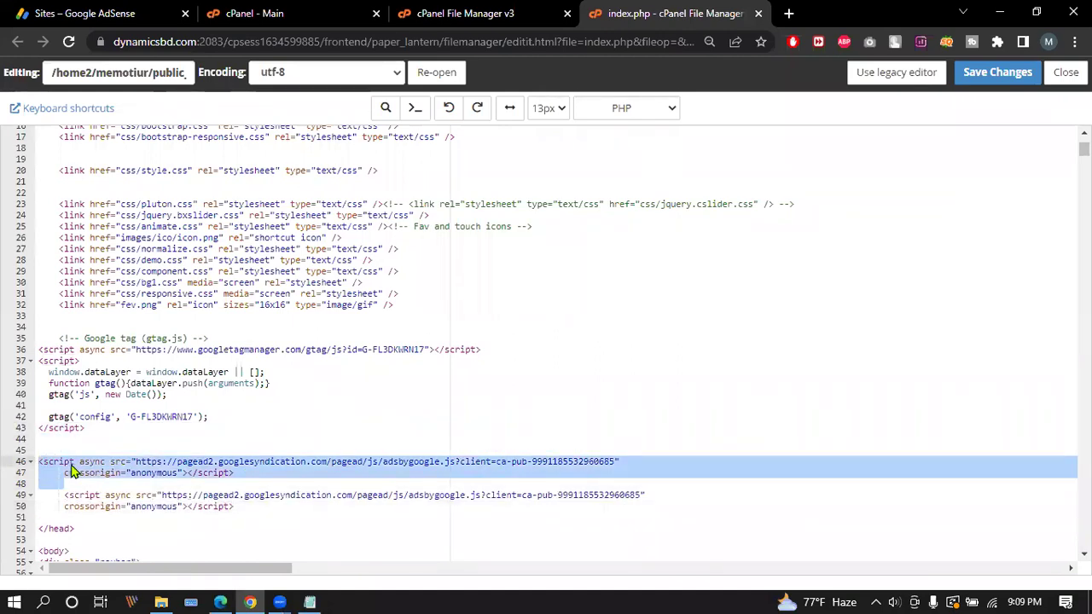
key("BackSpace")
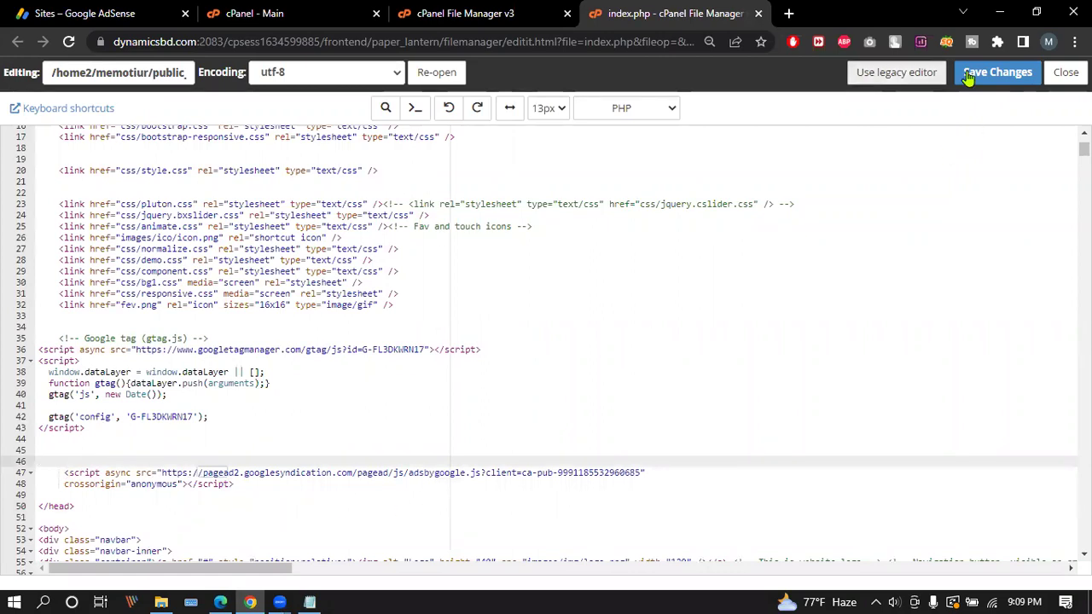
left_click(987, 73)
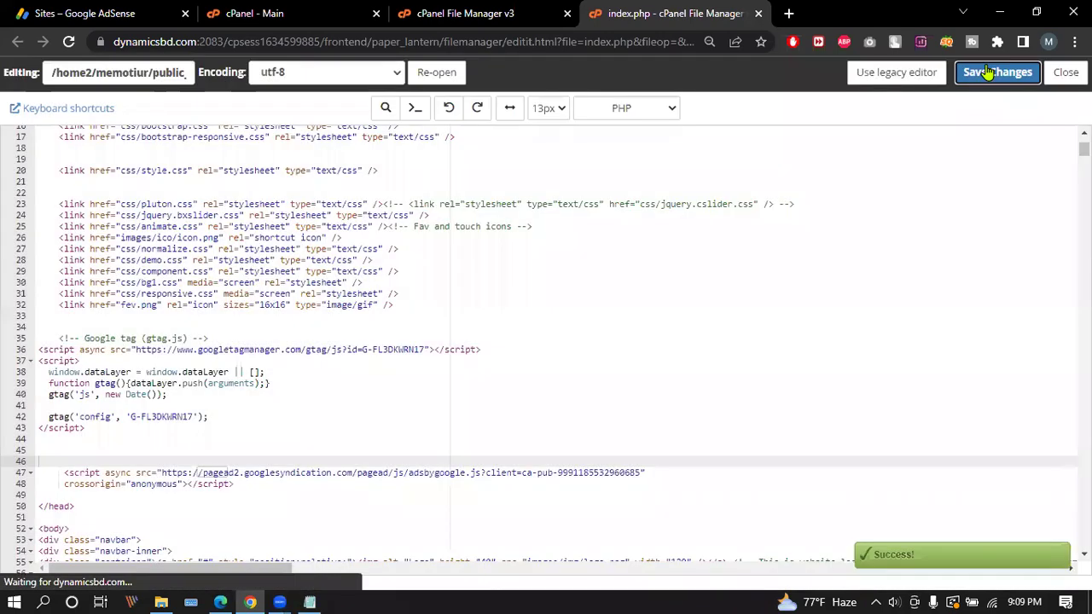
left_click(54, 11)
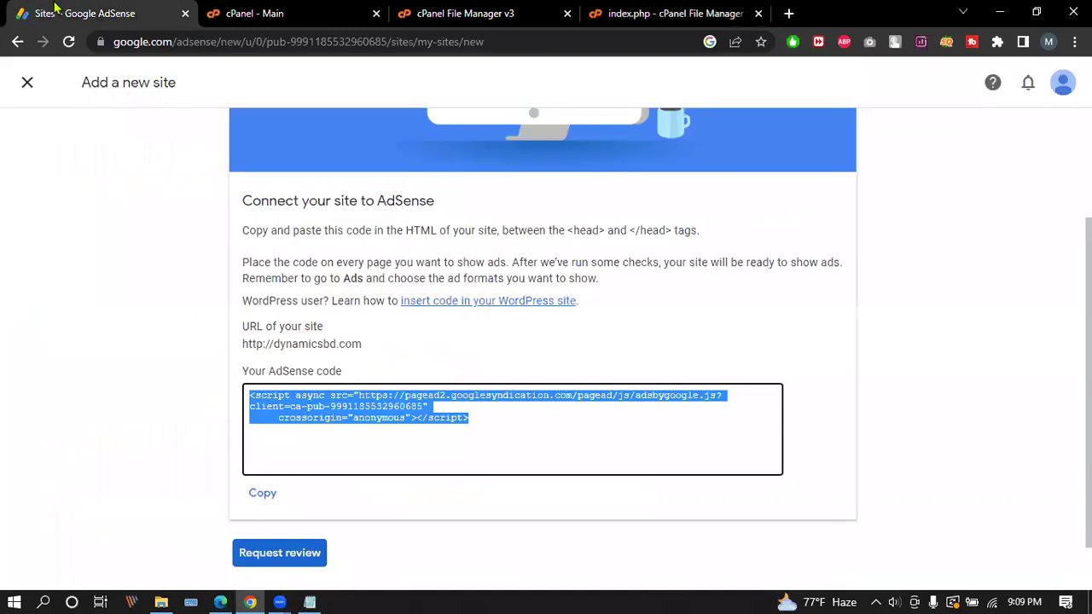
Copy the AdSense code, request review for dynamicsbd.com, and start setting up its ads
scroll(407, 383, "down", 1)
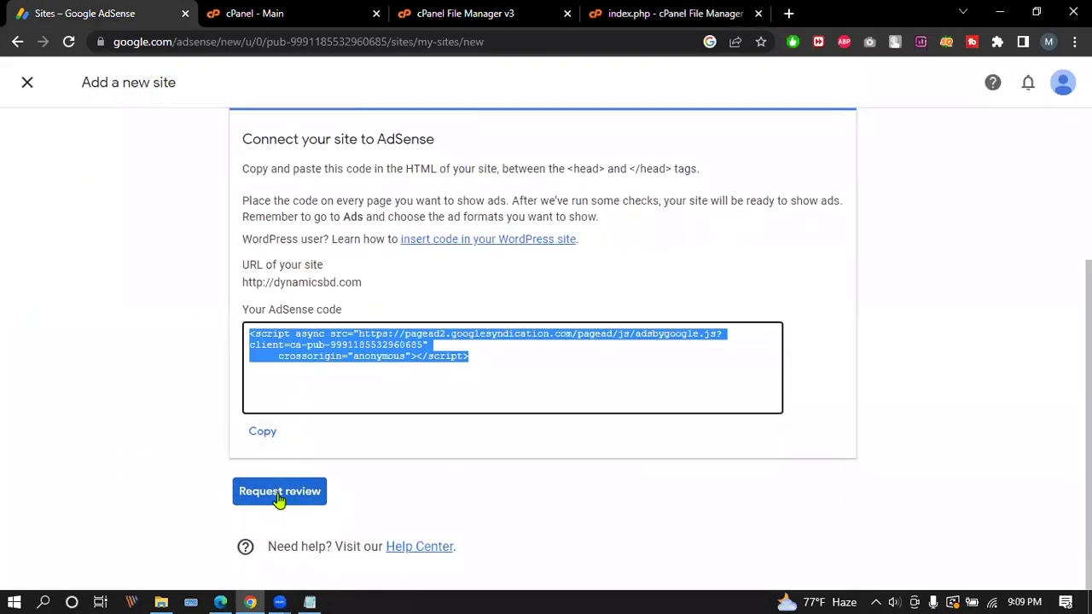
left_click(264, 432)
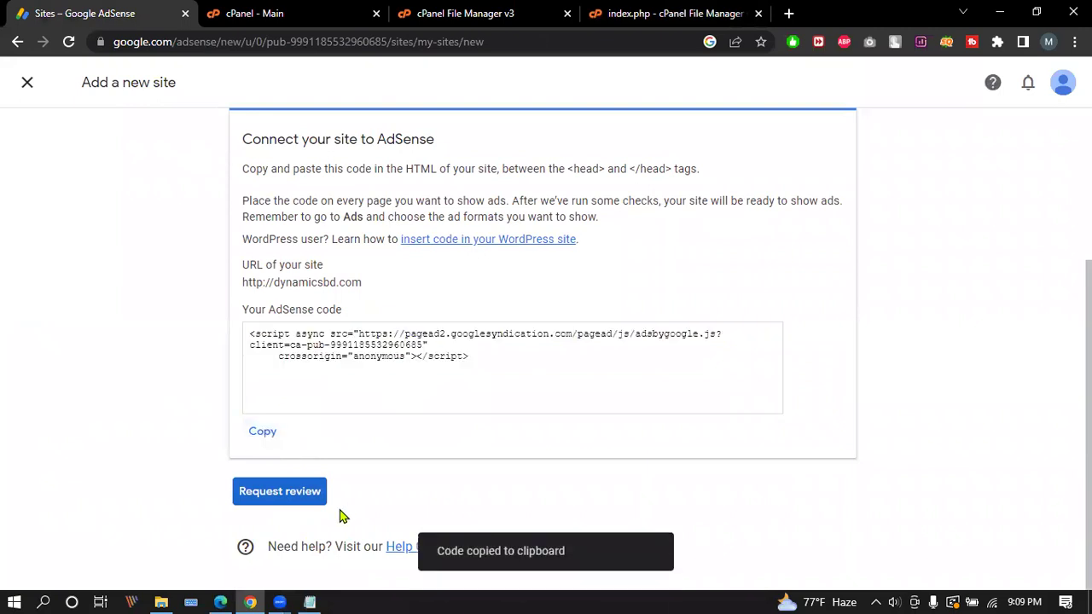
left_click(278, 493)
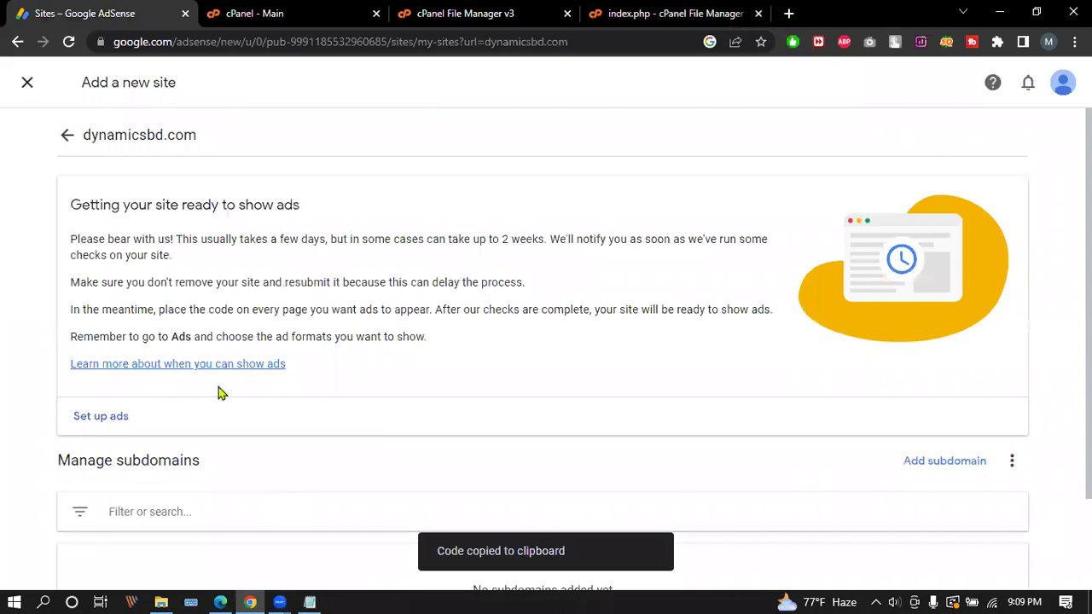
left_click_drag(82, 204, 306, 213)
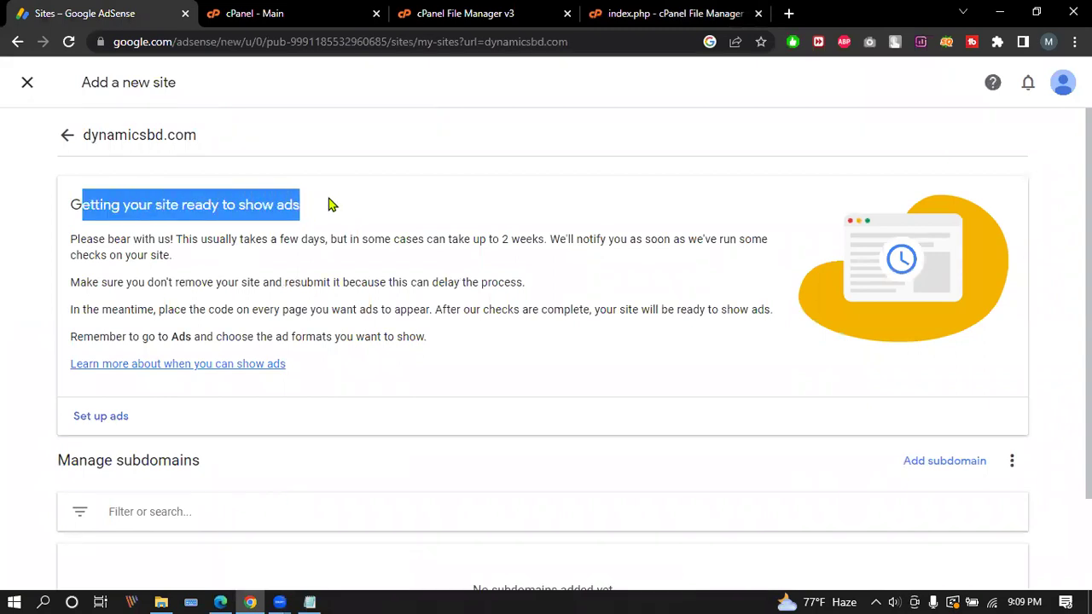
scroll(327, 201, "down", 2)
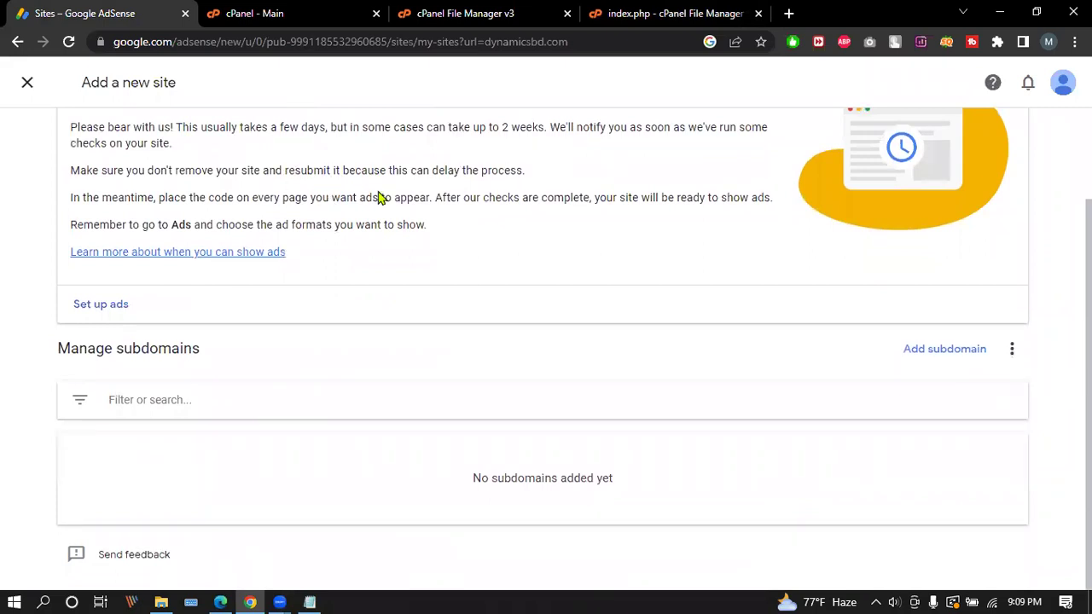
left_click(105, 305)
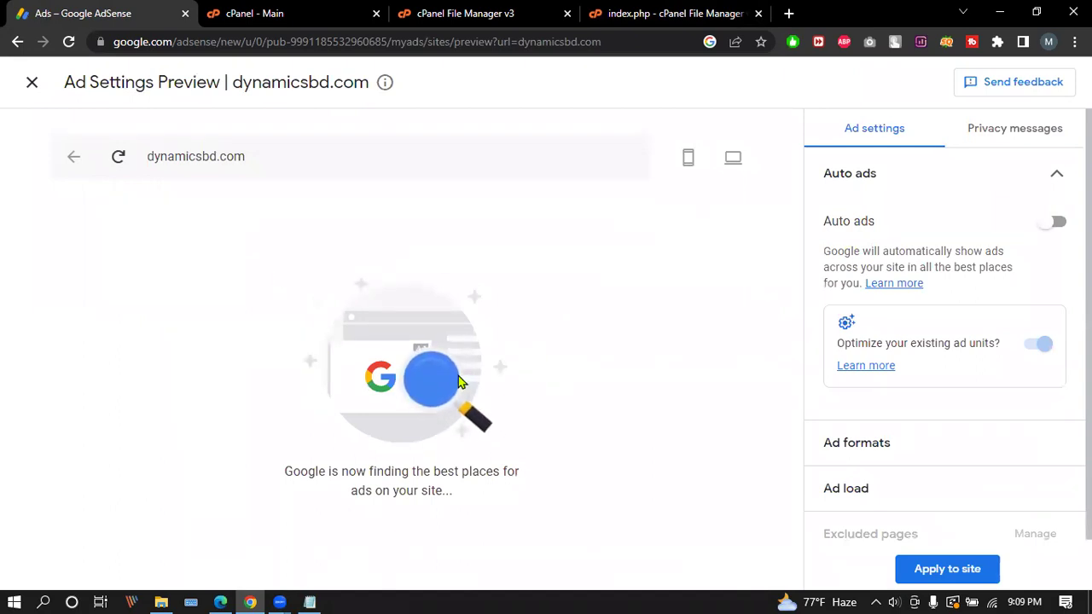
Load dynamicsbd.com in a new tab and scroll through the live site
left_click(789, 12)
type("d")
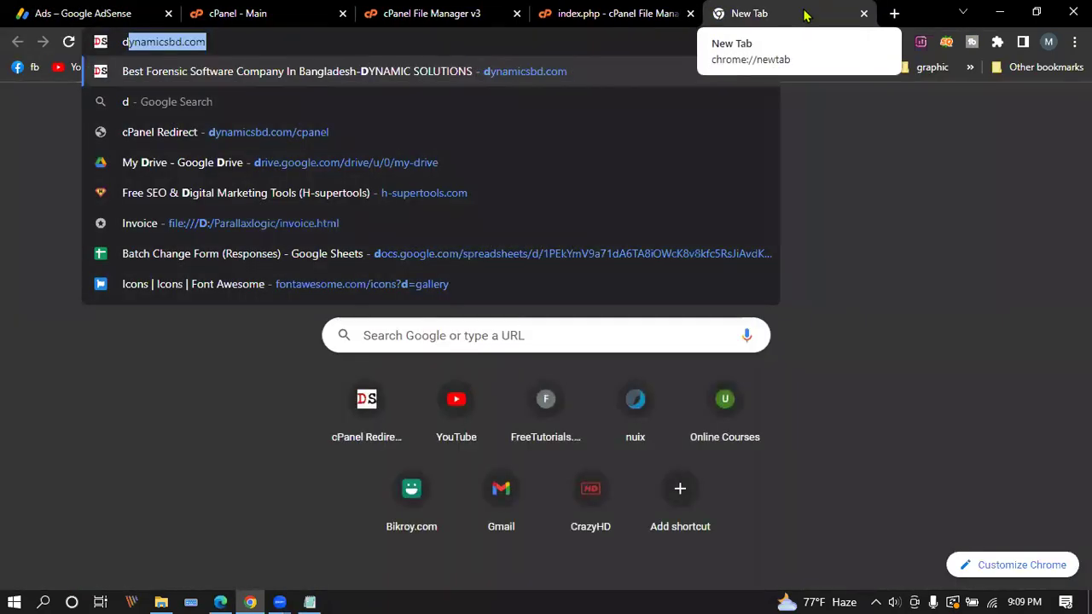
type("ynamicsbd.com/#")
key("Return")
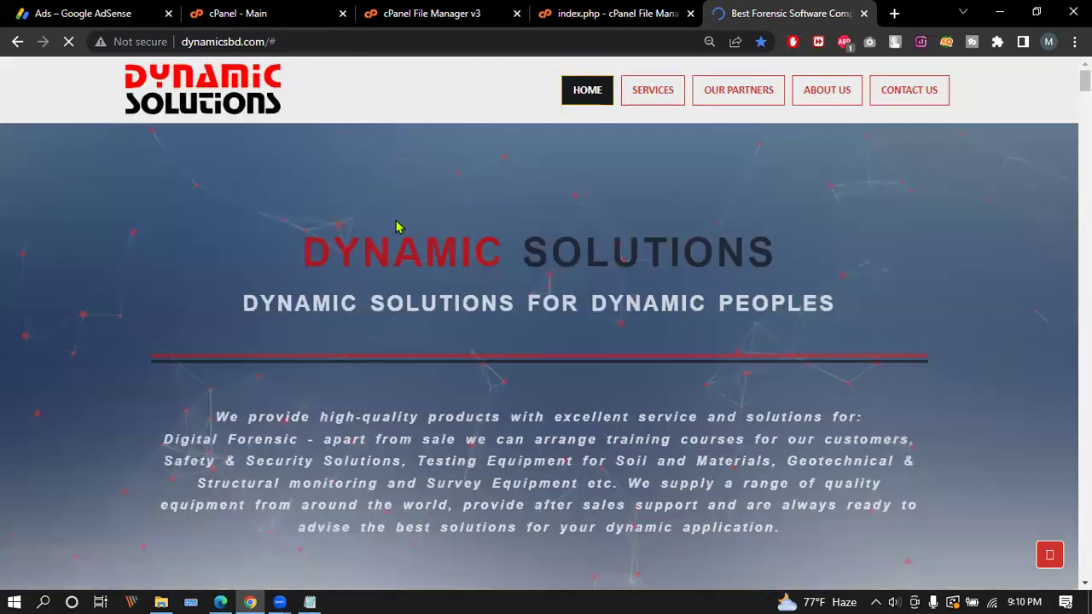
left_click(94, 13)
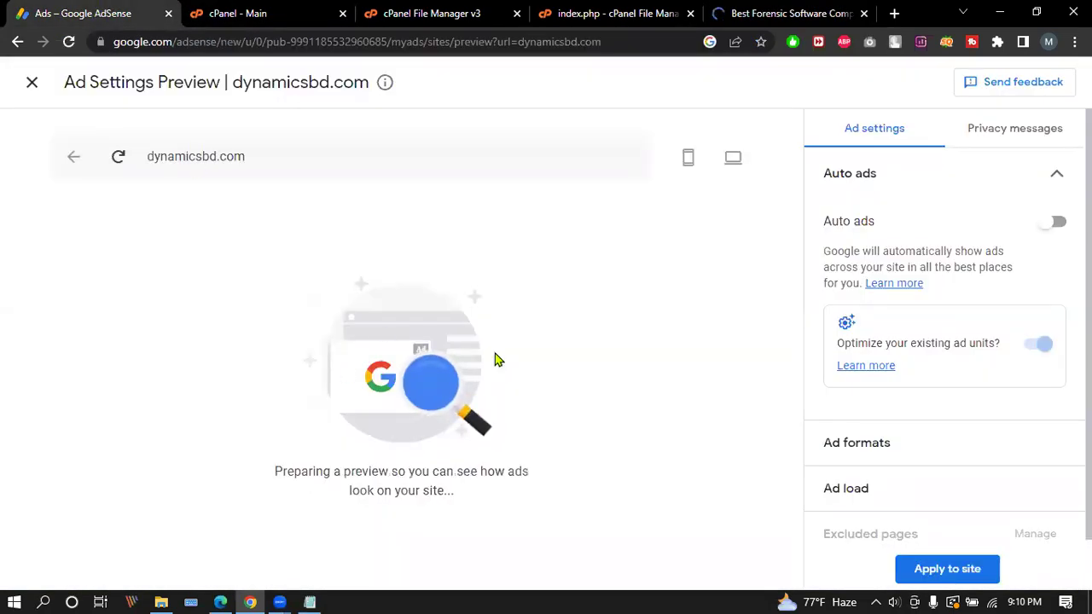
left_click(785, 13)
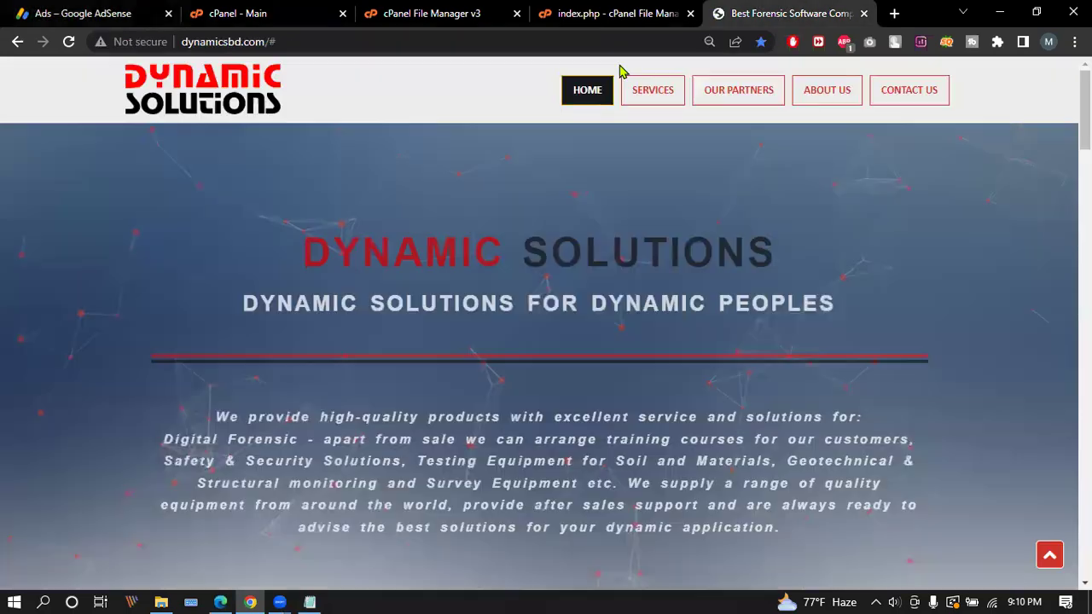
scroll(393, 319, "down", 5)
scroll(397, 317, "down", 15)
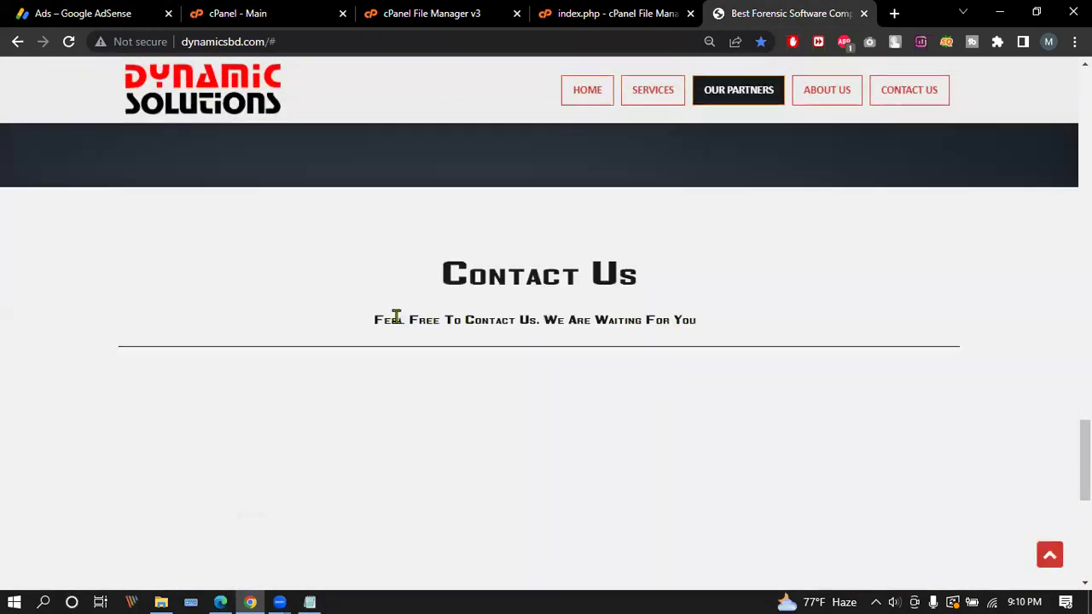
scroll(399, 325, "up", 20)
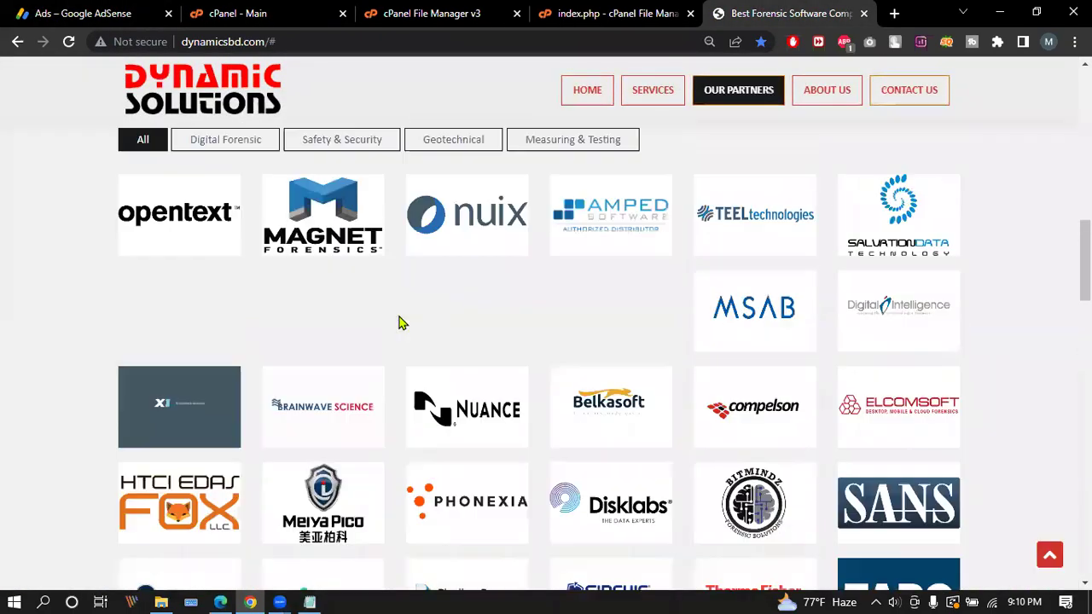
Back in AdSense, preview dynamicsbd.com's ad settings in desktop layout
key("ctrl+1")
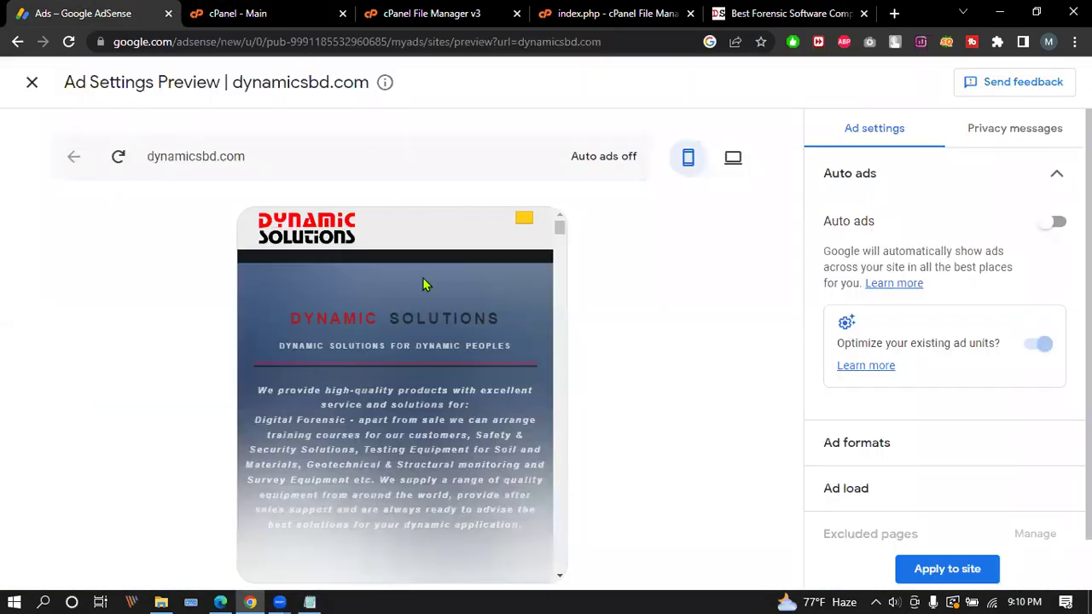
left_click(734, 159)
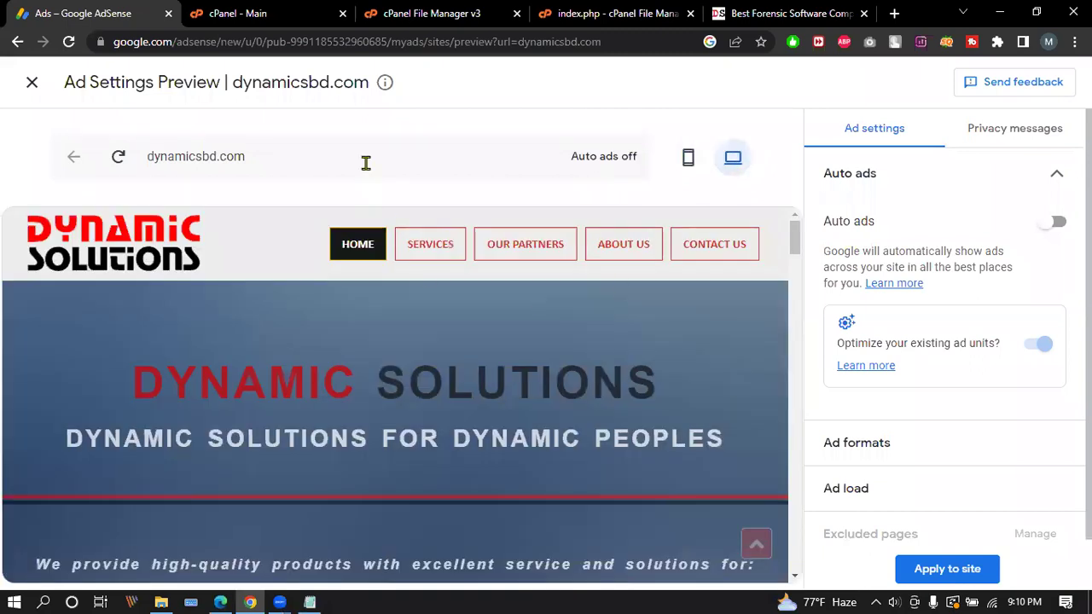
scroll(419, 419, "down", 10)
scroll(420, 411, "down", 10)
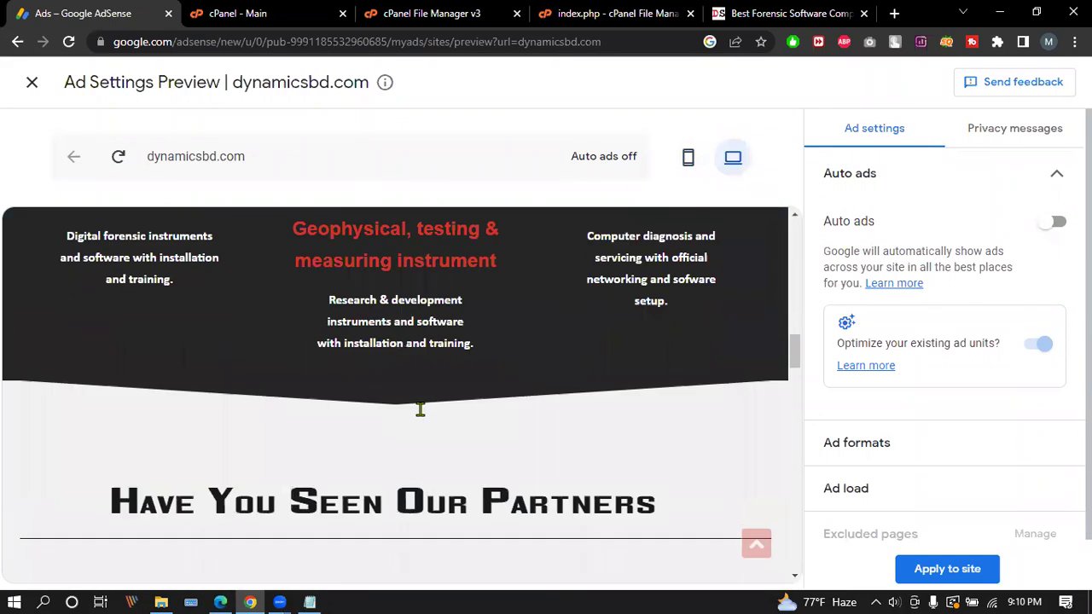
scroll(422, 407, "down", 5)
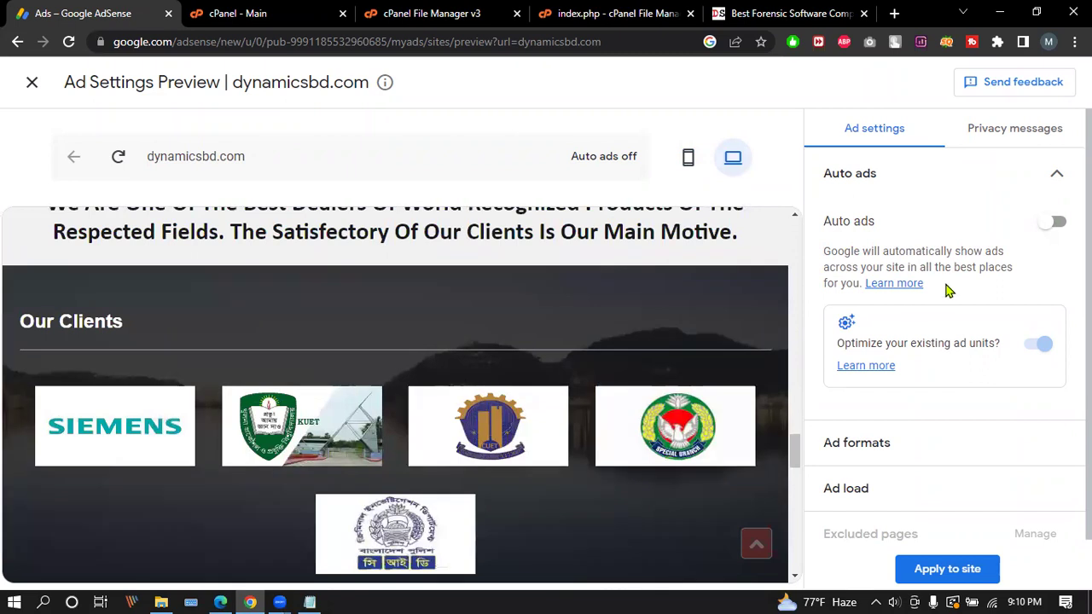
Turn on Auto ads for dynamicsbd.com and scroll through the preview
left_click(1054, 225)
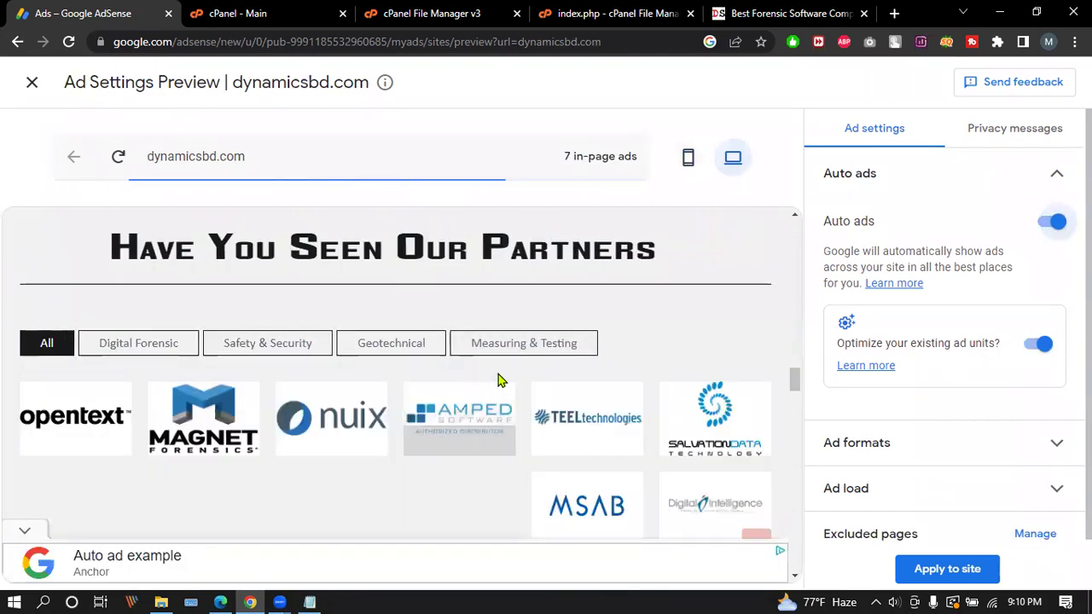
scroll(511, 368, "up", 10)
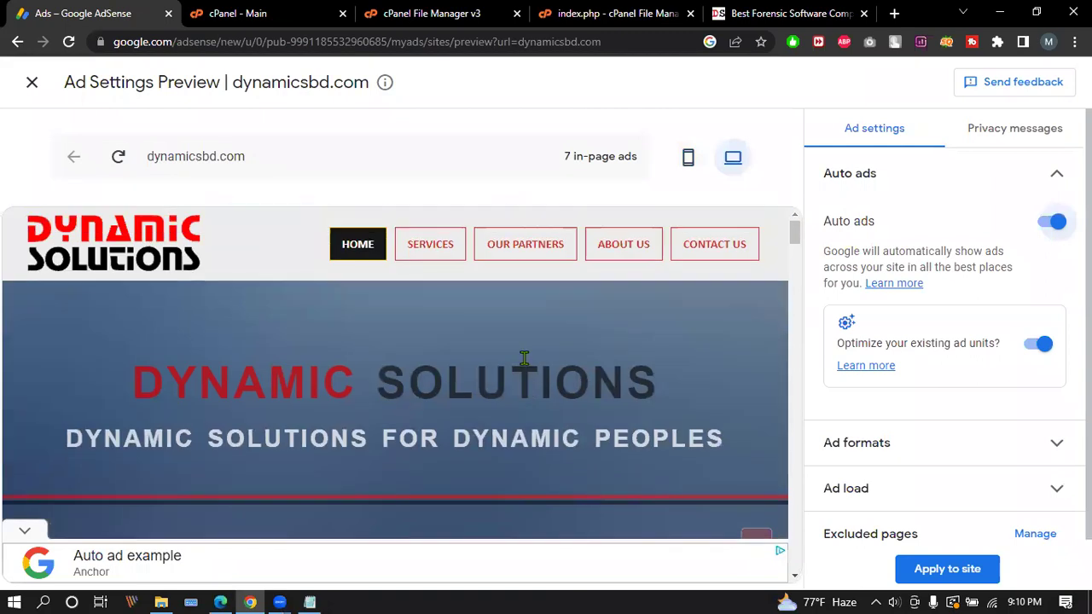
scroll(509, 345, "down", 10)
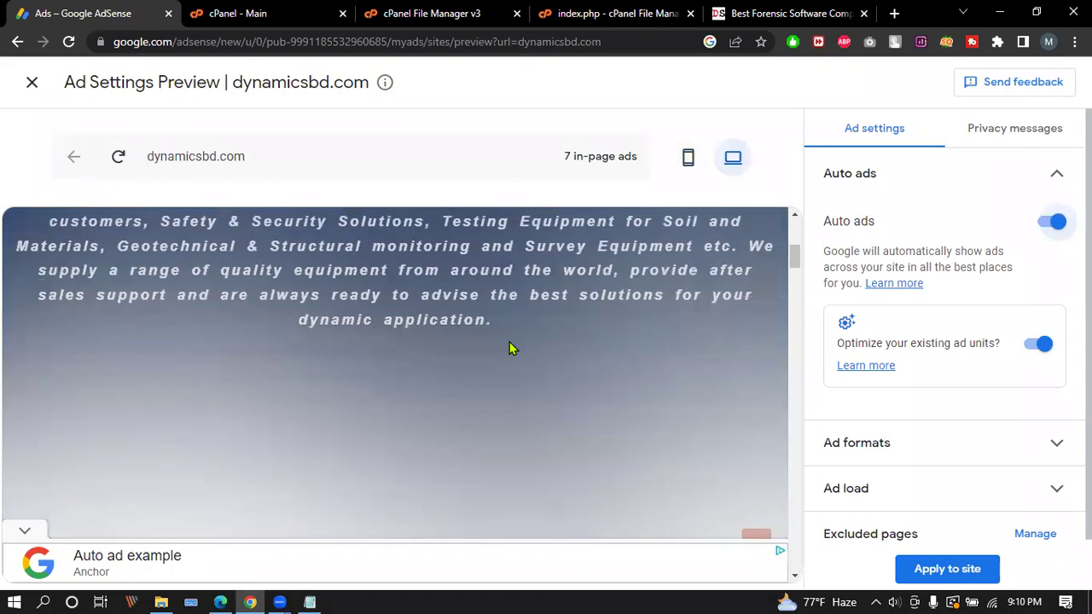
scroll(509, 342, "down", 1)
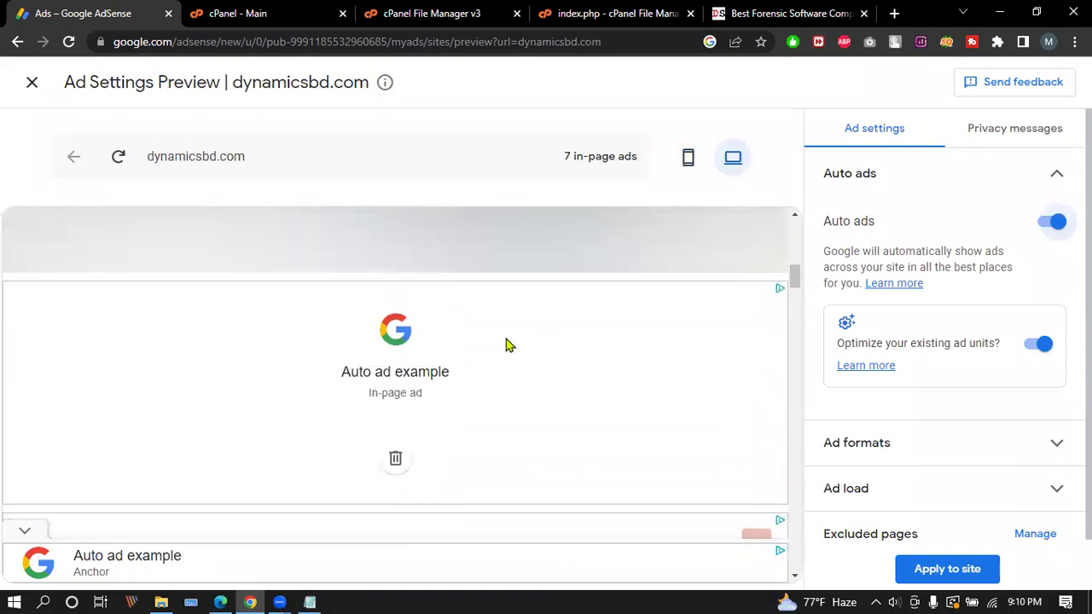
scroll(528, 378, "down", 2)
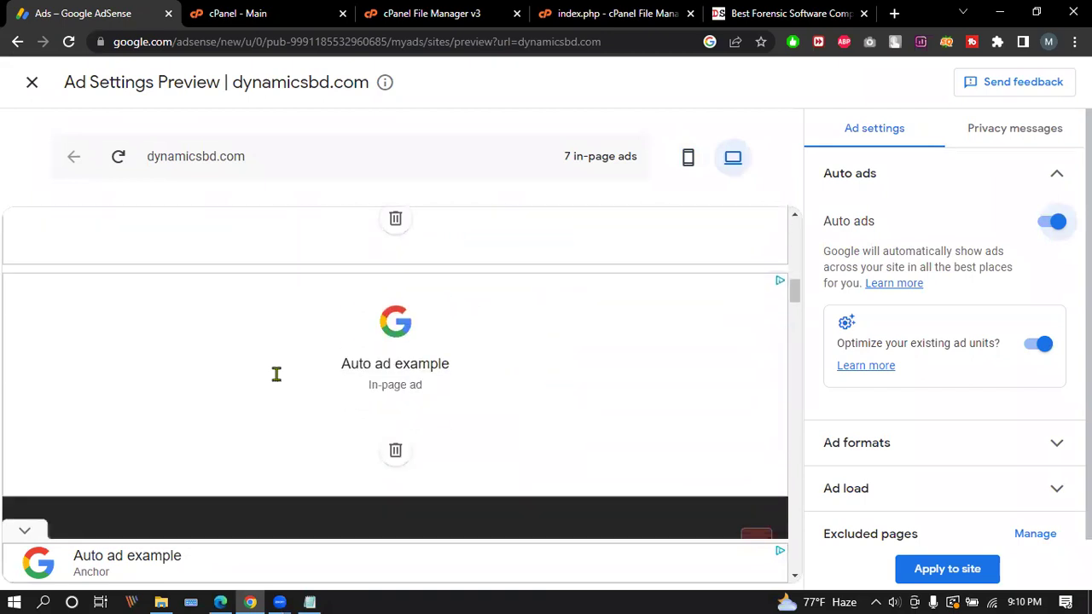
scroll(466, 372, "up", 4)
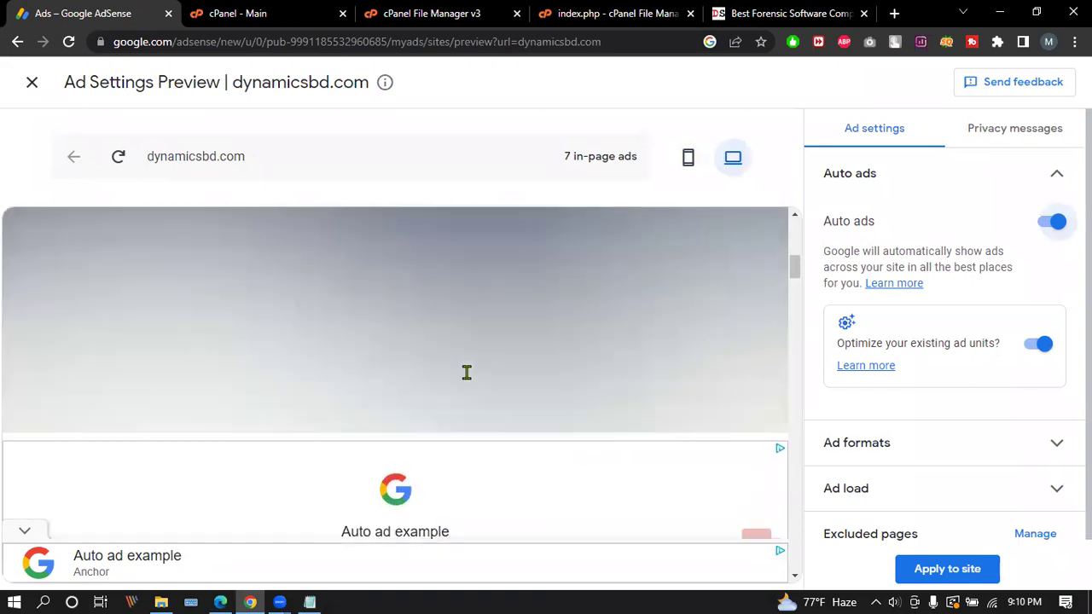
Scroll through the live dynamicsbd.com site for comparison
left_click(772, 13)
scroll(434, 378, "down", 5)
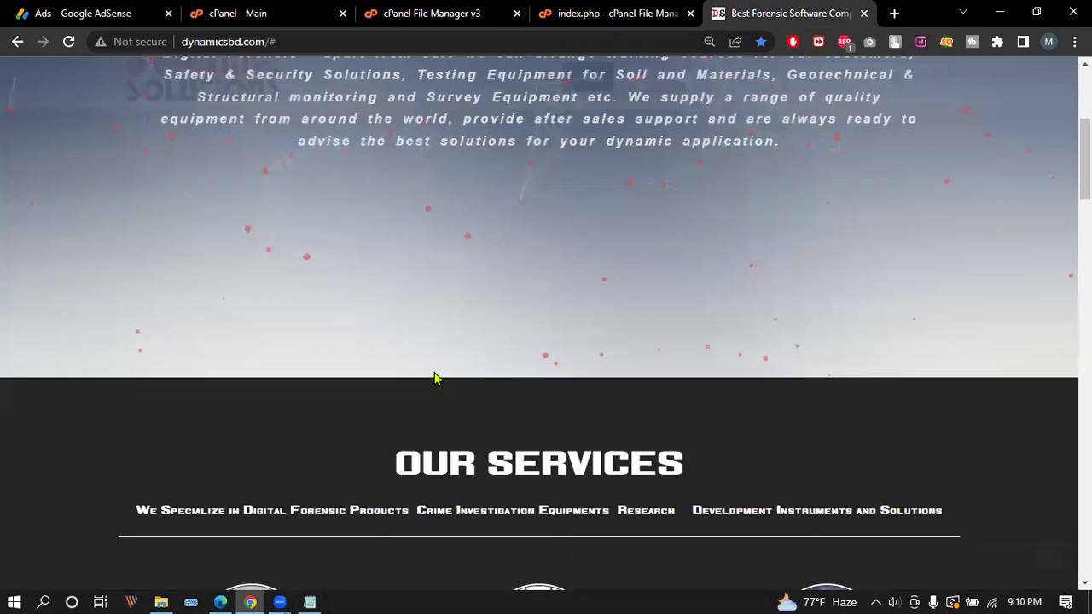
scroll(515, 356, "down", 3)
scroll(522, 320, "up", 2)
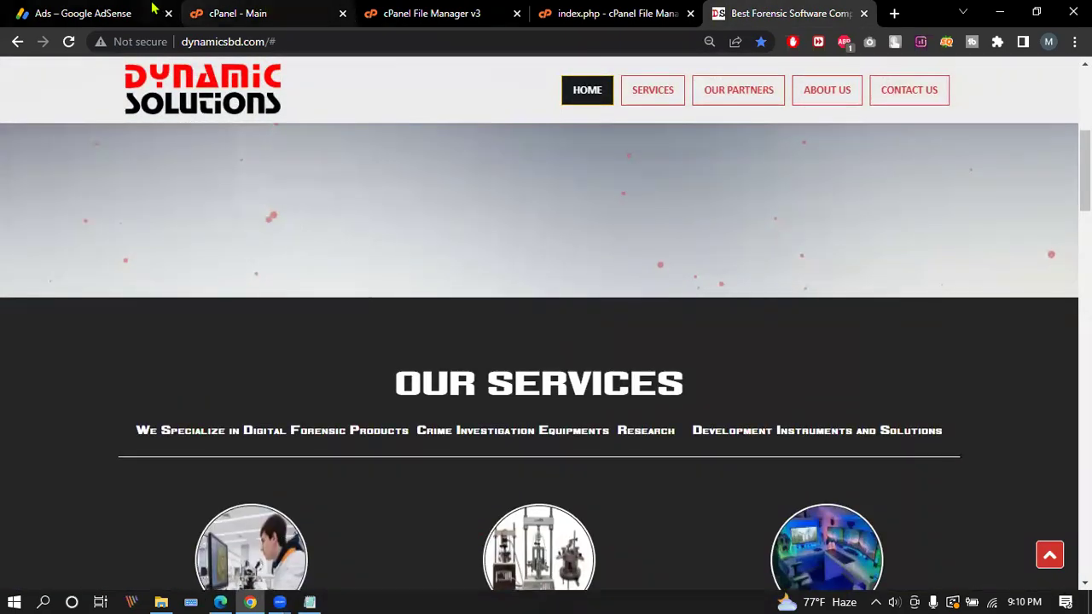
Inspect the preview's placements: 7 in-page ads plus an anchor ad across dynamicsbd.com
left_click(83, 12)
scroll(493, 404, "down", 5)
scroll(491, 441, "down", 8)
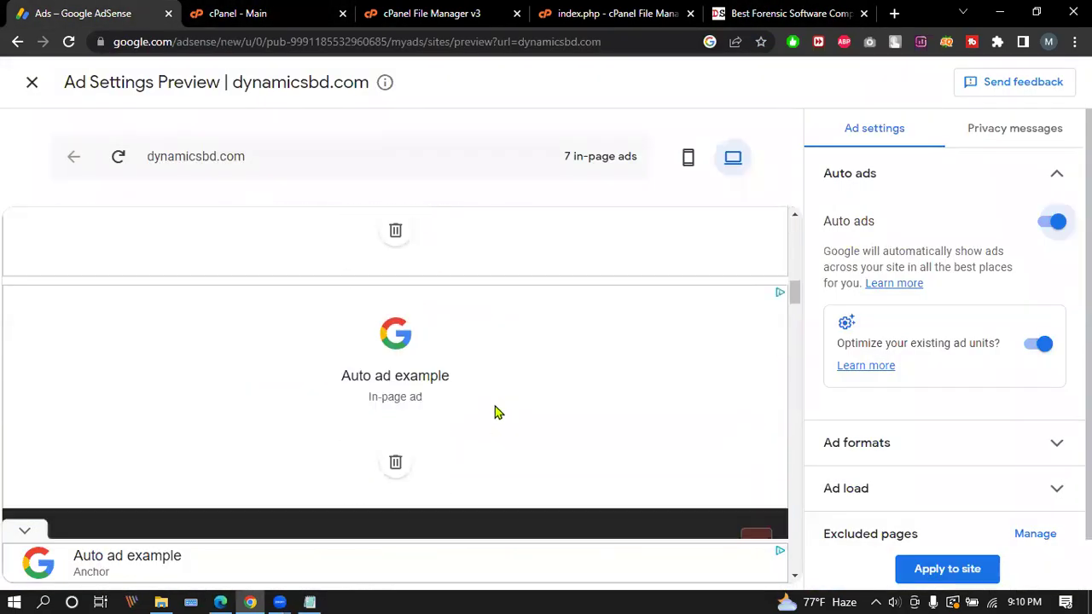
scroll(449, 278, "down", 10)
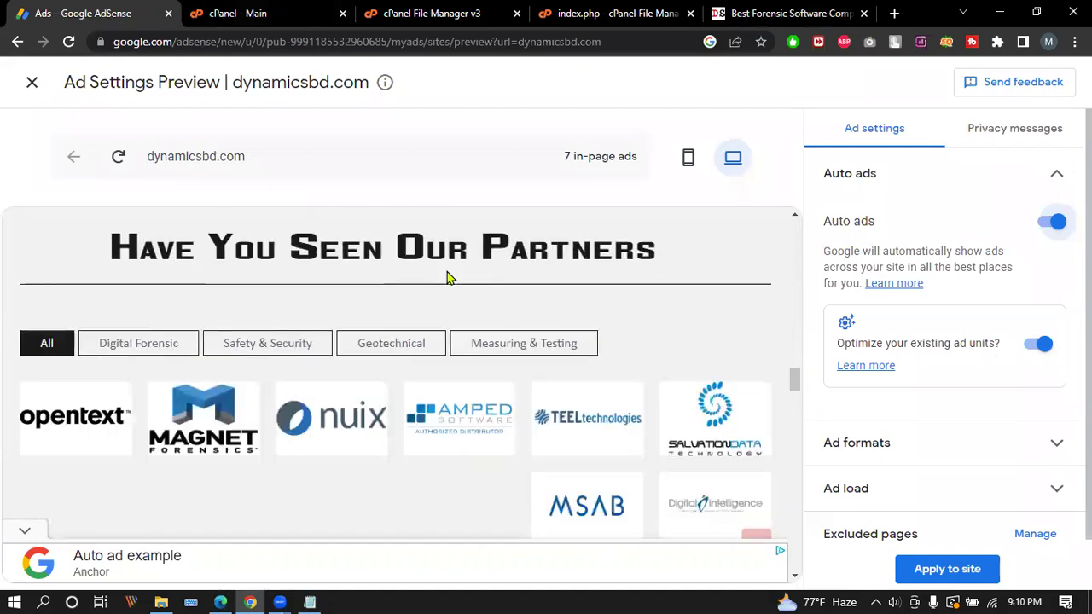
scroll(450, 278, "down", 10)
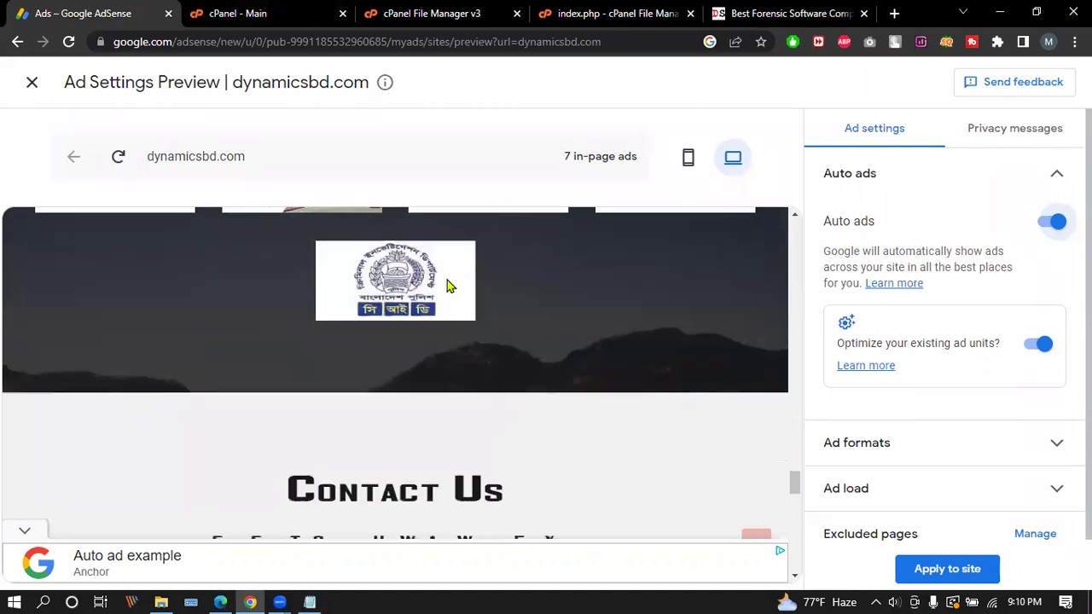
scroll(465, 321, "down", 2)
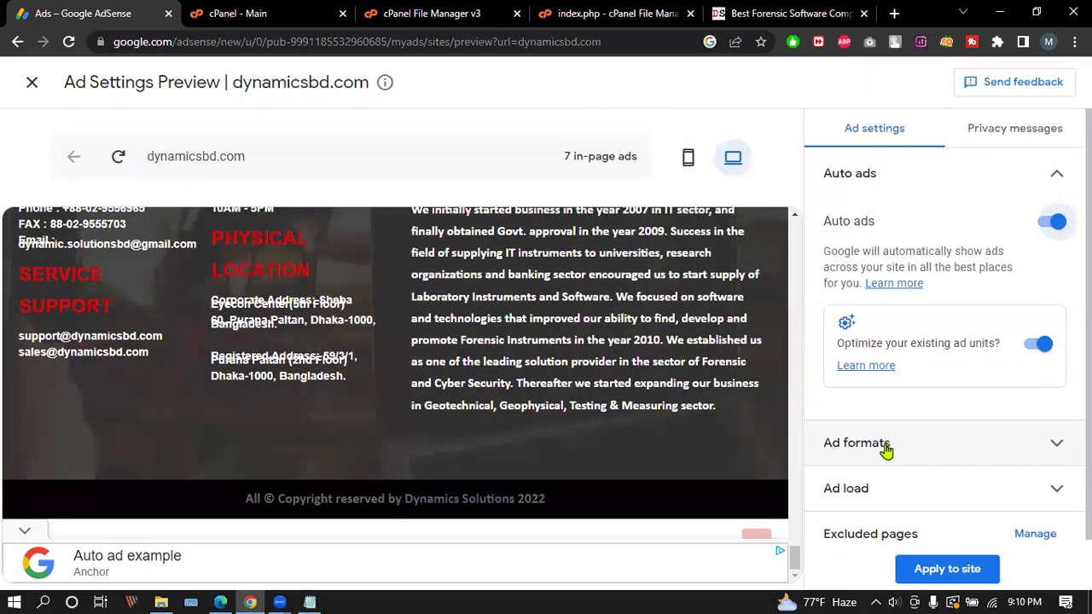
scroll(467, 336, "up", 6)
scroll(471, 333, "down", 1)
scroll(474, 333, "up", 8)
scroll(477, 333, "down", 7)
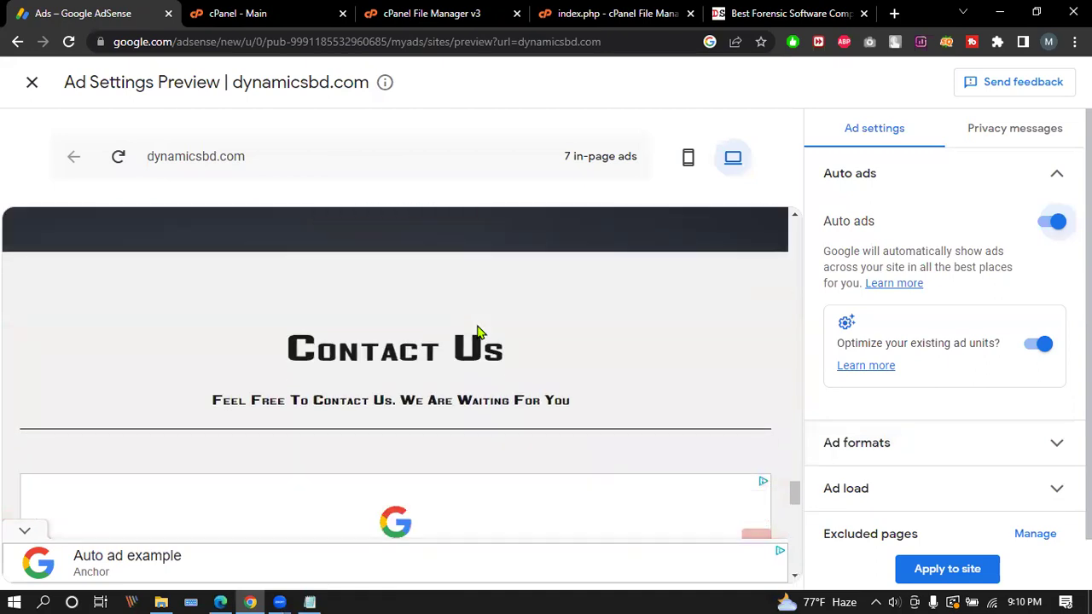
scroll(478, 333, "down", 2)
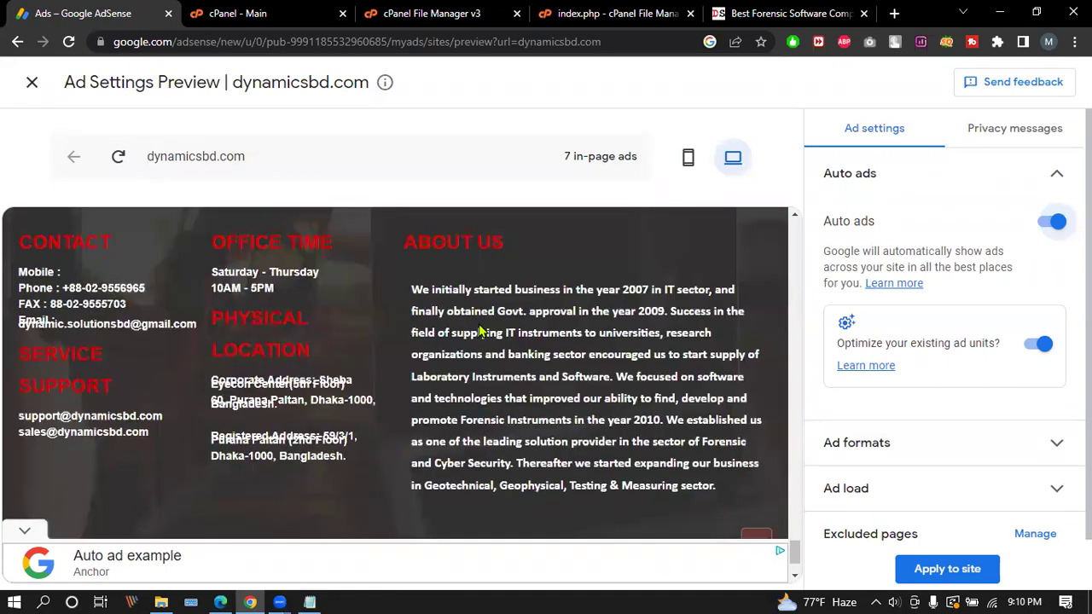
scroll(479, 332, "up", 10)
scroll(482, 331, "up", 5)
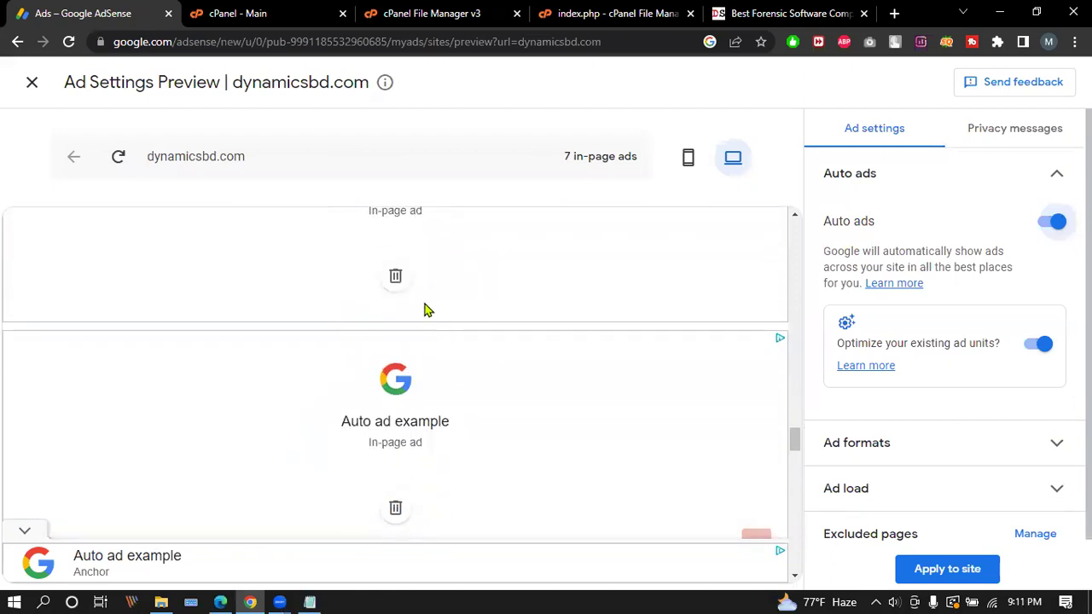
Remove the ad placement above the dealers statement and switch on multiplex ads
left_click(396, 272)
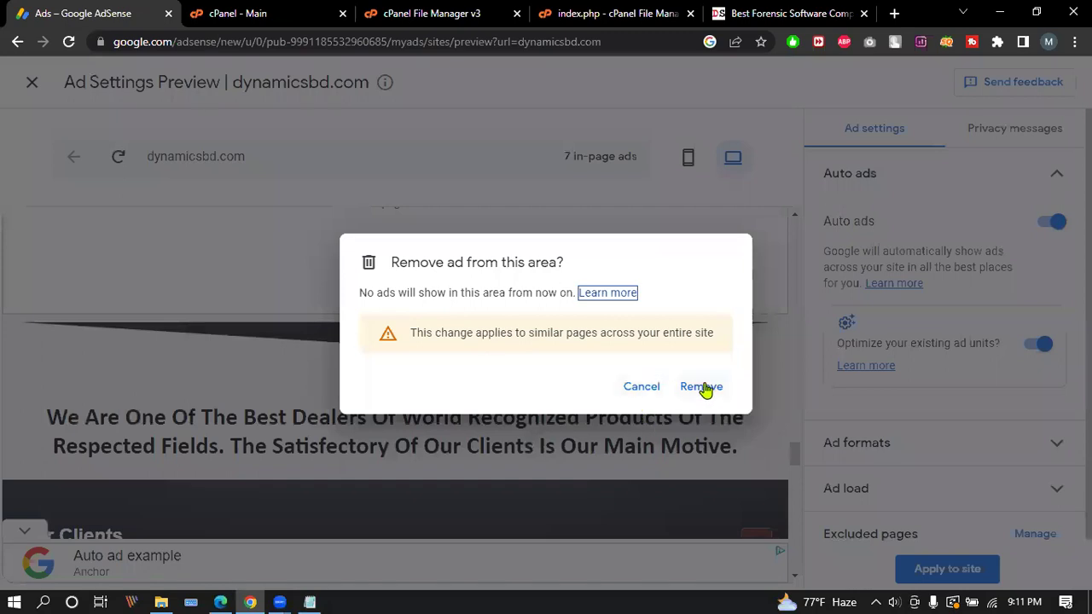
left_click(701, 386)
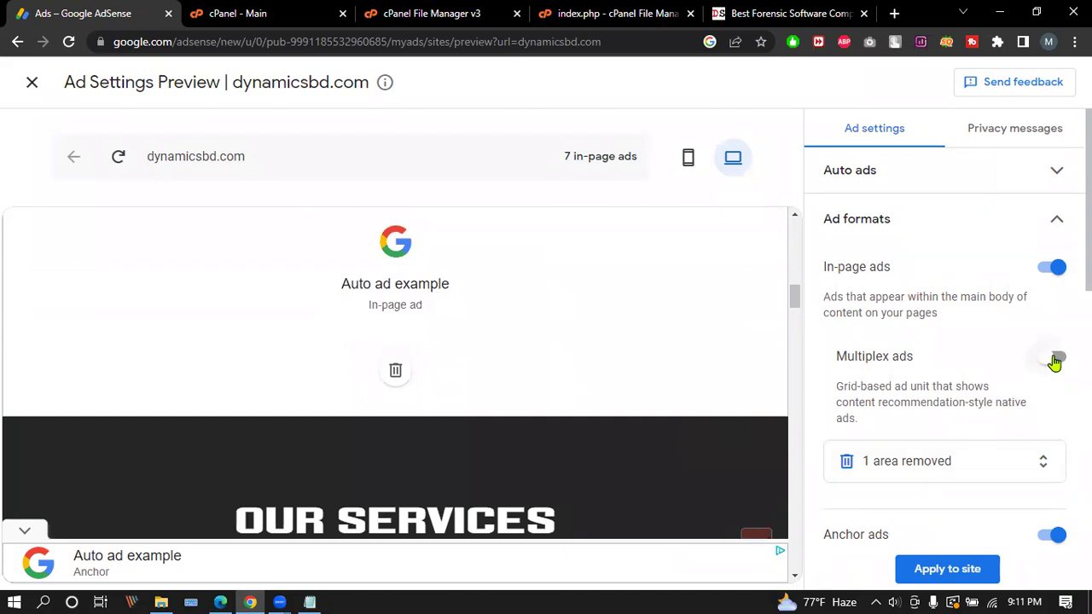
left_click(1055, 362)
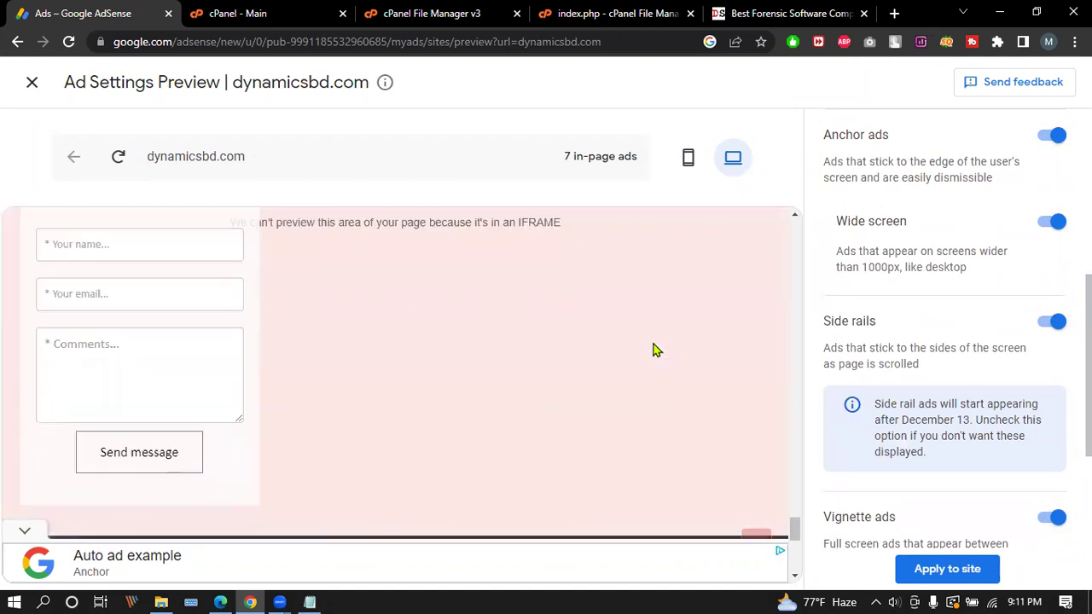
Apply the new auto ad settings to dynamicsbd.com now and dismiss the GDPR privacy notice
left_click(941, 570)
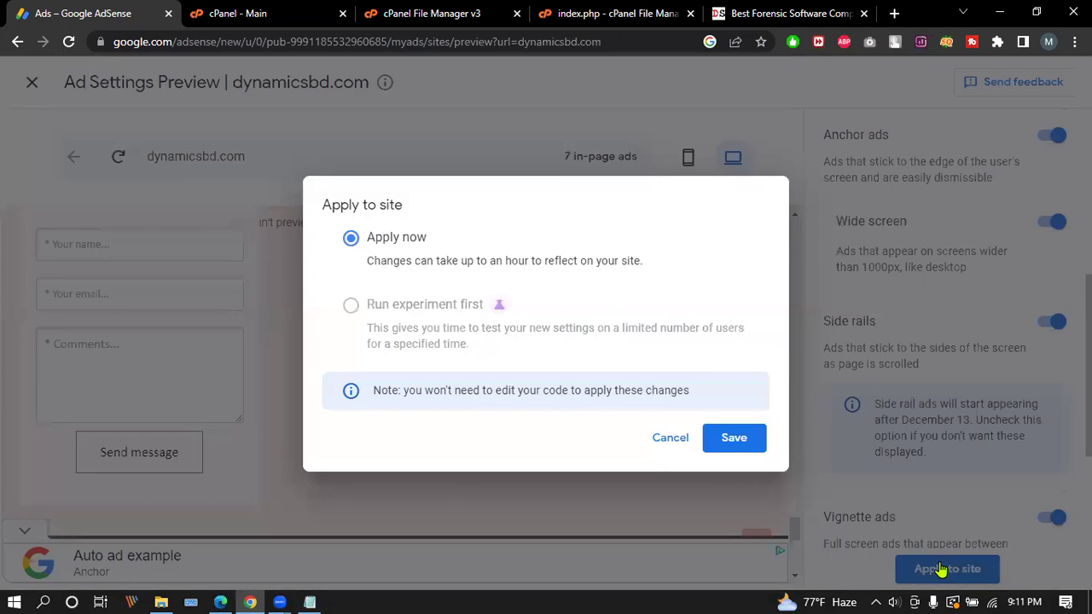
left_click(739, 444)
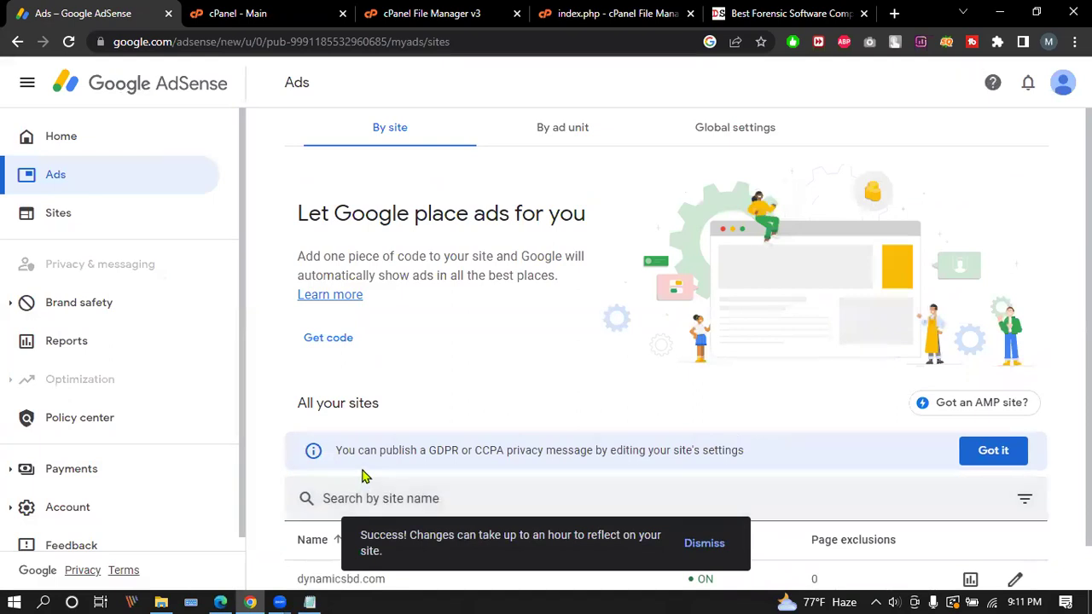
scroll(485, 369, "down", 1)
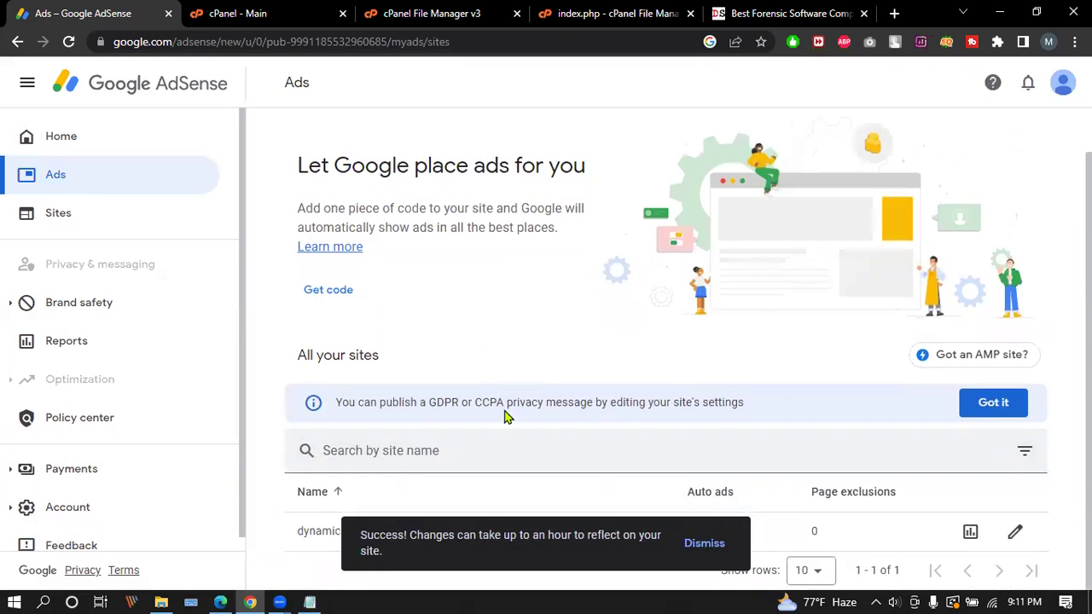
left_click(992, 404)
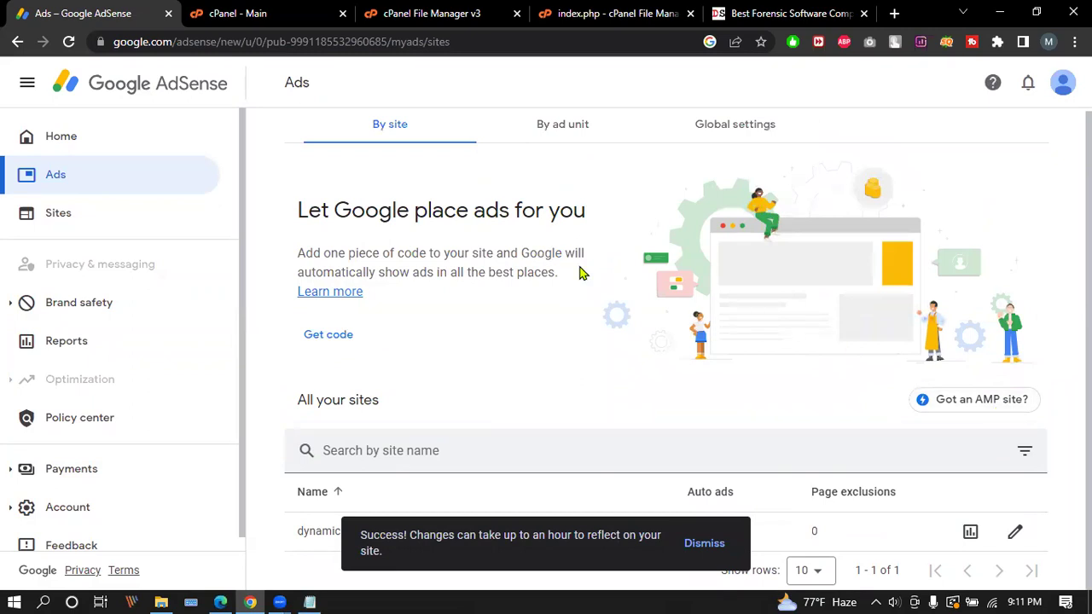
Expand dynamicsbd.com's readiness status on the Sites list and read the up-to-2-weeks review note
left_click(75, 215)
left_click(941, 240)
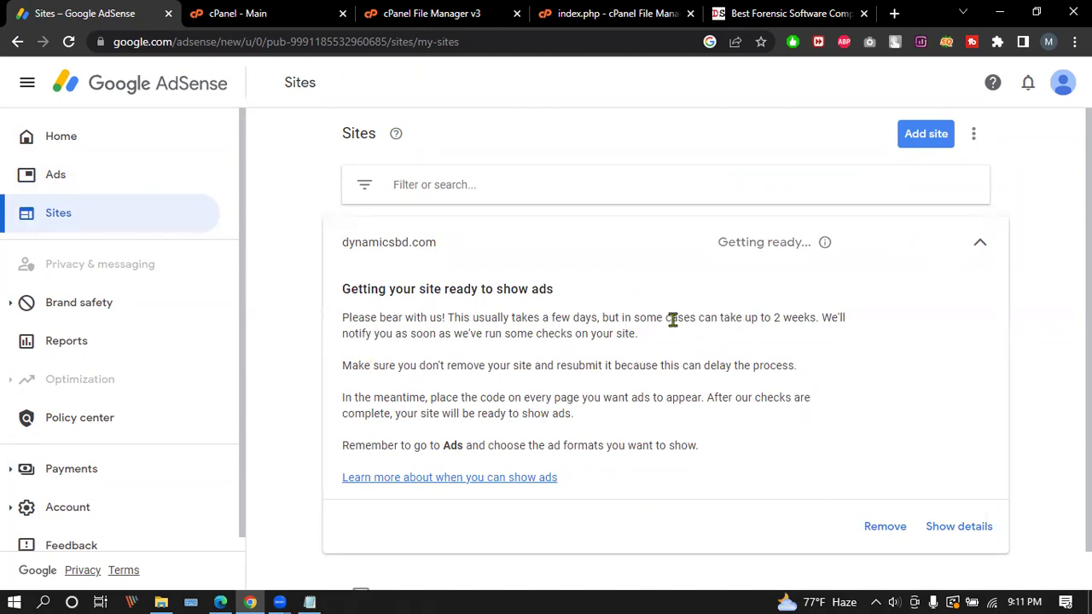
left_click_drag(585, 313, 794, 315)
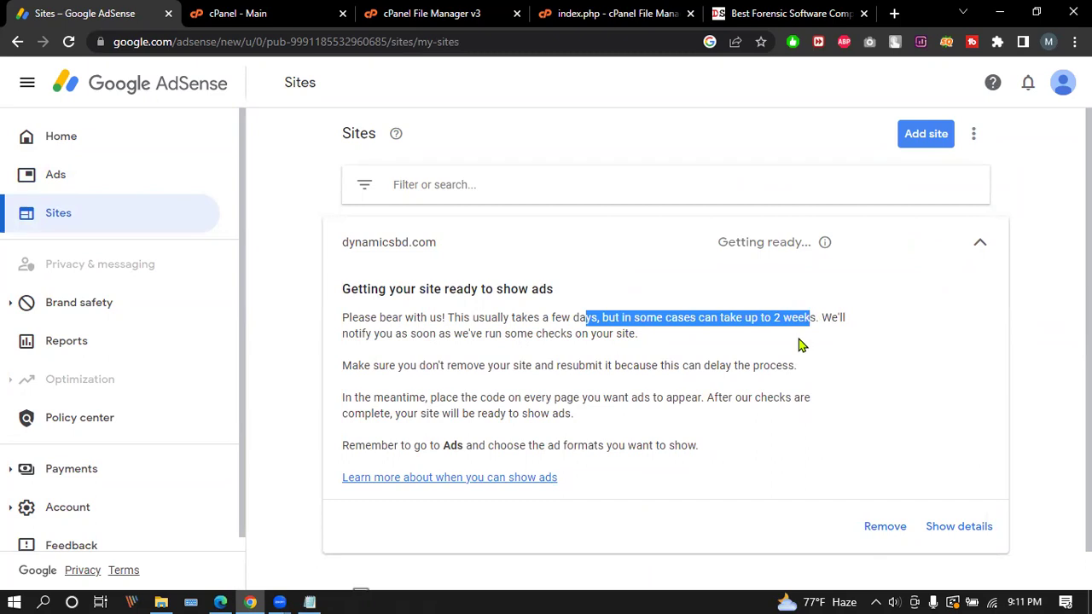
left_click(800, 343)
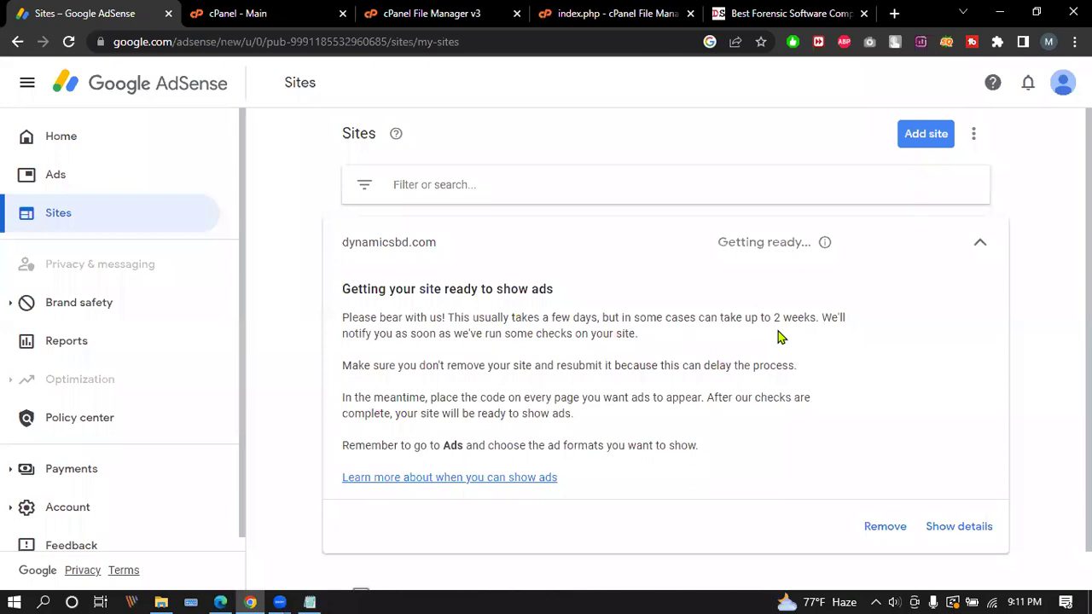
scroll(378, 334, "down", 1)
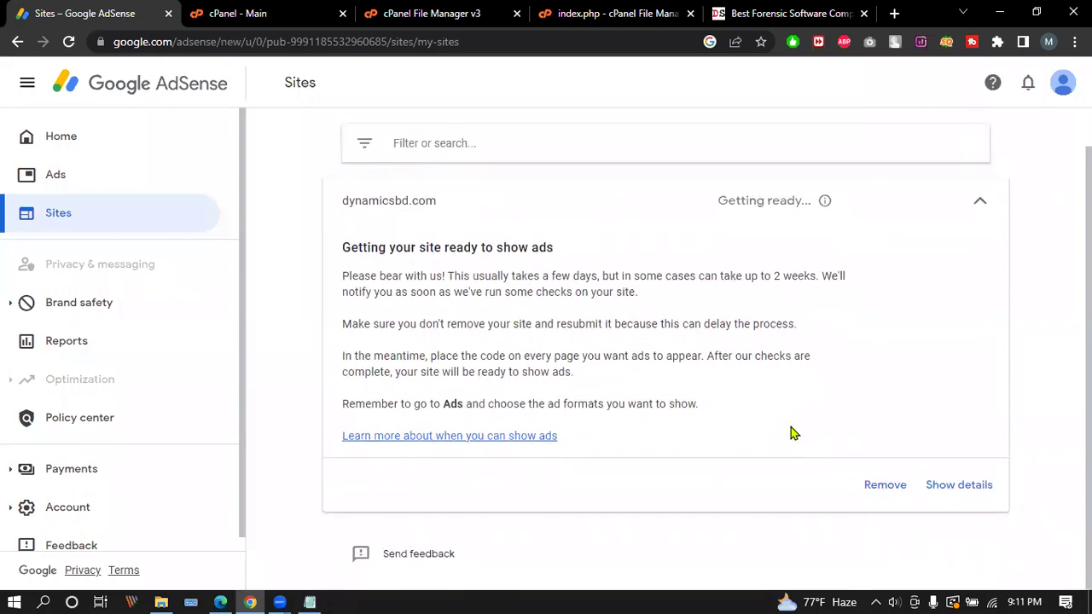
Review dynamicsbd.com's full details page, then return to the Sites list
left_click(980, 489)
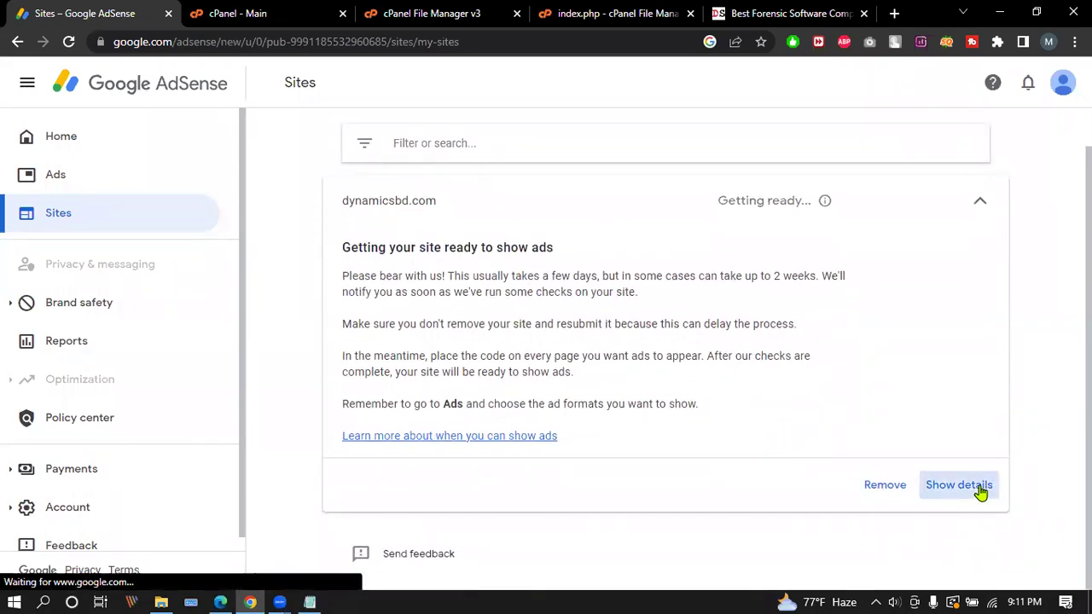
scroll(658, 341, "down", 2)
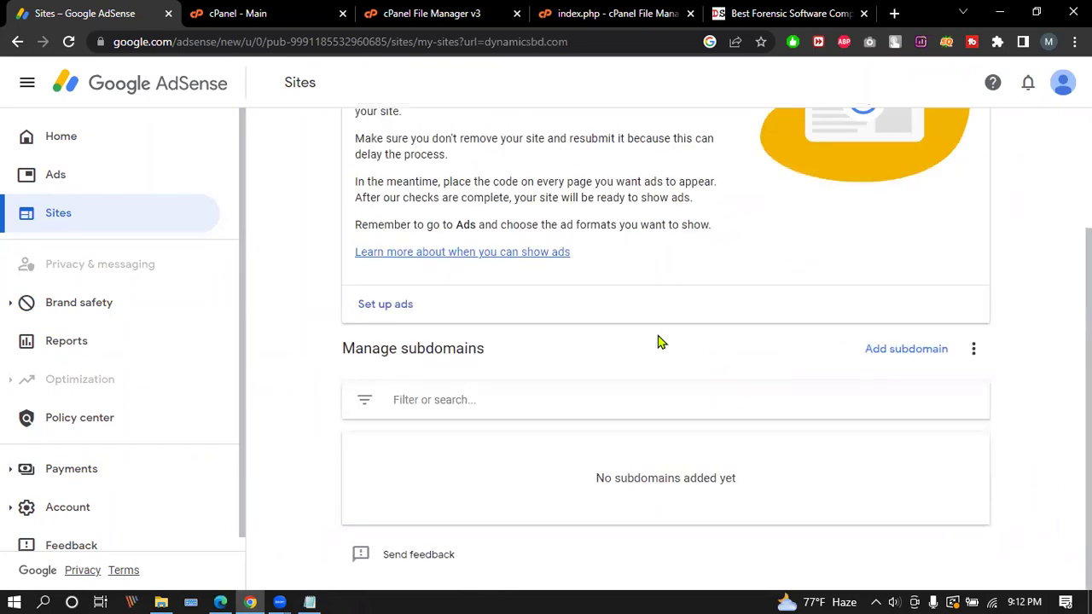
scroll(580, 313, "up", 2)
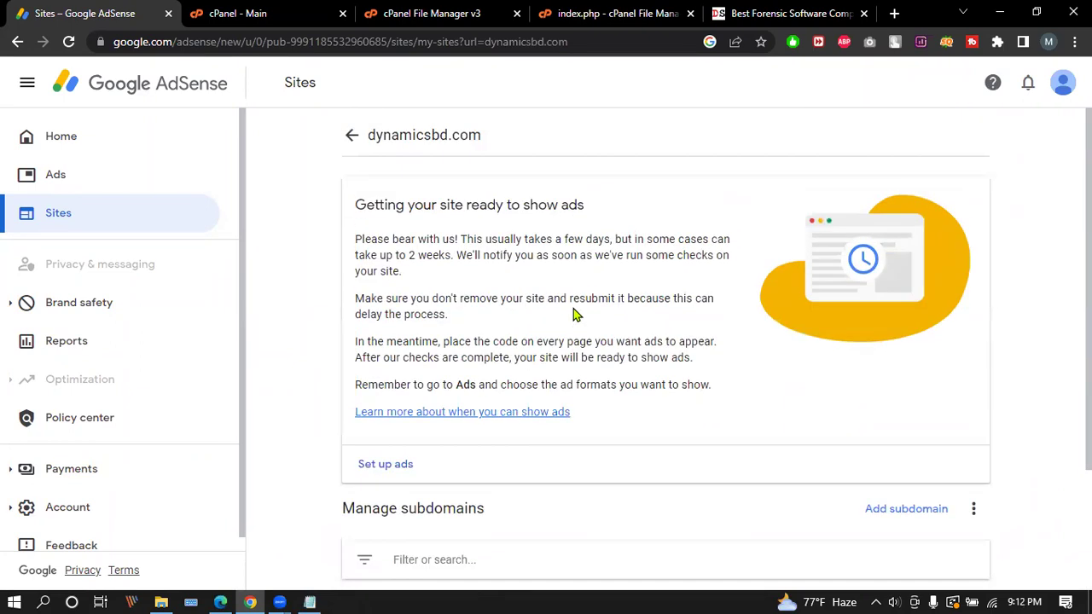
scroll(537, 523, "down", 2)
scroll(576, 451, "up", 2)
left_click(65, 214)
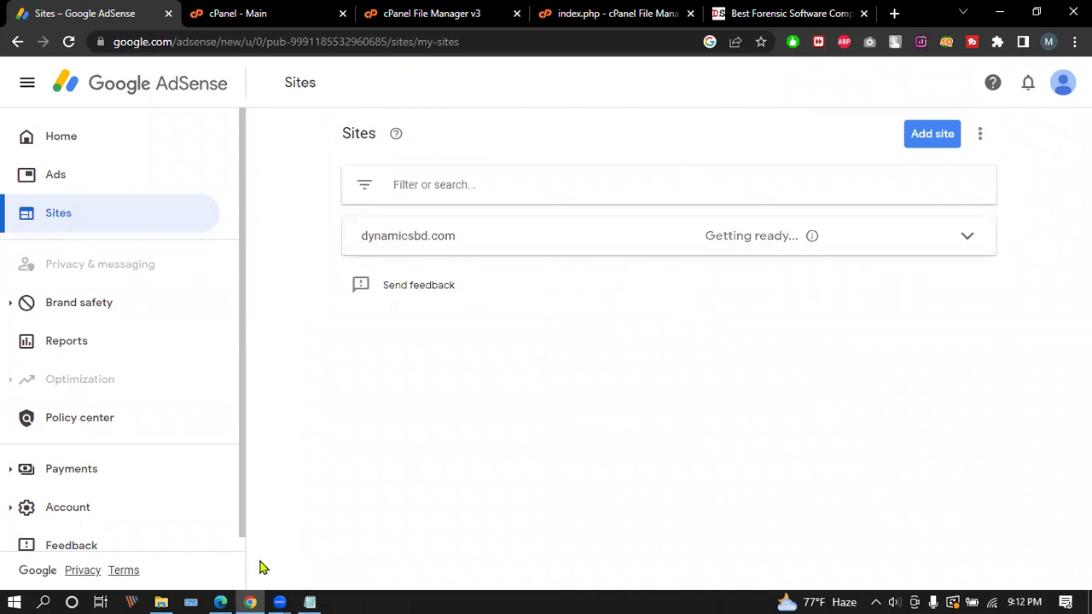
left_click(891, 16)
Load YouTube from the bookmark and go to the channel's YouTube Studio monetisation page
left_click(82, 66)
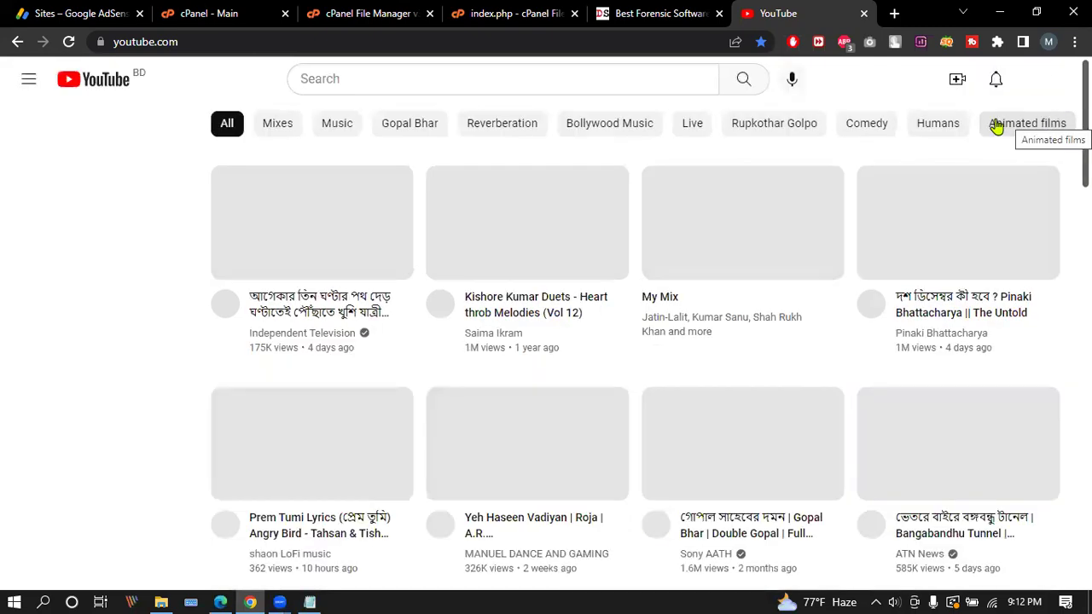
left_click(1042, 79)
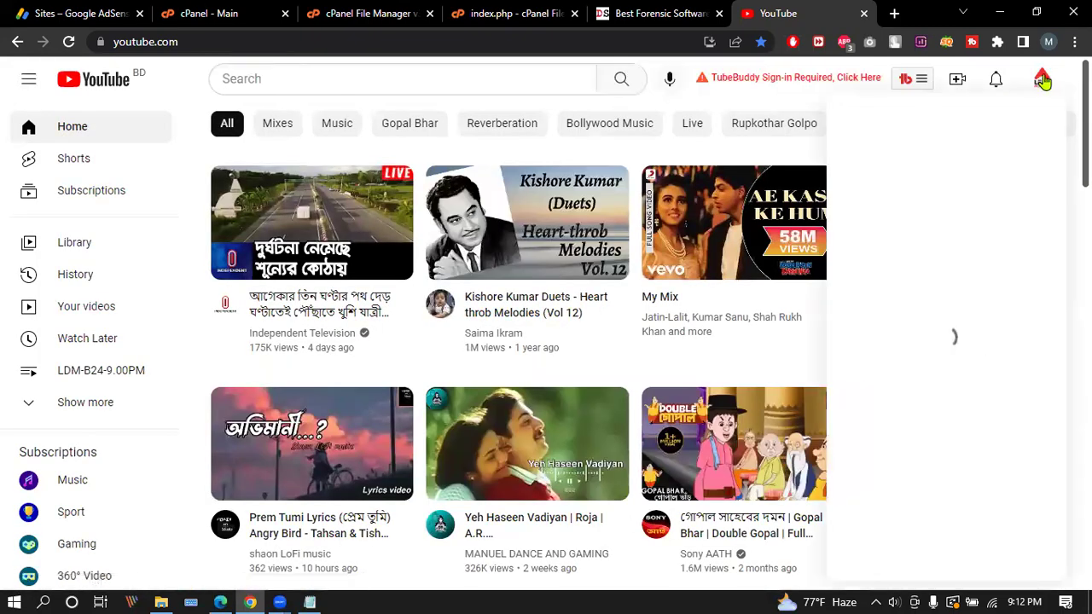
left_click(870, 207)
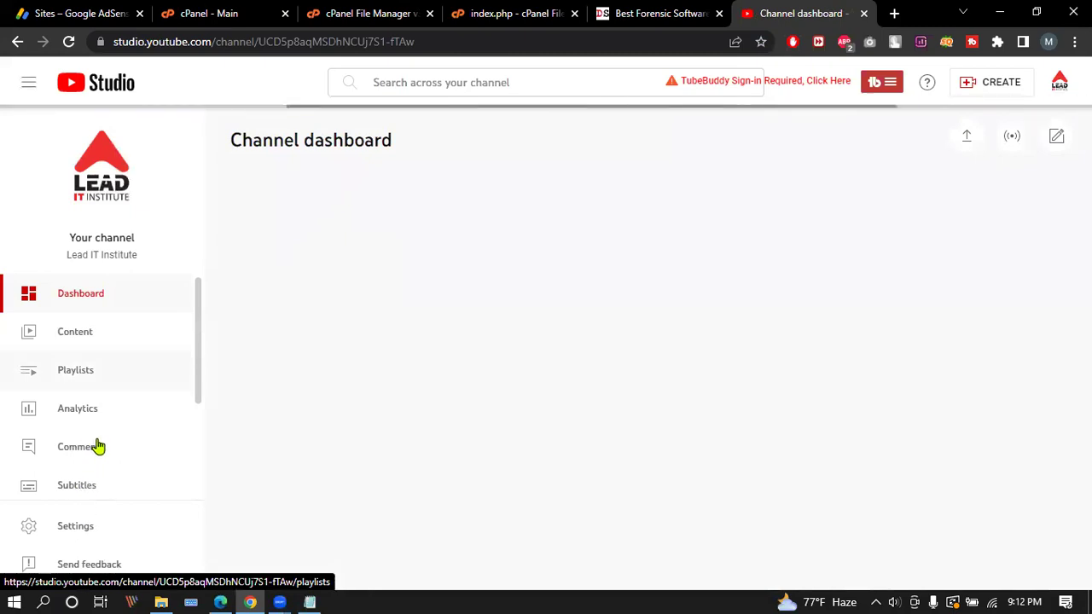
scroll(98, 447, "down", 2)
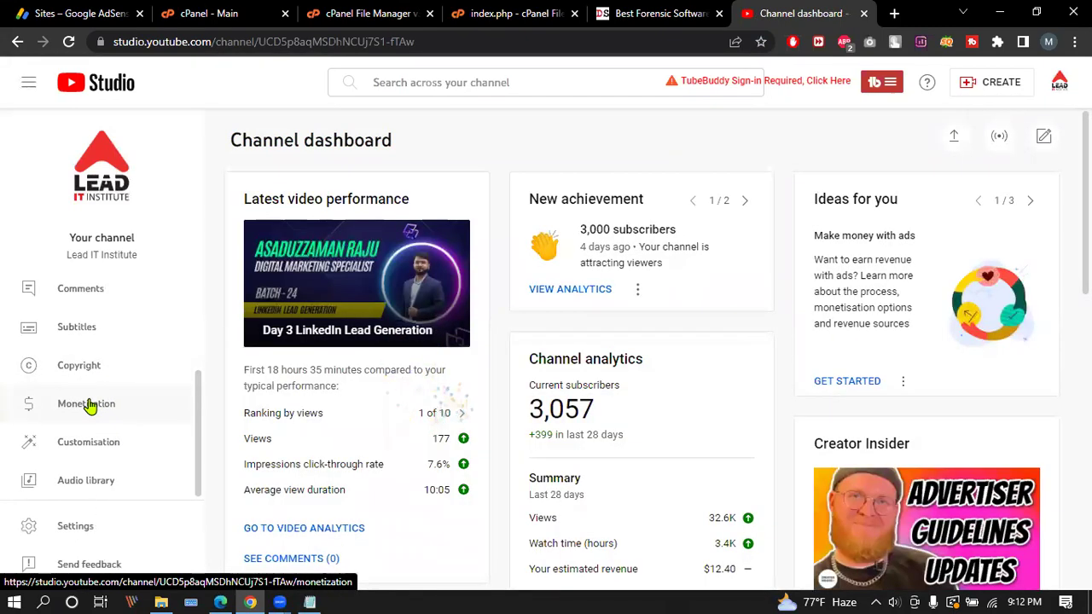
left_click(89, 405)
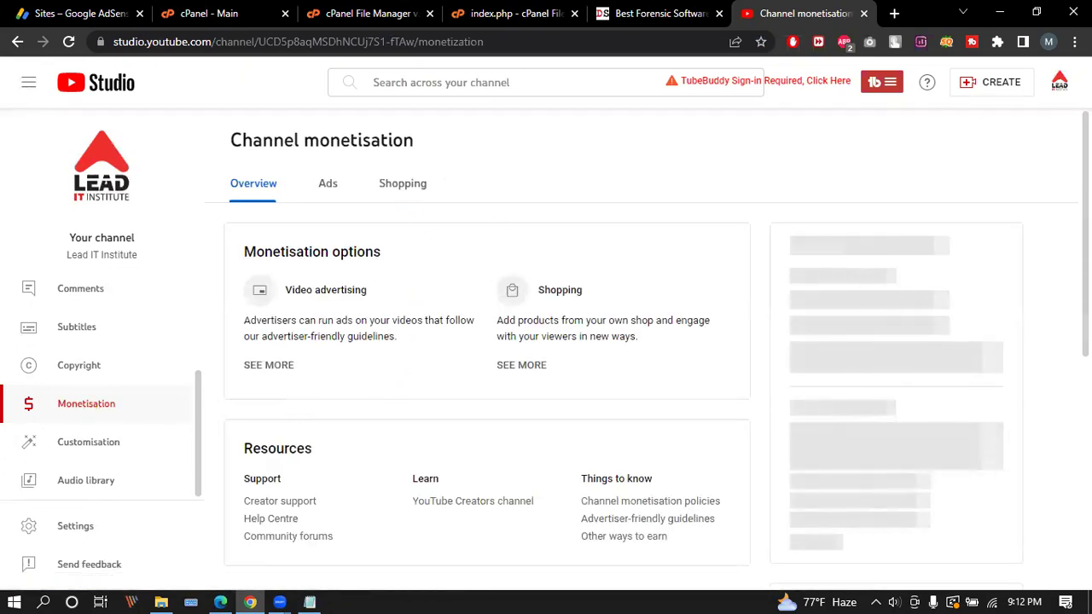
Switch YouTube Studio to the second channel account
left_click(1060, 83)
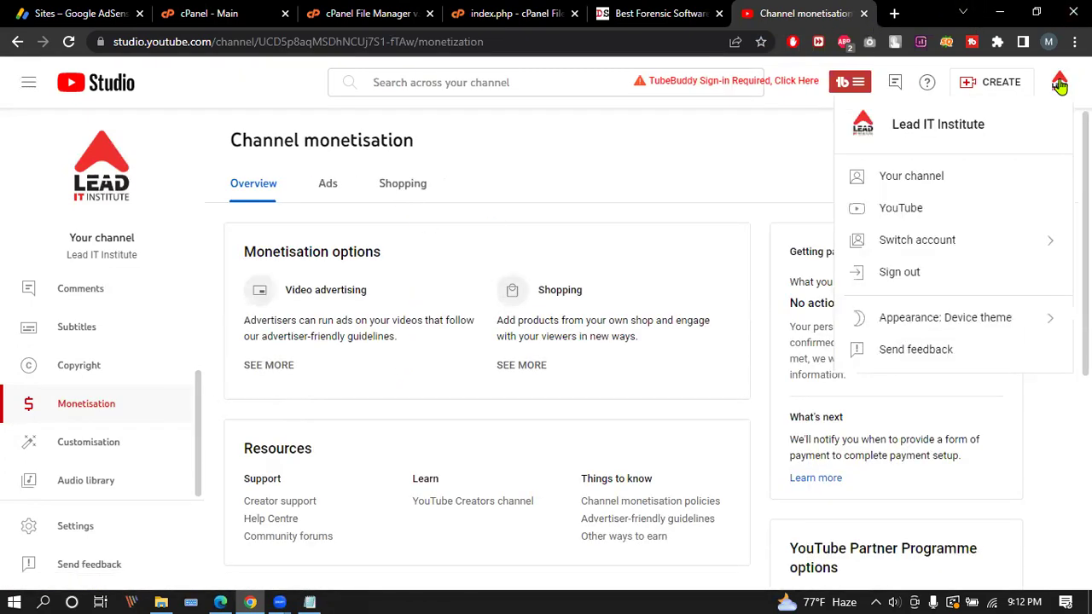
left_click(951, 240)
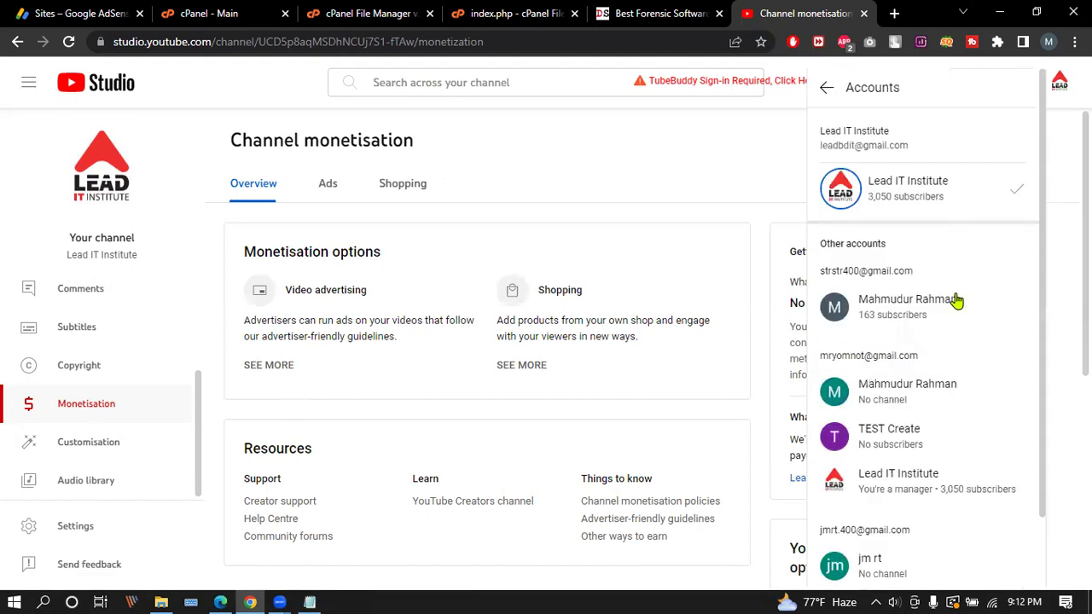
left_click(923, 306)
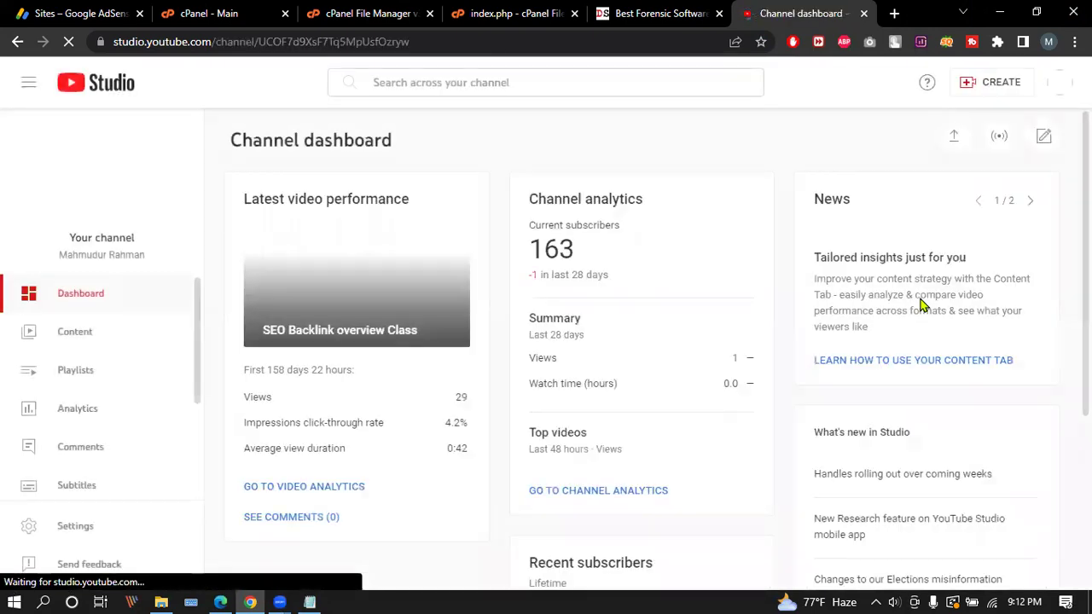
Open Monetization and highlight the 1,000-subscriber and 4,000 public watch-hour requirements
scroll(101, 299, "down", 2)
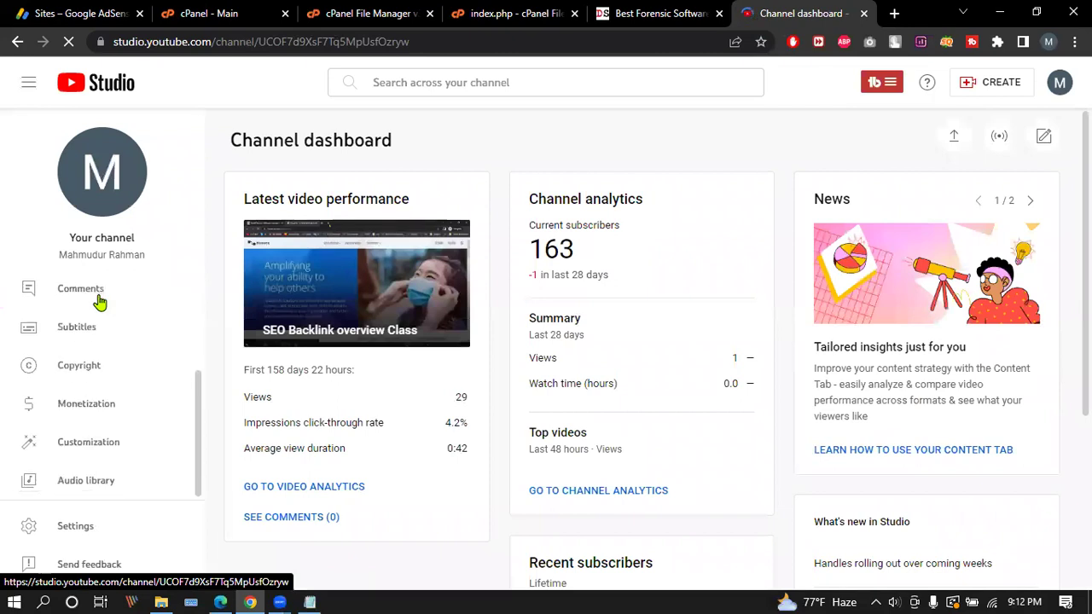
left_click(94, 405)
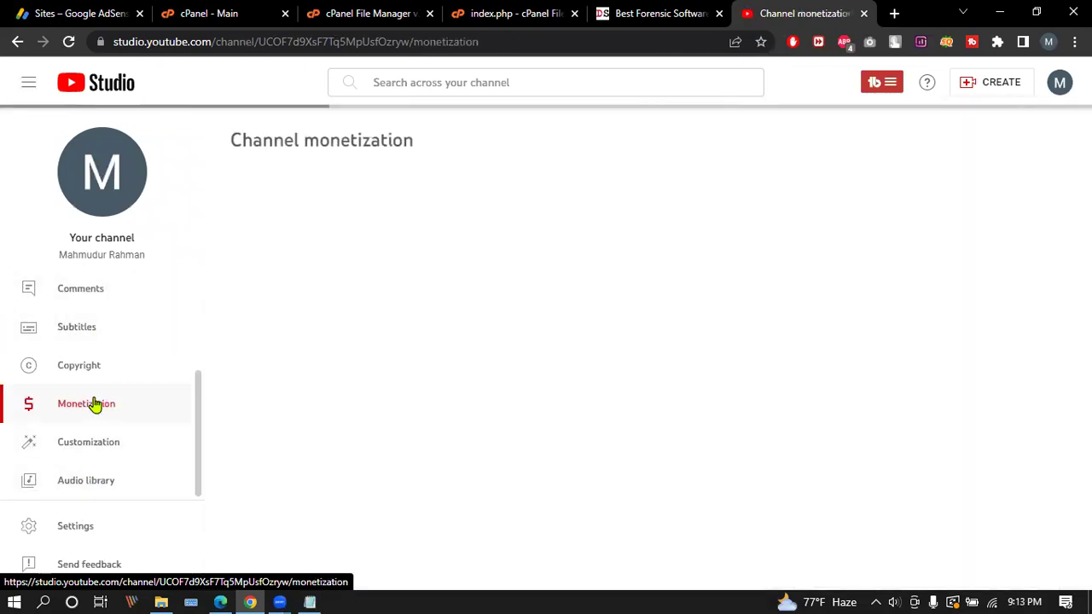
scroll(488, 350, "down", 2)
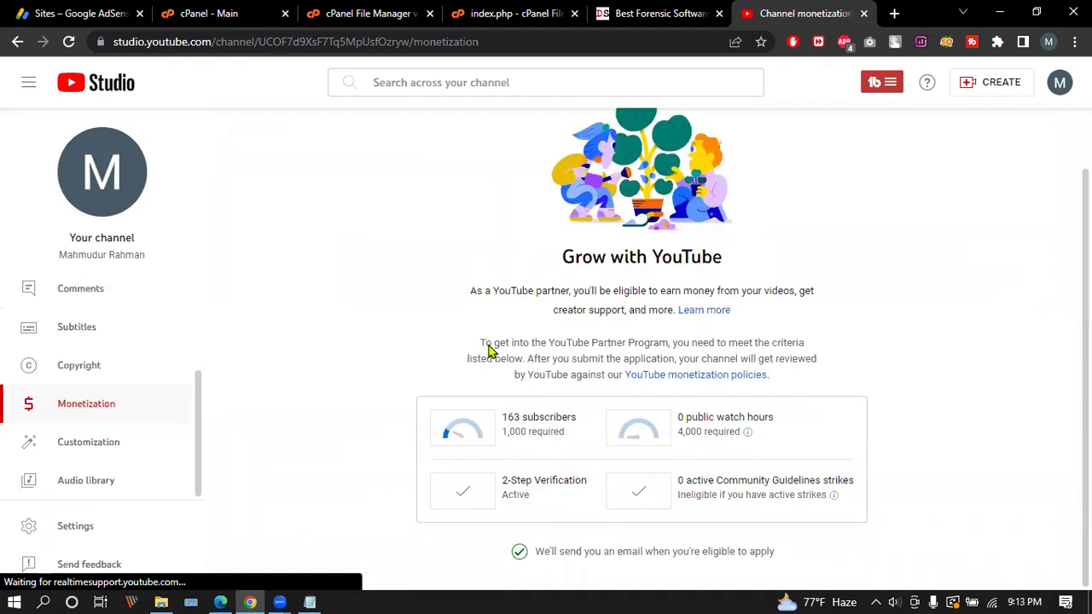
triple_click(505, 432)
left_click(504, 422)
left_click_drag(499, 434, 571, 433)
left_click_drag(673, 427, 774, 438)
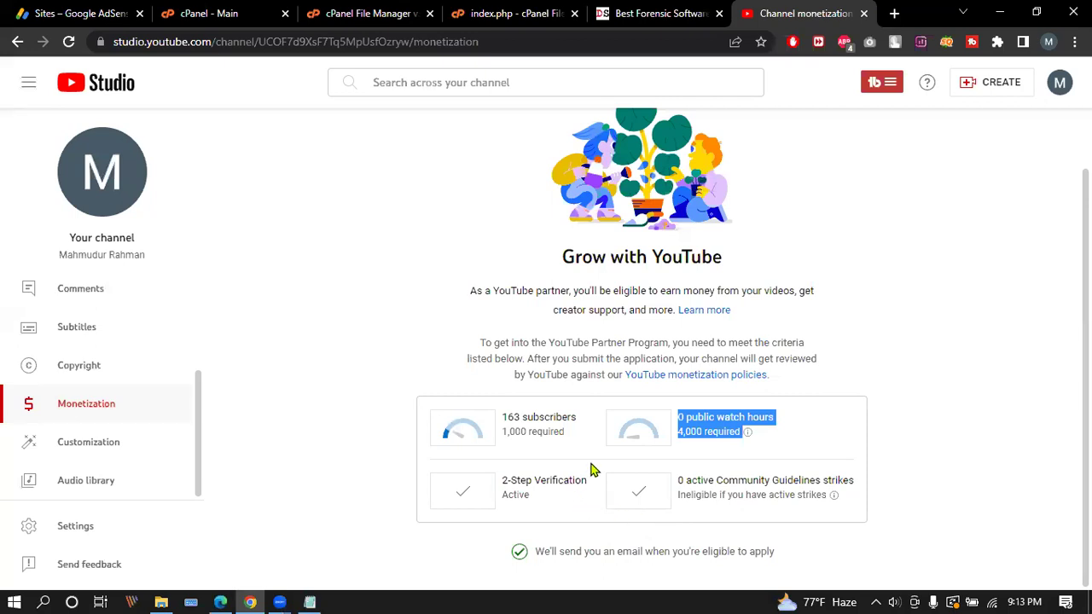
Go to the AdSense Sites tab, glance back at YouTube Studio, then return to AdSense
left_click(94, 13)
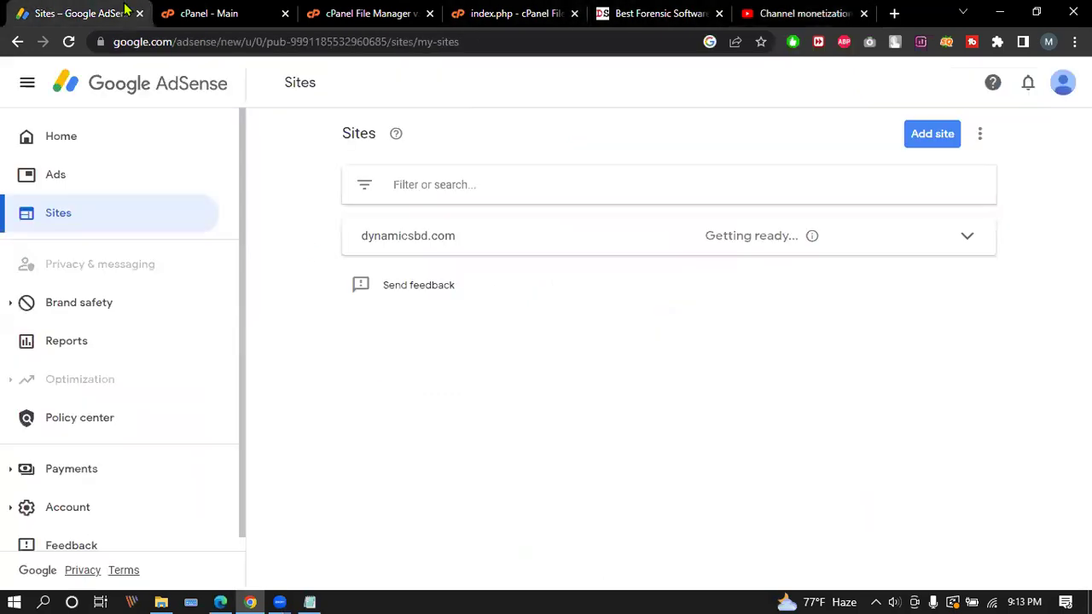
key("ctrl+shift+Tab")
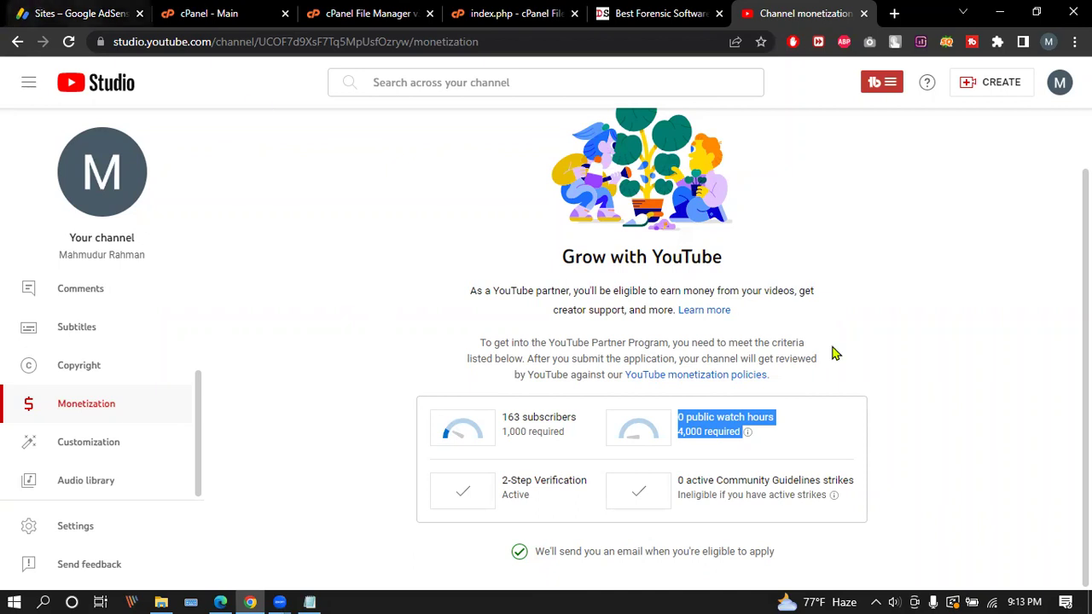
left_click(83, 13)
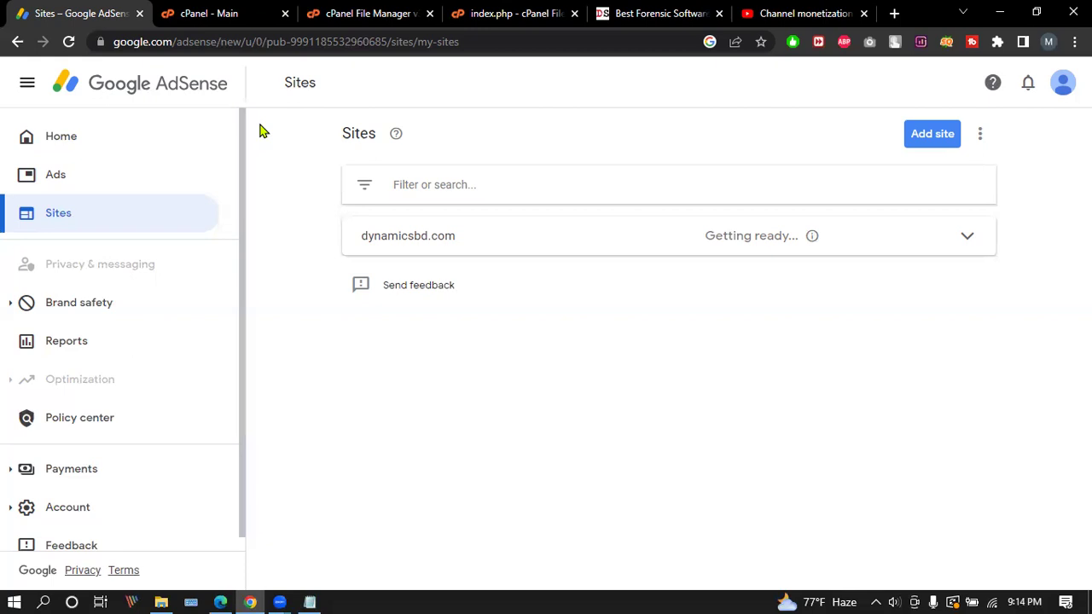
Browse the Dynamic Solutions home page through Services and Our Partners, then scroll back up
left_click(653, 13)
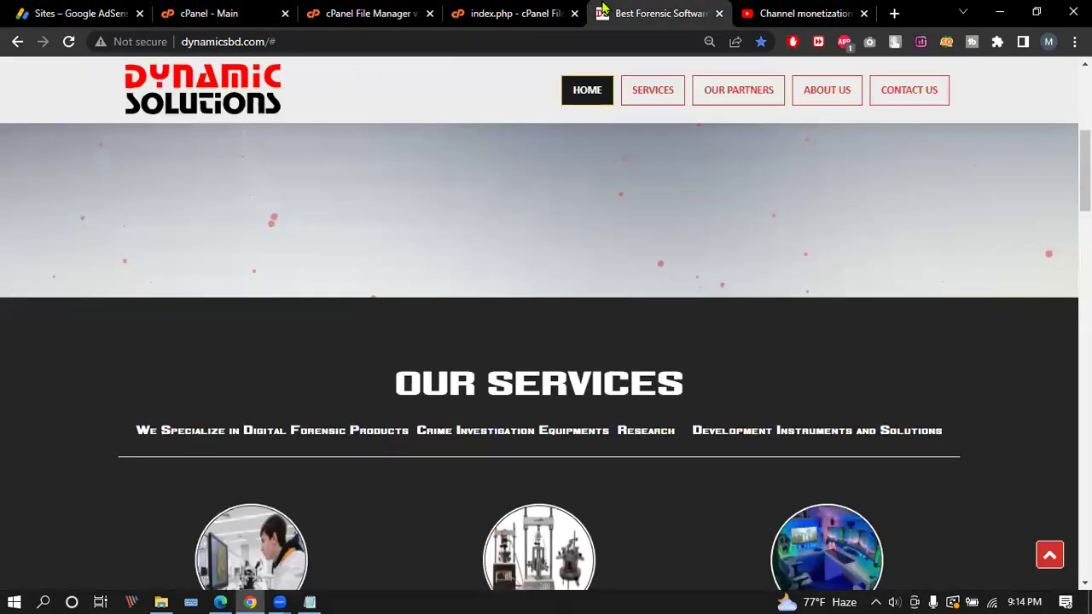
scroll(406, 213, "down", 1)
scroll(406, 212, "down", 10)
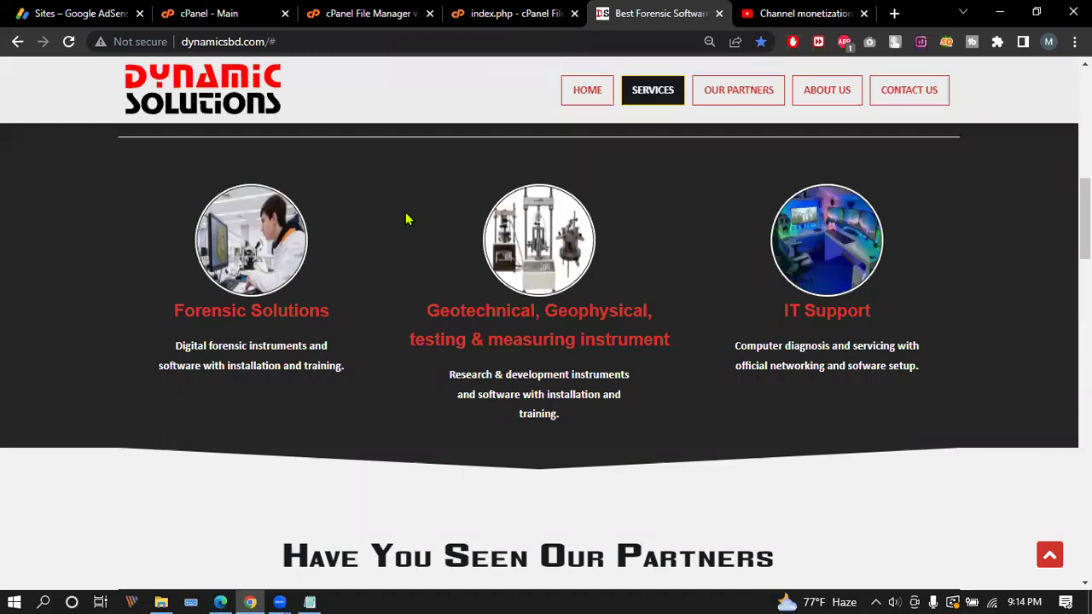
scroll(406, 219, "down", 5)
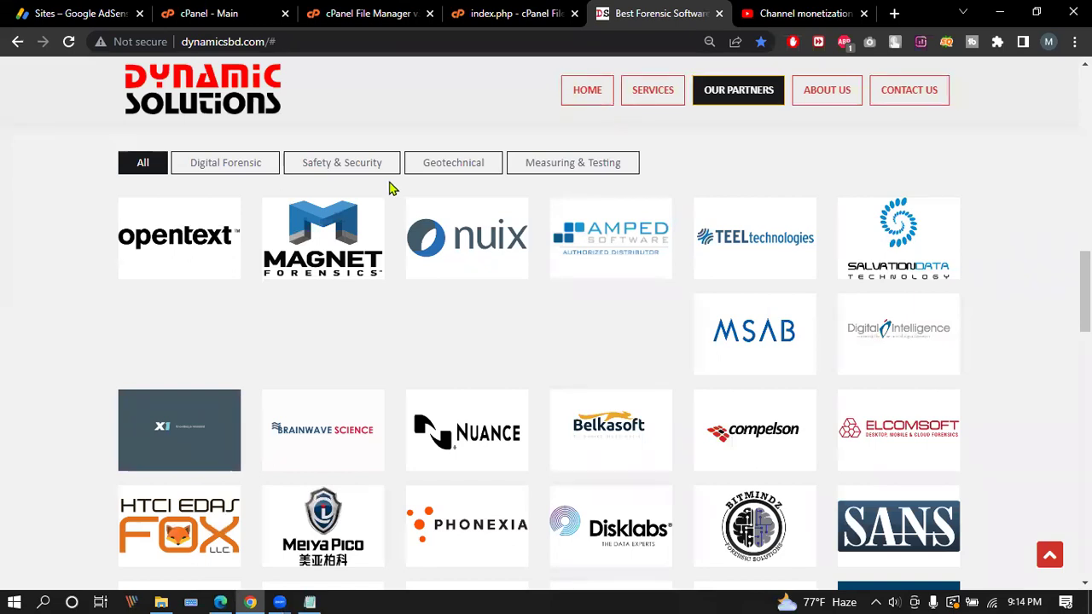
scroll(389, 188, "up", 2)
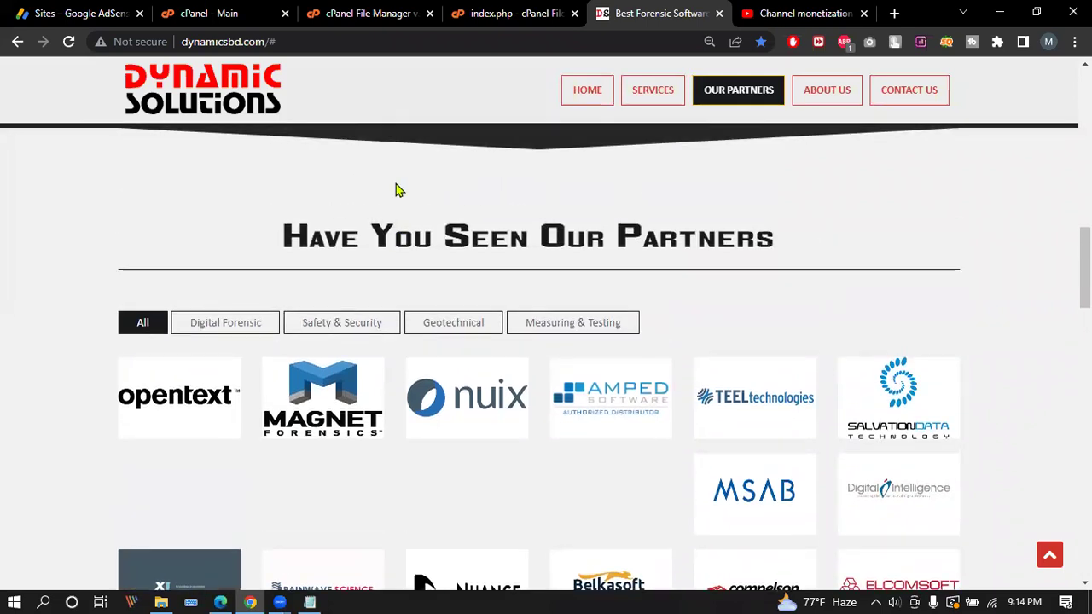
scroll(395, 190, "up", 15)
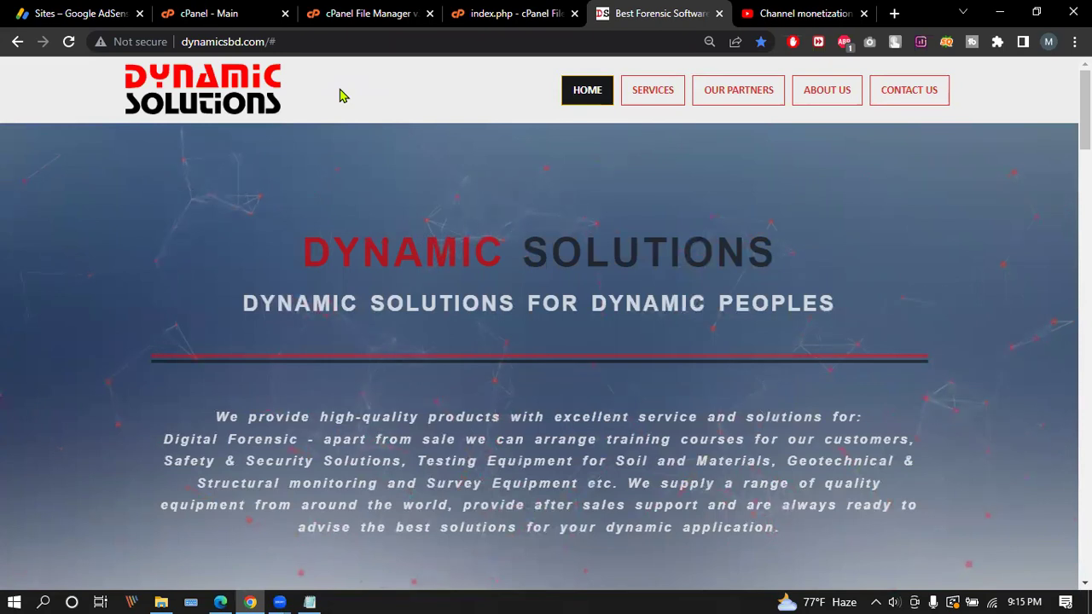
Review the googlesyndication script before </head> in index.php, moving between cPanel tabs
left_click(553, 11)
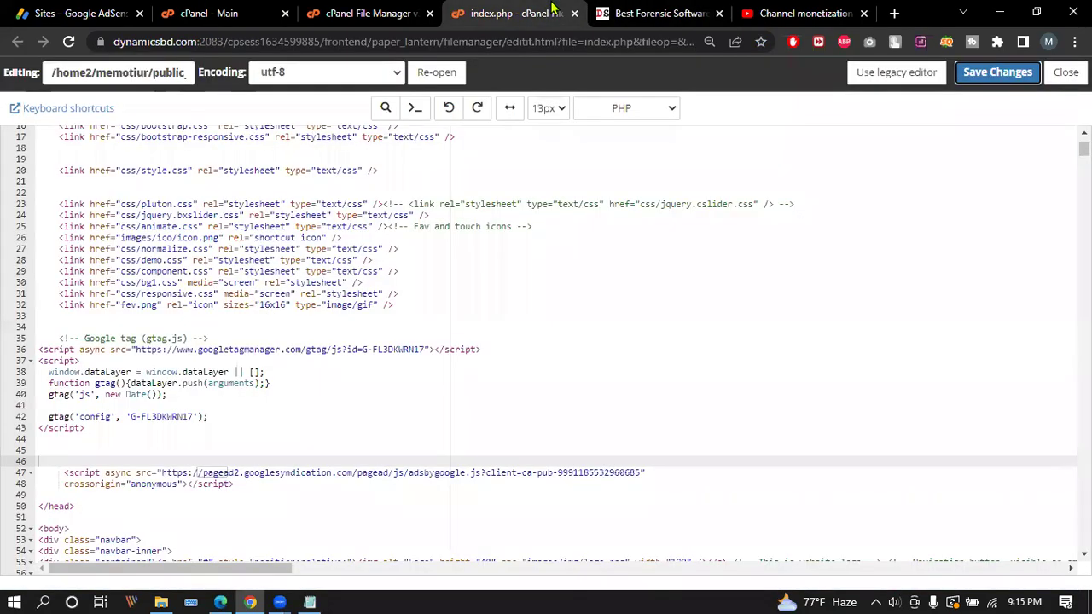
left_click(363, 12)
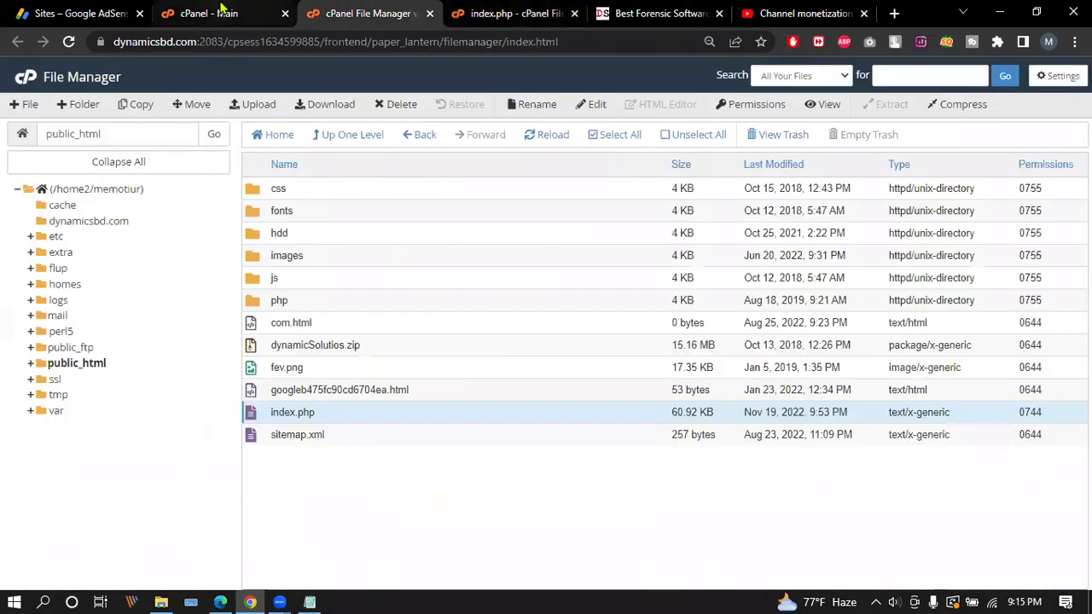
left_click(222, 10)
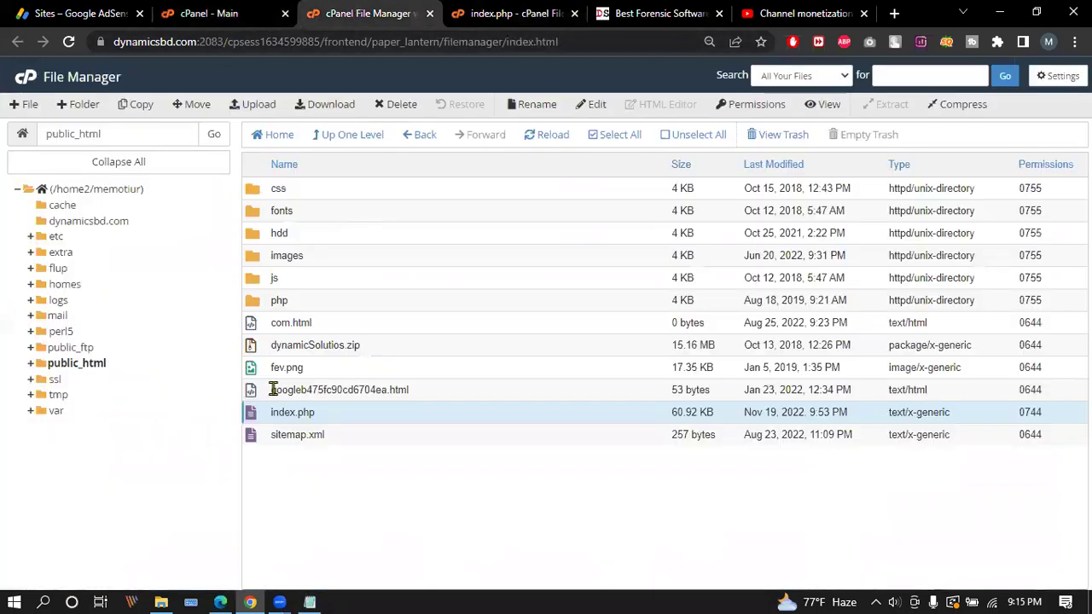
left_click(523, 10)
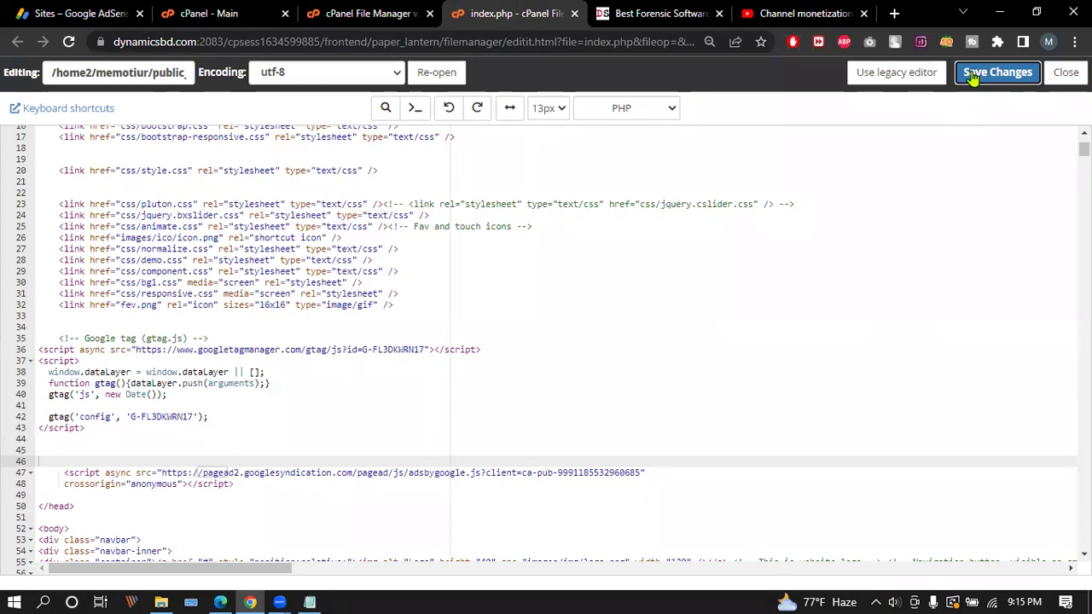
left_click(205, 13)
Cross-check index.php's ad script against the AdSense Sites list, ending on AdSense
left_click(90, 11)
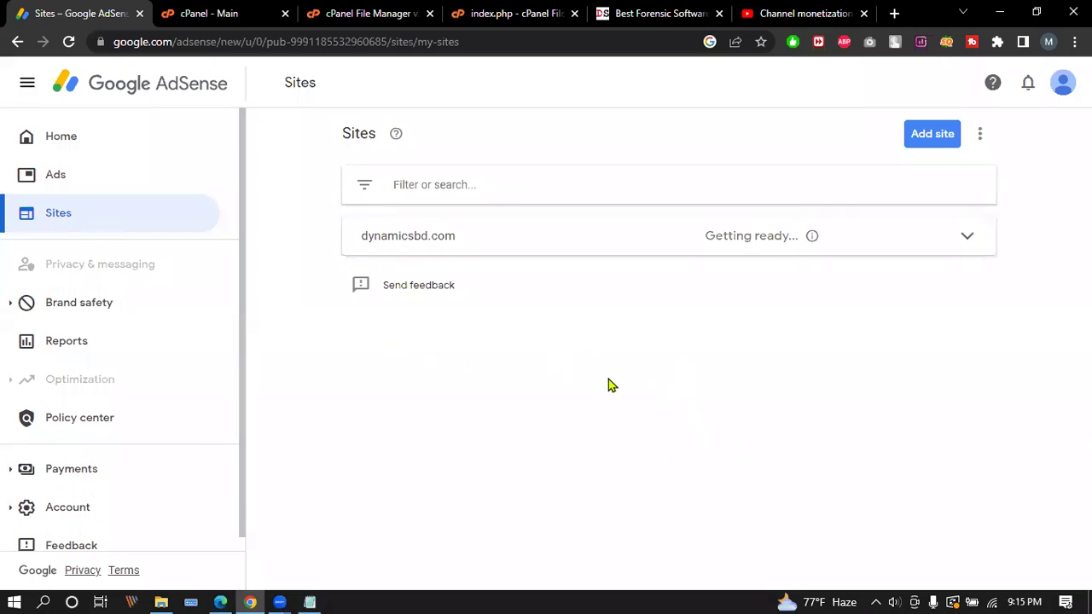
left_click(480, 11)
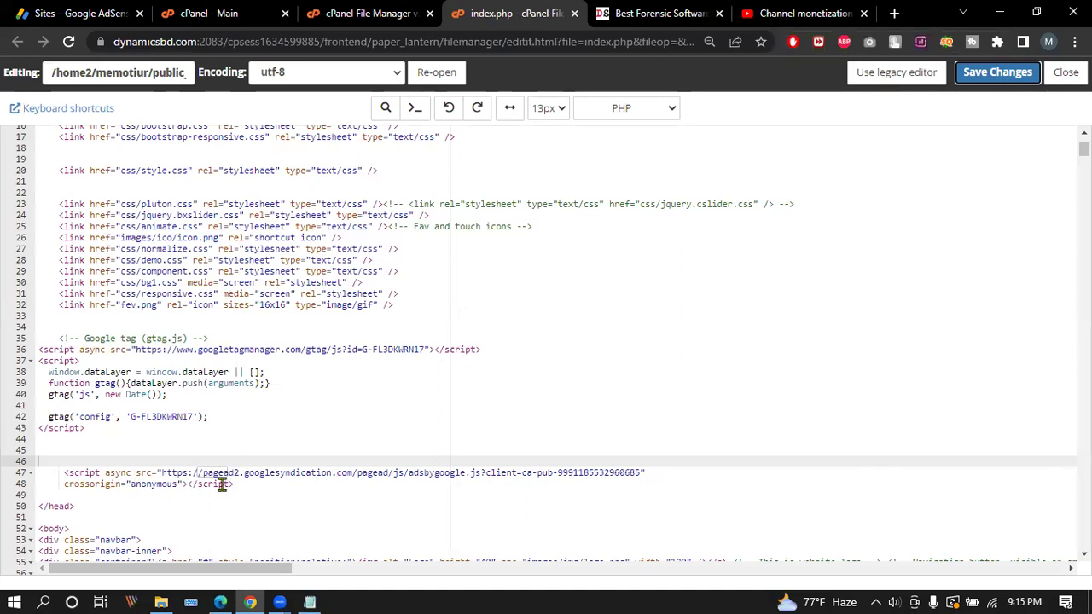
left_click(81, 13)
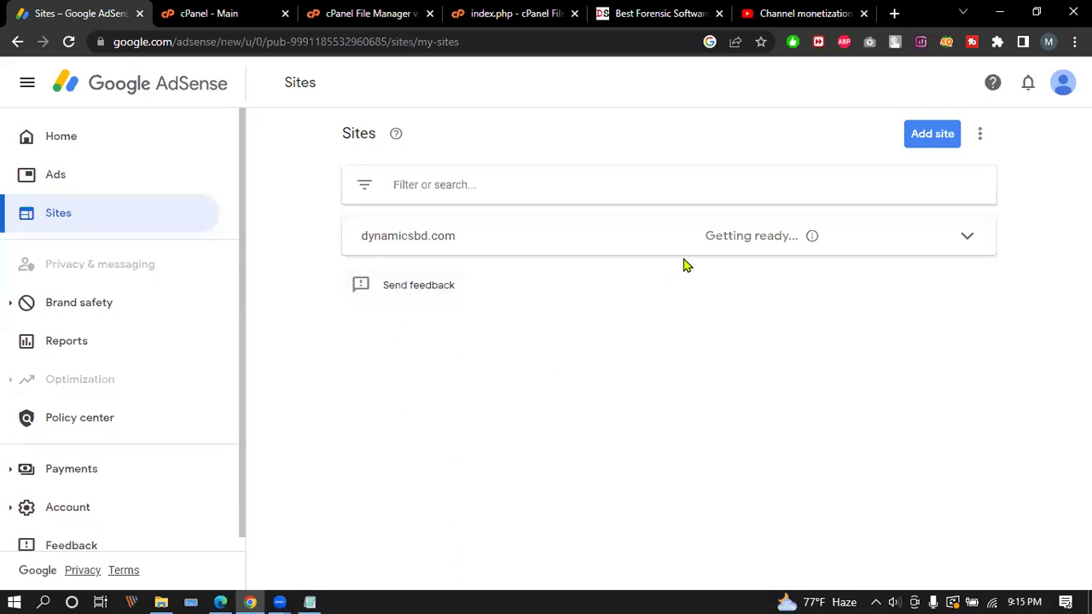
left_click(494, 14)
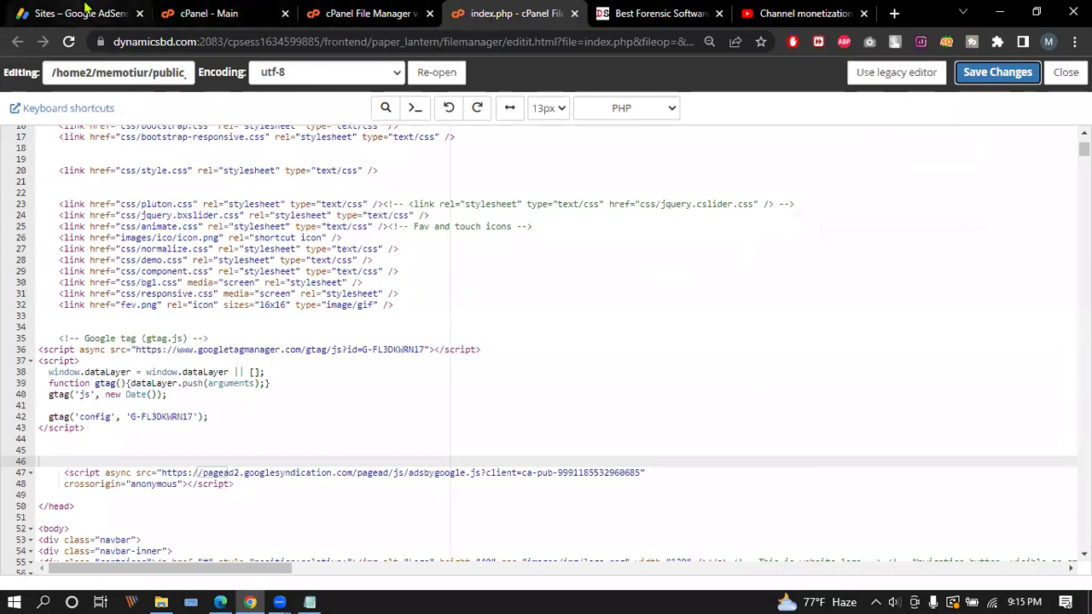
left_click(81, 14)
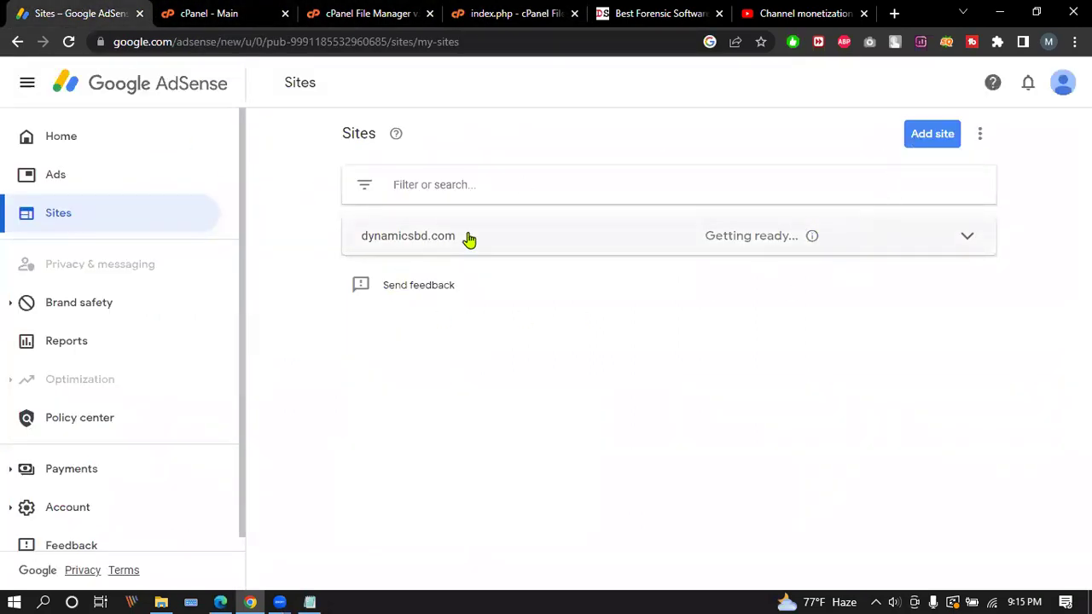
left_click(951, 139)
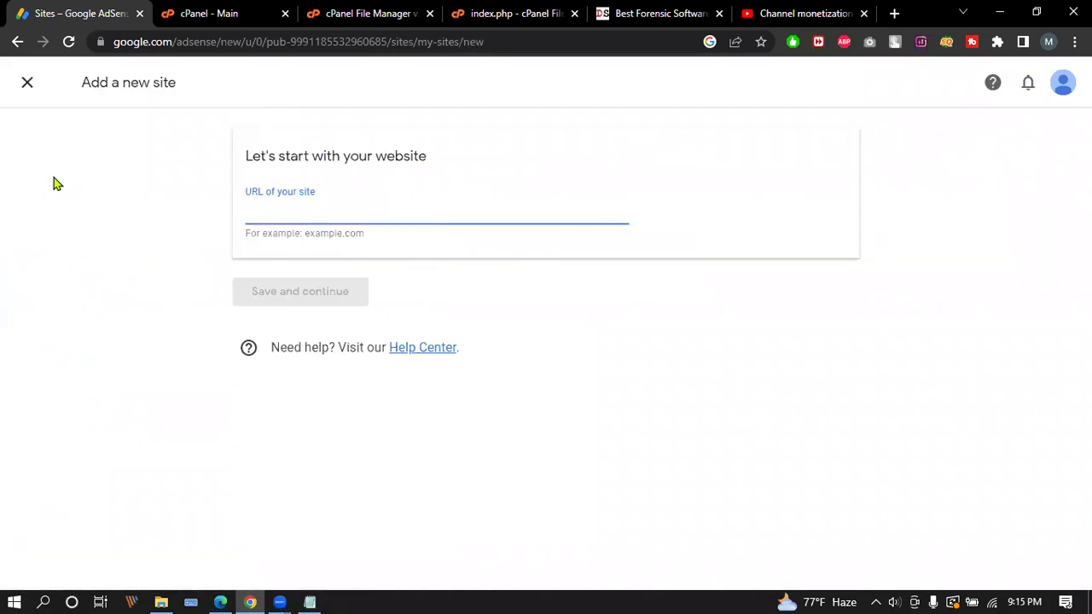
left_click(27, 83)
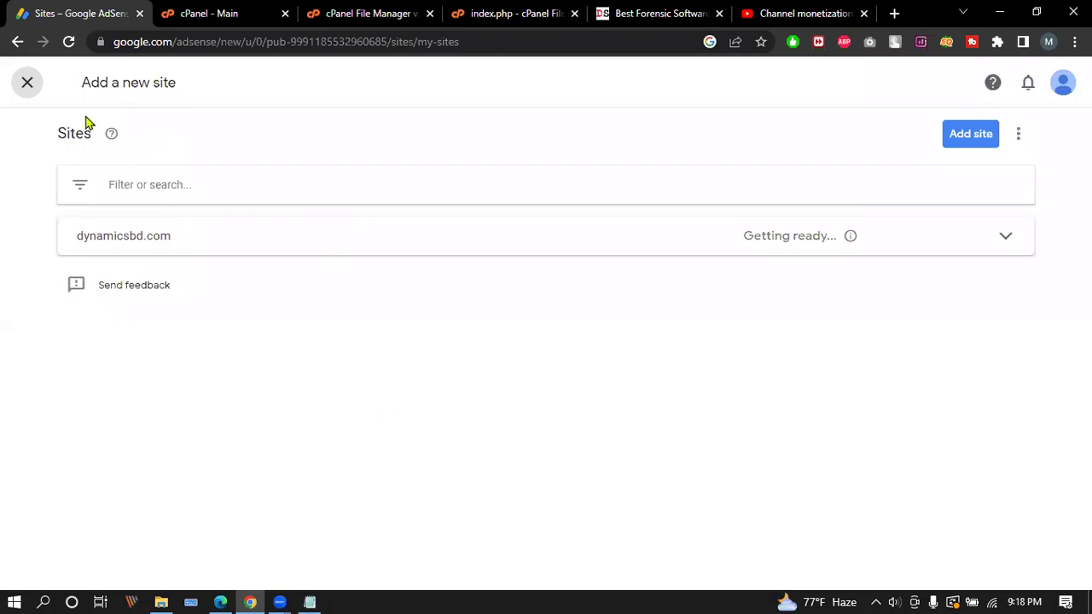
Close the add-site view, then start adding a new website from the Sites page
left_click(28, 83)
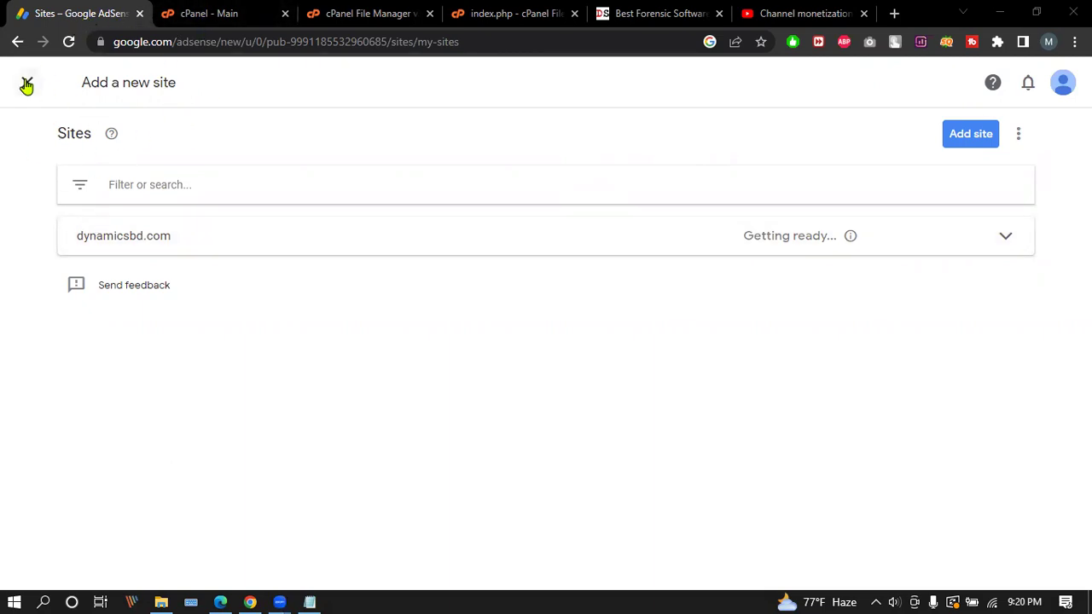
left_click(27, 82)
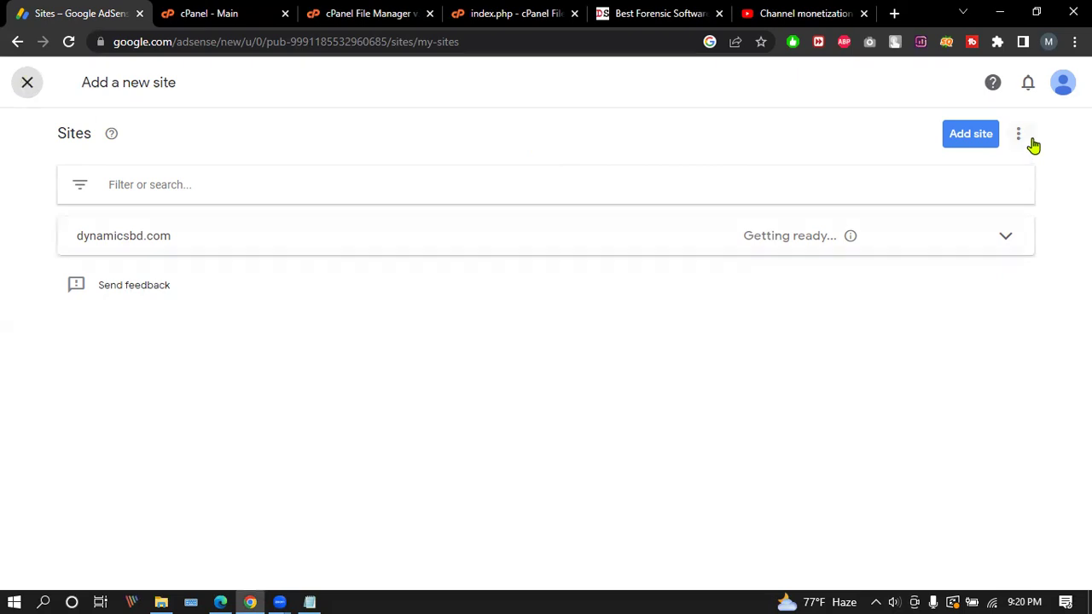
left_click(977, 138)
Enter leaditbd.com as the new site URL and save it
left_click(778, 149)
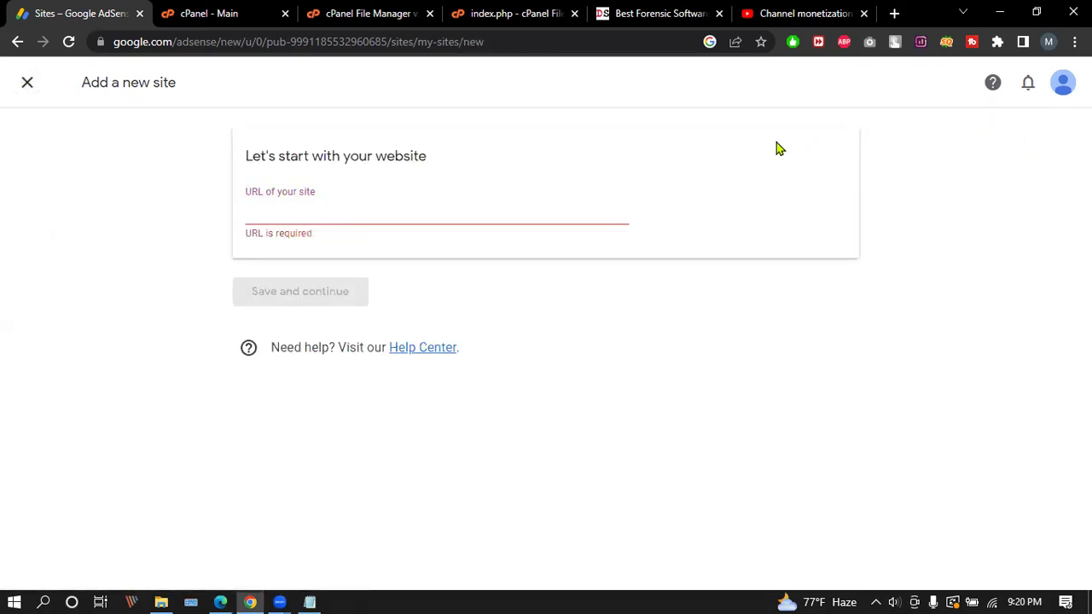
left_click(358, 201)
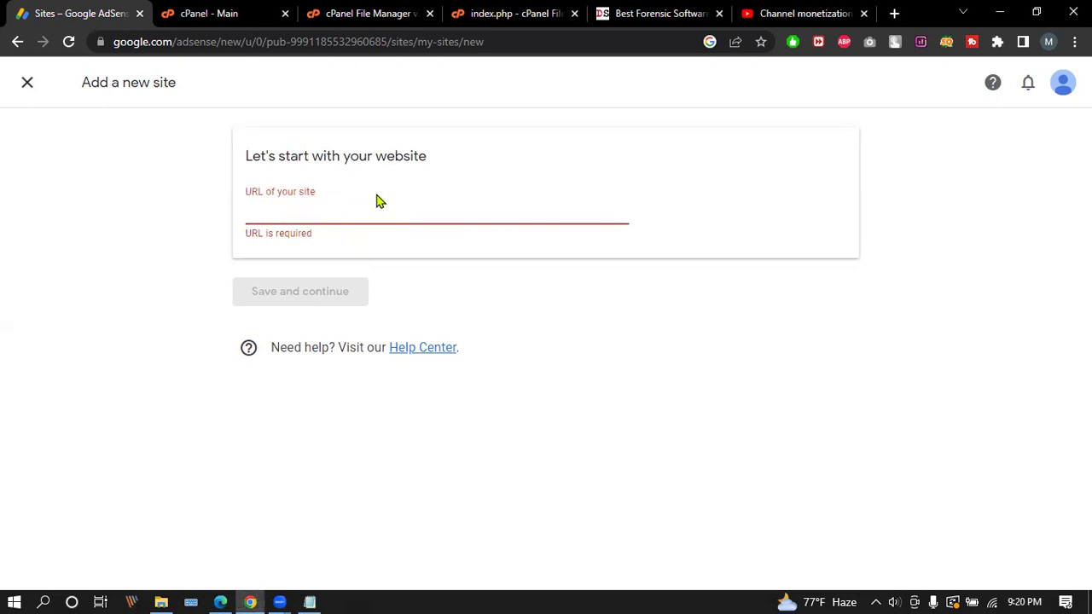
type("leaditbd.com")
left_click(298, 292)
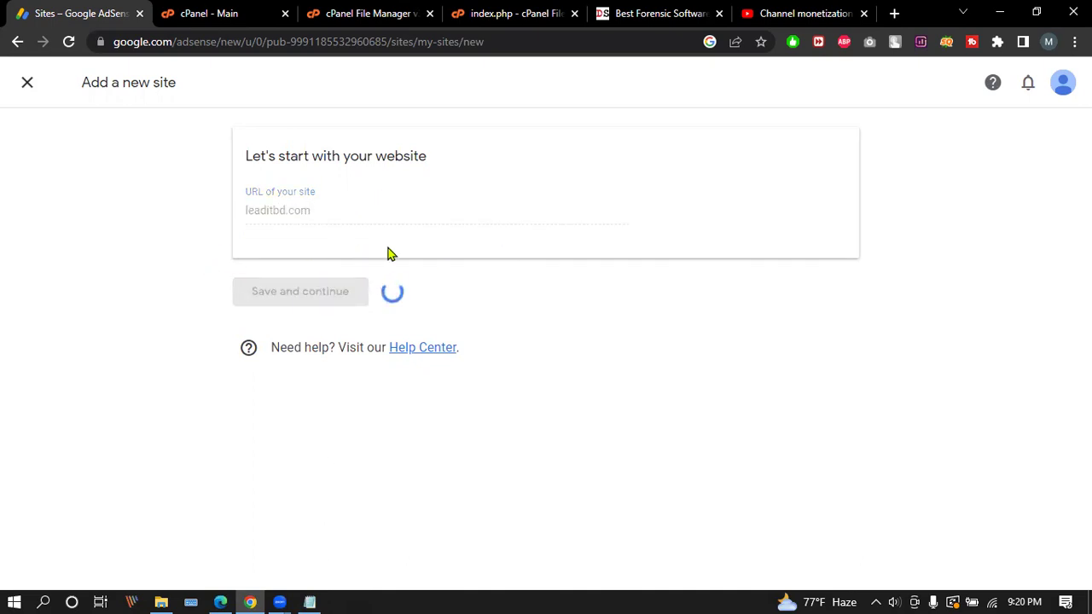
Copy leaditbd.com's AdSense code and switch to the Dynamic Solutions website
scroll(478, 278, "down", 3)
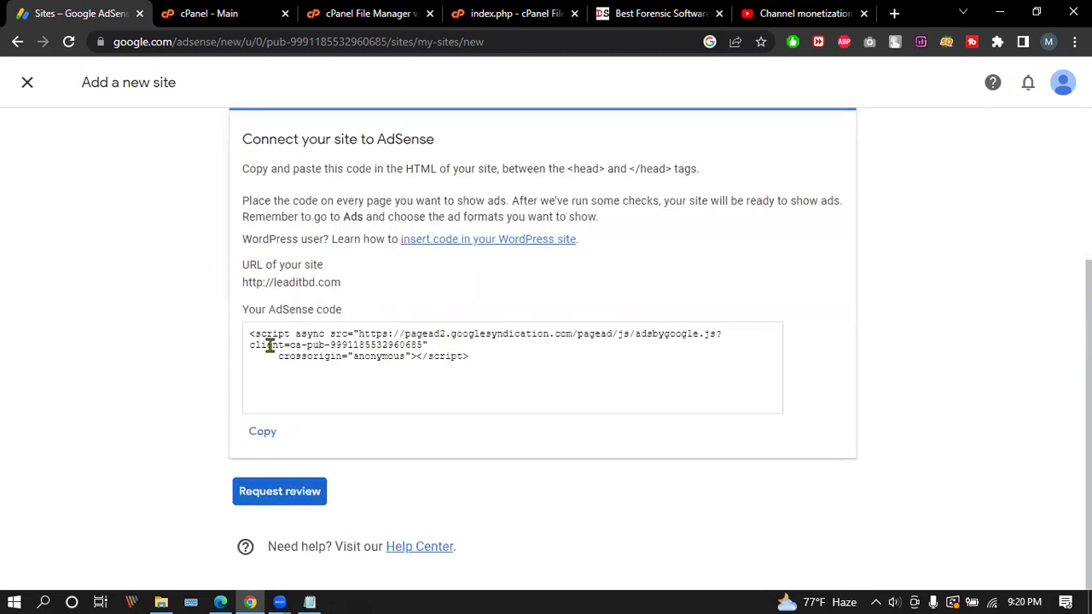
left_click_drag(250, 334, 481, 357)
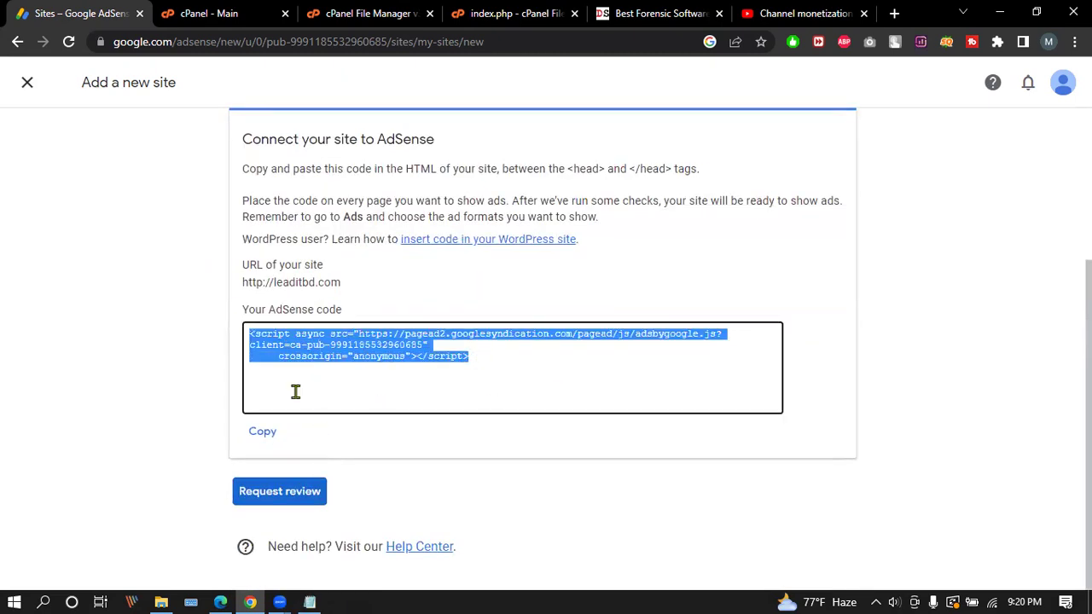
left_click(259, 432)
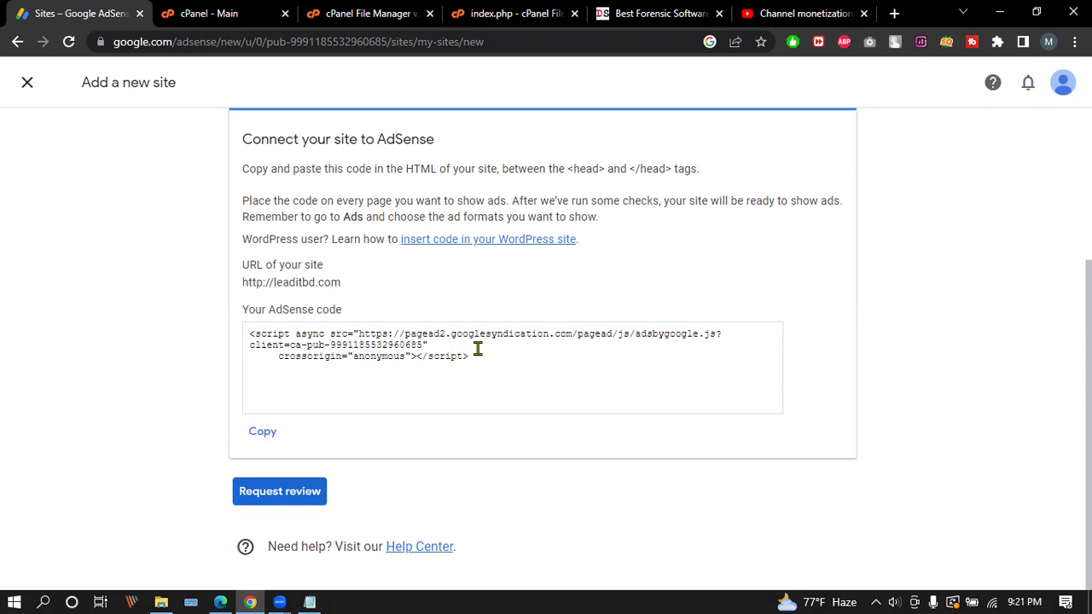
left_click(705, 9)
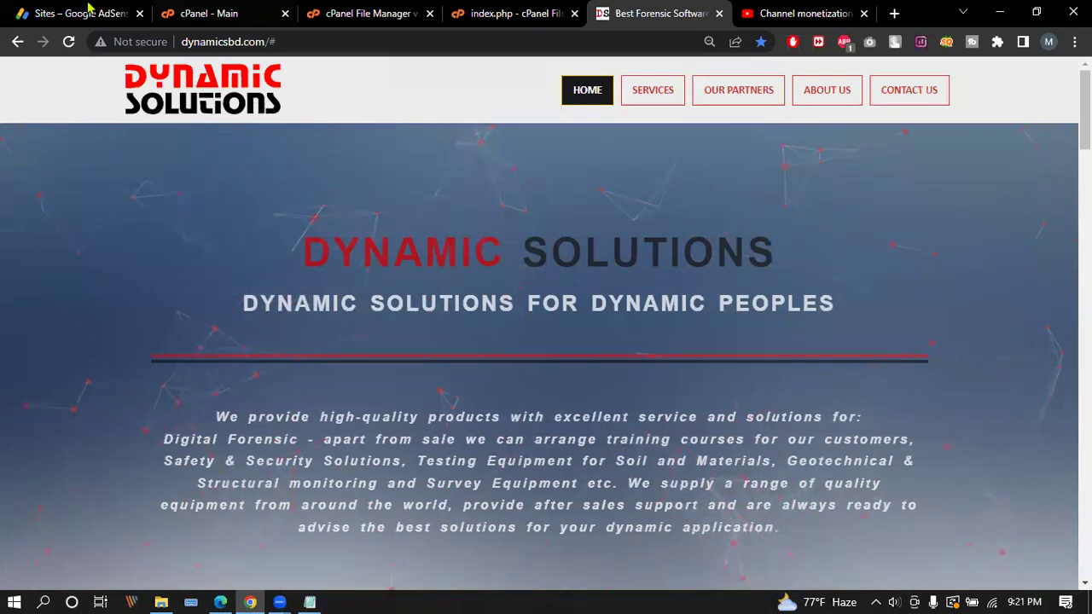
Flip between the AdSense code page and the Dynamic Solutions website tabs
left_click(123, 14)
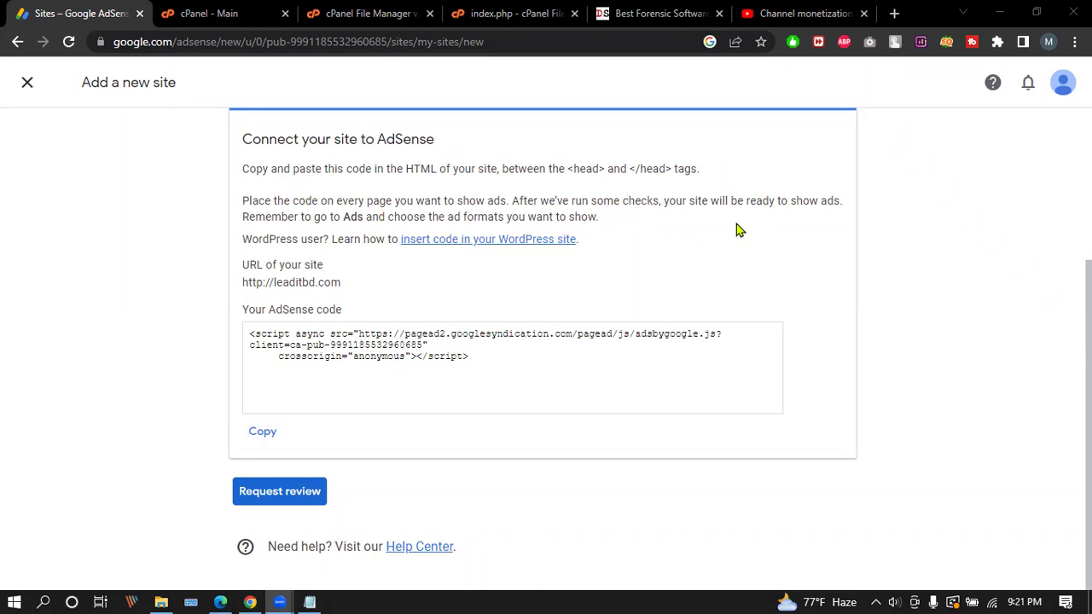
left_click(662, 13)
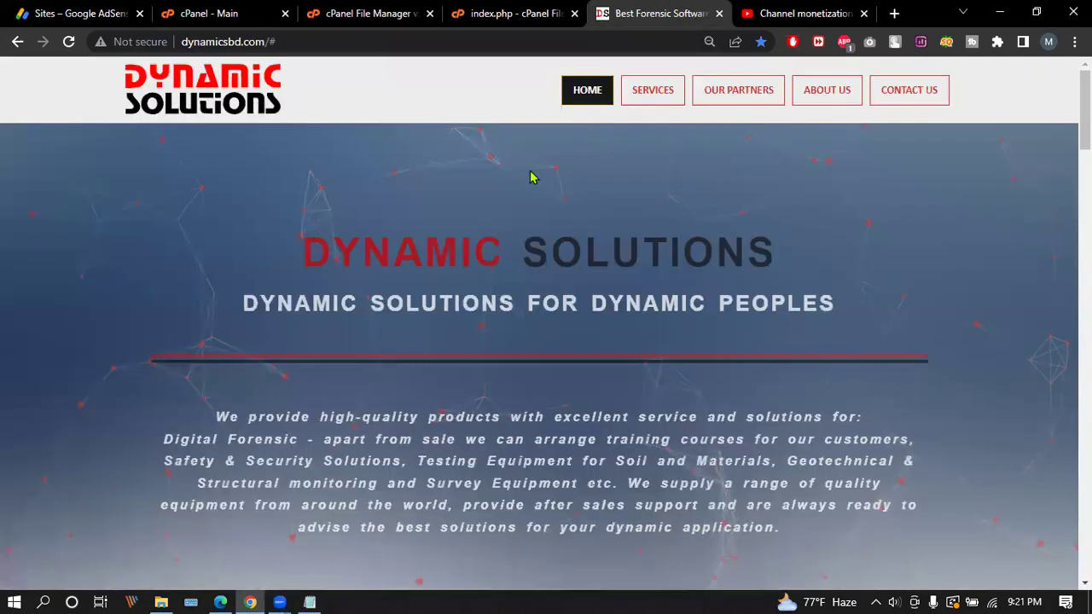
left_click(21, 13)
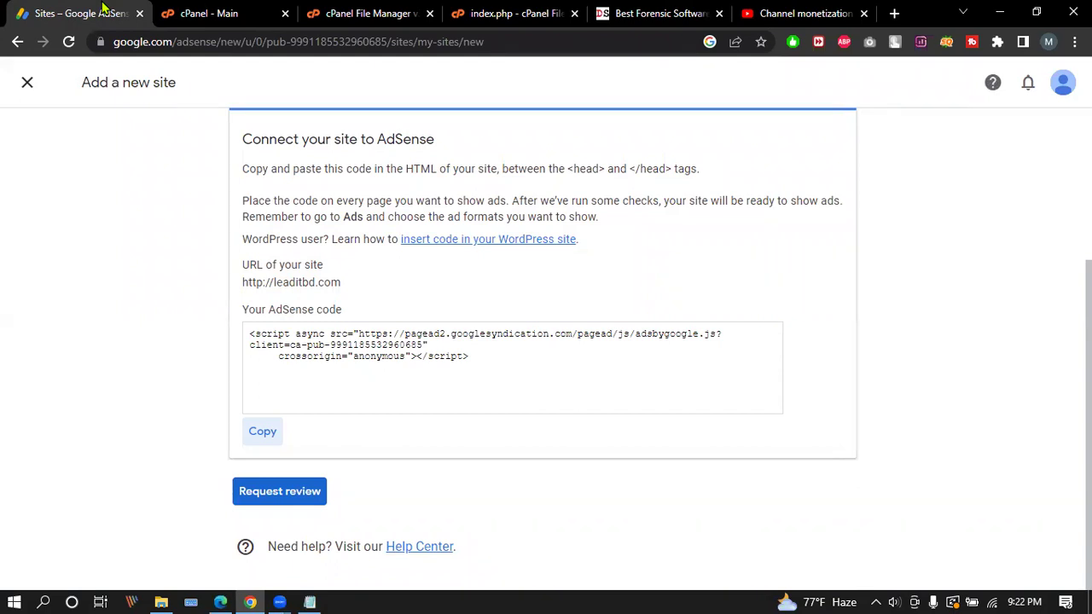
left_click(655, 13)
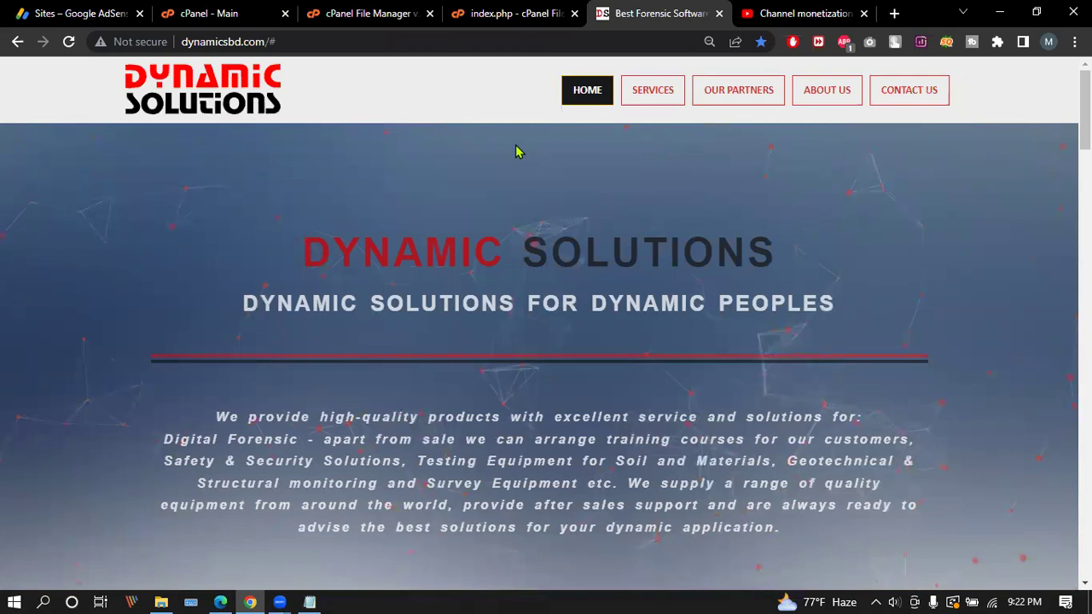
left_click(125, 8)
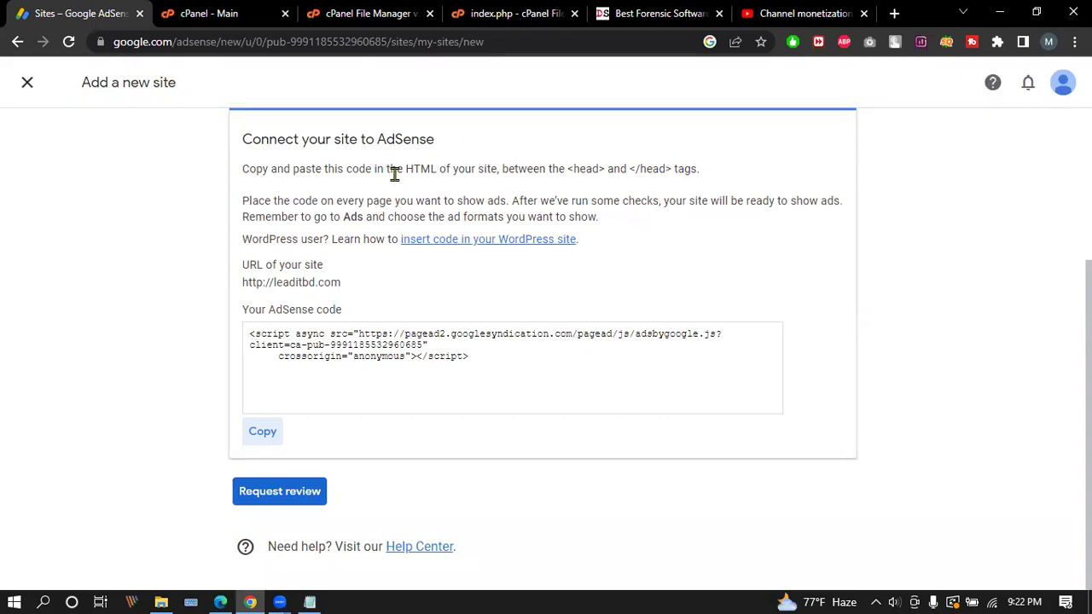
Select the full AdSense code and bring up index.php in the cPanel editor
left_click(471, 367)
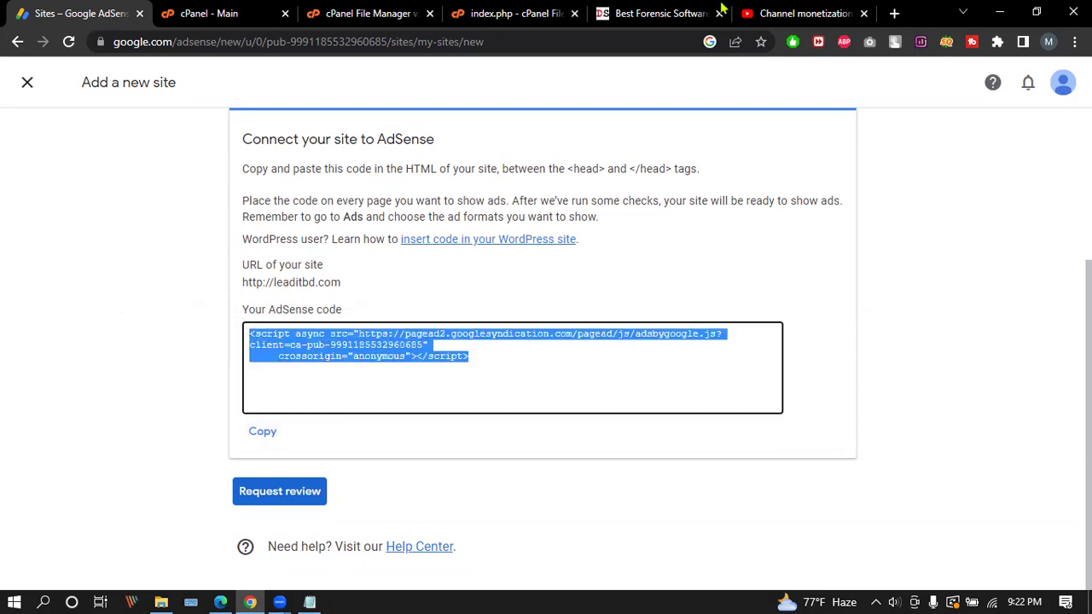
left_click(657, 13)
left_click(512, 13)
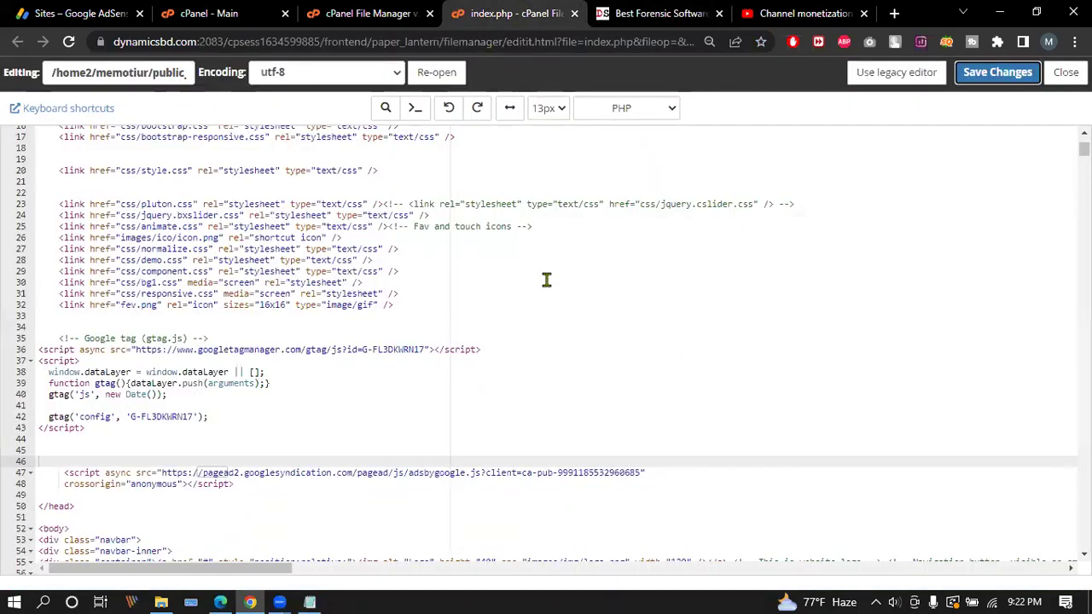
Highlight lines 47–48 of index.php to verify the AdSense script, then return to Sites – Google AdSense
left_click_drag(56, 473, 284, 481)
left_click(271, 480)
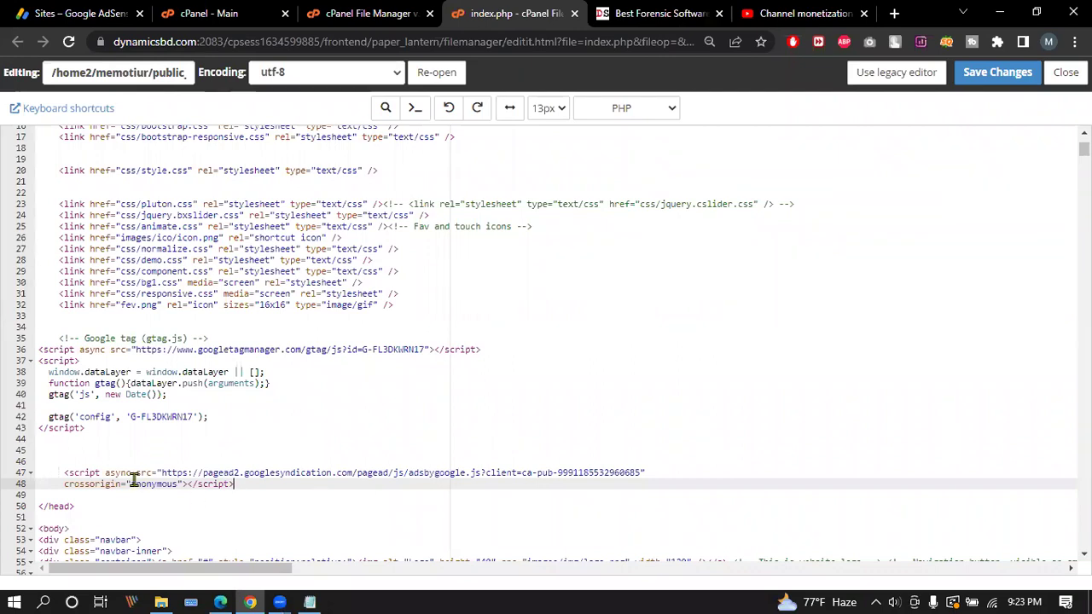
left_click_drag(64, 472, 272, 492)
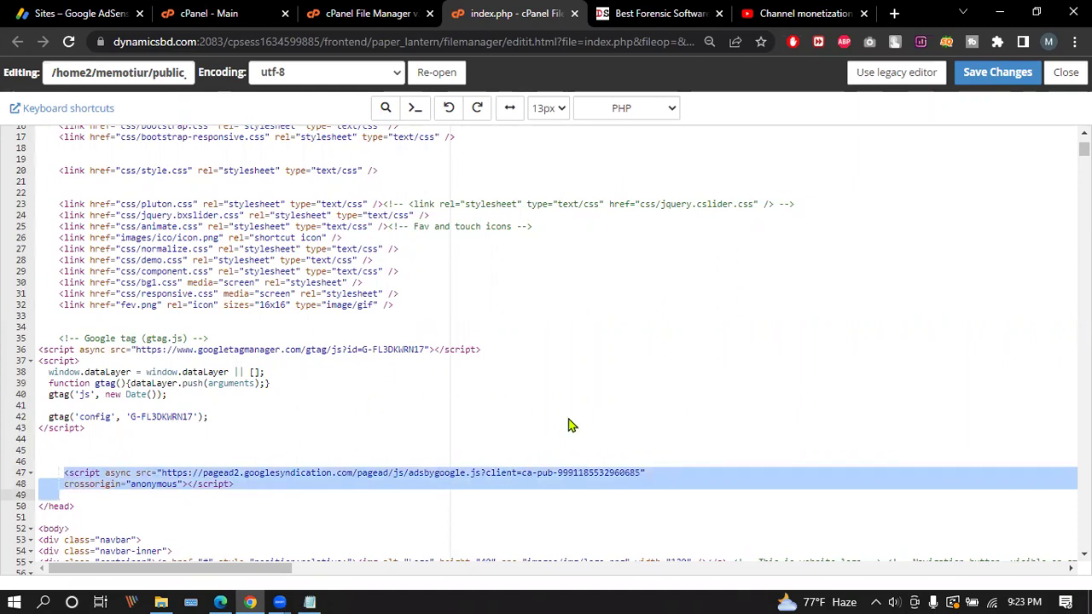
left_click(350, 374)
left_click(69, 12)
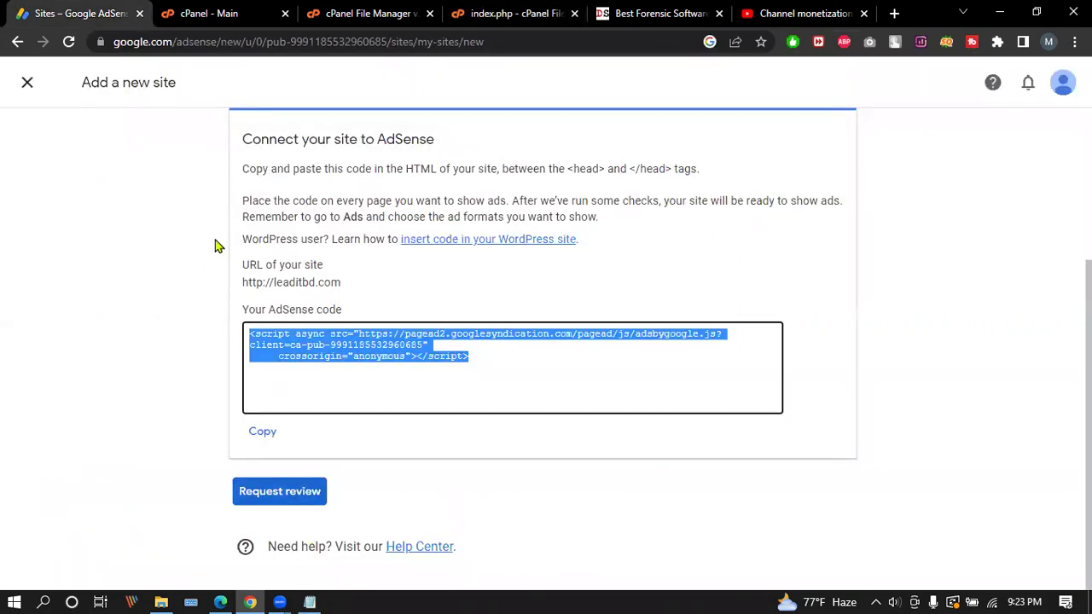
Close Add a new site, reload the Sites list, and open Payments > Payments info
left_click(28, 81)
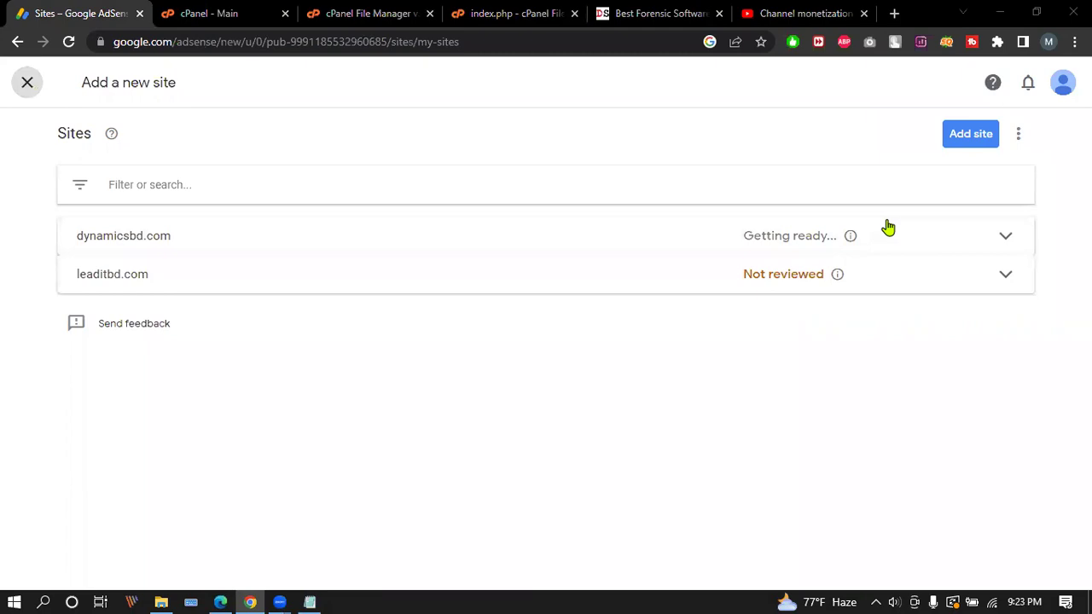
left_click(68, 42)
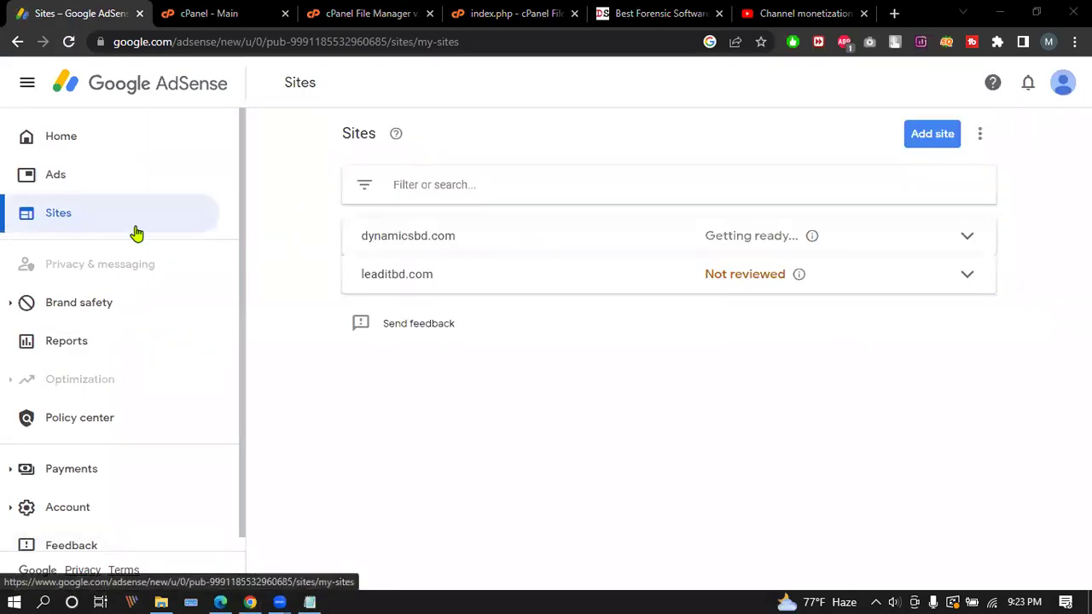
scroll(86, 442, "down", 1)
left_click(60, 456)
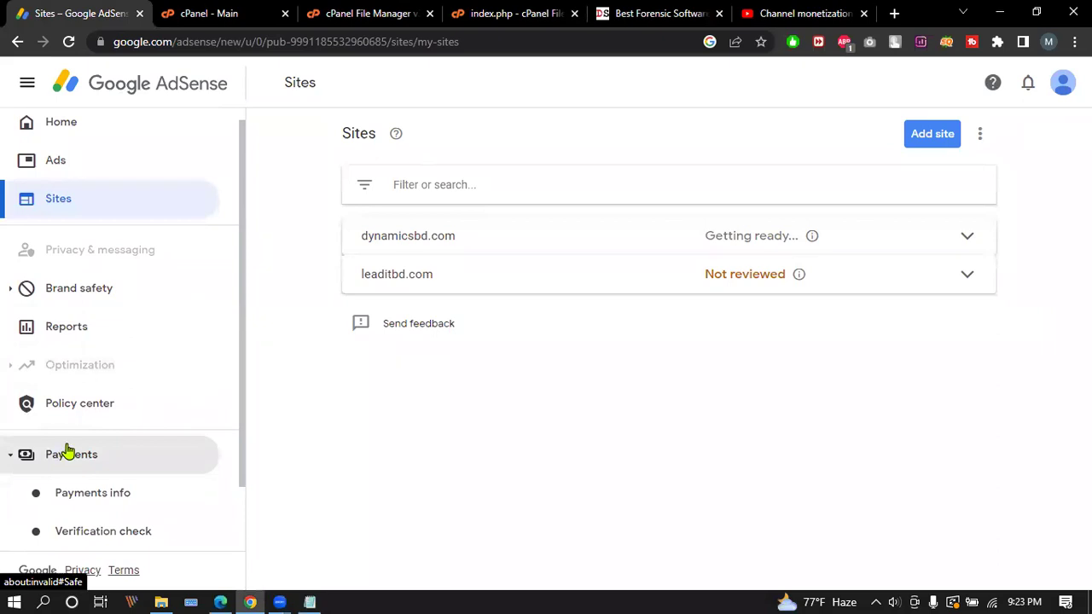
left_click(108, 502)
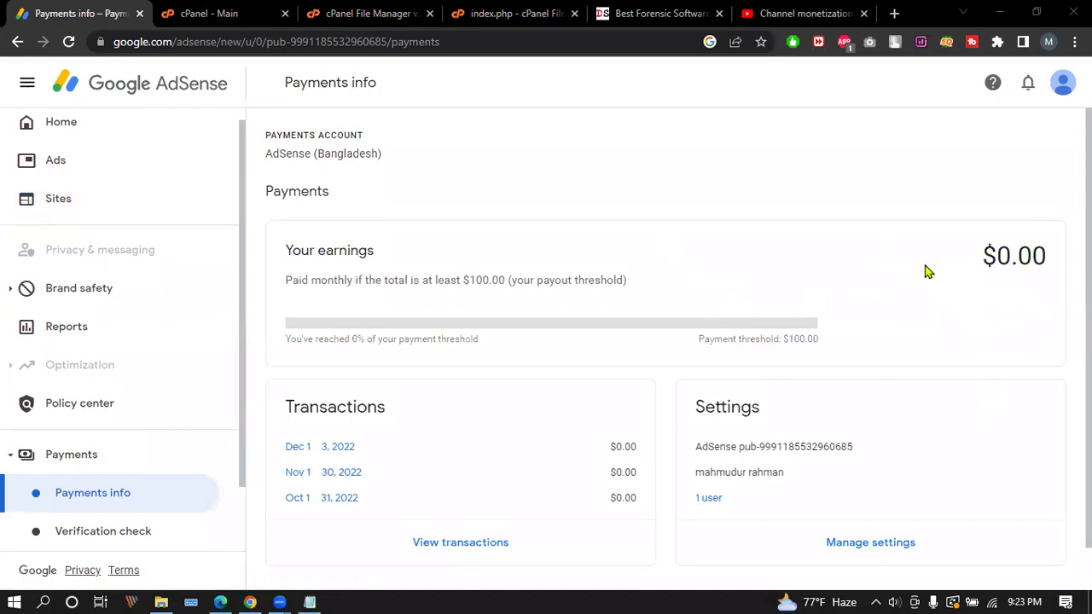
Highlight the $100.00 monthly payout threshold sentence on Payments info
left_click_drag(285, 280, 644, 282)
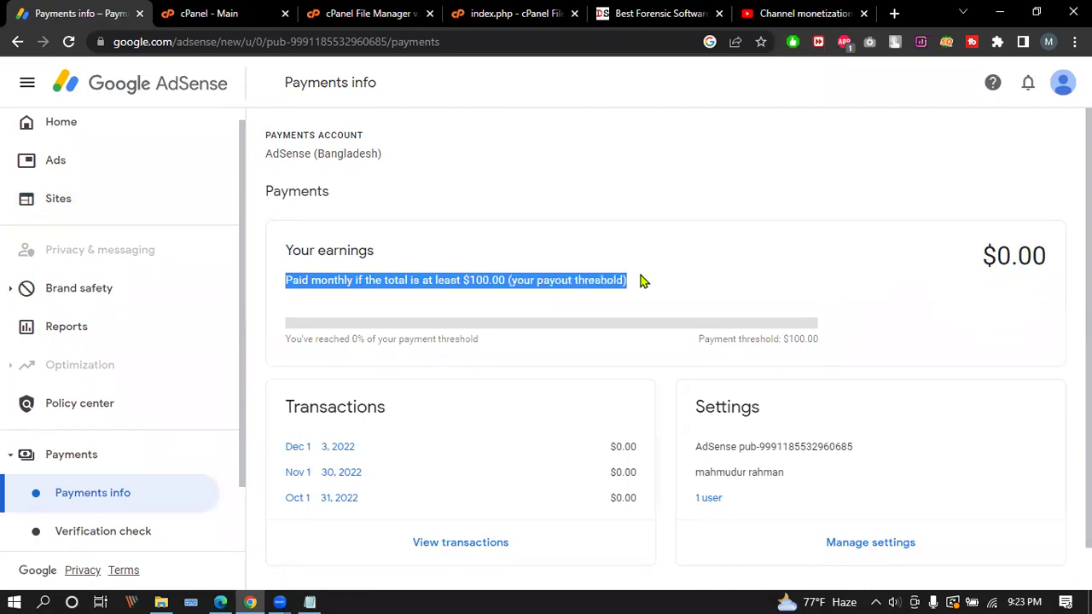
scroll(633, 275, "down", 1)
scroll(633, 275, "up", 1)
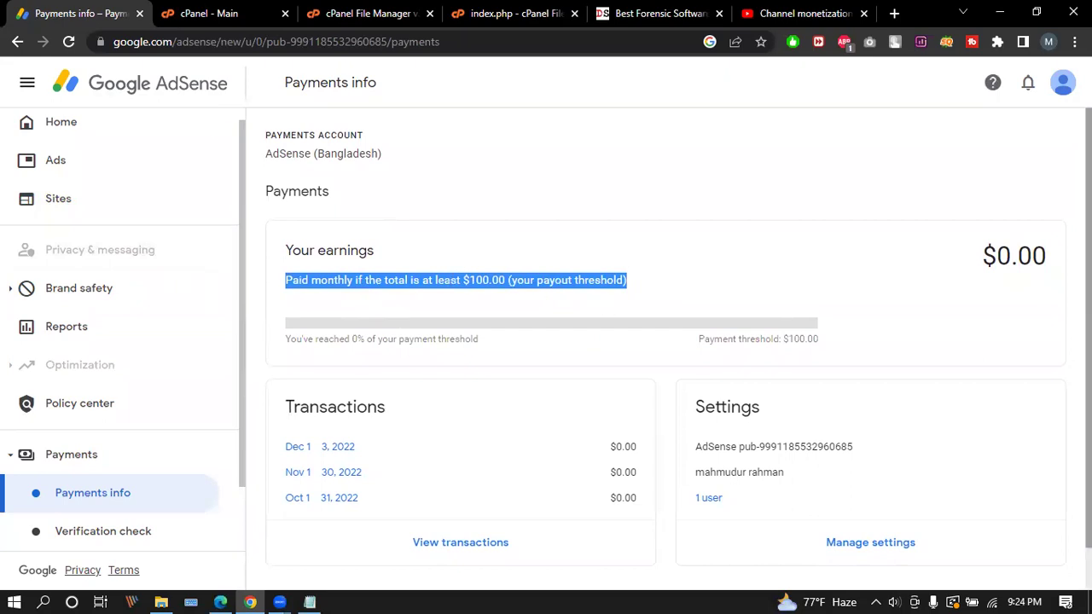
Cycle through the cPanel and AdSense tabs to reach the Dynamic Solutions homepage
left_click(205, 13)
left_click(46, 13)
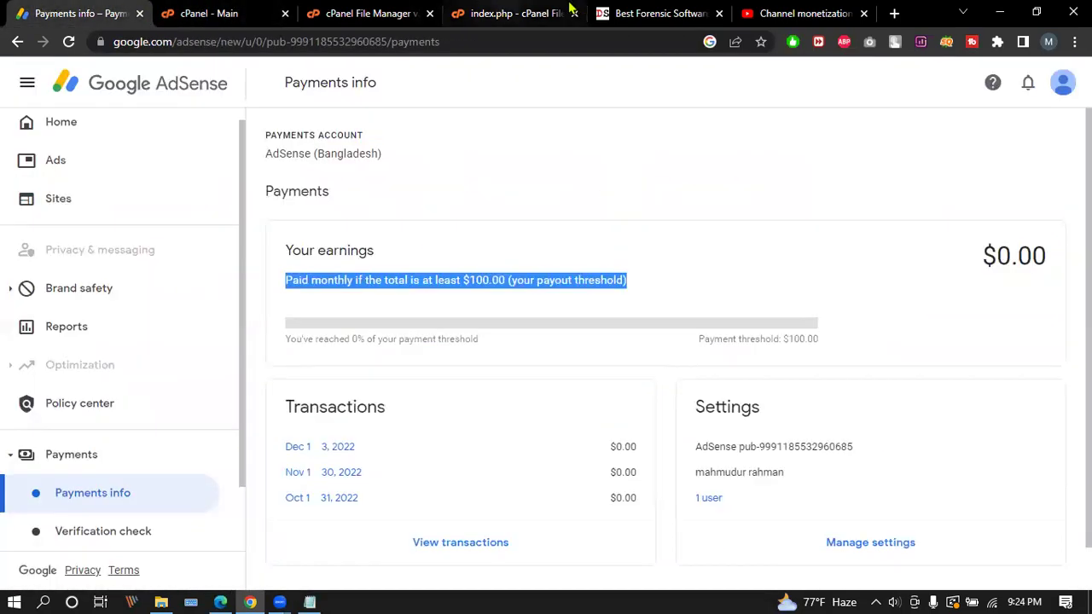
left_click(657, 13)
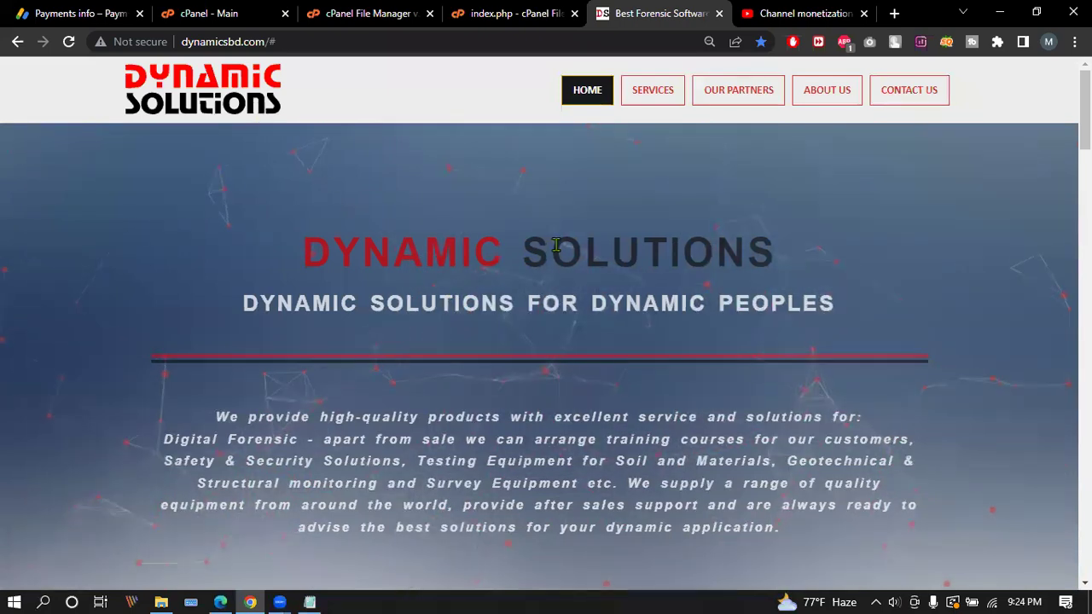
Return to the Payments info – Google AdSense tab
left_click(89, 10)
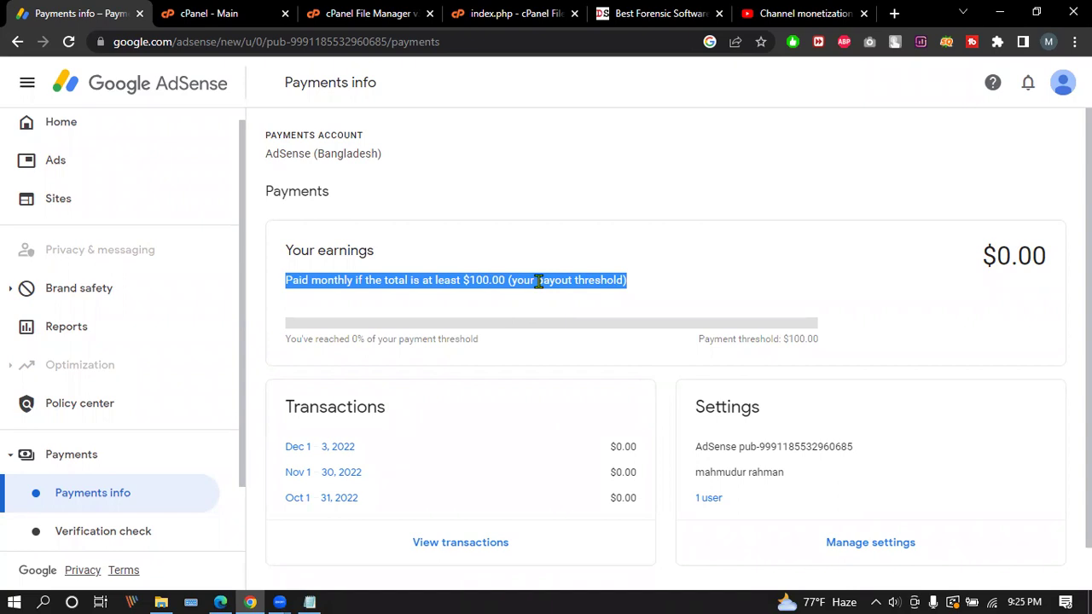
Clear the earnings highlight and switch to the Lead IT Institute Google account
left_click(507, 205)
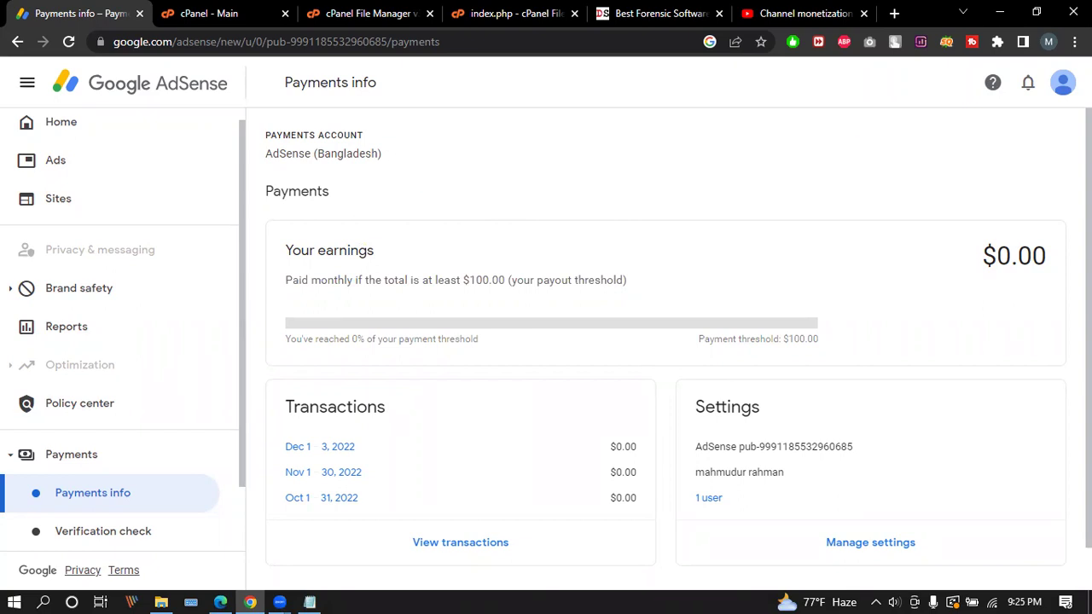
left_click(1063, 83)
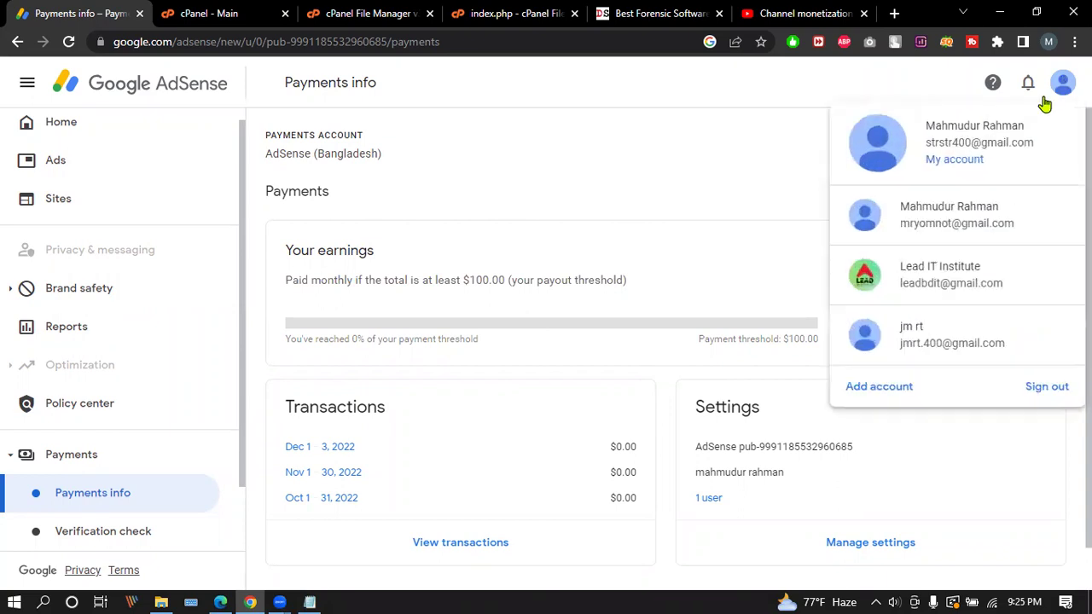
left_click(970, 277)
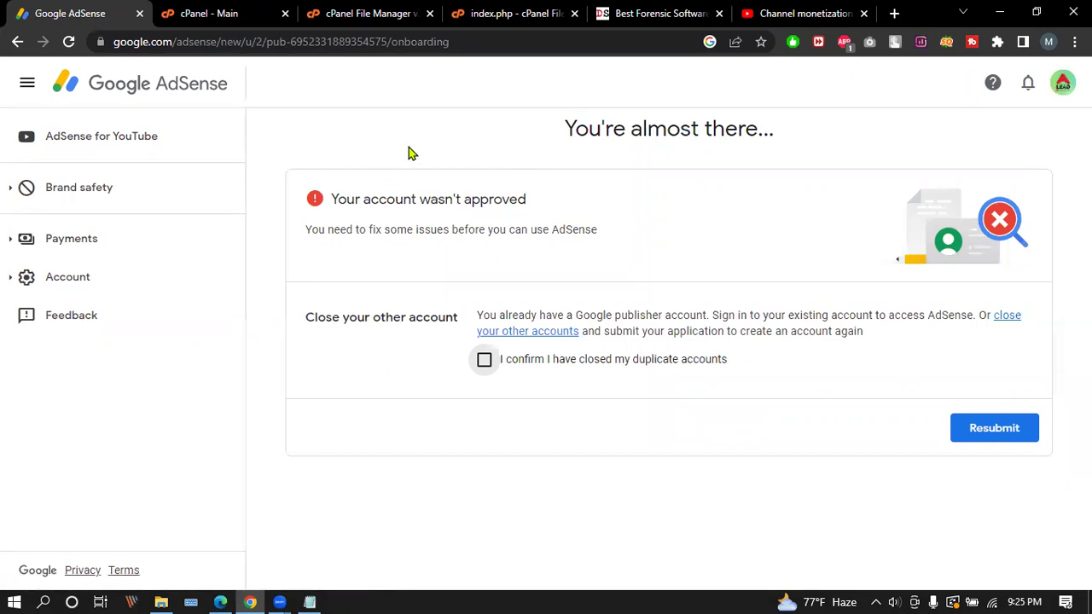
Open AdSense for YouTube to view the $39.80 YouTube earnings balance
left_click(158, 130)
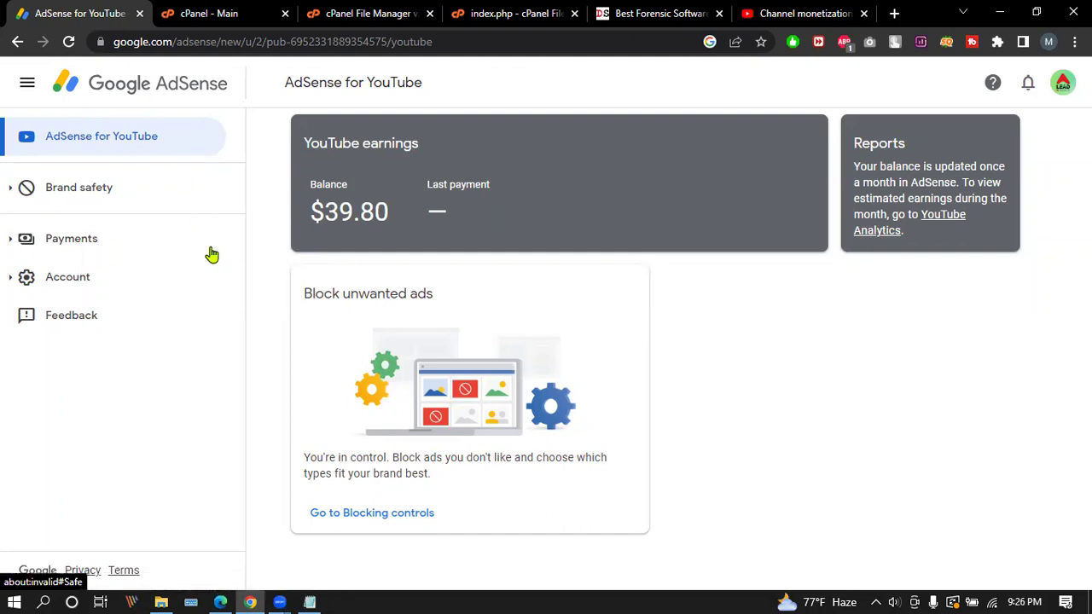
Open Payments info, review the How you get paid section, and start Add payment method
left_click(101, 238)
left_click(122, 275)
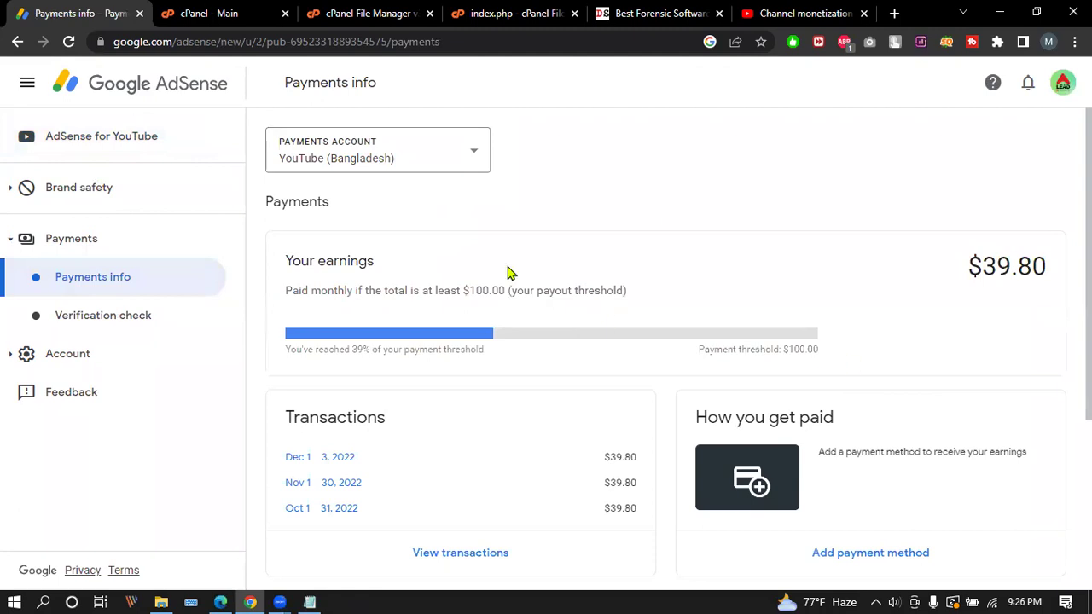
scroll(516, 266, "down", 2)
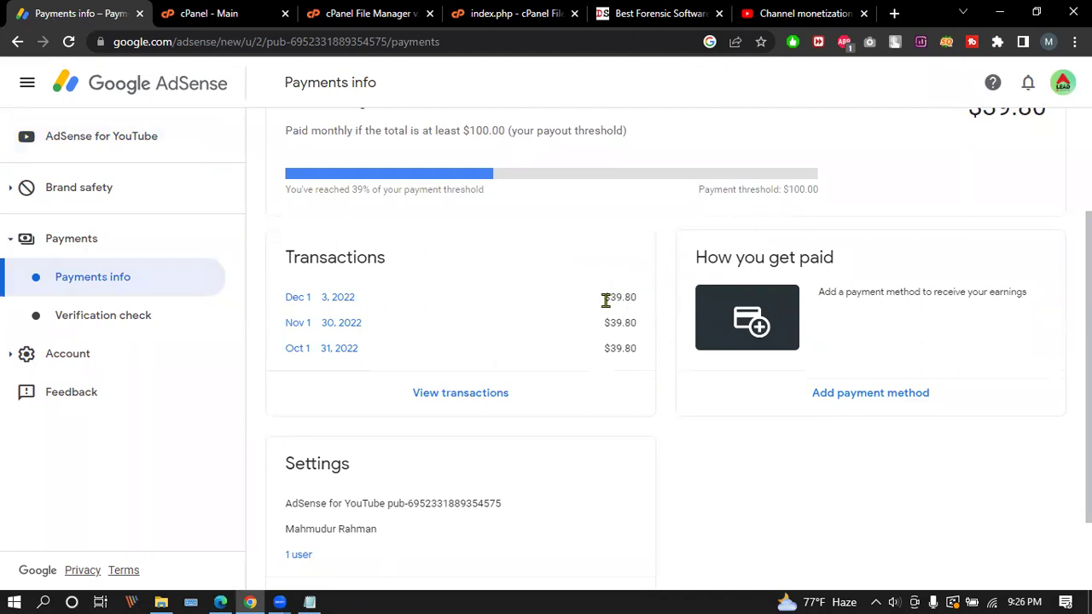
left_click_drag(700, 256, 828, 256)
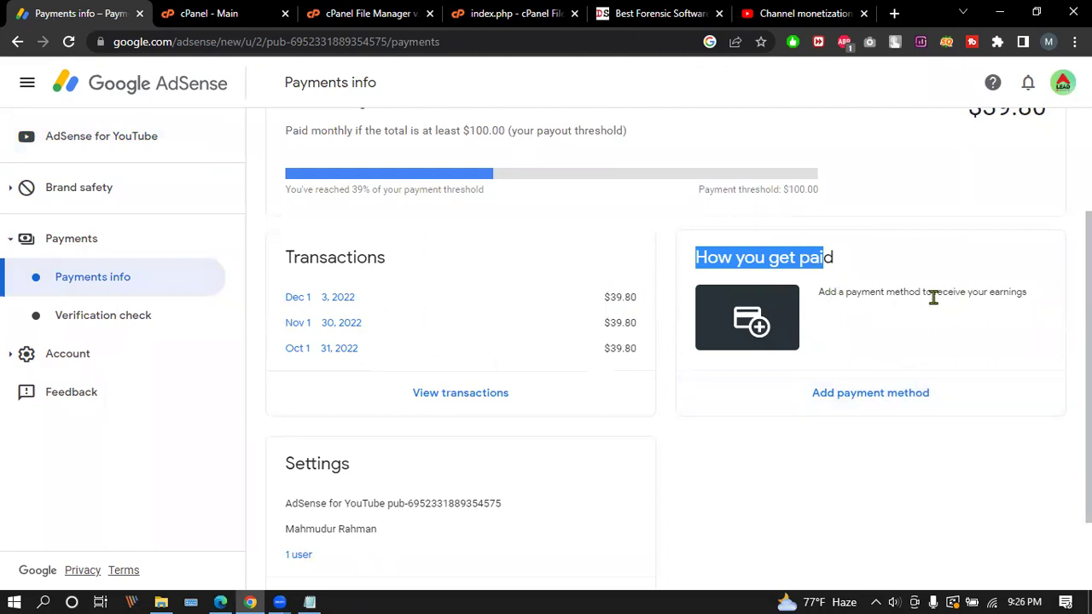
left_click_drag(936, 290, 1027, 290)
left_click(862, 407)
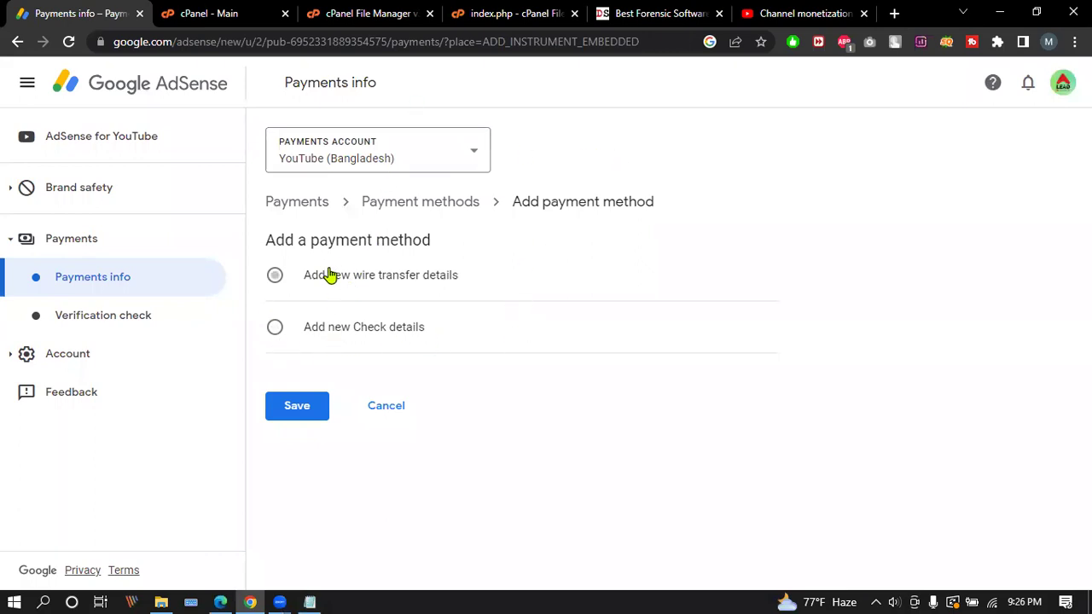
Expand the Add new Check details form, then the wire transfer details form, and scroll through both
left_click(316, 331)
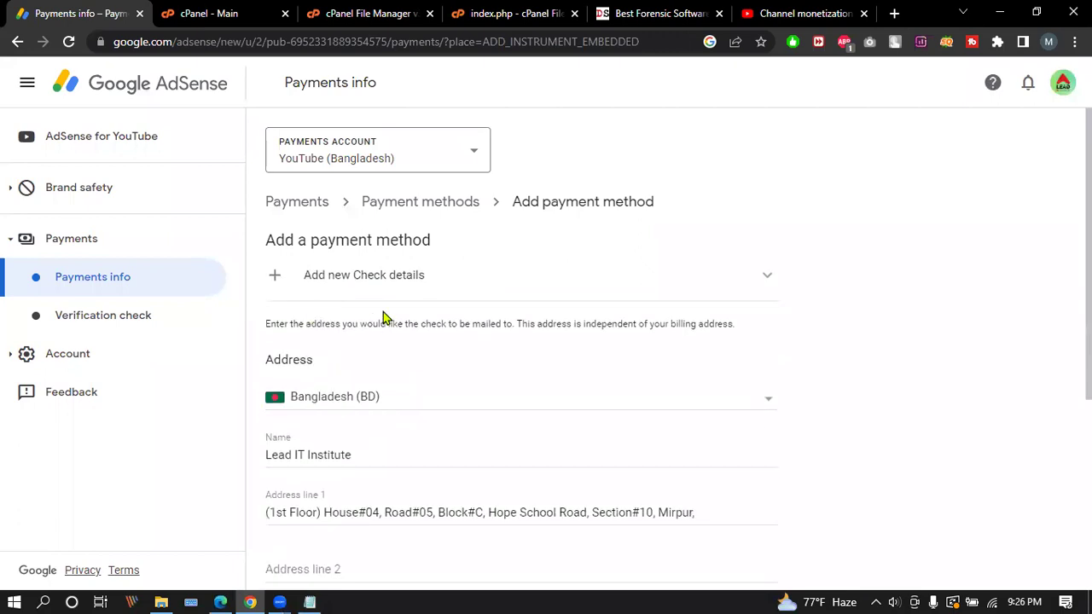
scroll(360, 263, "down", 2)
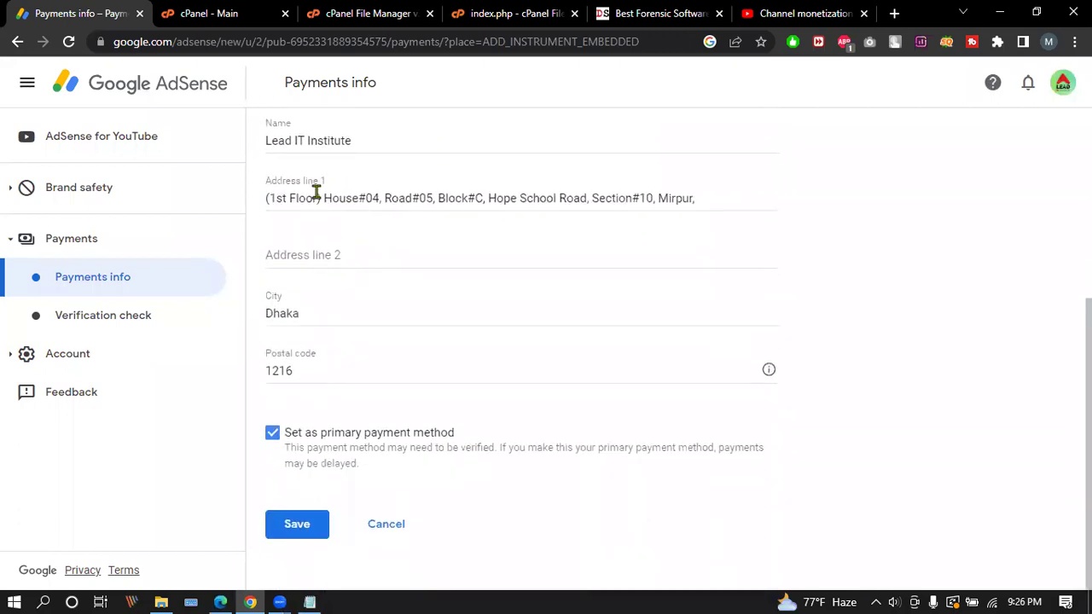
scroll(386, 311, "up", 4)
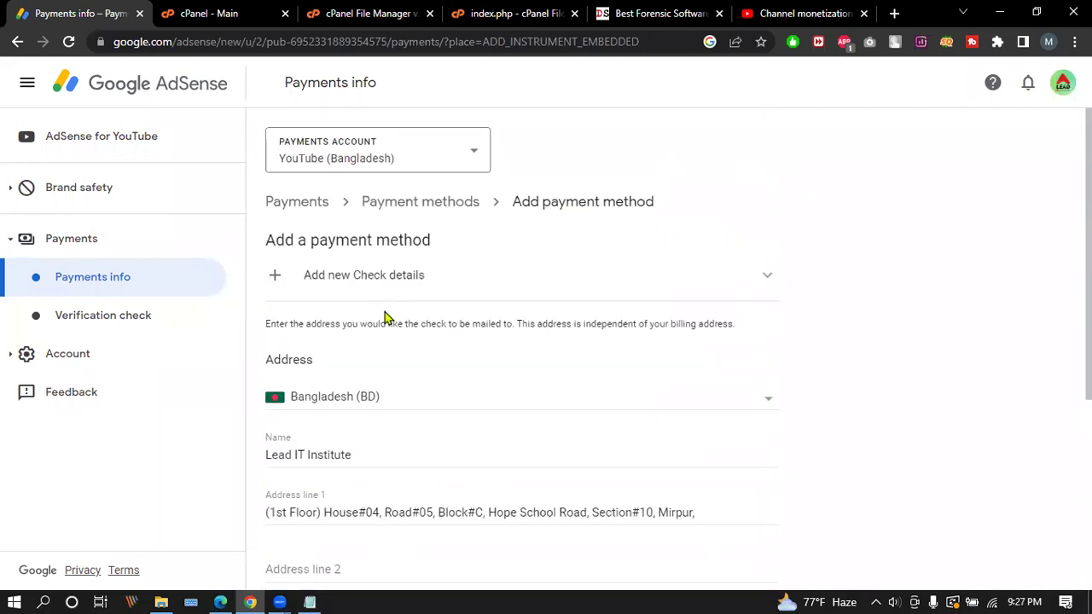
left_click(286, 275)
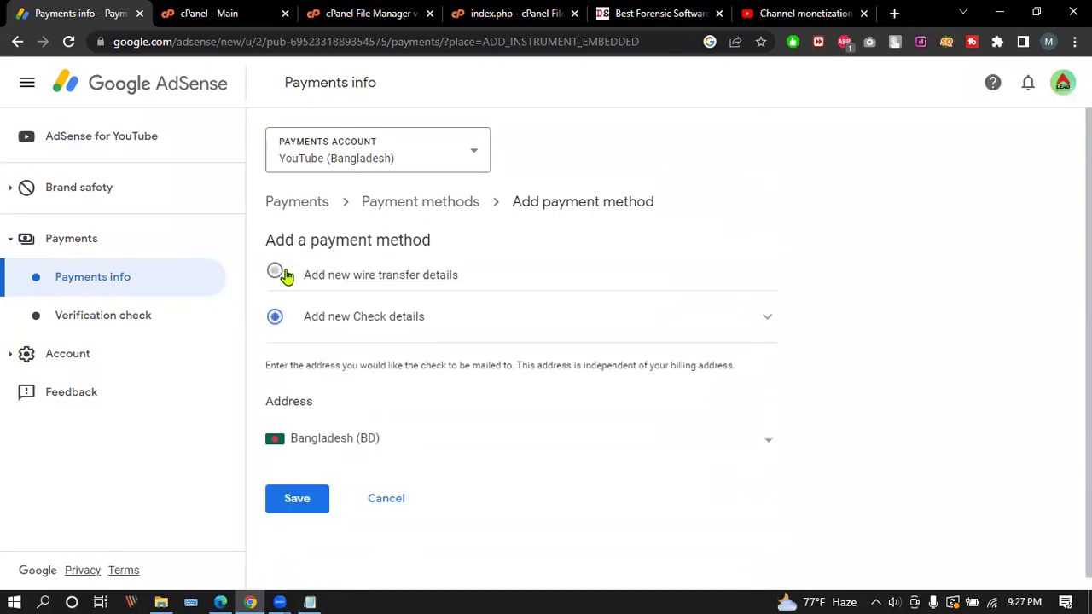
scroll(419, 281, "down", 3)
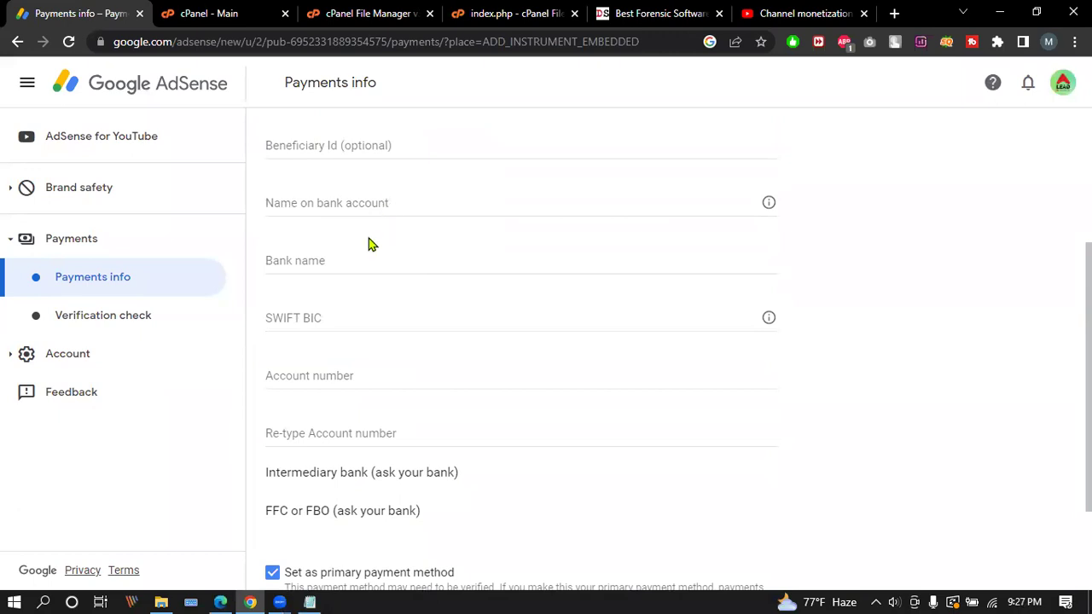
scroll(381, 189, "down", 1)
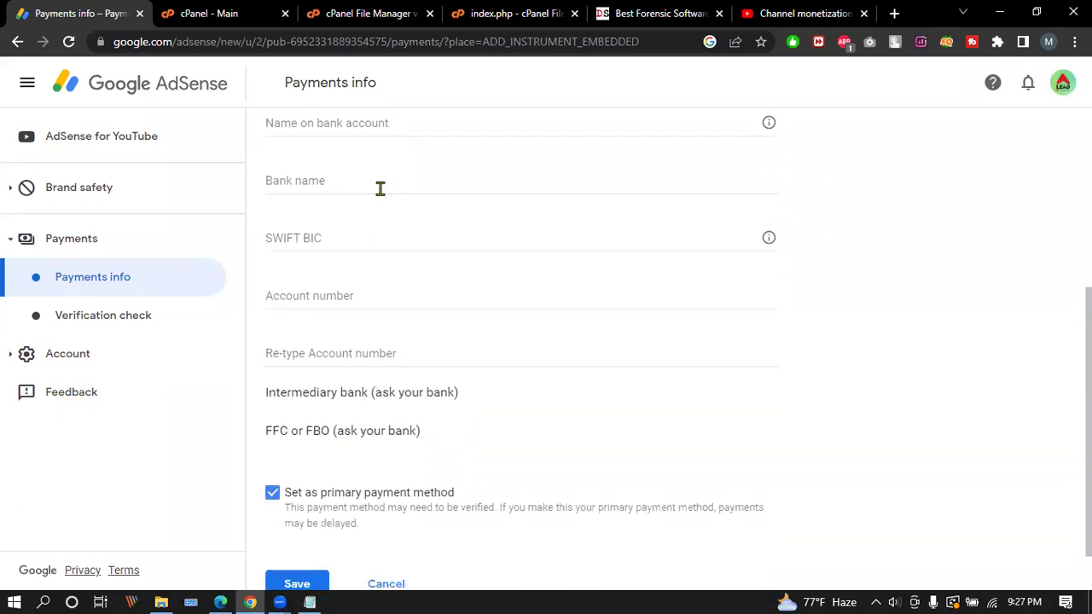
scroll(378, 188, "up", 2)
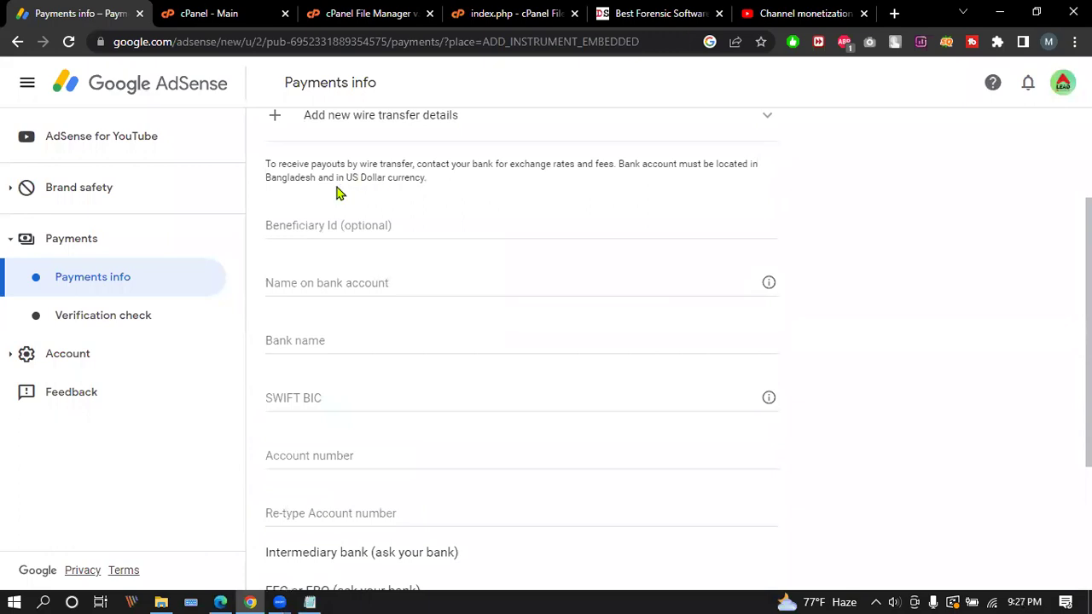
scroll(389, 258, "down", 1)
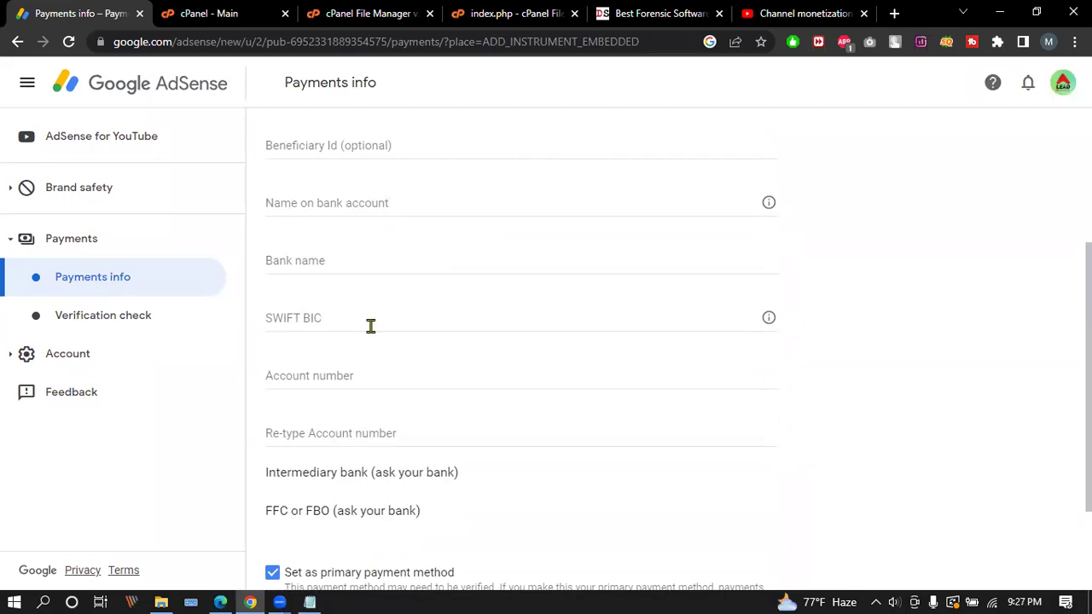
scroll(370, 325, "up", 3)
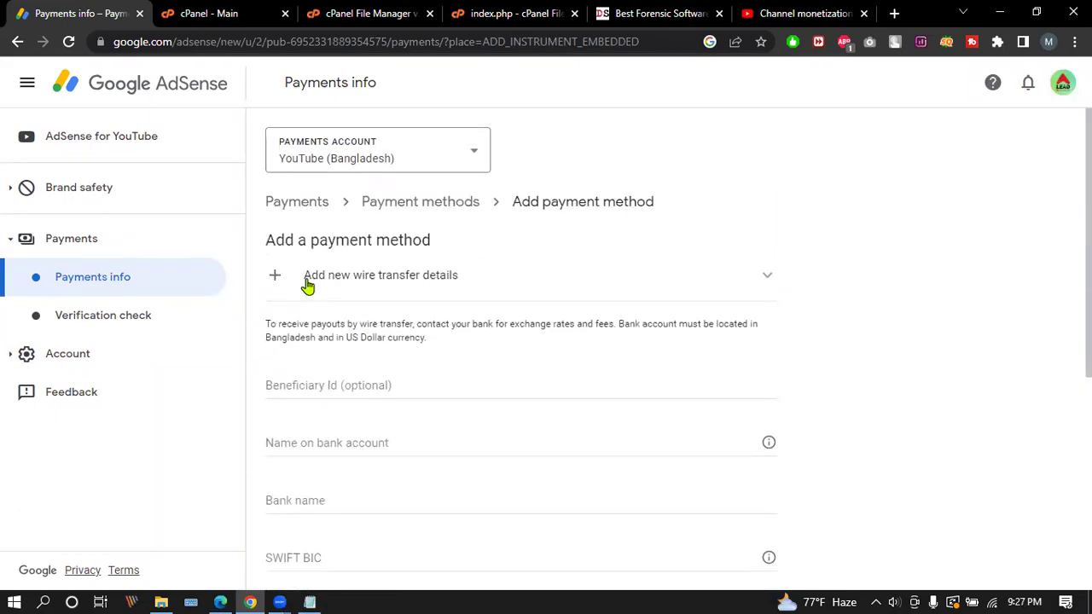
scroll(306, 284, "down", 1)
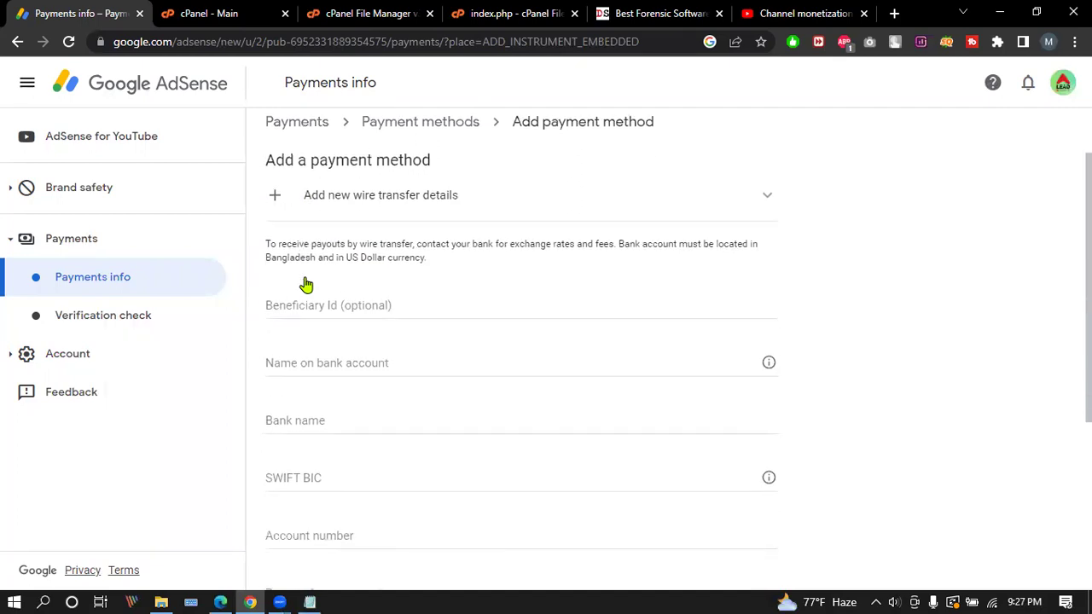
scroll(306, 278, "down", 1)
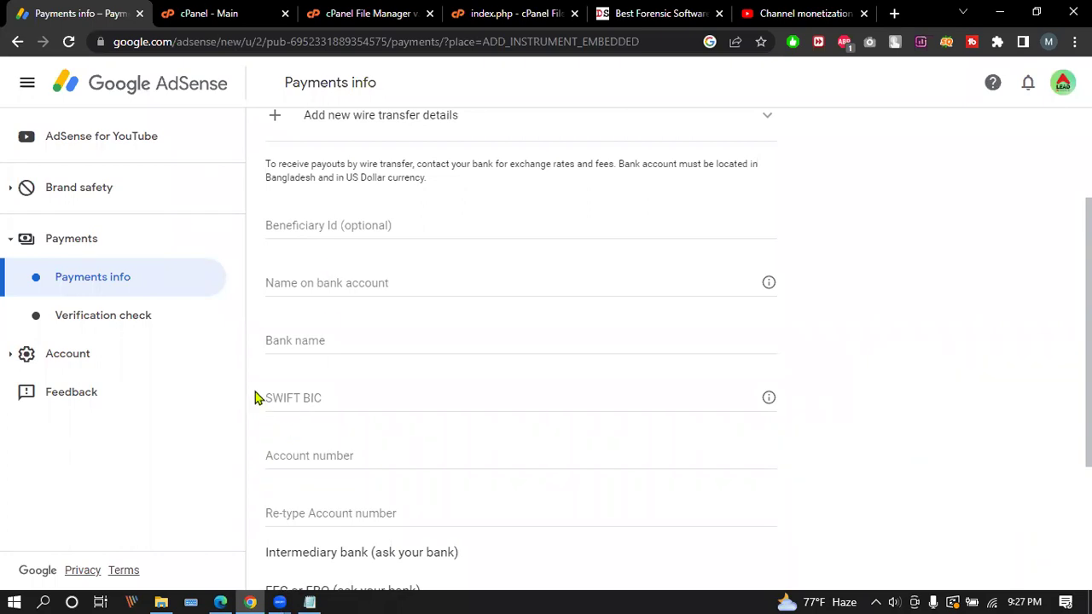
Inspect the SWIFT BIC field, then open the Verification check page
left_click_drag(266, 393, 339, 390)
left_click(313, 395)
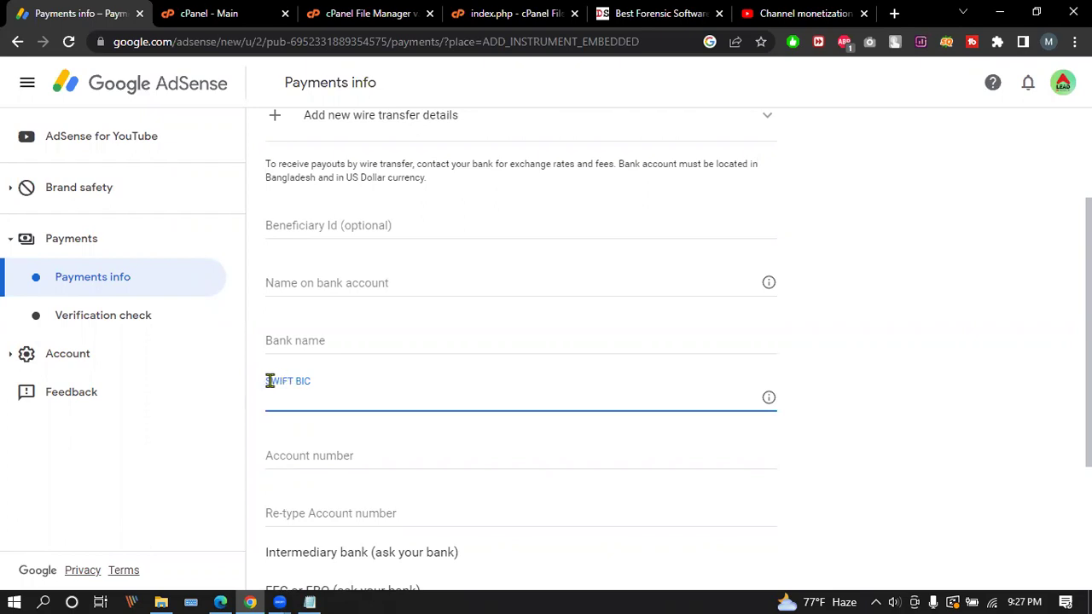
left_click_drag(268, 383, 313, 384)
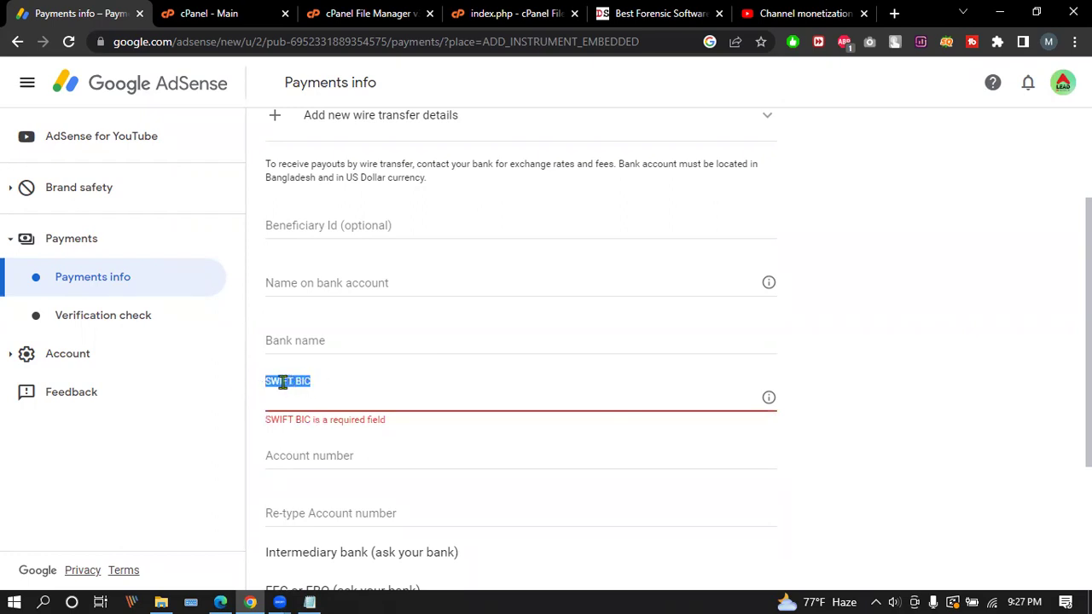
left_click(257, 183)
left_click(145, 320)
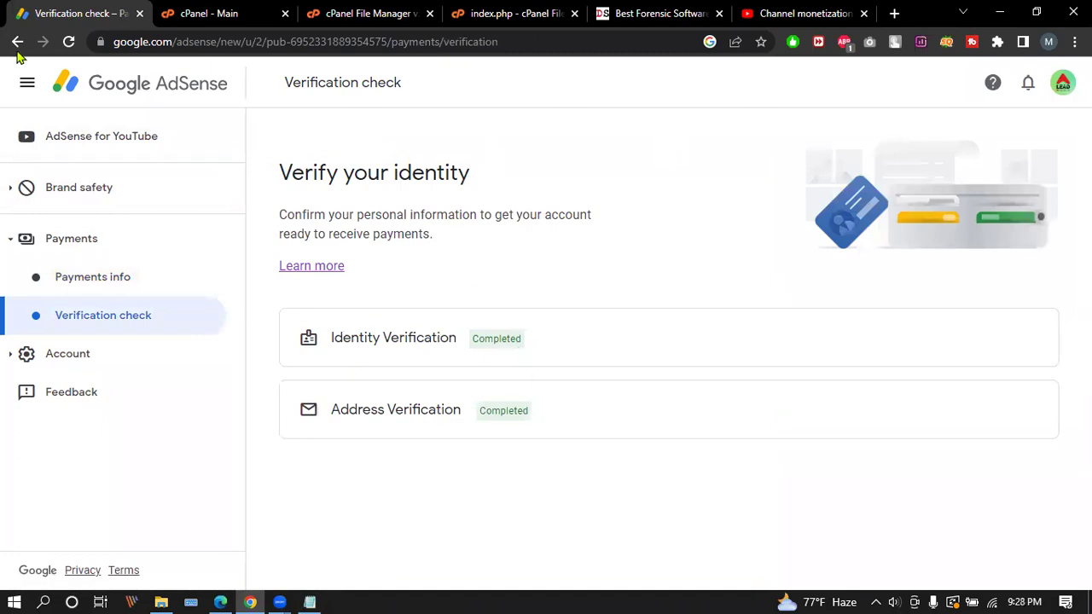
On the onboarding page, tick 'I confirm I have closed my duplicate accounts' and resubmit
left_click(135, 136)
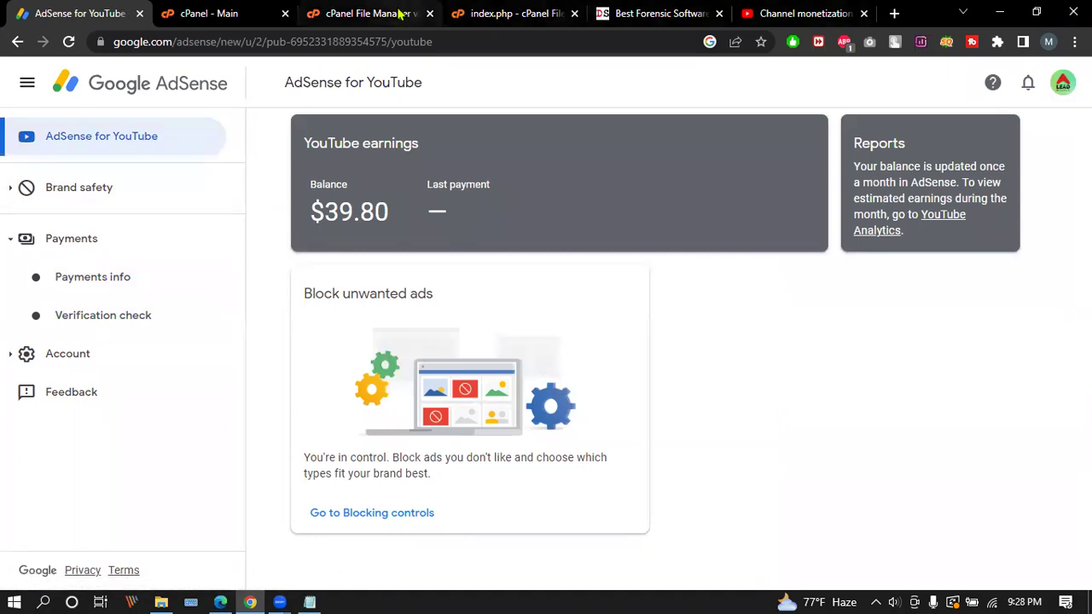
left_click(132, 83)
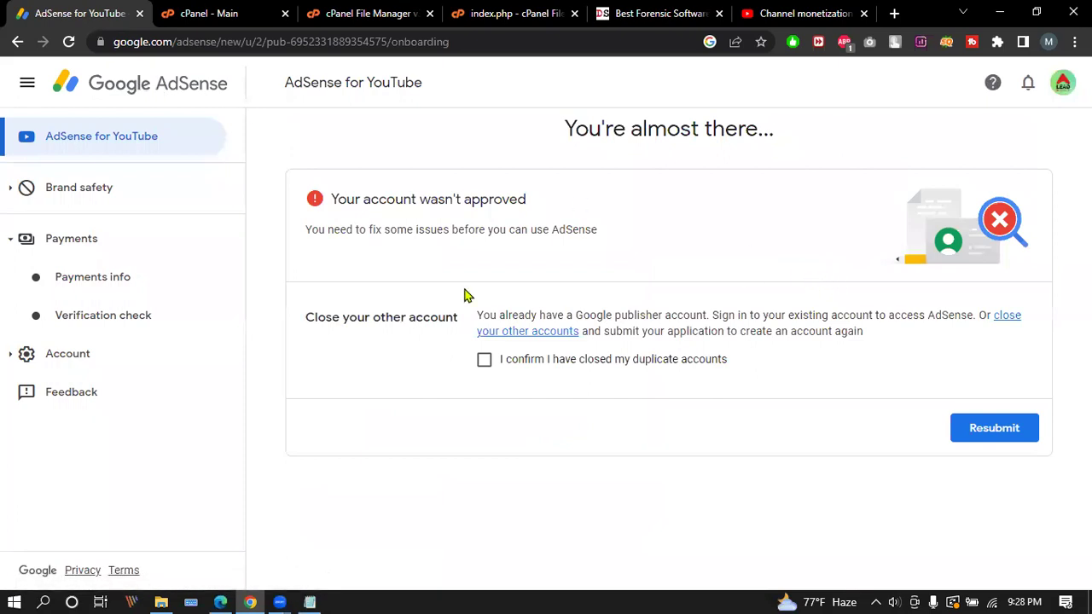
left_click(484, 359)
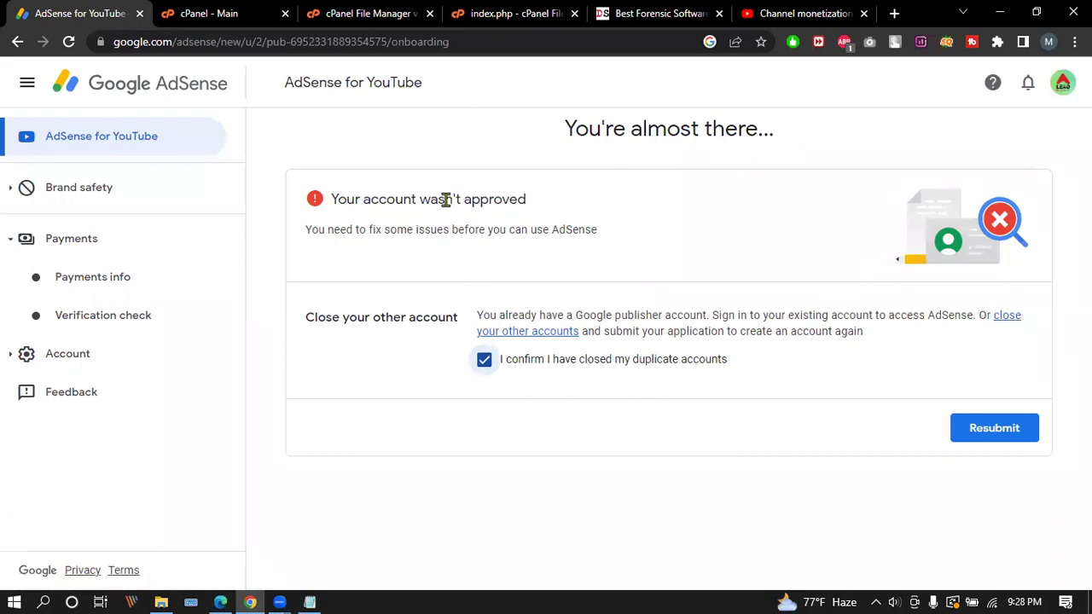
left_click(974, 432)
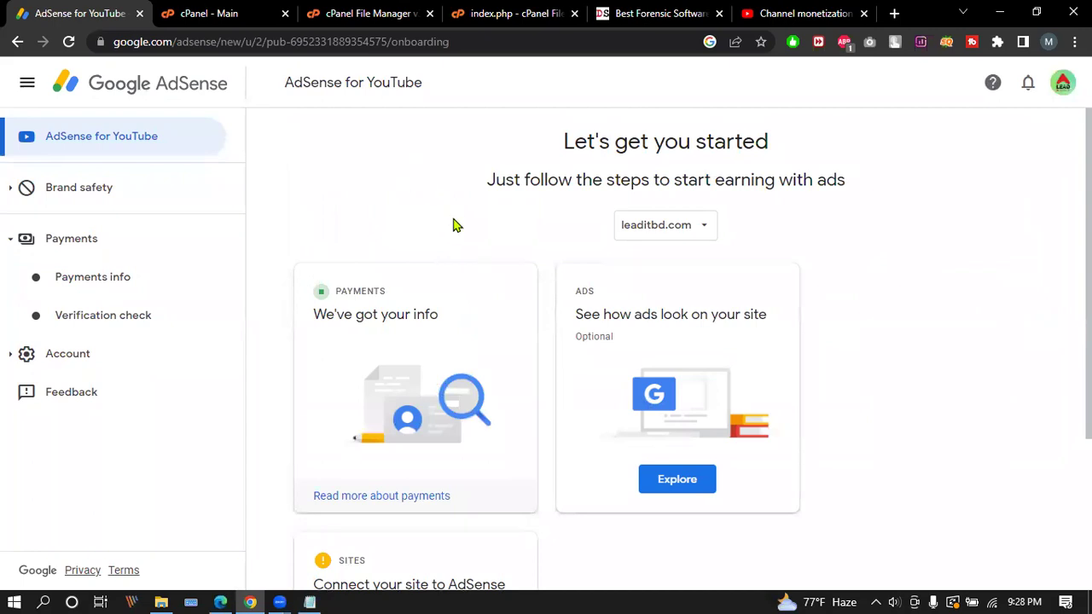
Review the AdSense onboarding page, briefly checking the cPanel tab and the 'Connect your site' heading
scroll(456, 224, "down", 3)
scroll(446, 227, "up", 3)
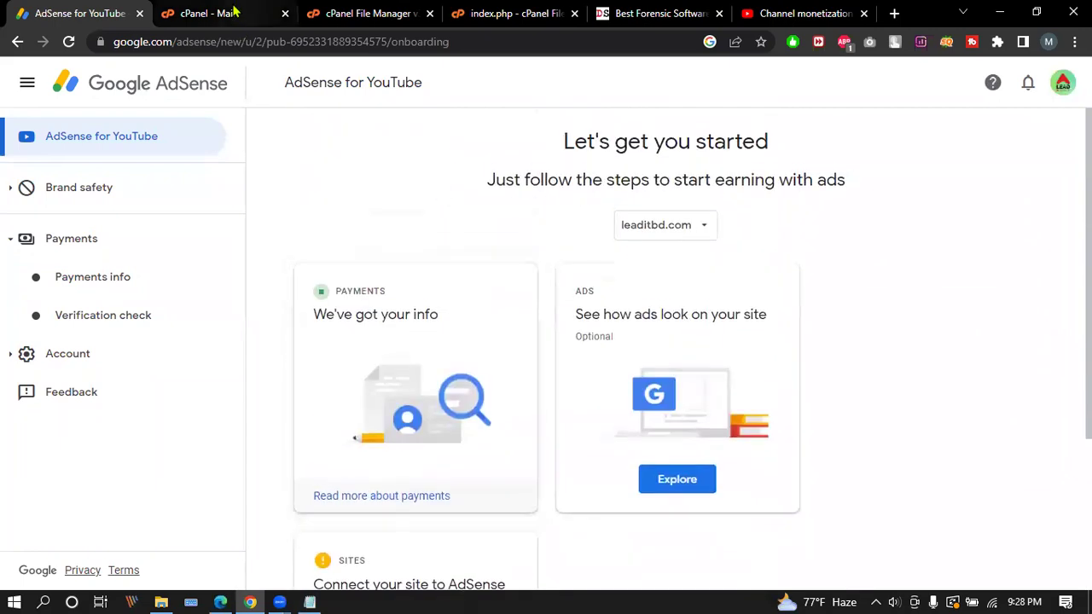
left_click(235, 10)
left_click(81, 12)
scroll(482, 300, "down", 3)
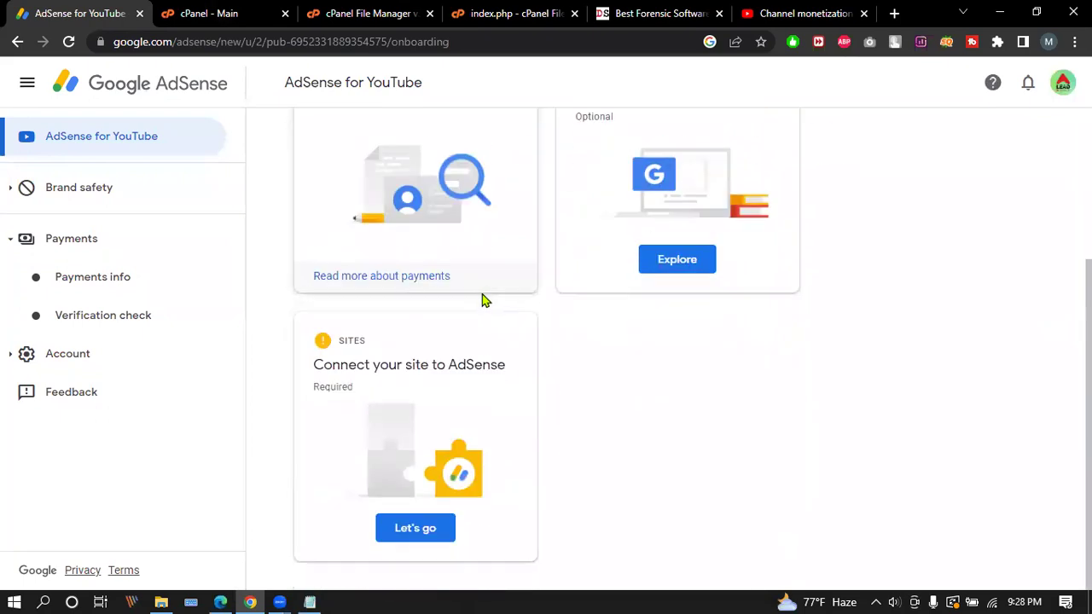
left_click_drag(323, 367, 501, 363)
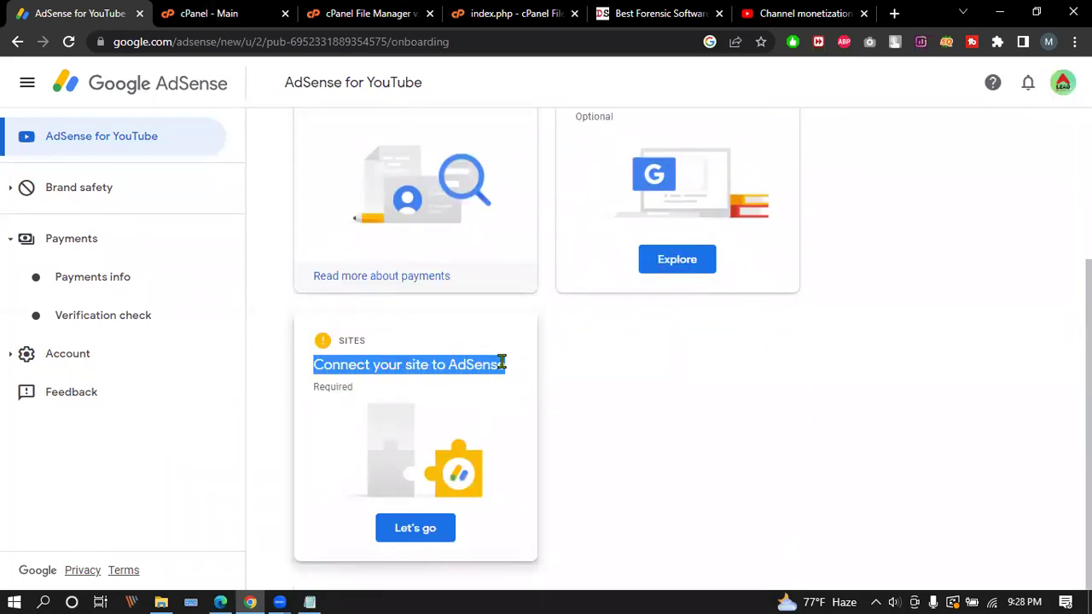
scroll(470, 378, "up", 3)
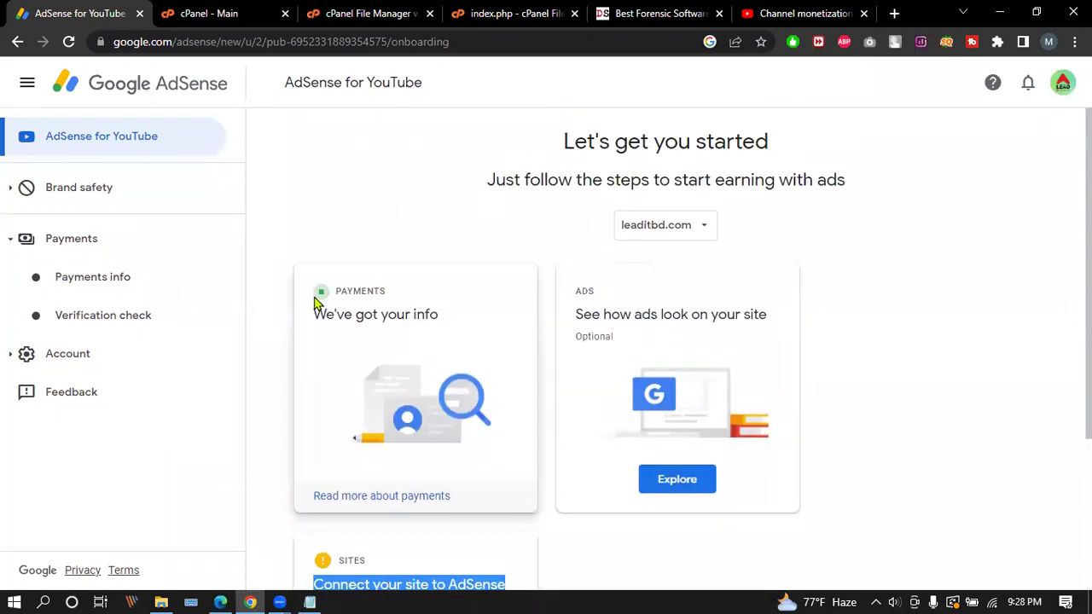
scroll(393, 359, "down", 3)
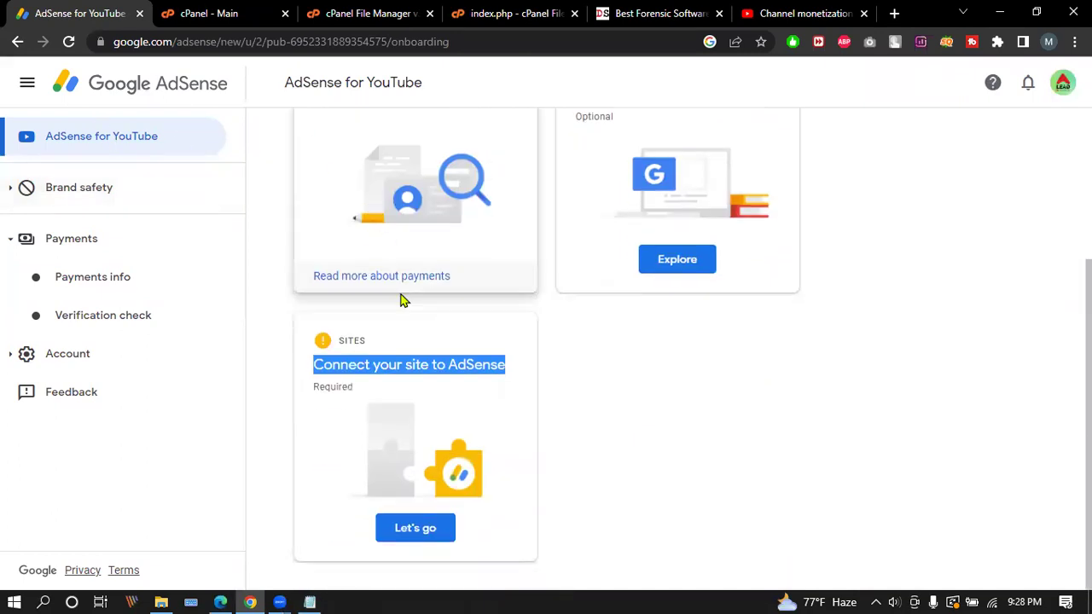
Open the leaditbd.com connection setup and select its AdSense code snippet
left_click(434, 528)
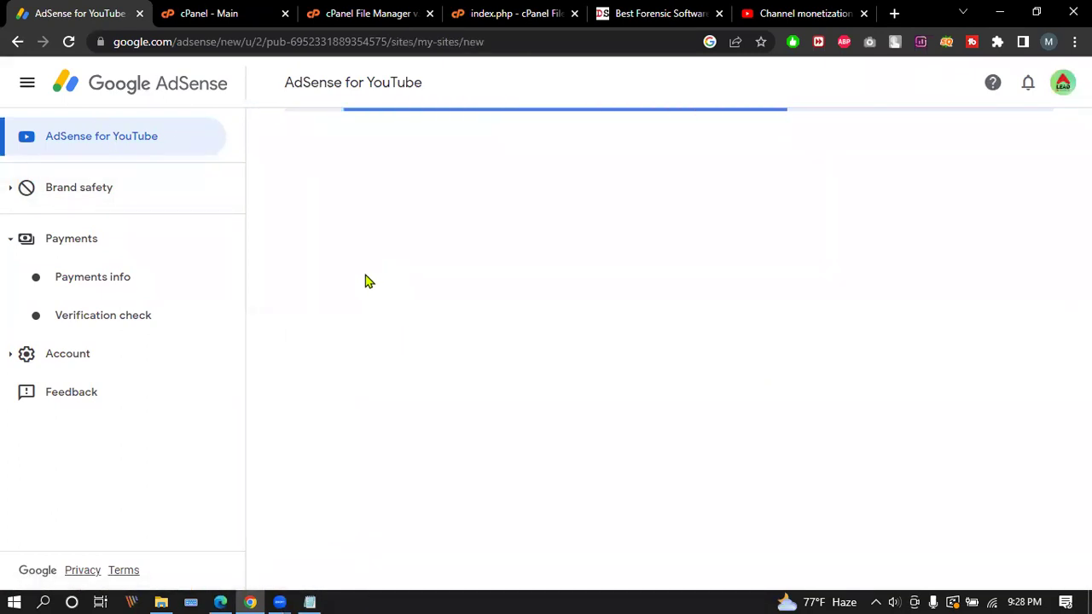
scroll(366, 270, "down", 3)
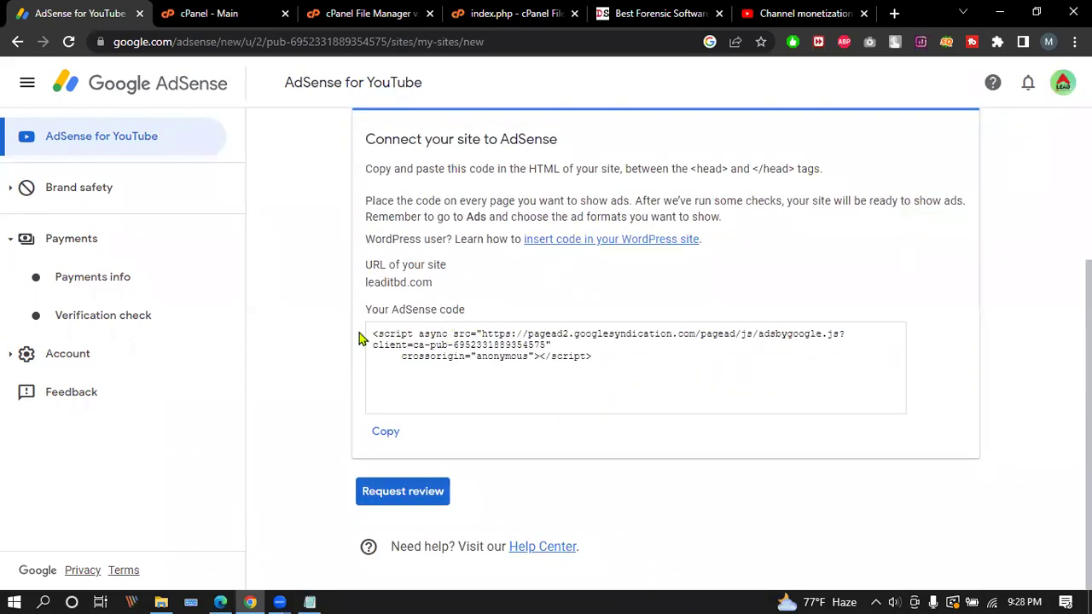
left_click_drag(376, 332, 635, 352)
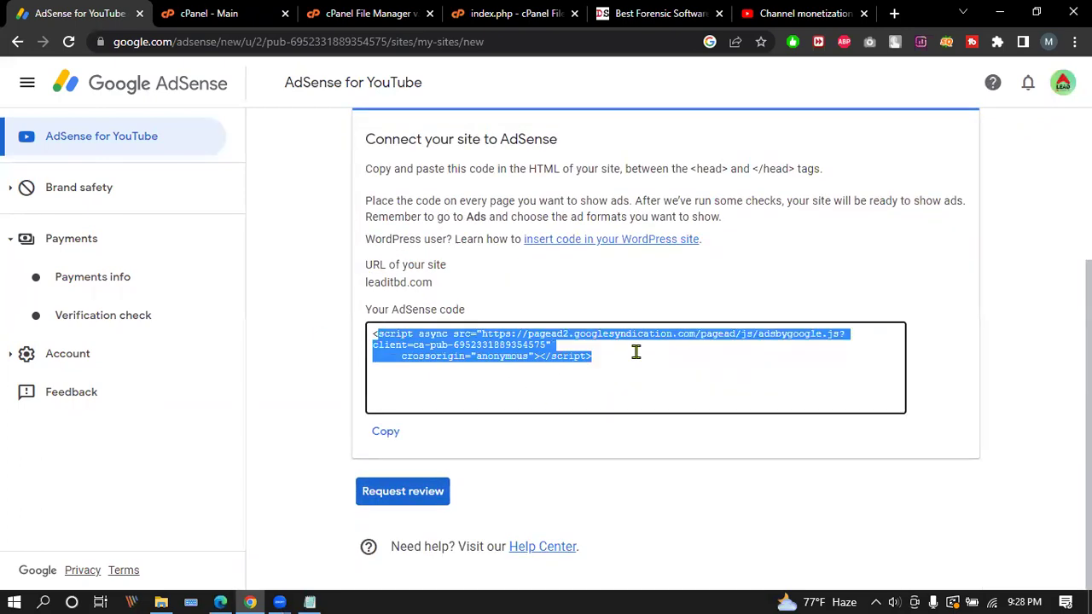
left_click(290, 168)
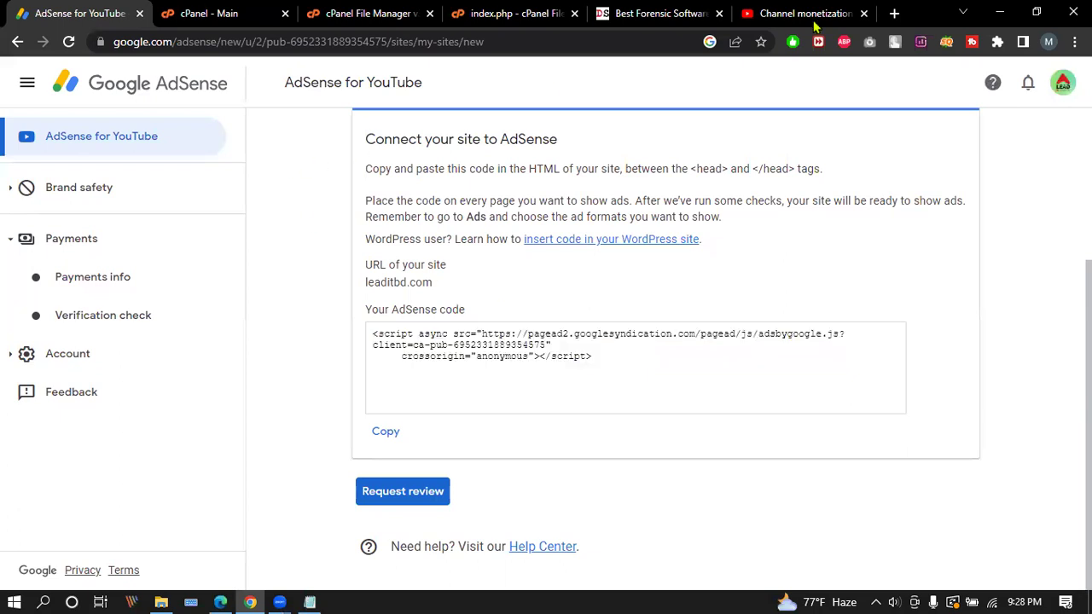
Review the YouTube monetization, AdSense code, index.php and Dynamic Solutions tabs
left_click(810, 13)
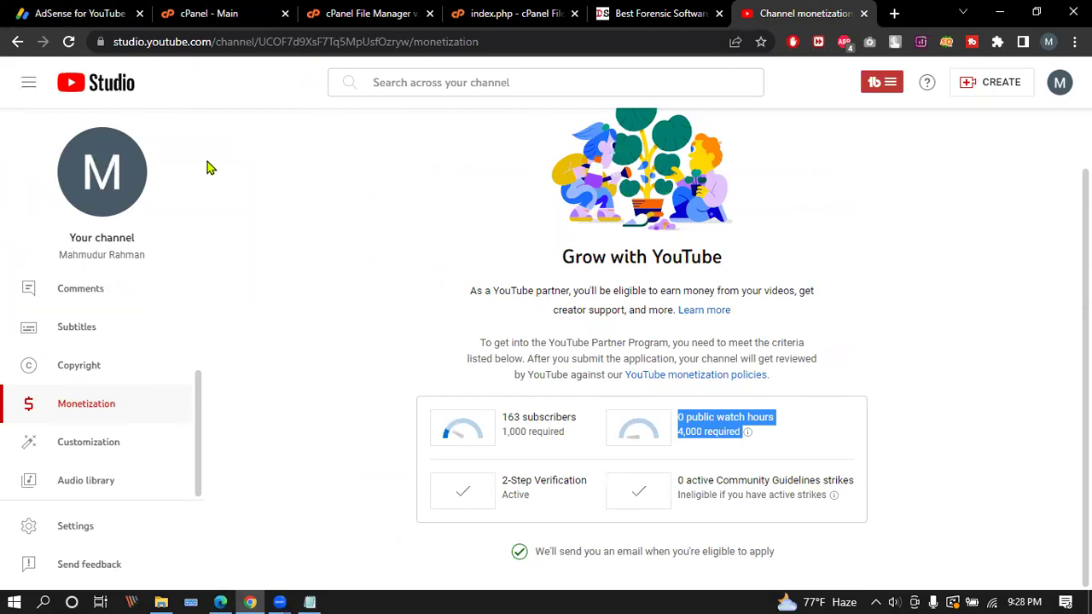
left_click(107, 13)
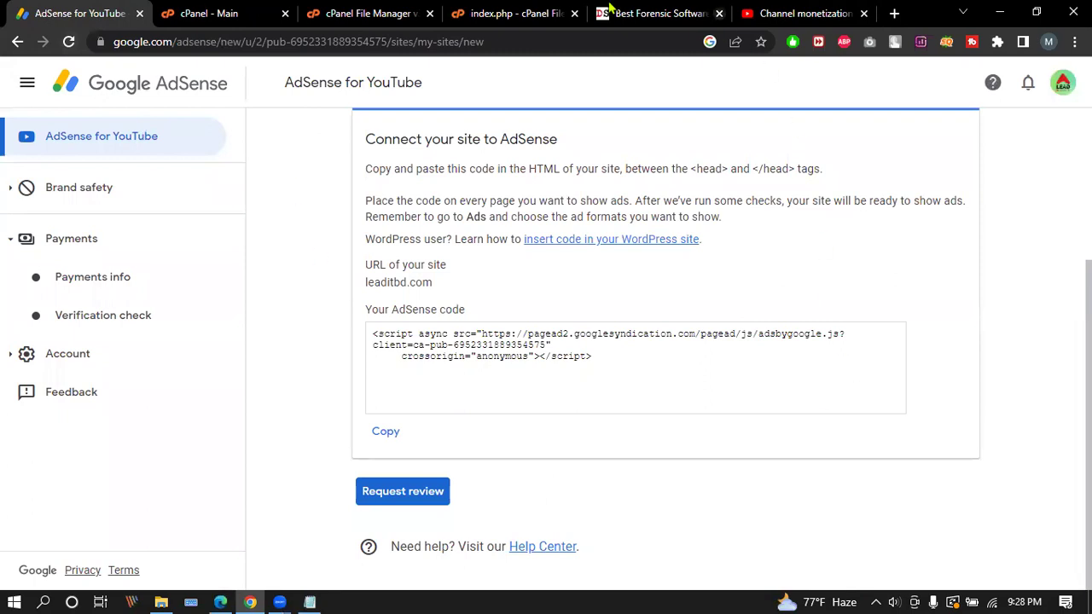
left_click(511, 13)
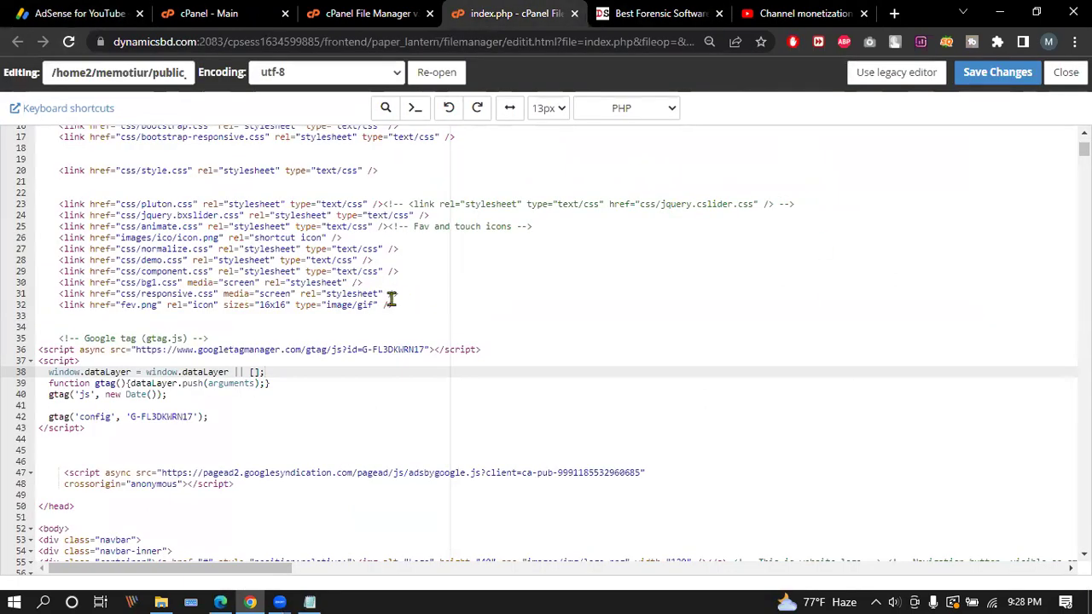
left_click(102, 12)
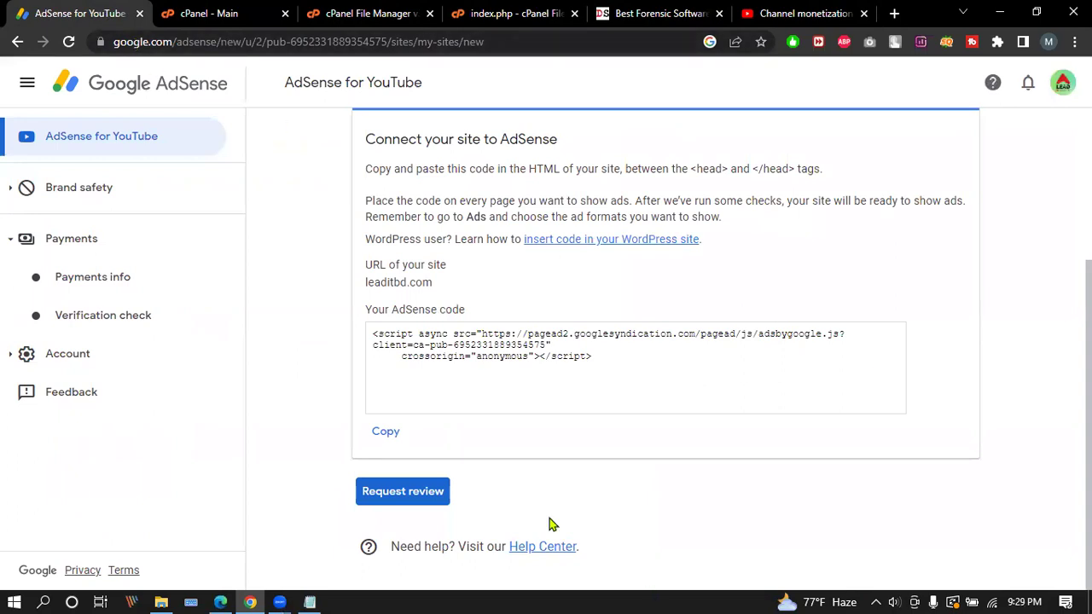
left_click(798, 12)
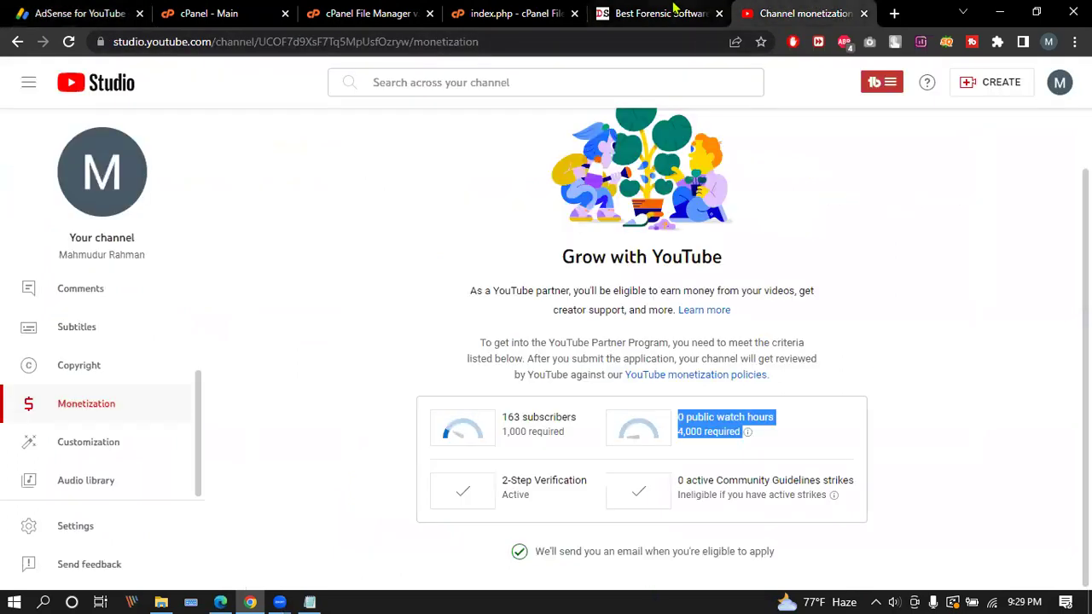
left_click(661, 12)
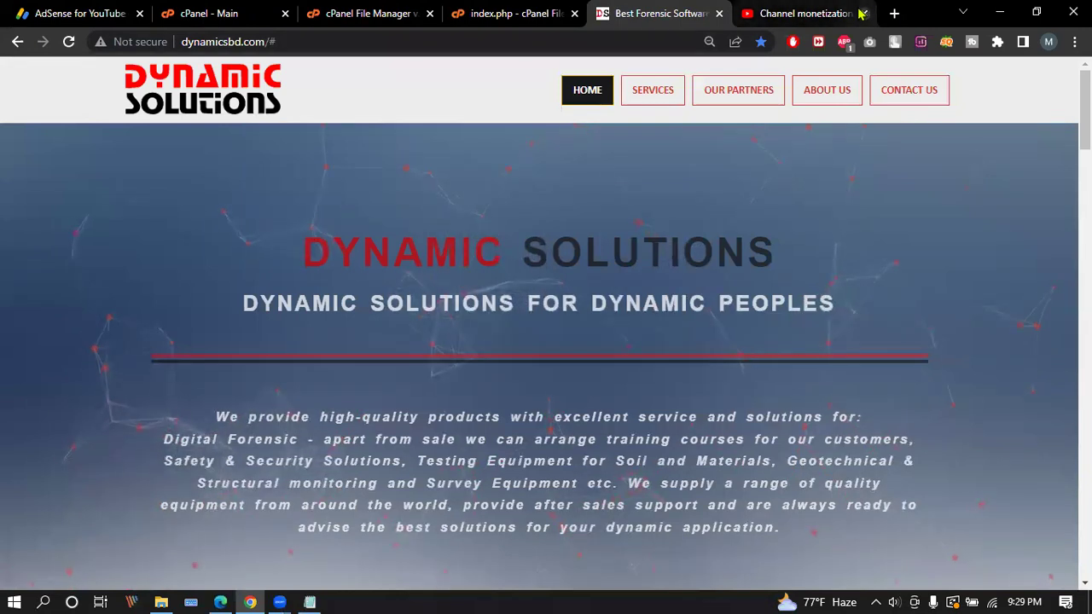
Close the YouTube channel monetization tab and open a new Incognito window
left_click(868, 6)
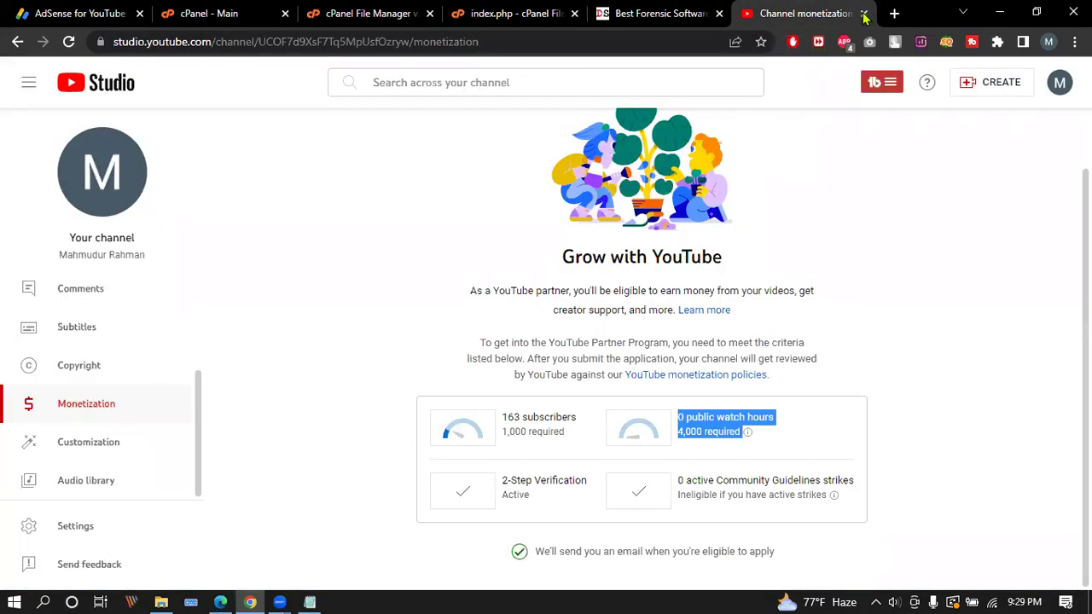
left_click(864, 13)
key("ctrl+shift+n")
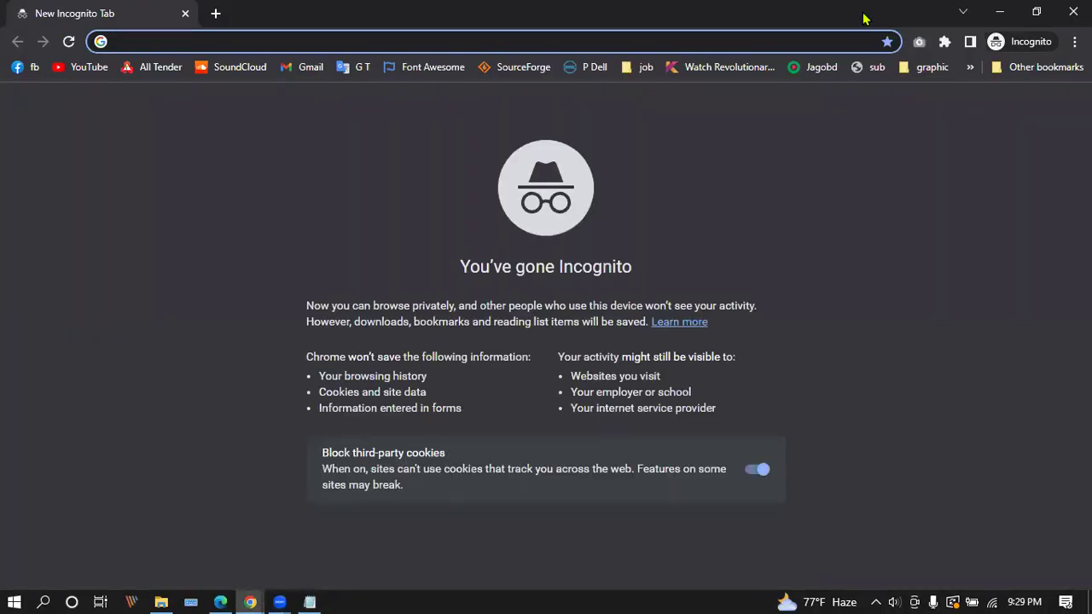
Search Google for 'twitter', dismiss the English-results prompt, and add a blank Incognito tab
type("t")
key("BackSpace")
key("BackSpace")
type("t")
key("BackSpace")
type("wi")
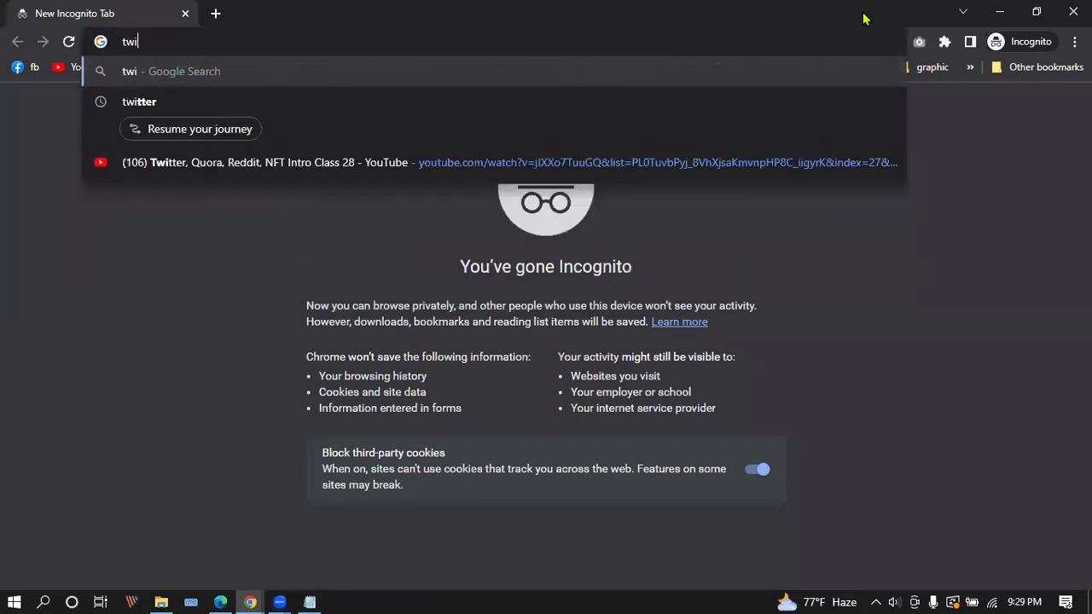
type("tter")
key("Return")
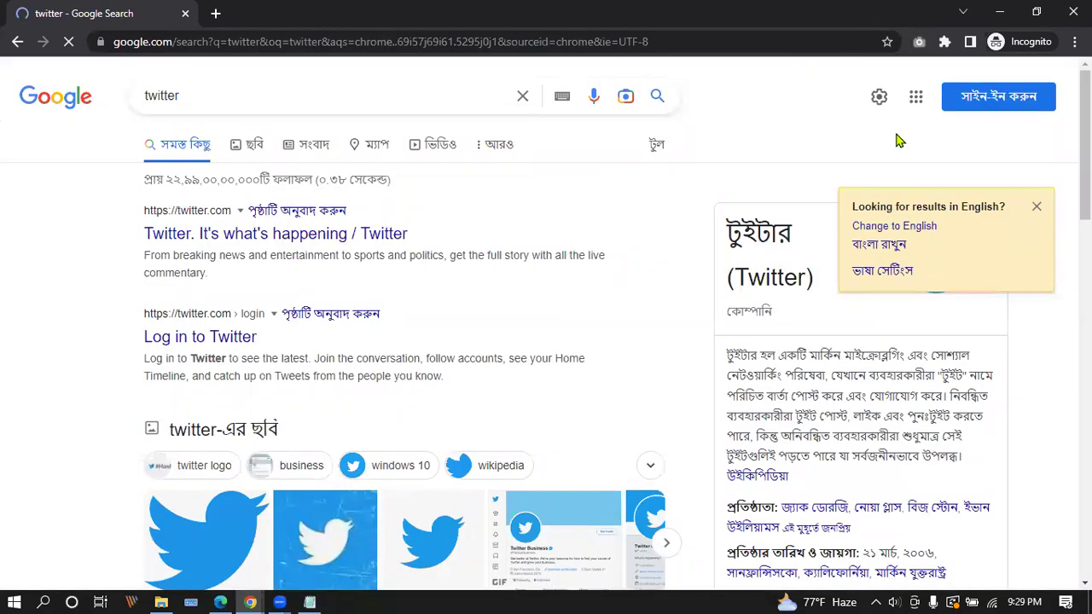
left_click(1037, 208)
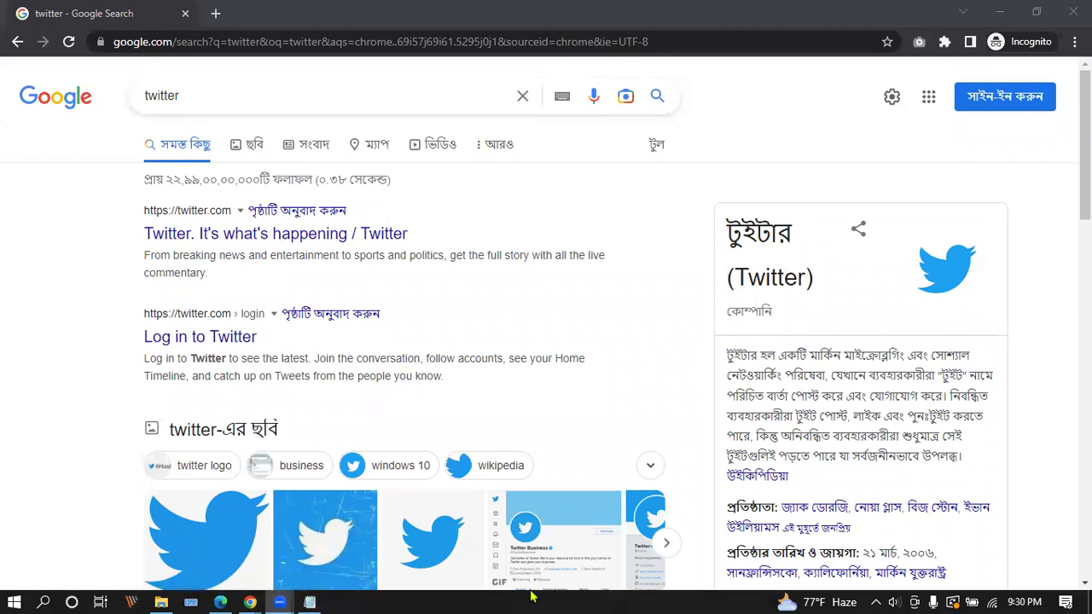
left_click(214, 16)
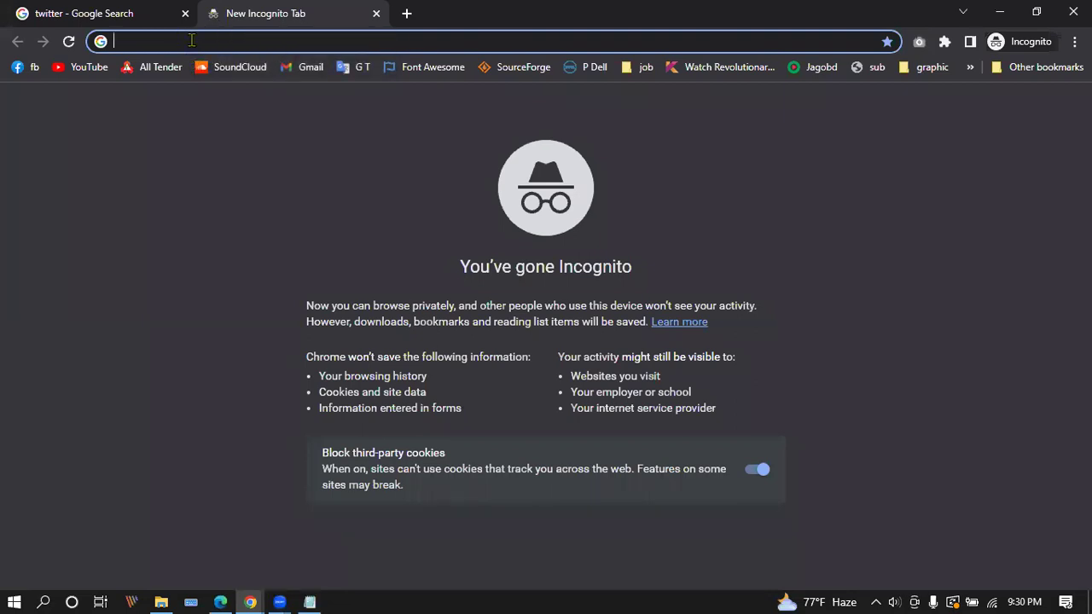
Search Google for 'yoast', highlight the WordPress SEO plugin result, then close that tab
type("y")
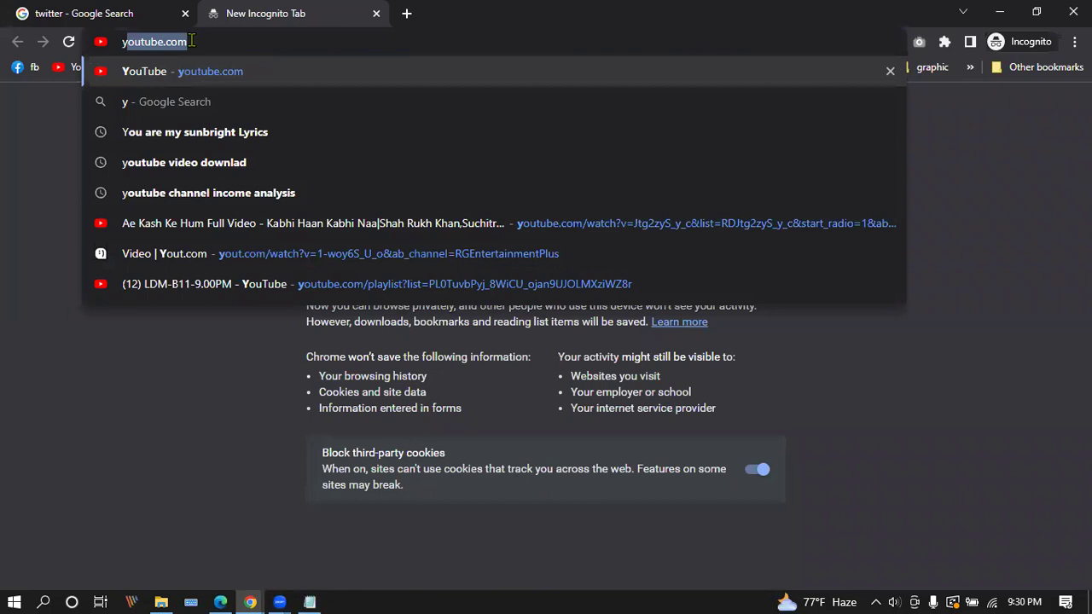
type("oast")
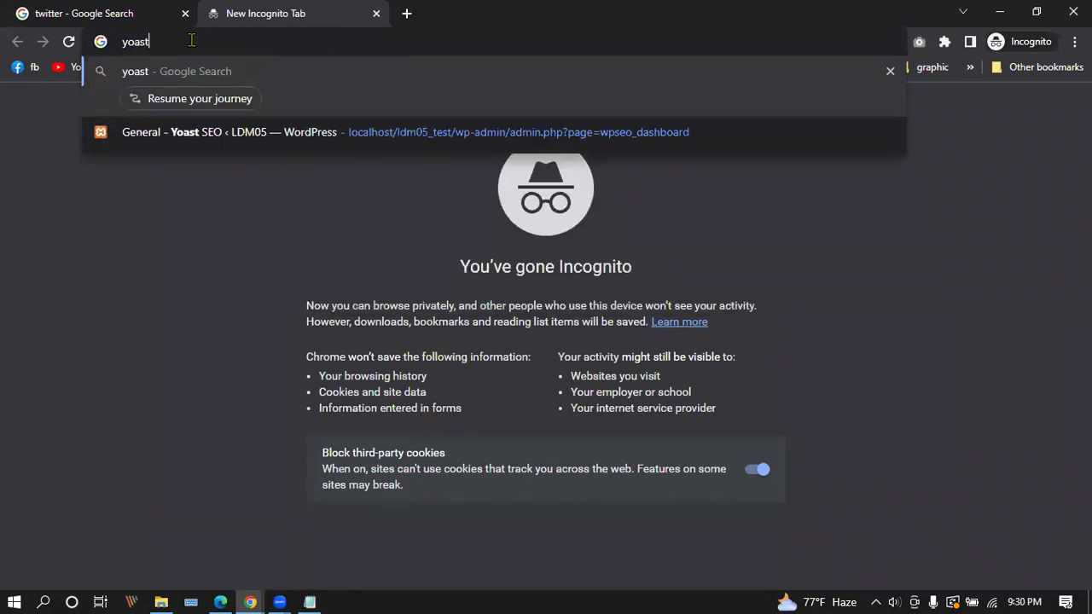
key("Return")
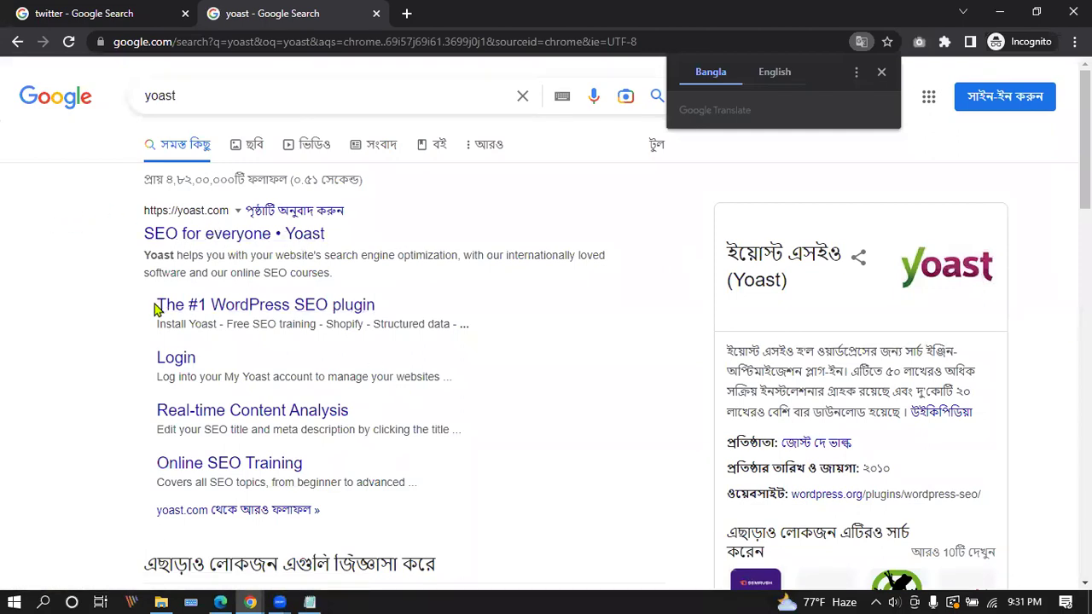
left_click(368, 297)
triple_click(390, 306)
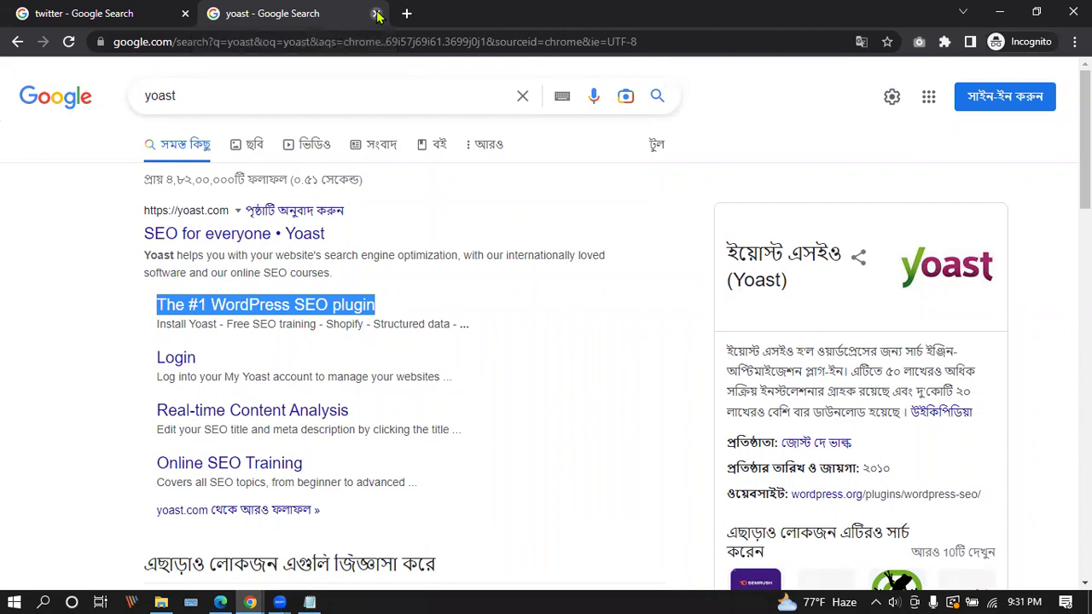
left_click(377, 15)
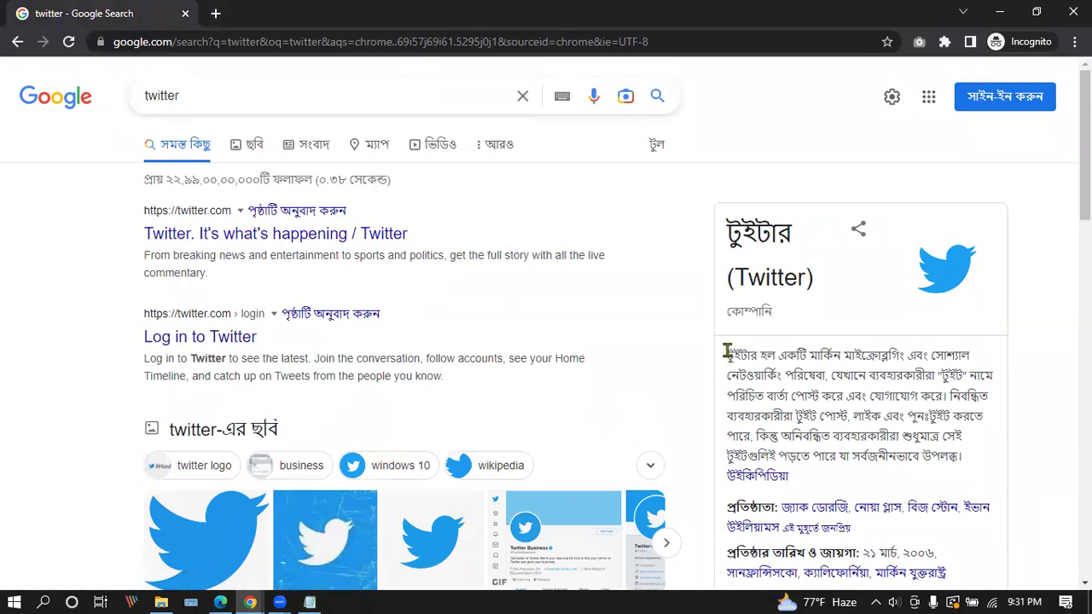
left_click_drag(727, 353, 832, 378)
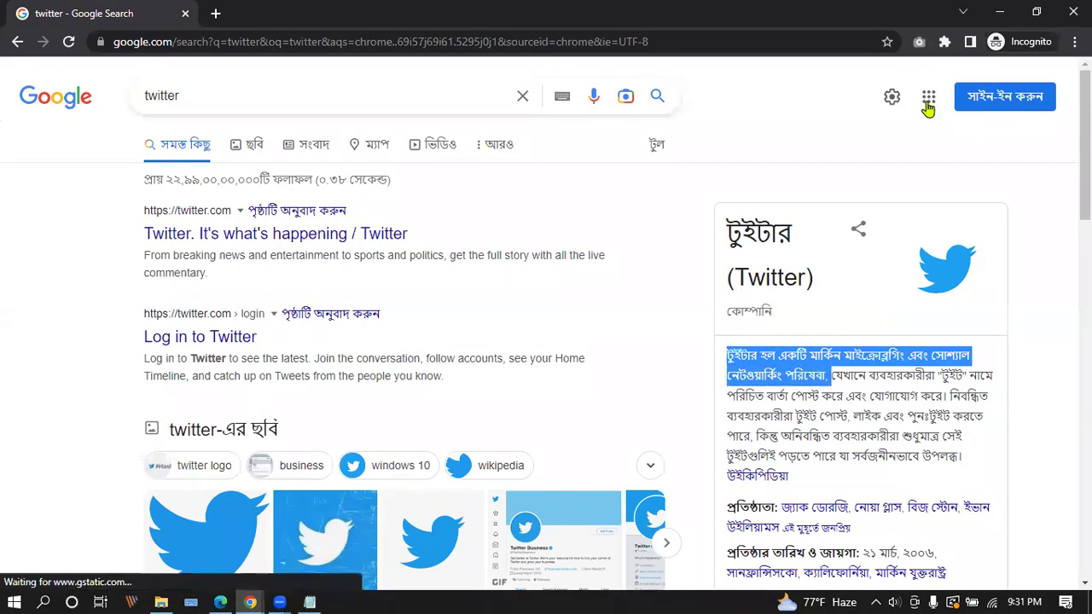
left_click(893, 393)
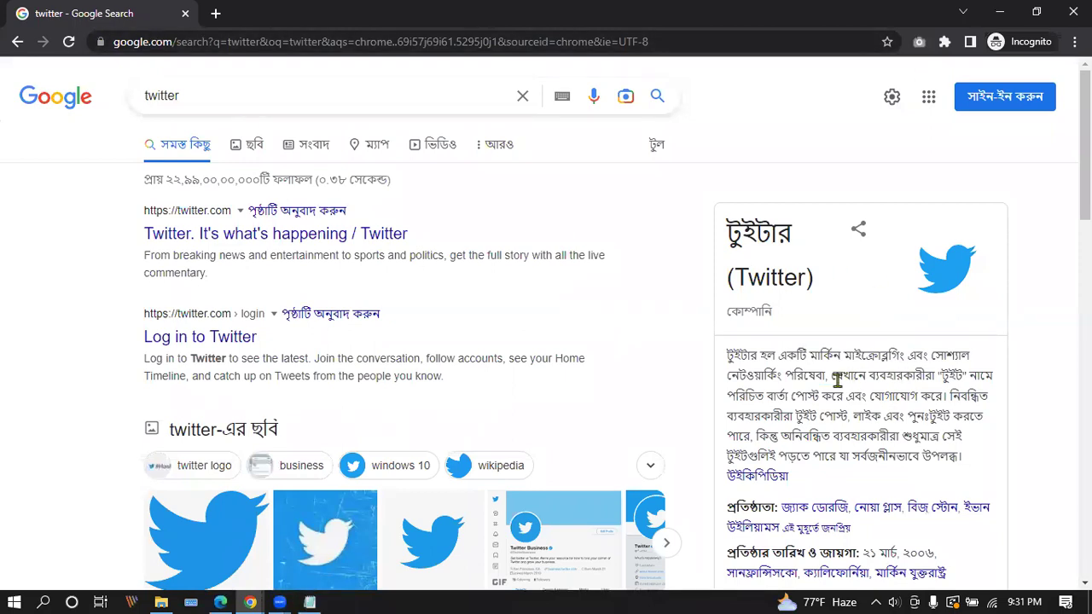
left_click_drag(766, 395, 836, 398)
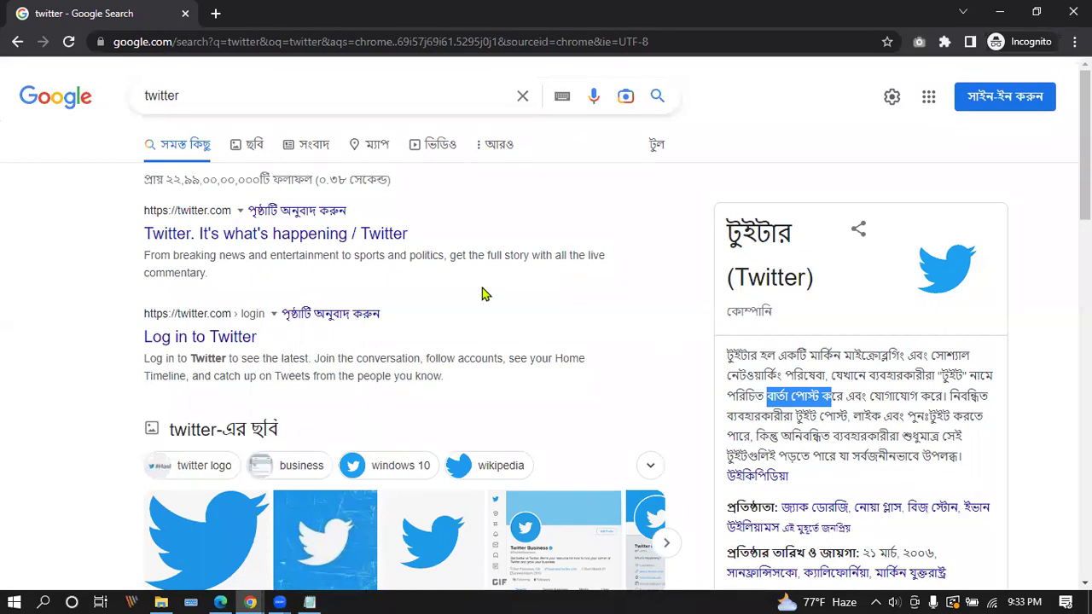
Open Twitter from the search results and start creating a new account
left_click(228, 238)
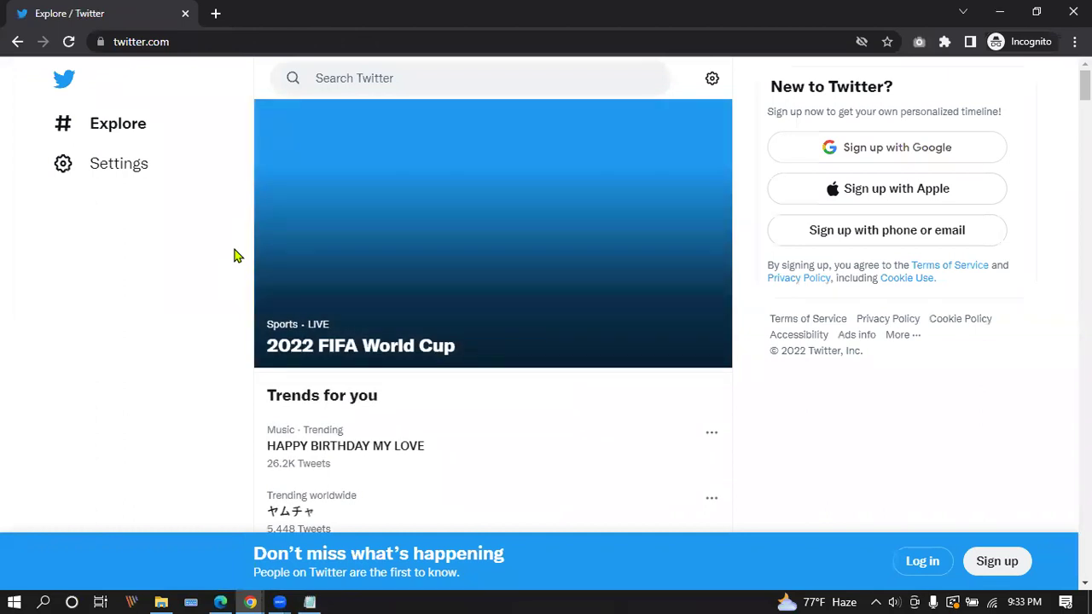
scroll(231, 227, "down", 2)
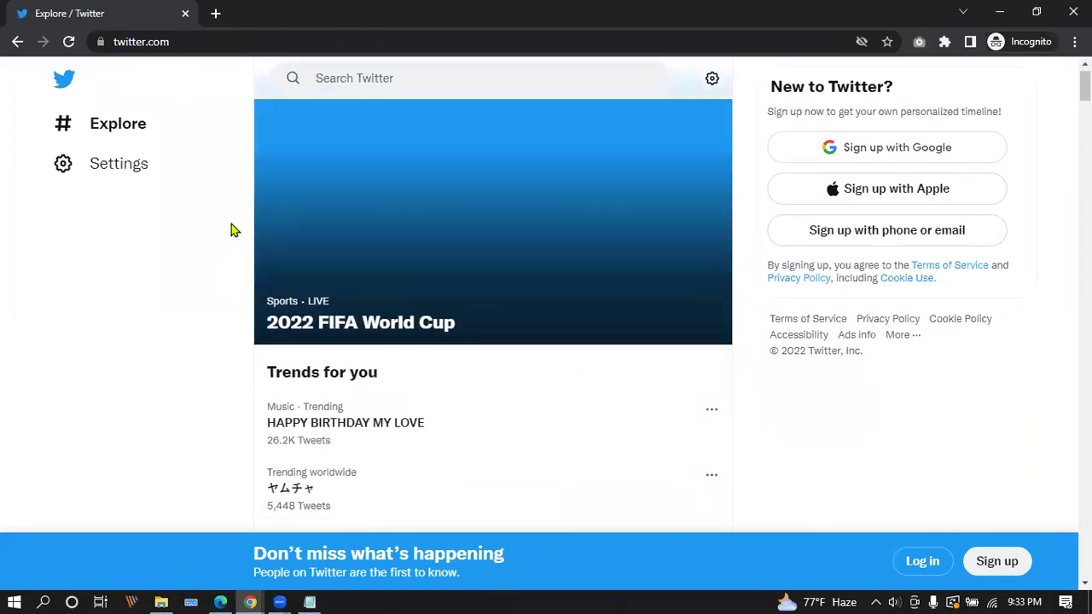
scroll(230, 230, "up", 2)
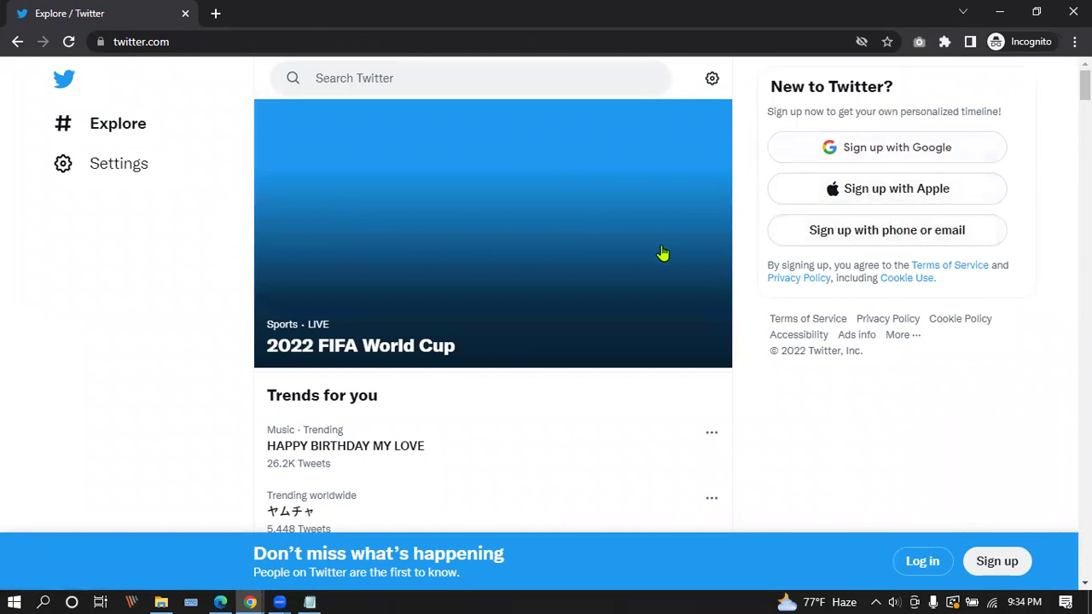
left_click(819, 230)
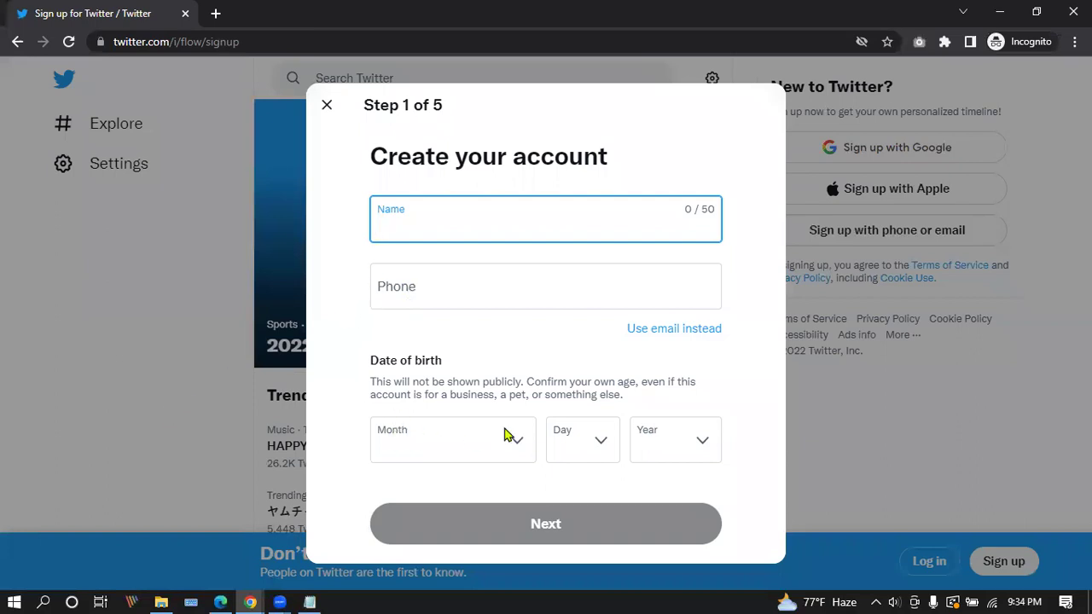
Switch the sign-up form to email registration, decline notifications, and focus the Name field
left_click(416, 290)
left_click(669, 332)
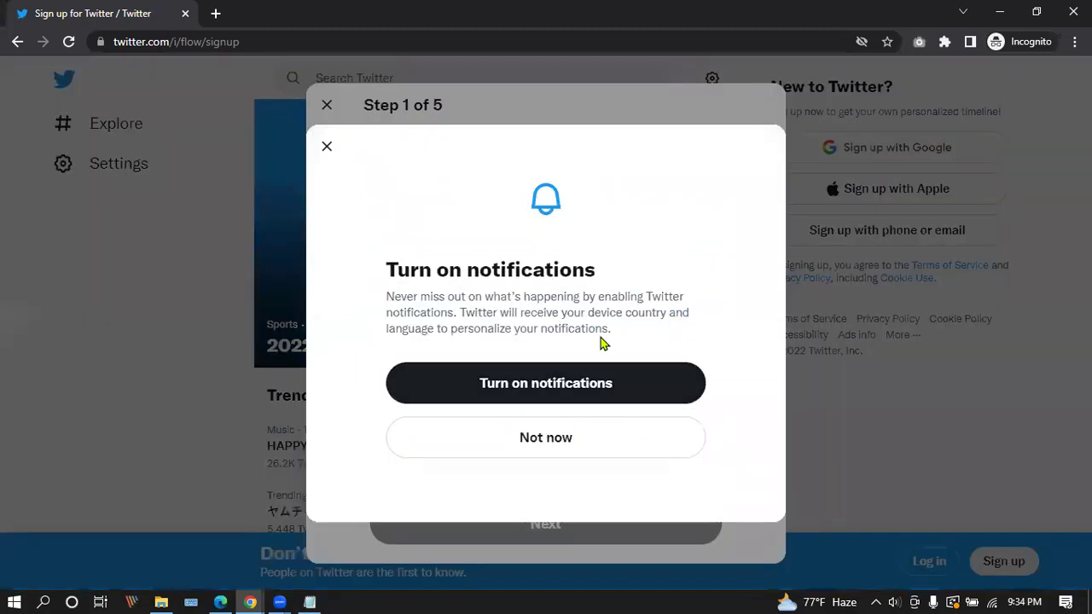
left_click(535, 439)
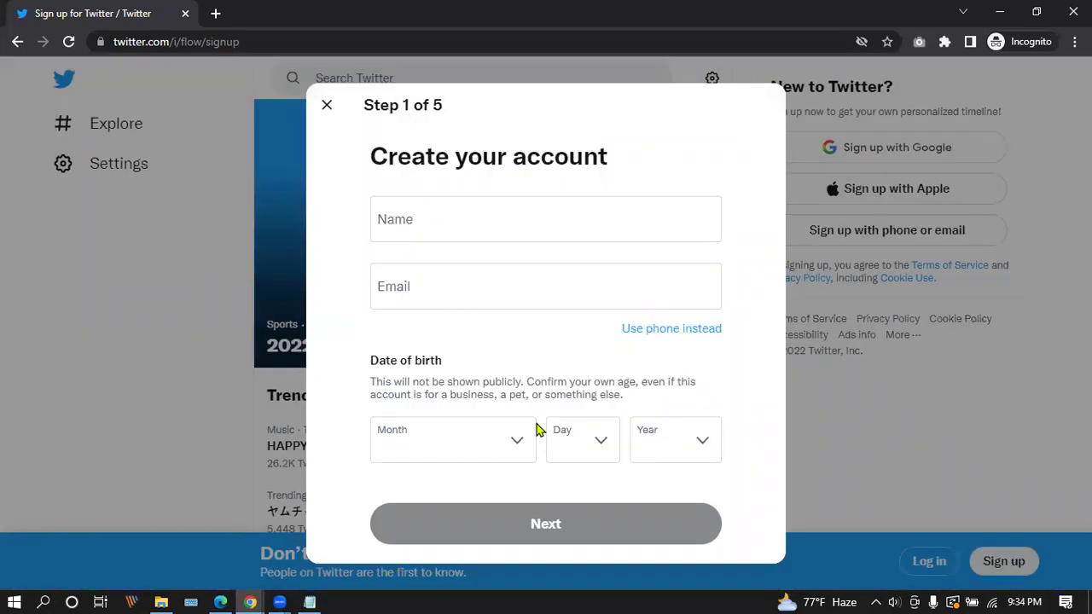
left_click(445, 291)
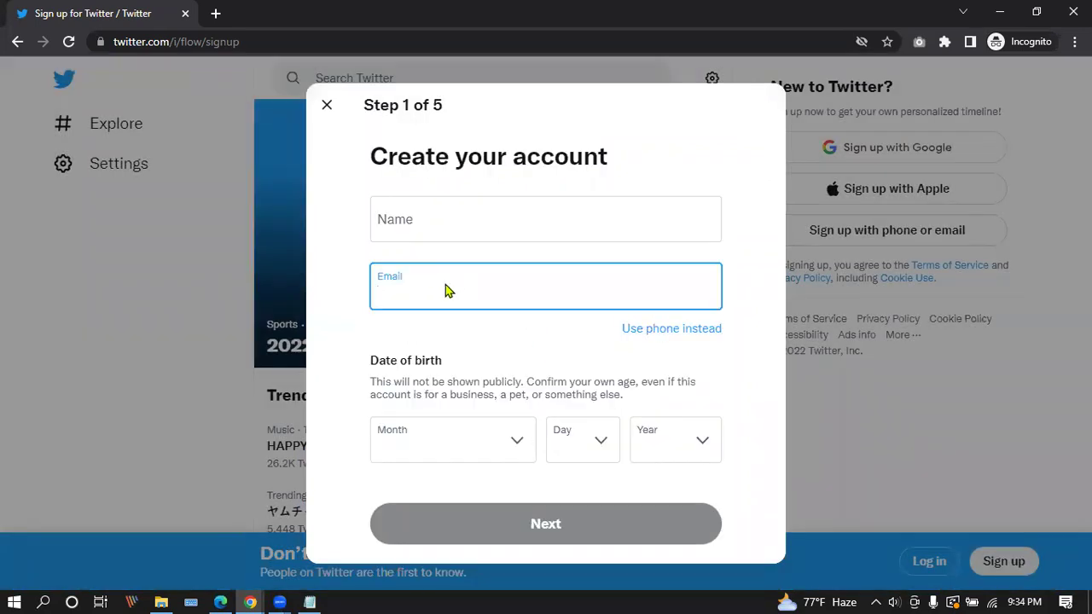
left_click(475, 217)
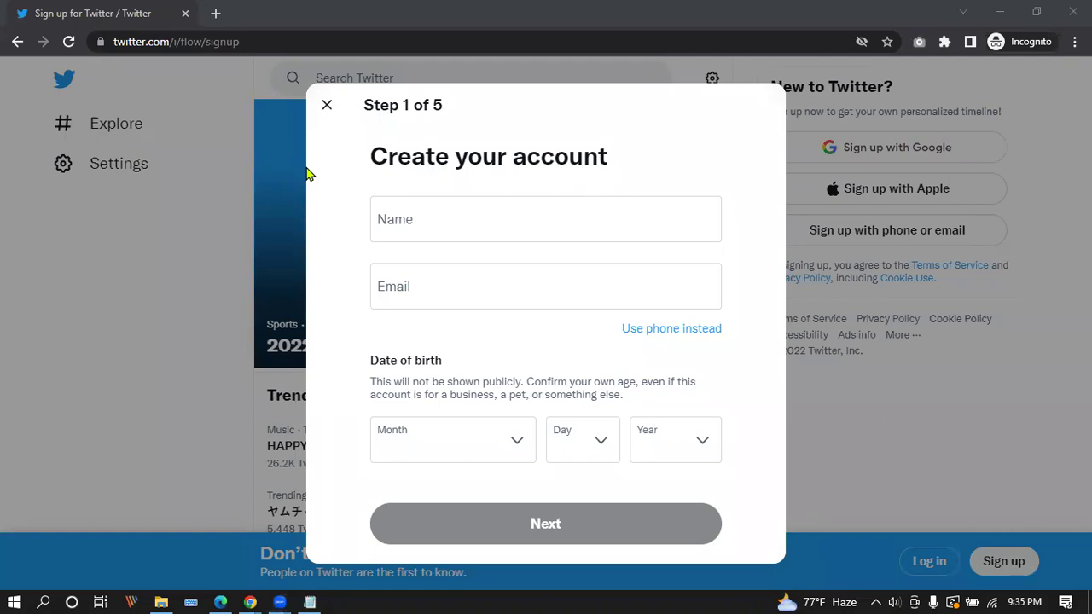
left_click(439, 219)
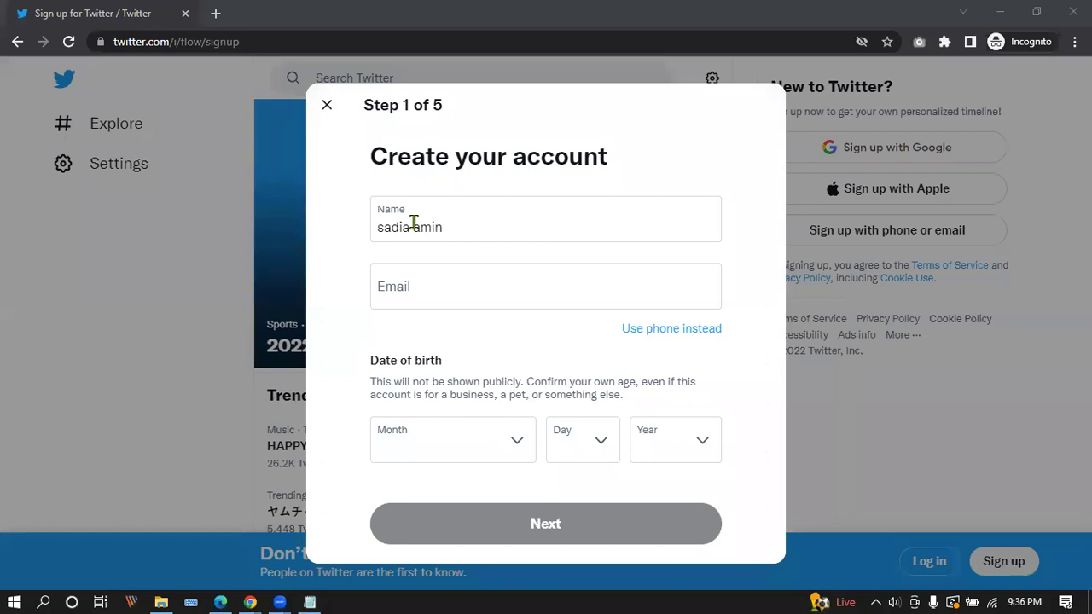
Enter the account holder's full name and paste the email, replacing a stray comma with a dot
left_click(435, 284)
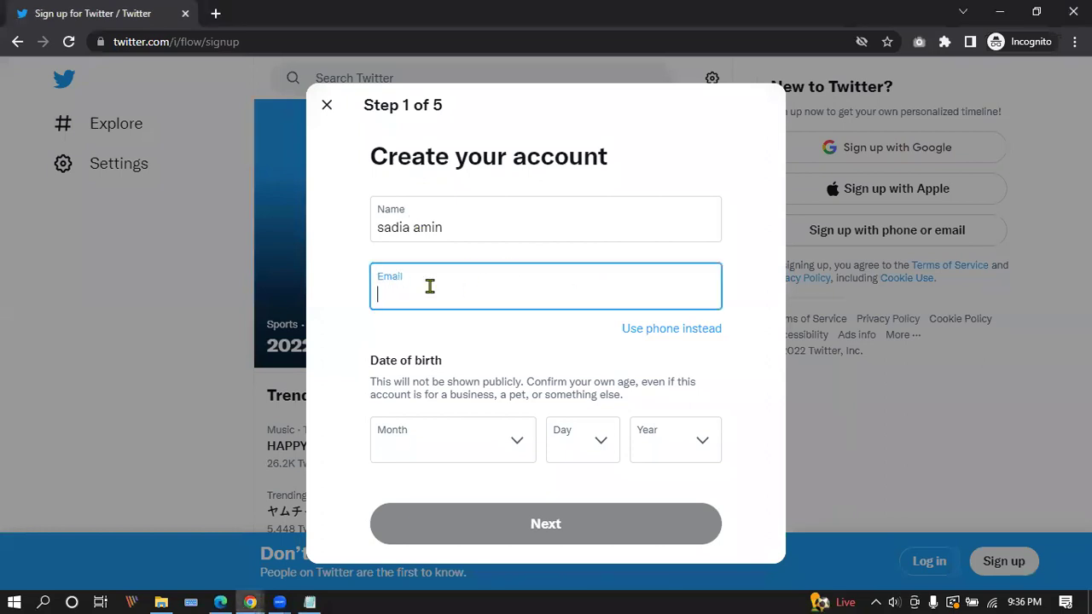
key("ctrl+v")
left_click(447, 295)
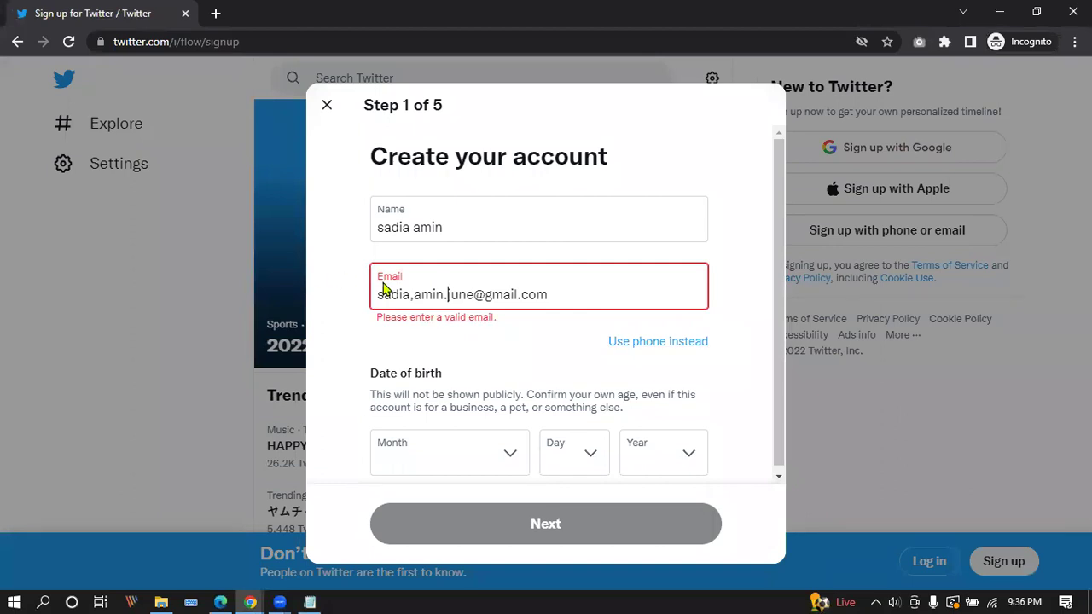
left_click(413, 296)
key("BackSpace")
type(".")
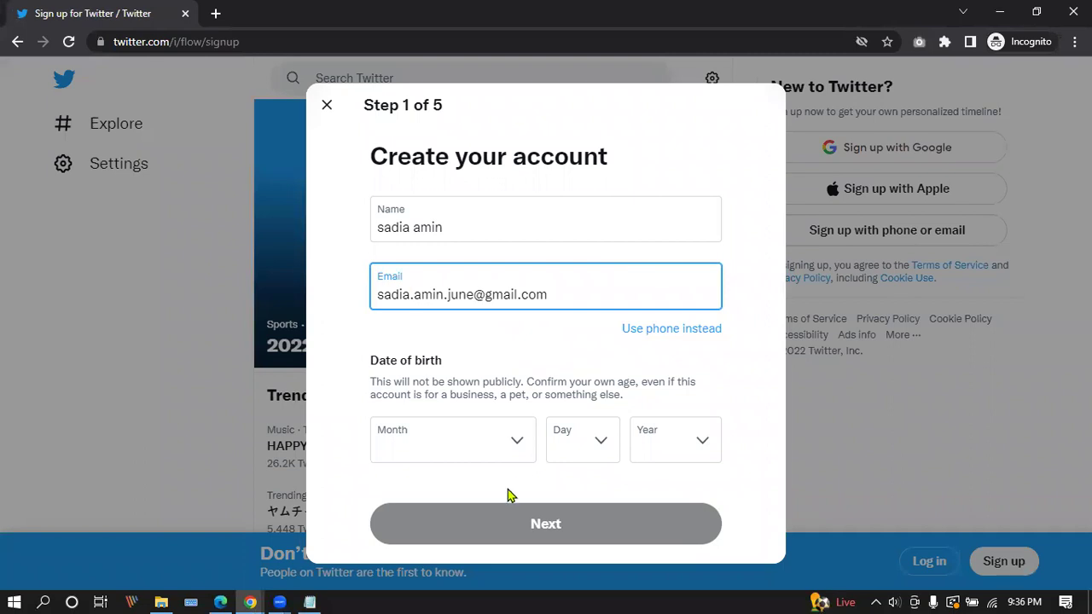
left_click(480, 437)
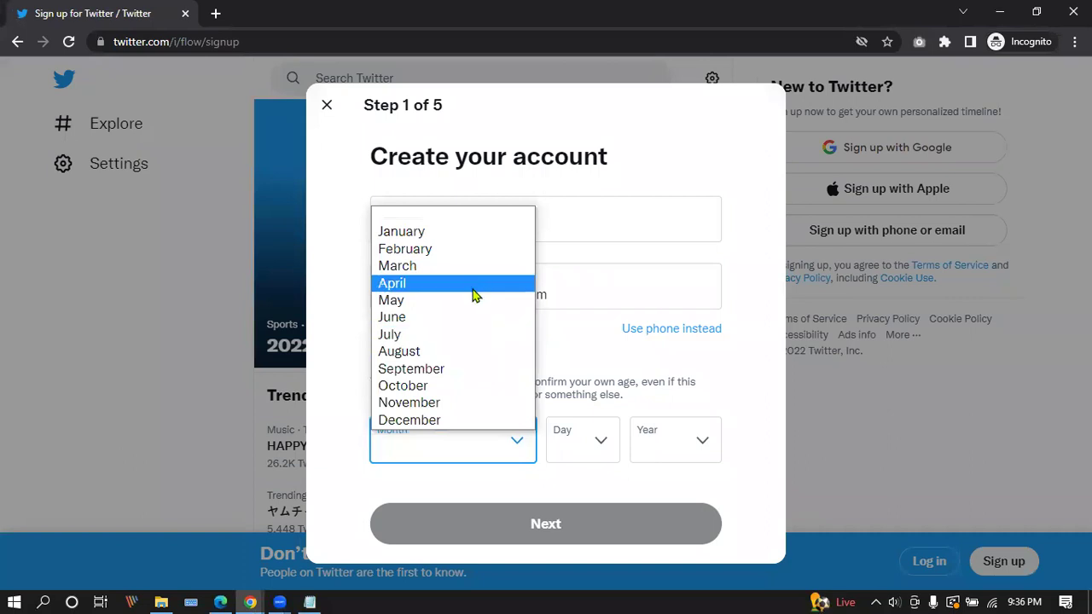
left_click(440, 232)
left_click(579, 438)
scroll(589, 384, "down", 2)
scroll(592, 392, "down", 1)
left_click(590, 385)
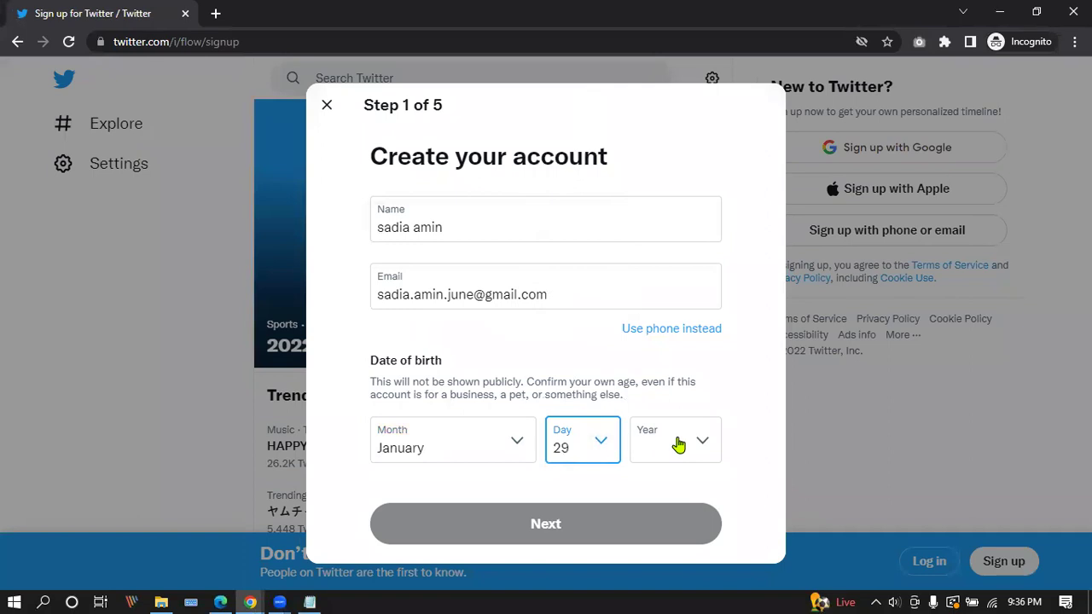
left_click(678, 443)
scroll(657, 318, "down", 5)
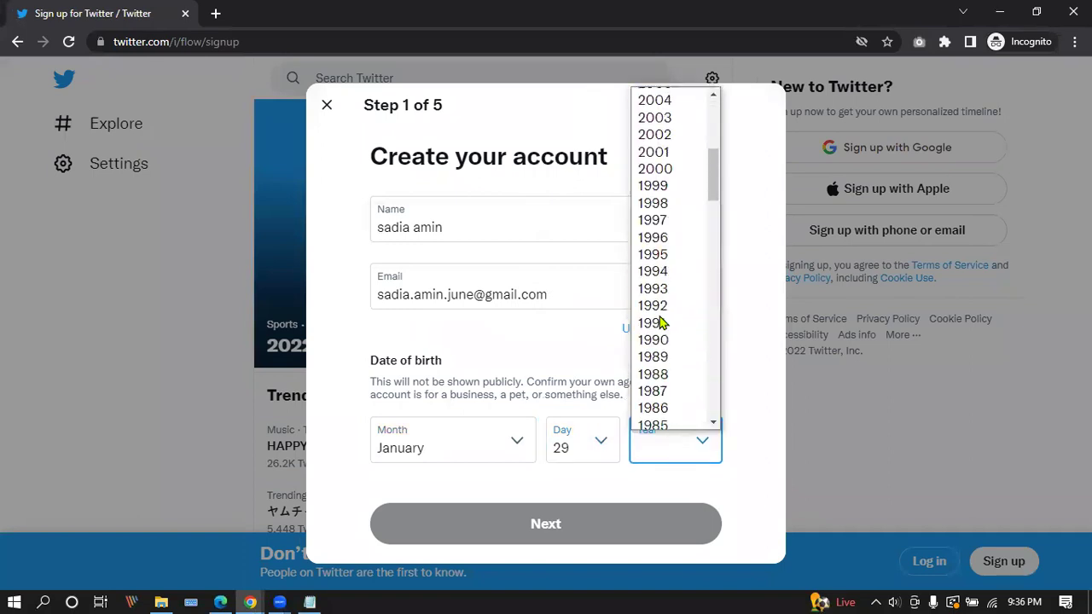
scroll(665, 317, "up", 2)
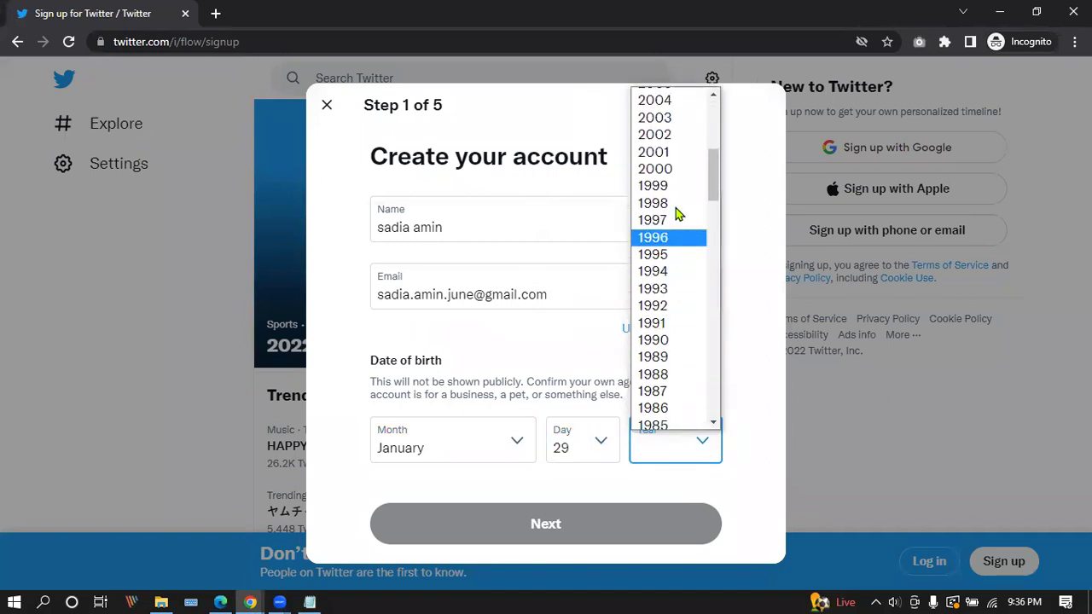
scroll(683, 401, "down", 1)
scroll(682, 410, "down", 1)
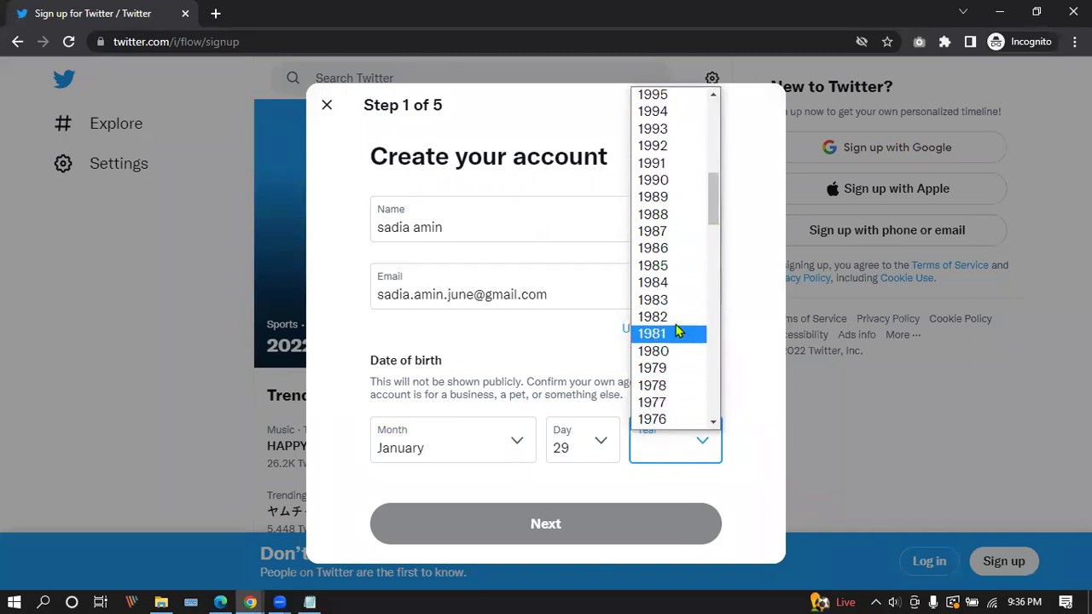
left_click(673, 309)
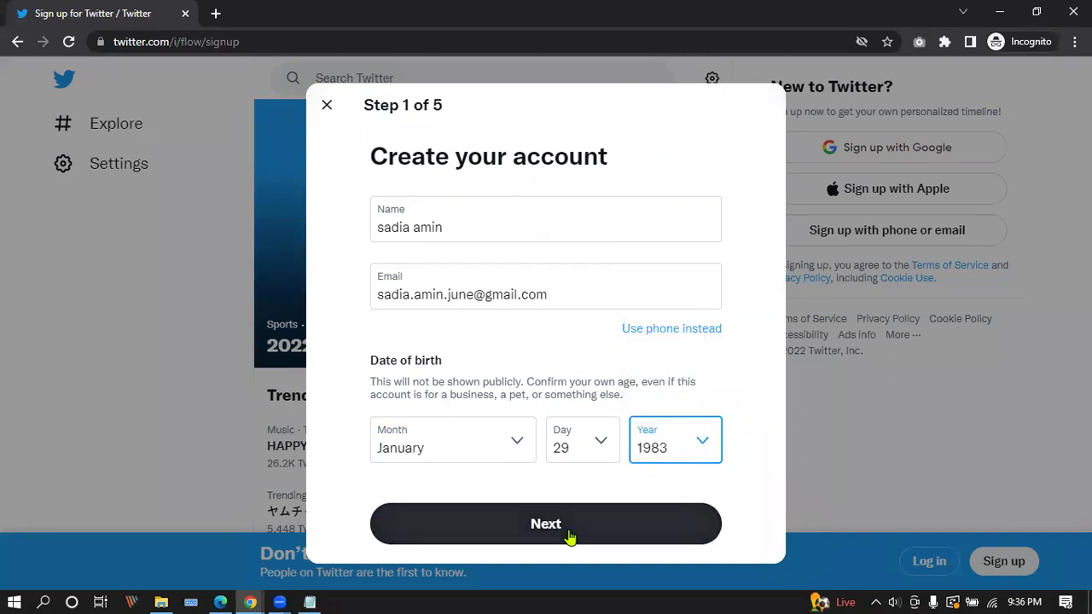
Continue through the remaining sign-up steps and submit the sign-up
left_click(573, 534)
left_click(578, 524)
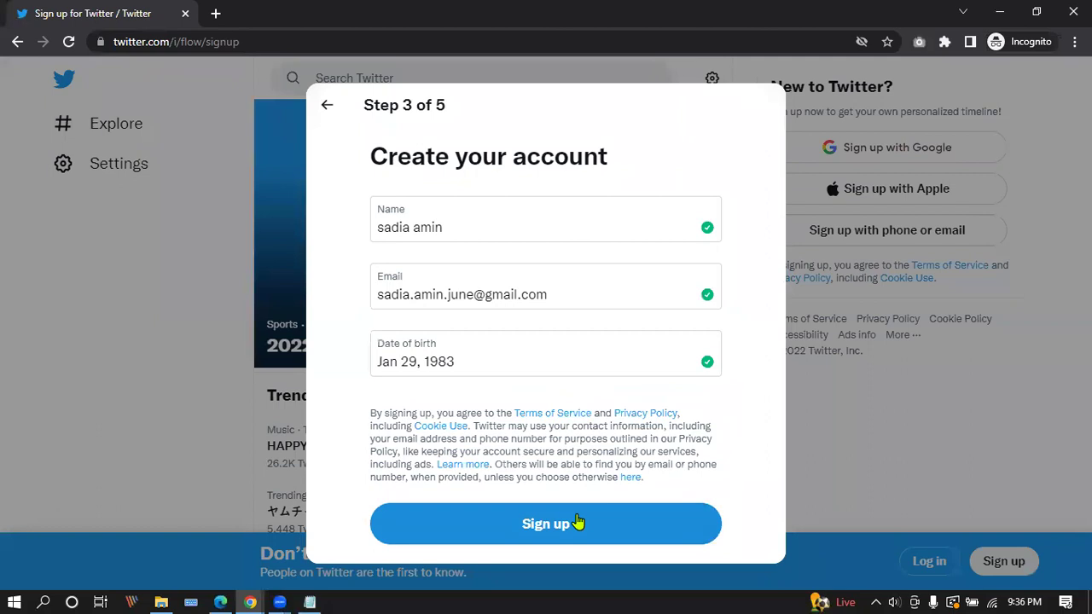
left_click(540, 536)
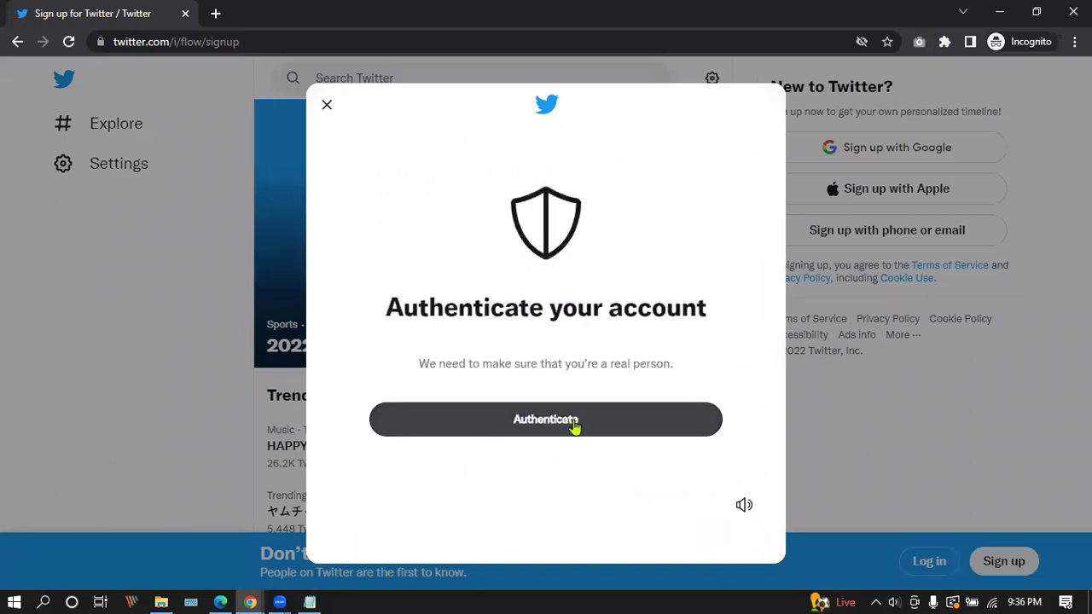
Solve the mismatched-shadow verification puzzles, retrying after a failed round
left_click(573, 422)
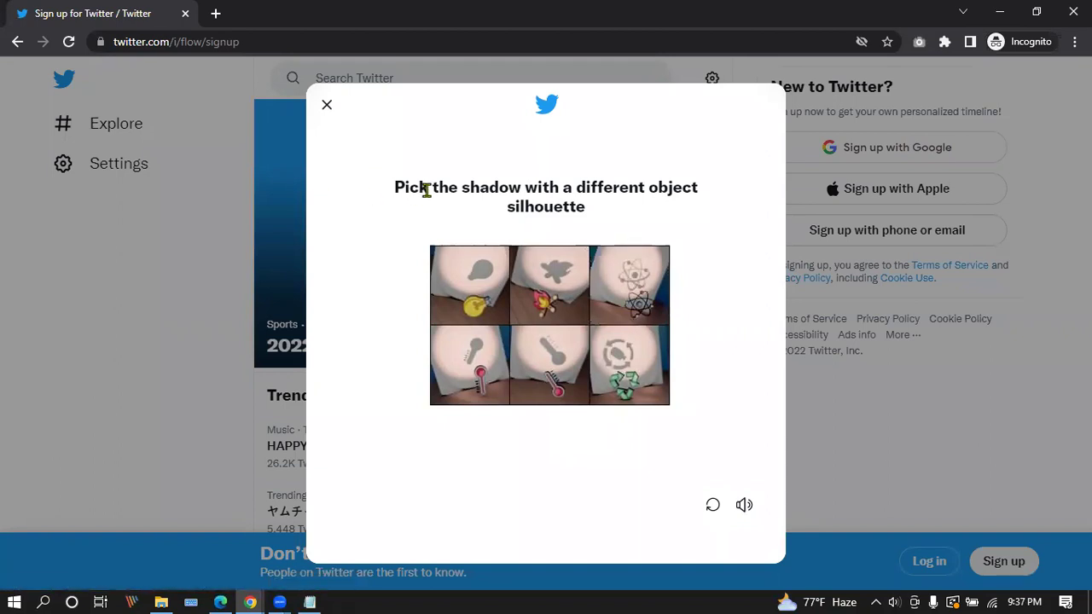
left_click(473, 284)
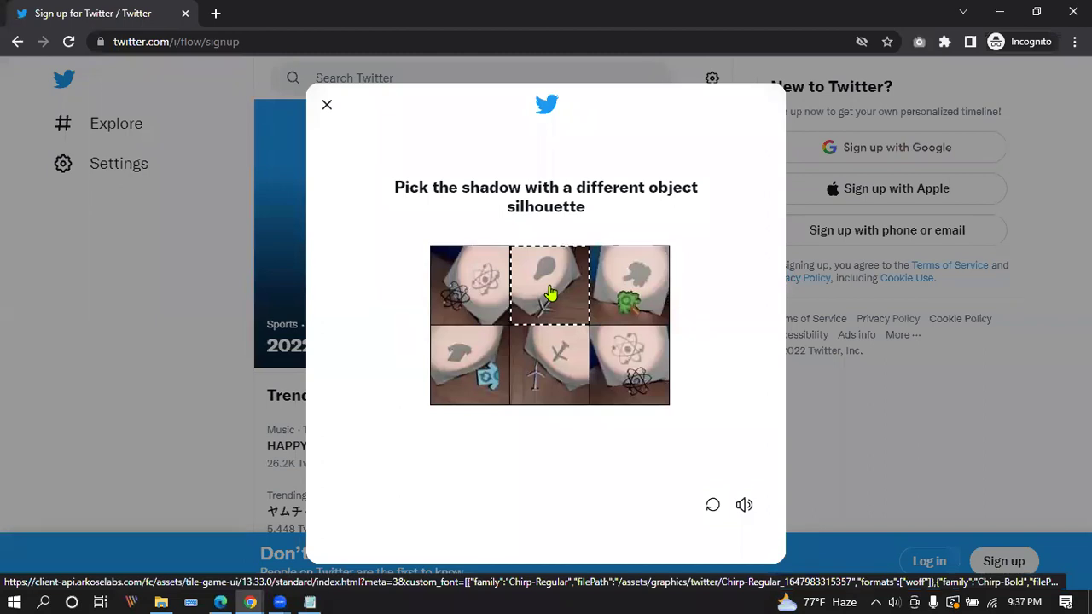
left_click(551, 292)
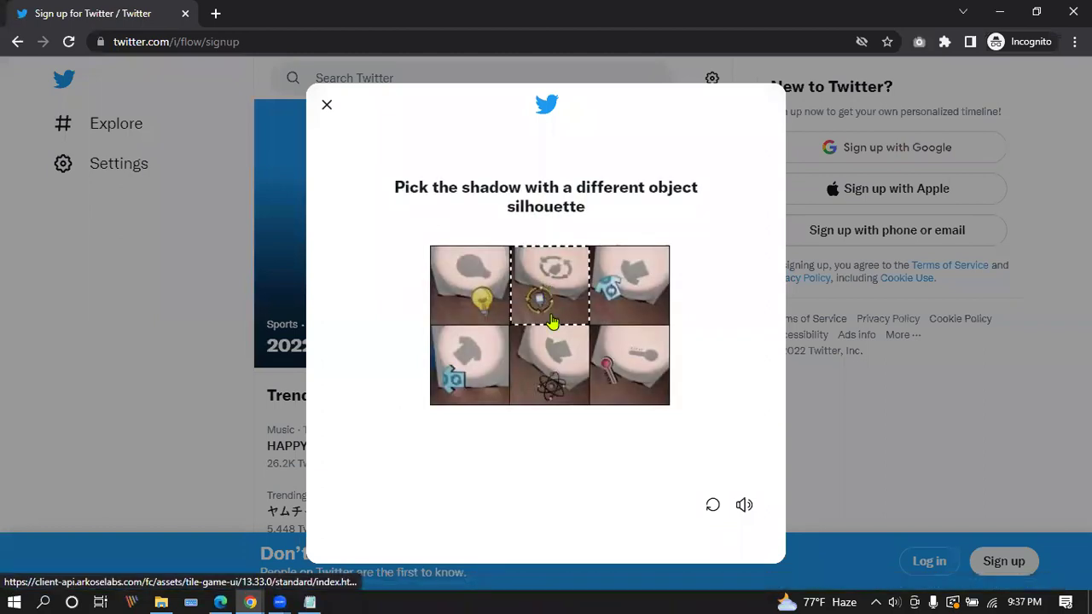
left_click(572, 376)
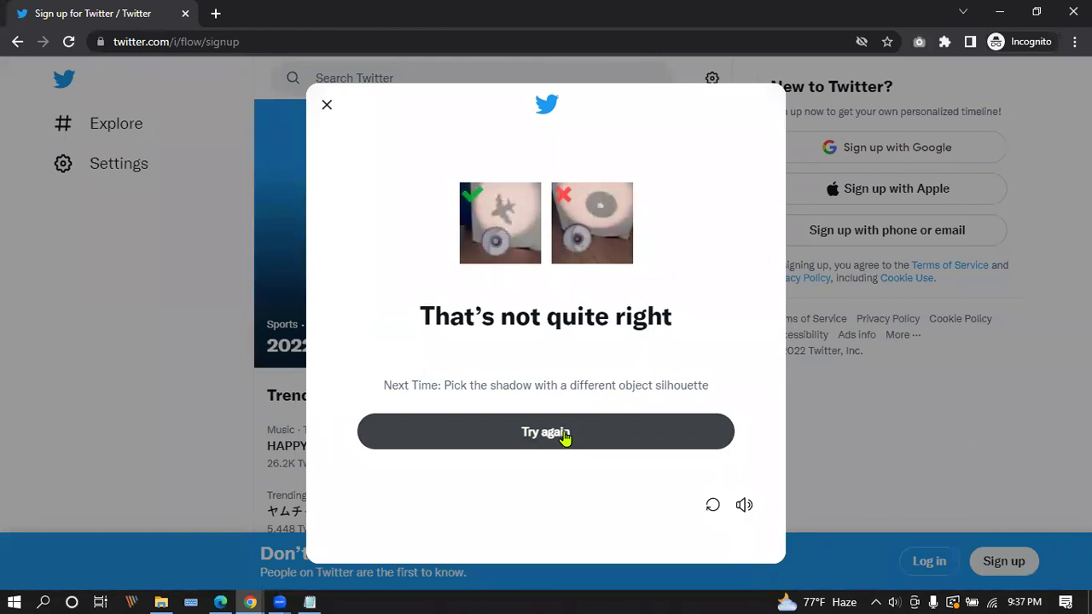
left_click(565, 434)
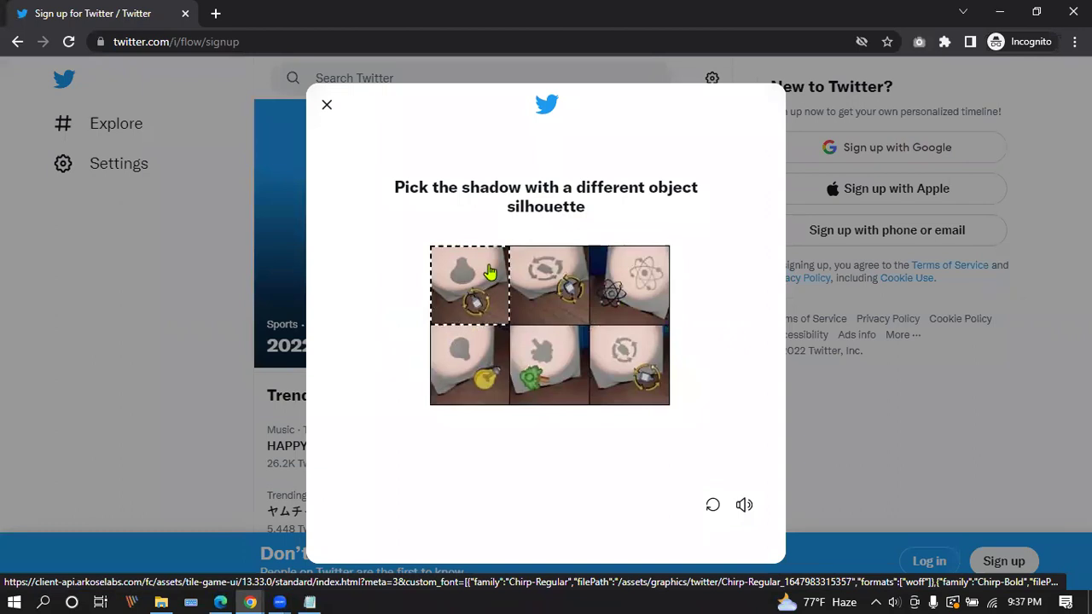
left_click(491, 271)
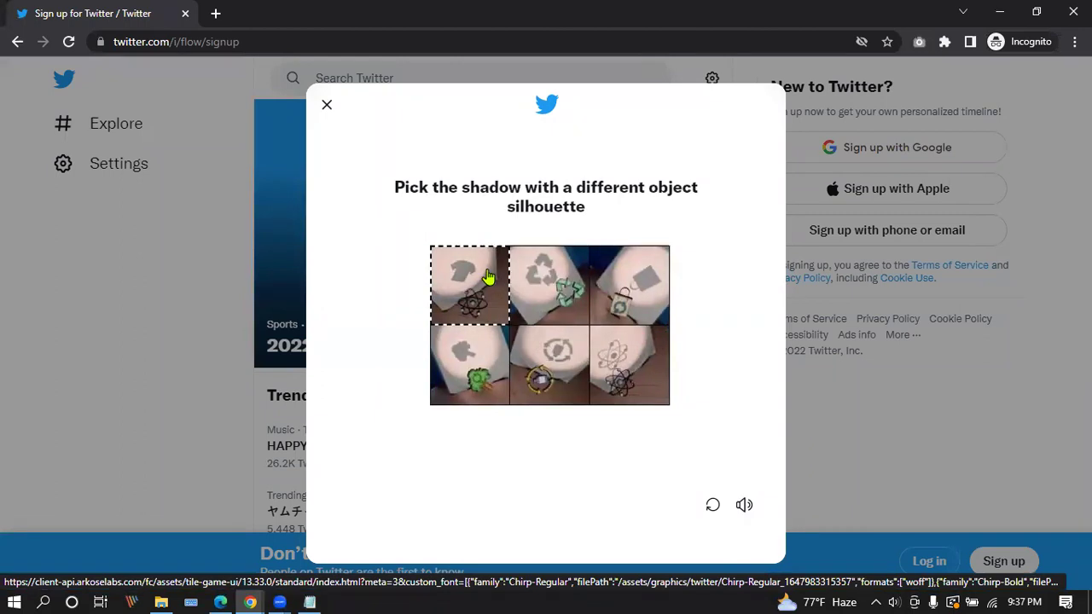
left_click(481, 287)
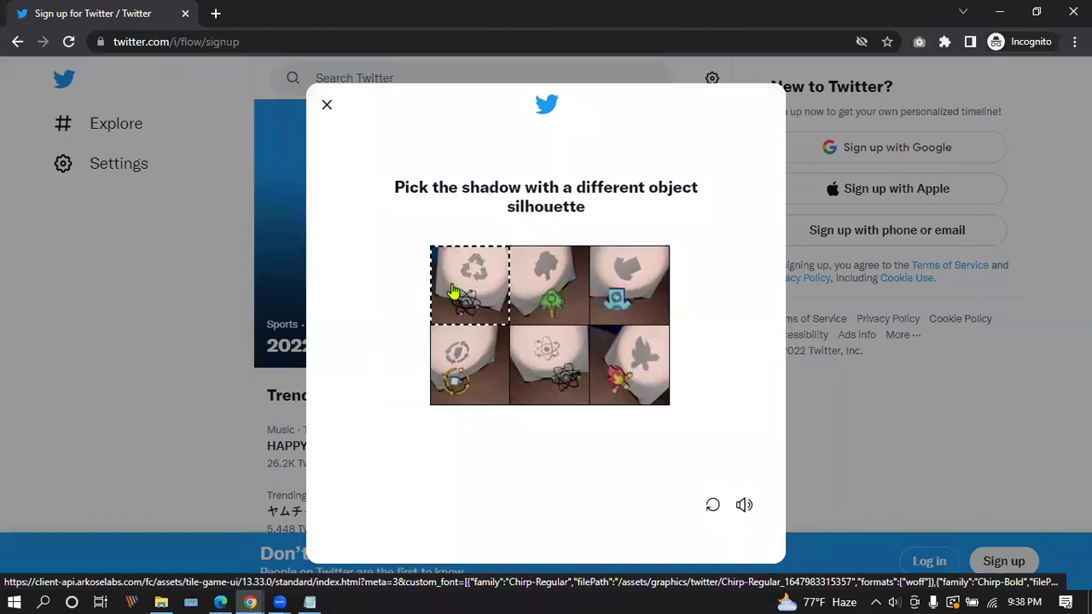
left_click(453, 293)
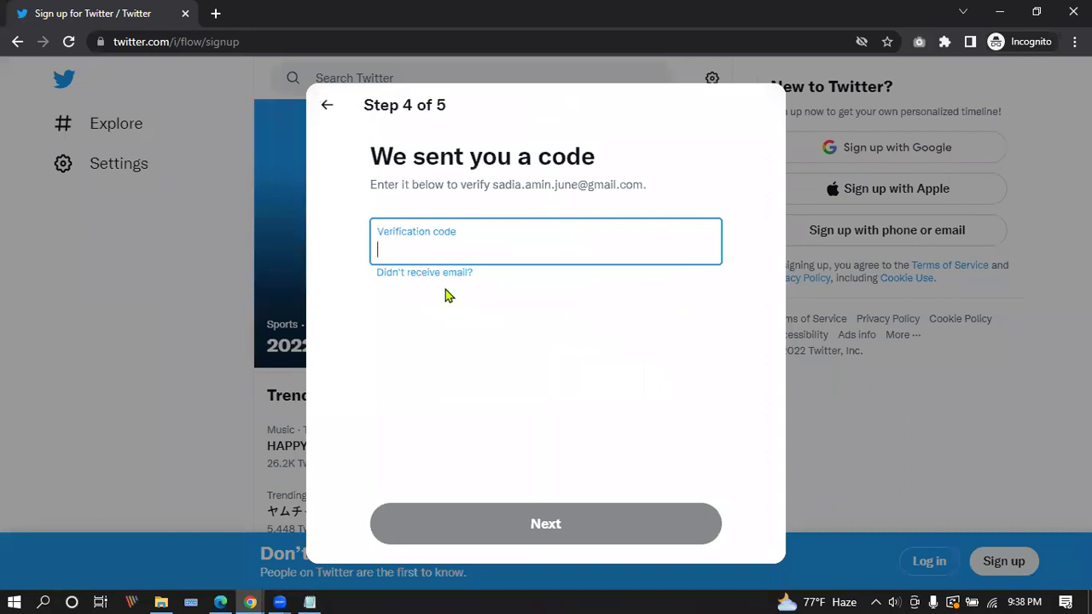
Enter the emailed verification code, correct the mistyped digits, and submit it
left_click(414, 249)
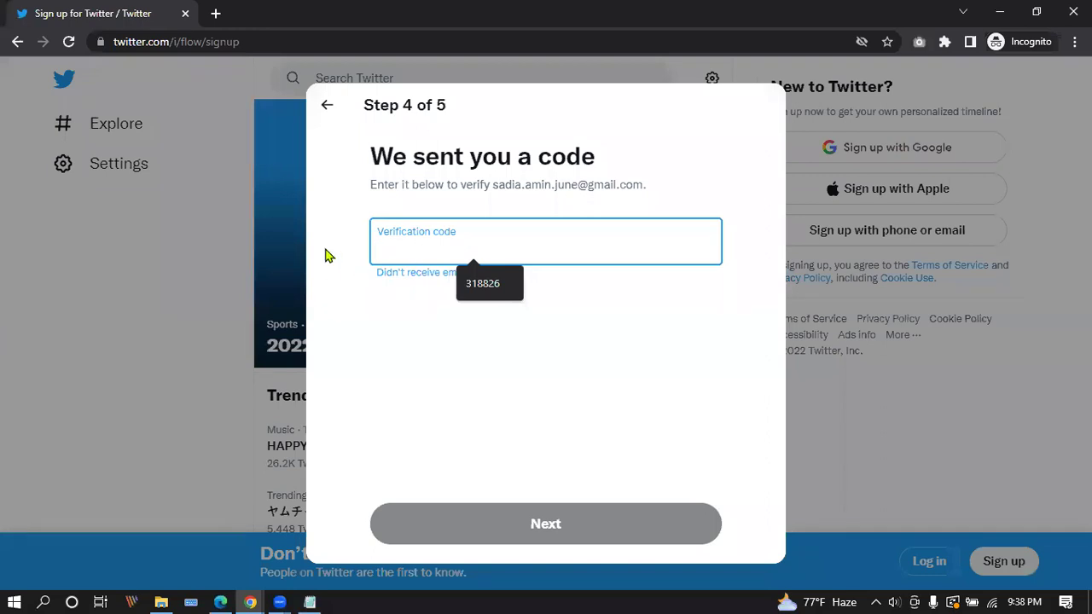
key("Down")
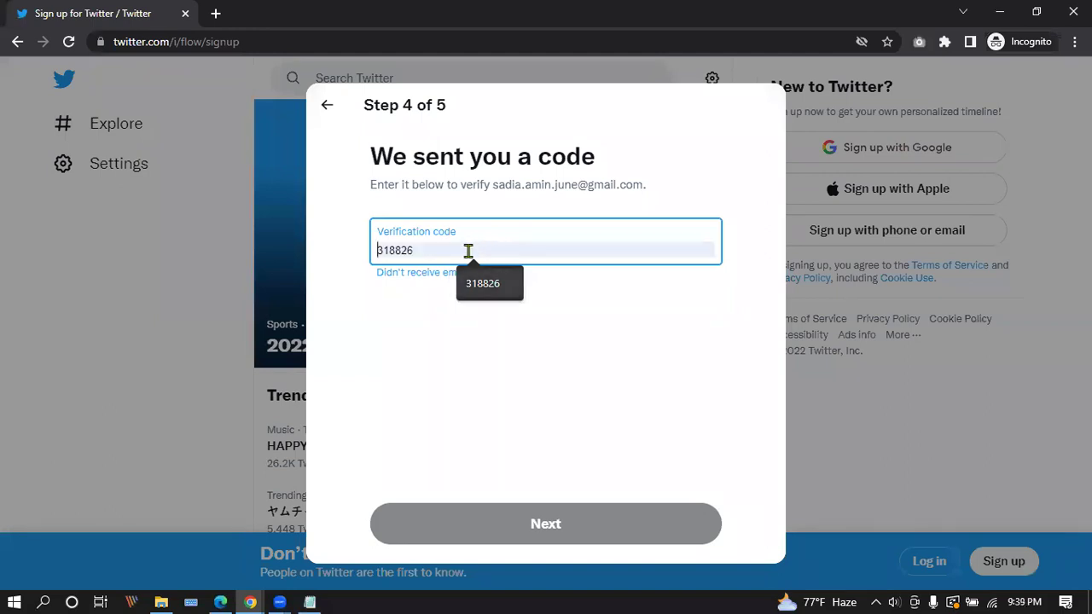
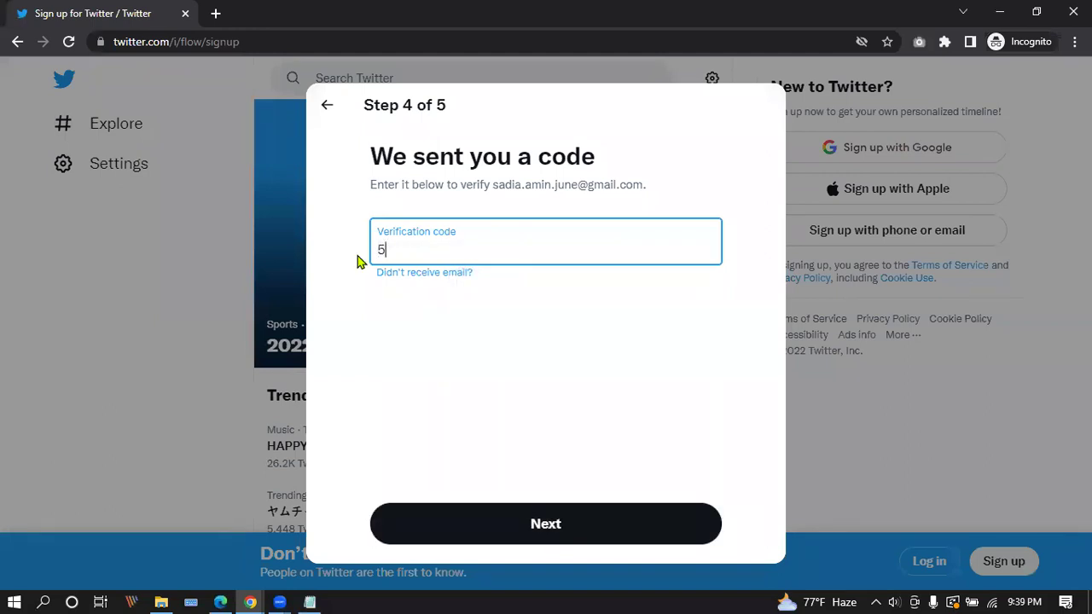
left_click(517, 520)
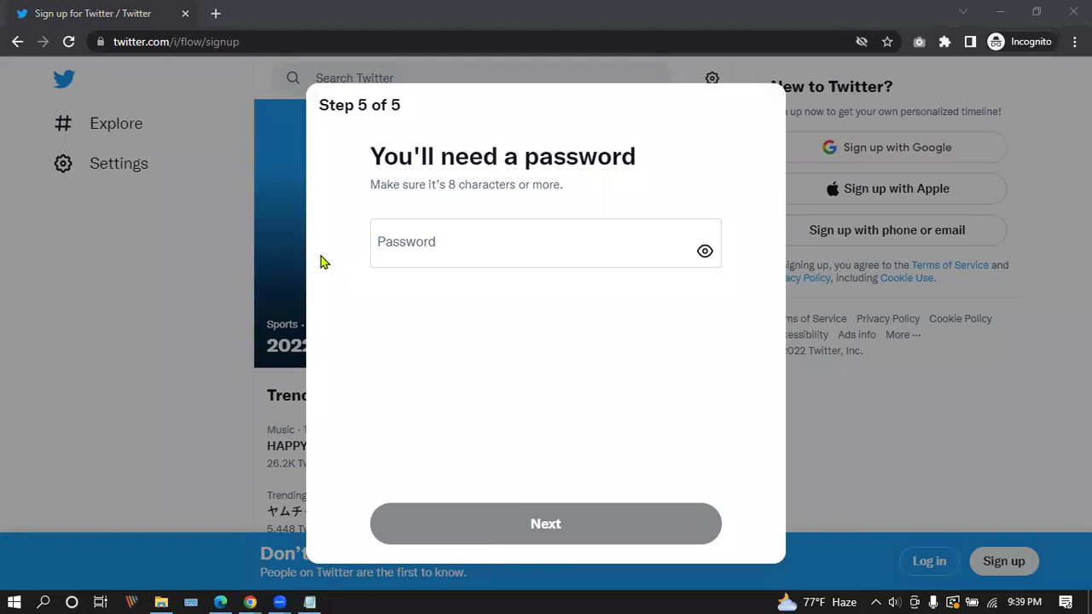
Paste the account password into the Password field and submit it
left_click(429, 249)
left_click(419, 244)
key("ctrl+v")
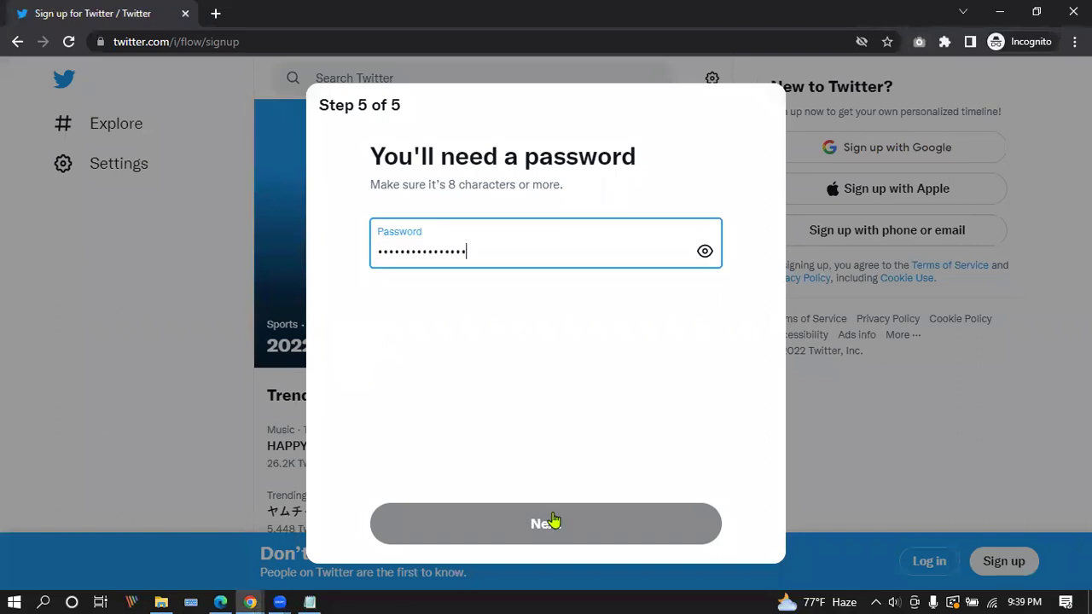
left_click(553, 520)
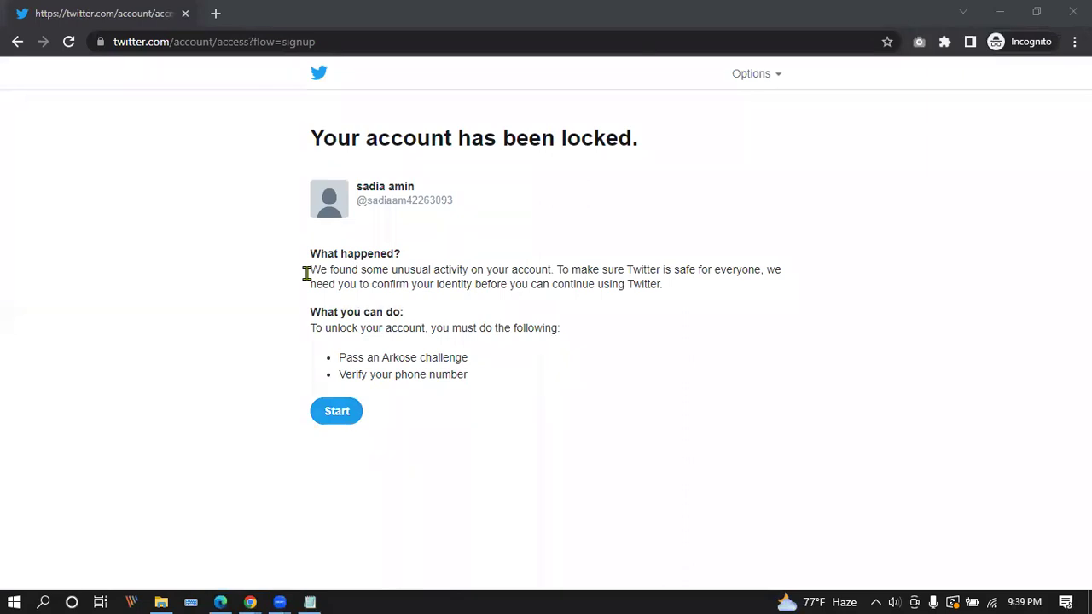
Start unlocking the locked account from the lock notice page
left_click(338, 416)
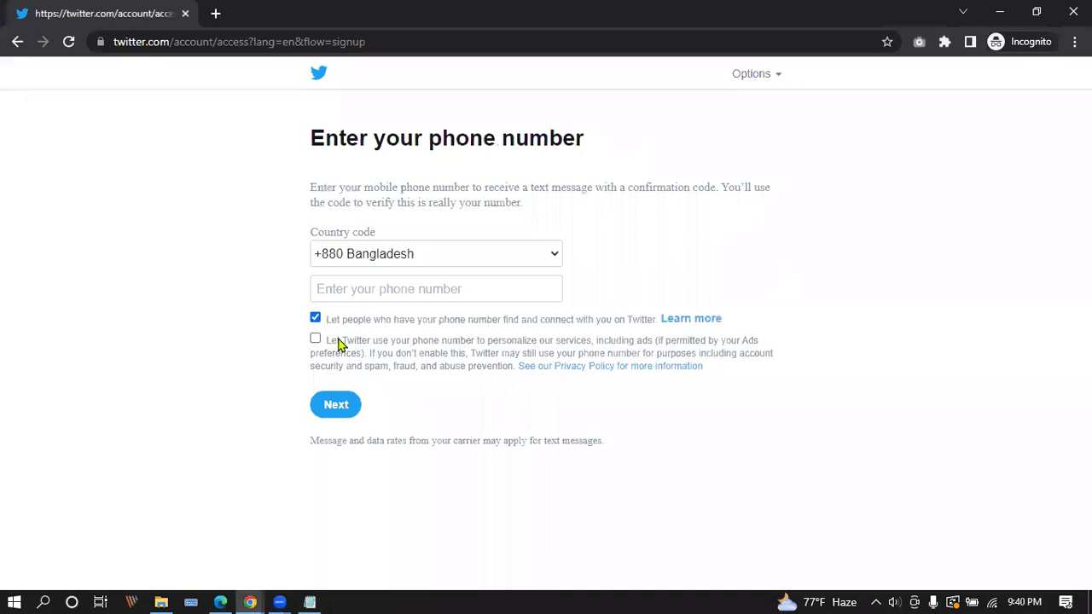
Keep +880 Bangladesh, allow phone-number personalization, paste the phone number and submit
left_click(456, 258)
left_click(459, 262)
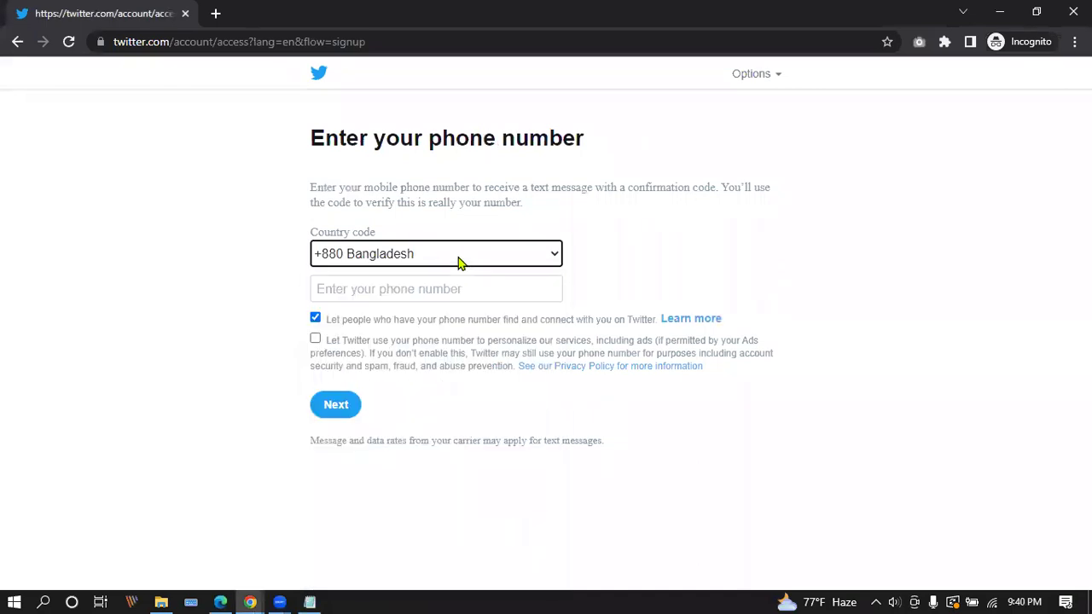
left_click(315, 340)
left_click(433, 292)
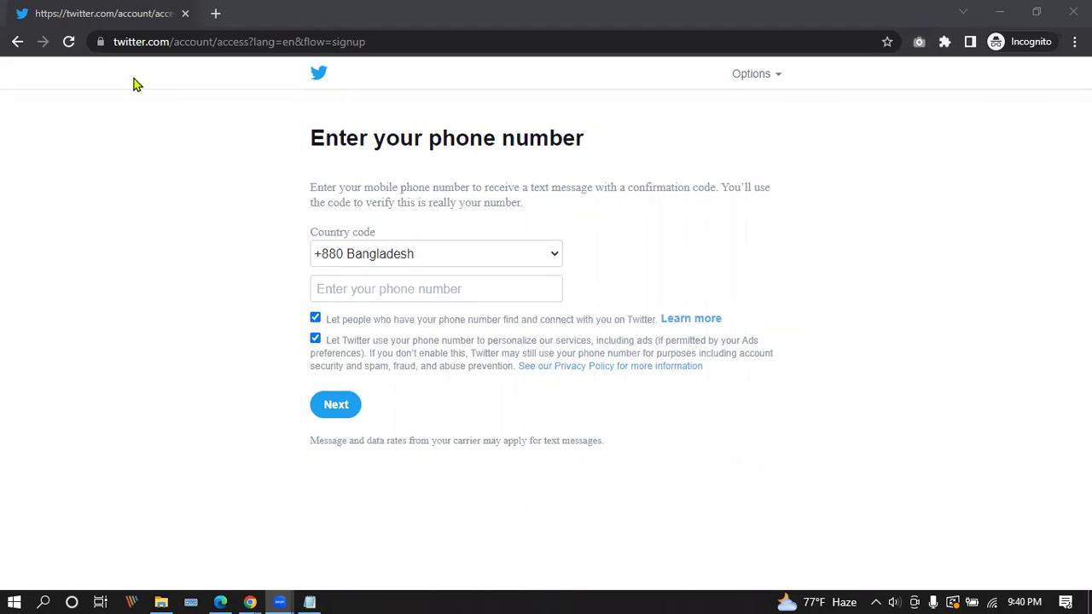
left_click(333, 285)
key("ctrl+v")
left_click(334, 404)
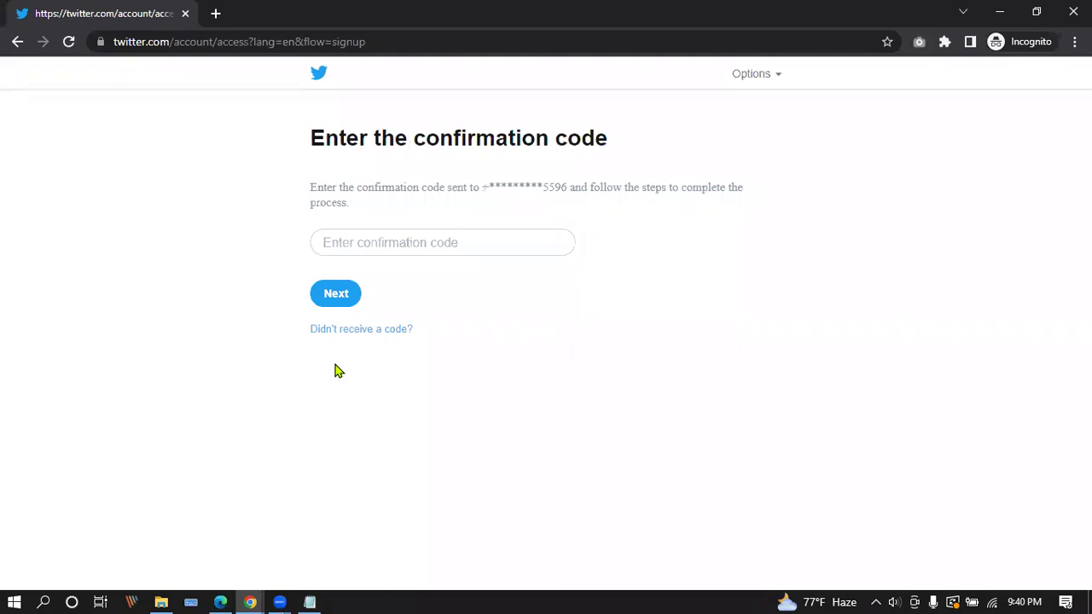
Paste the texted six-digit confirmation code and submit it
left_click(415, 246)
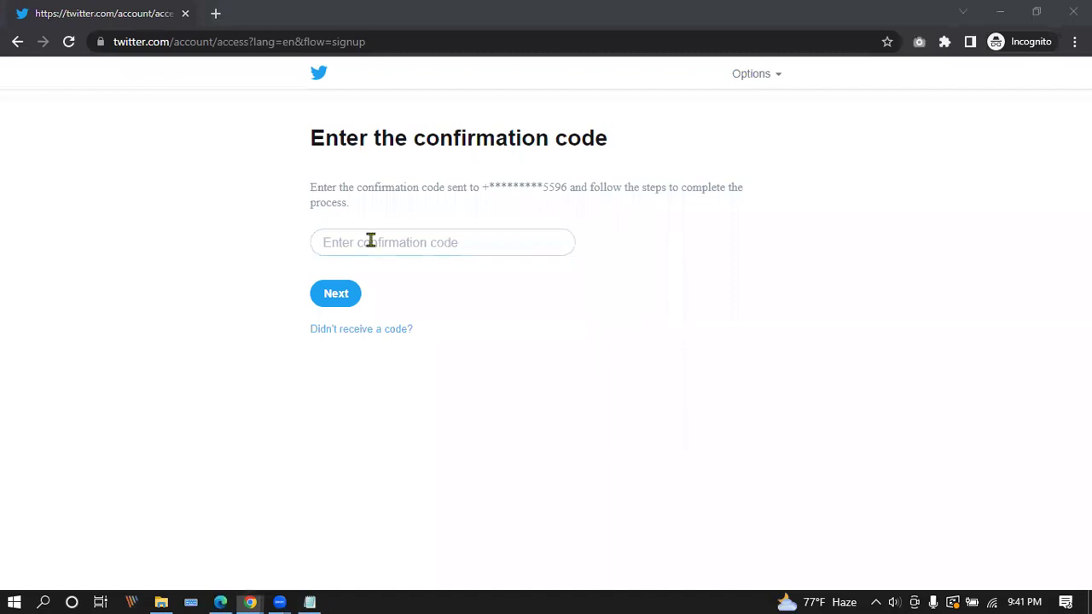
left_click(411, 250)
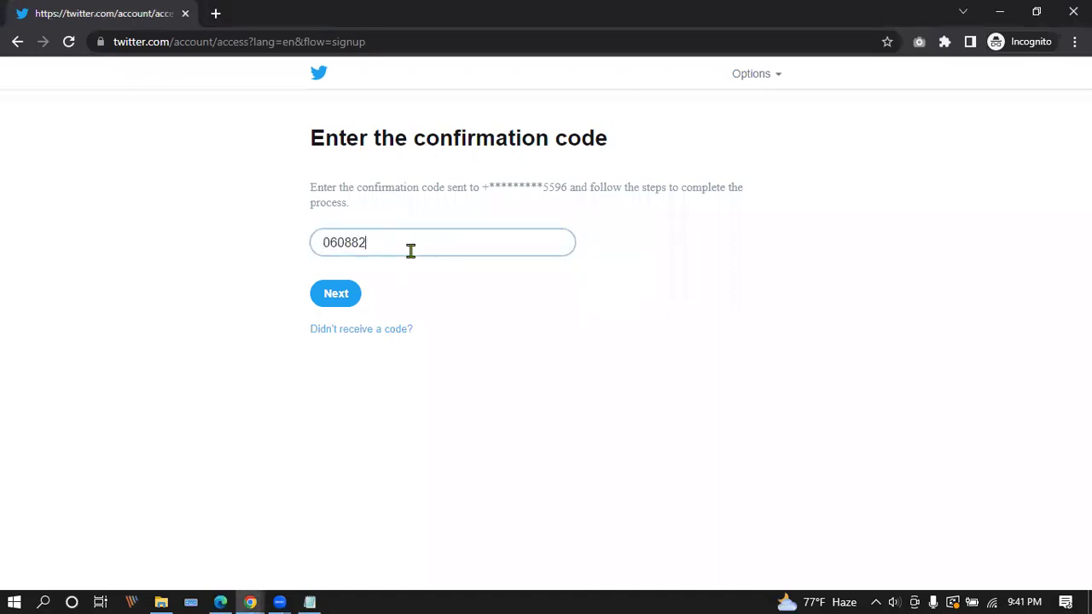
left_click(348, 296)
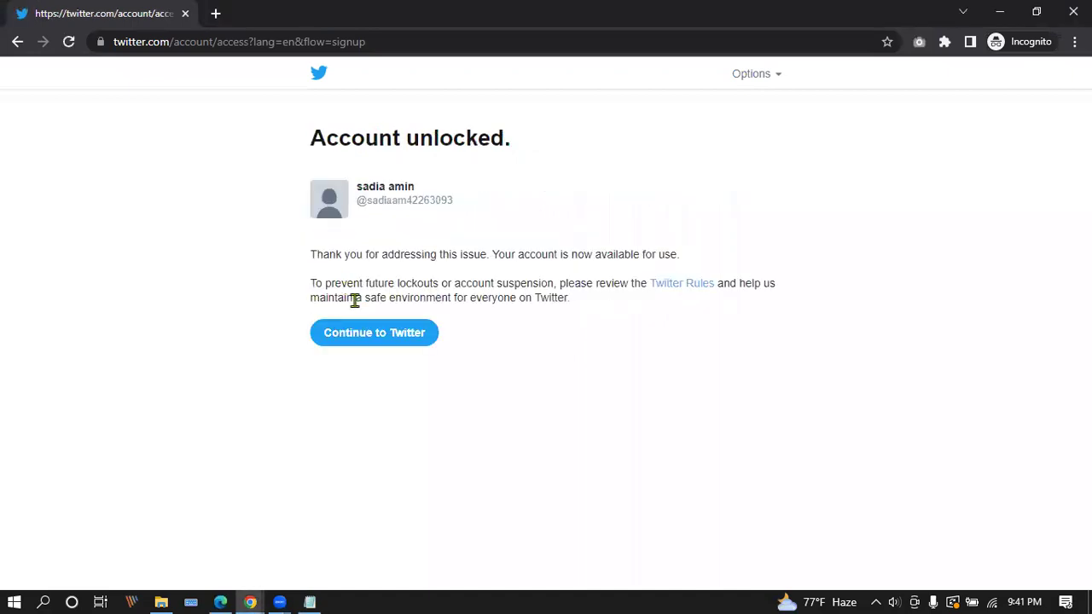
Continue into Twitter past the unlock notice, dismiss the error, and scroll the Home timeline
left_click(384, 341)
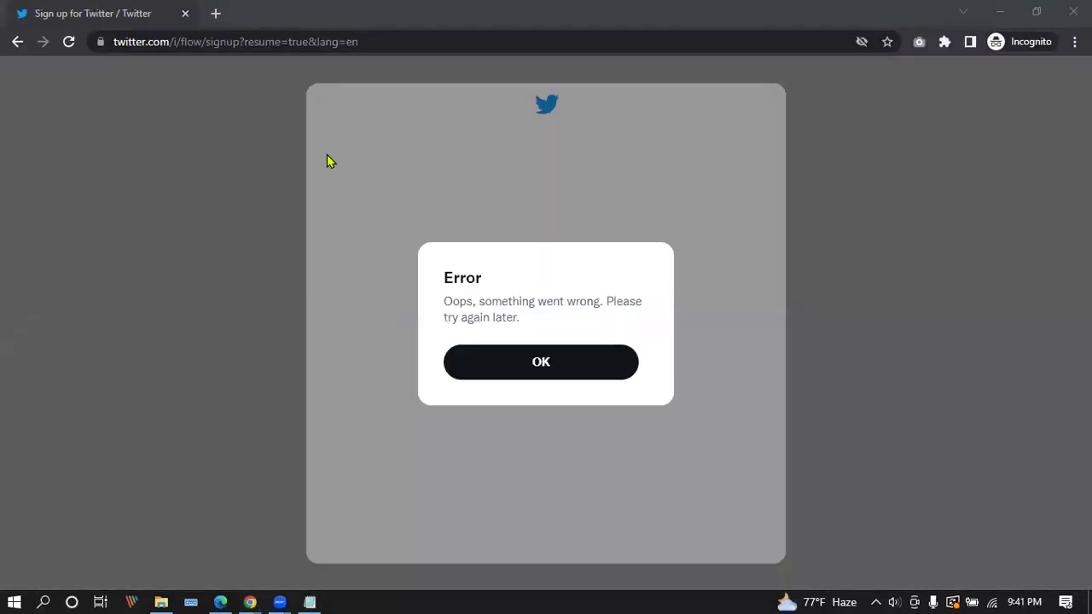
left_click(590, 365)
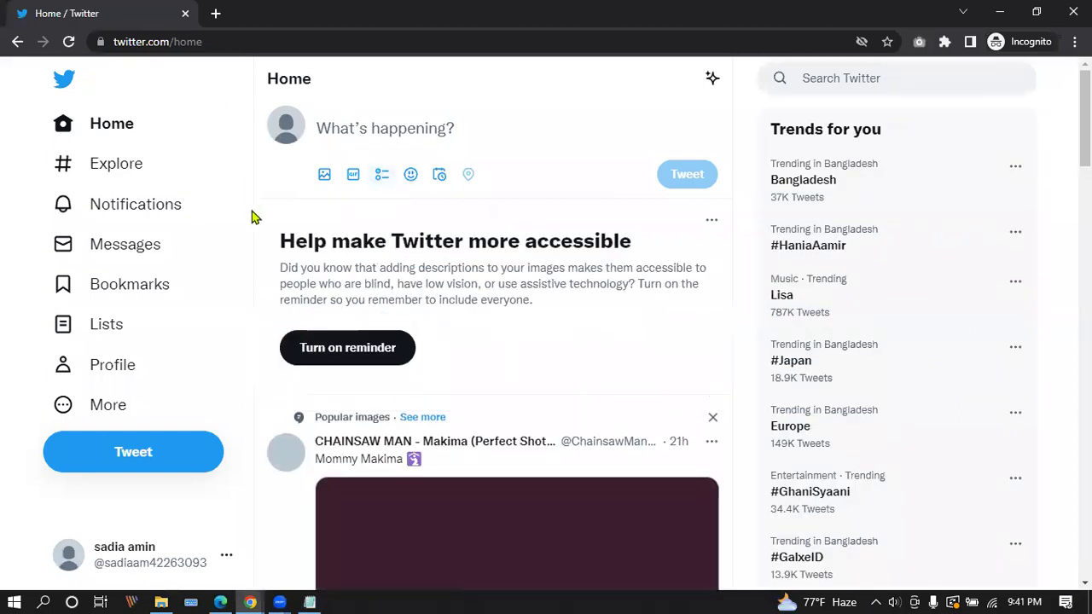
scroll(288, 157, "down", 15)
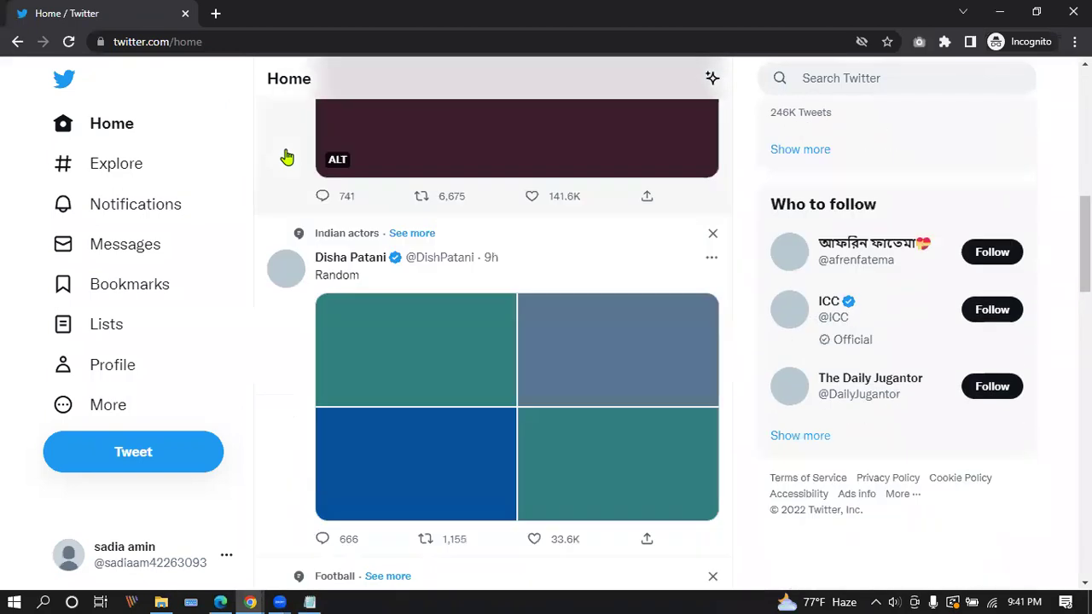
scroll(288, 157, "down", 10)
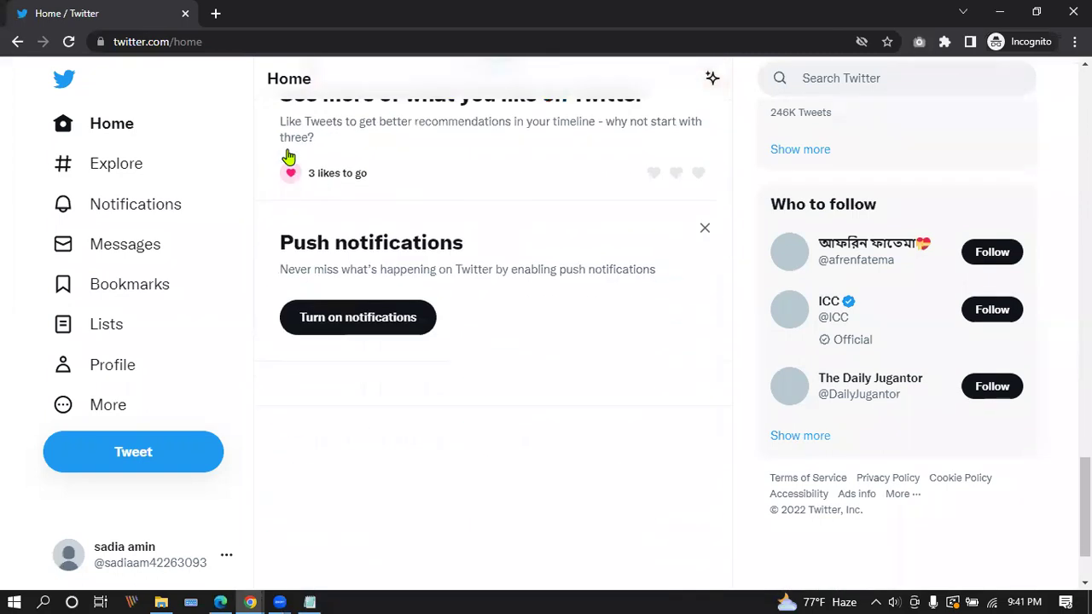
scroll(325, 154, "up", 20)
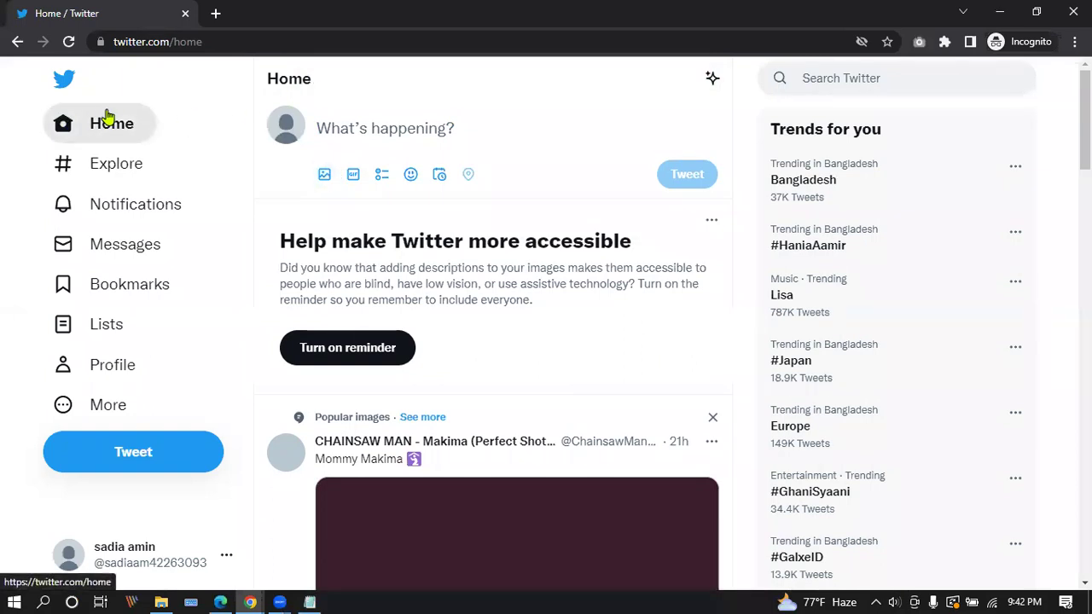
Browse the Explore page, then view the Notifications, Messages and Bookmarks pages
left_click(140, 162)
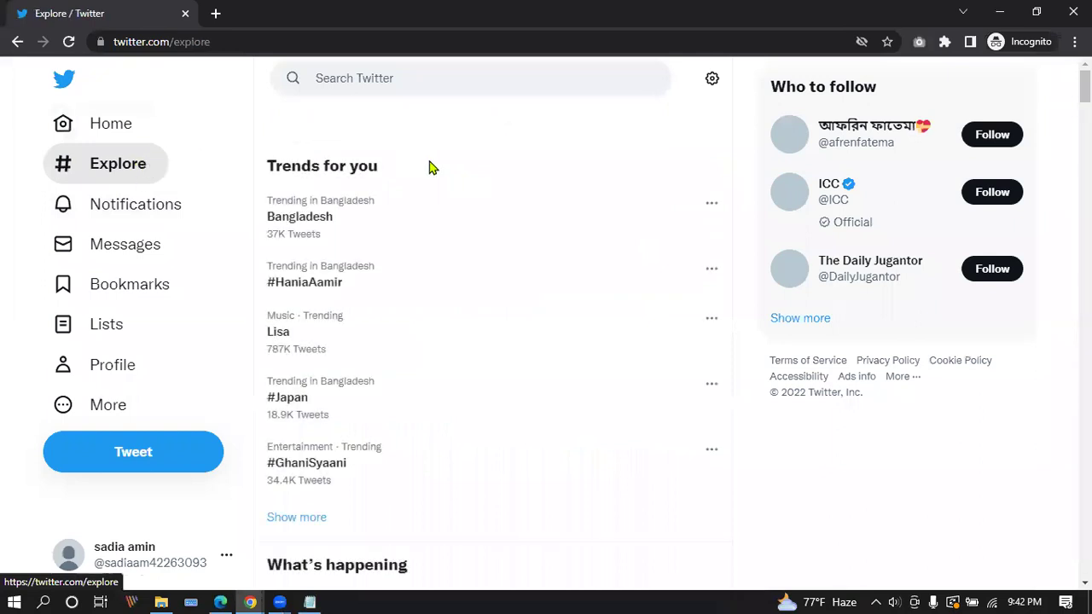
scroll(252, 201, "down", 5)
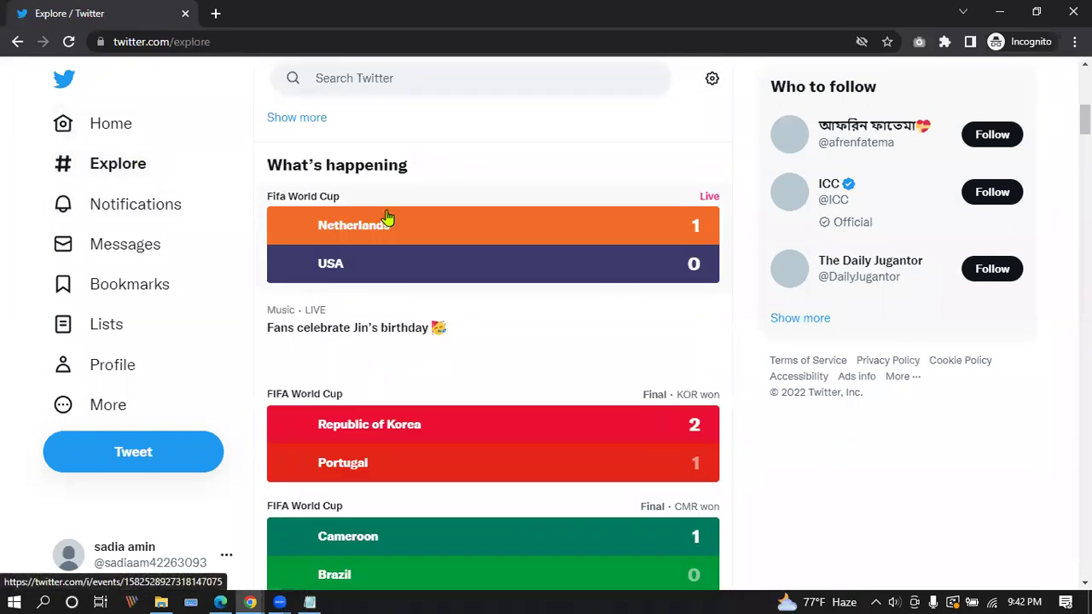
scroll(426, 214, "down", 15)
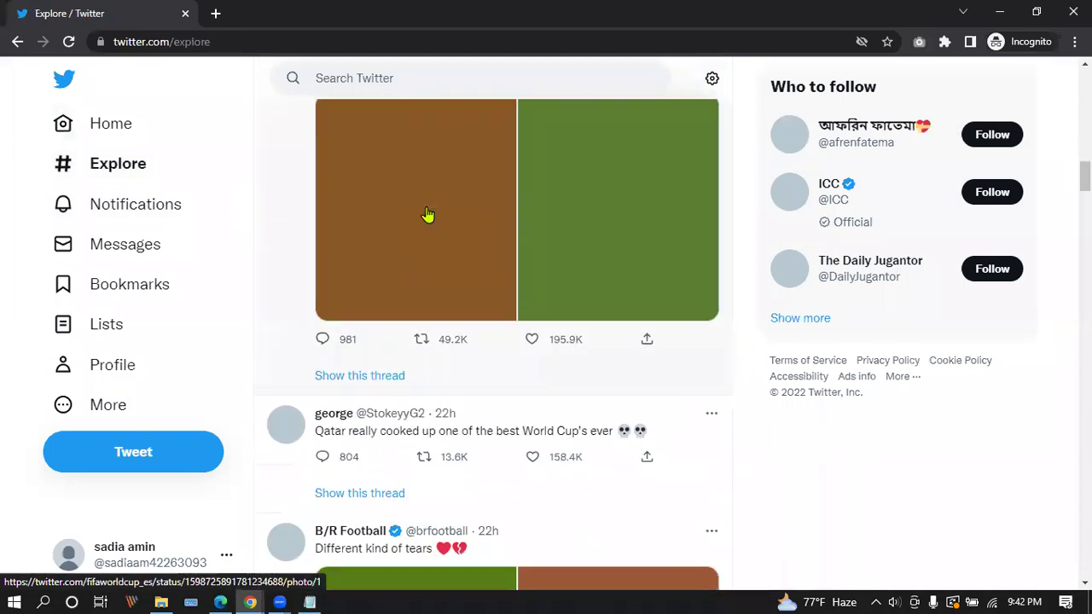
scroll(429, 213, "up", 3)
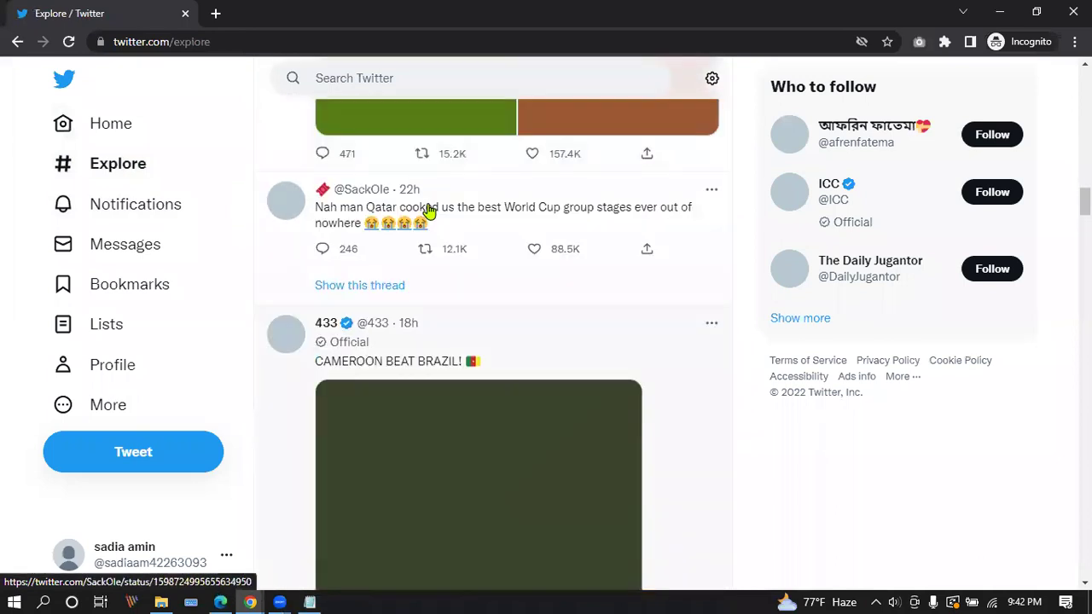
left_click(142, 206)
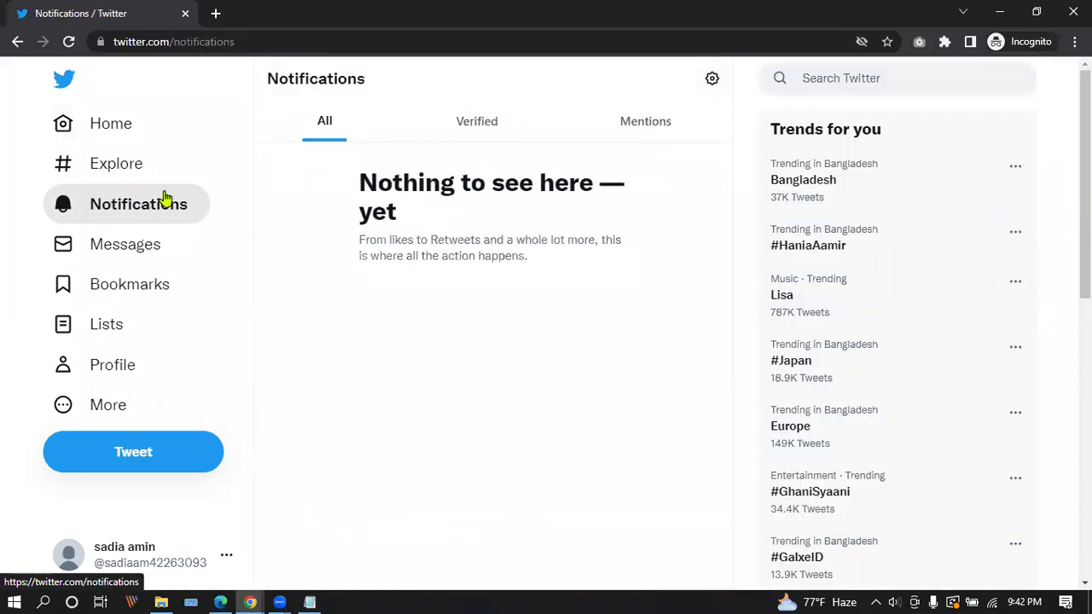
left_click(159, 247)
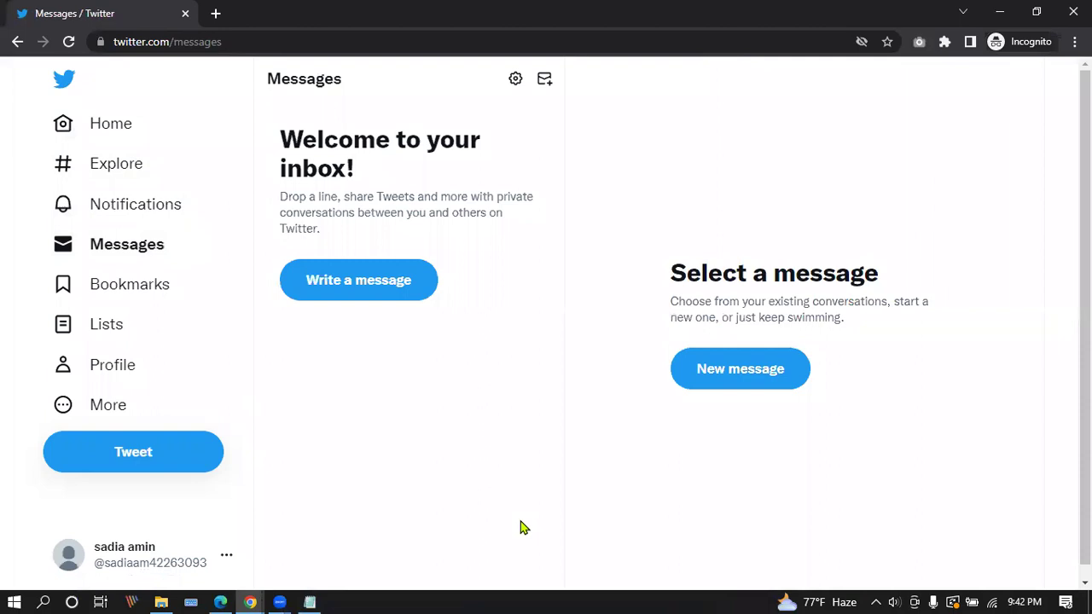
left_click(159, 285)
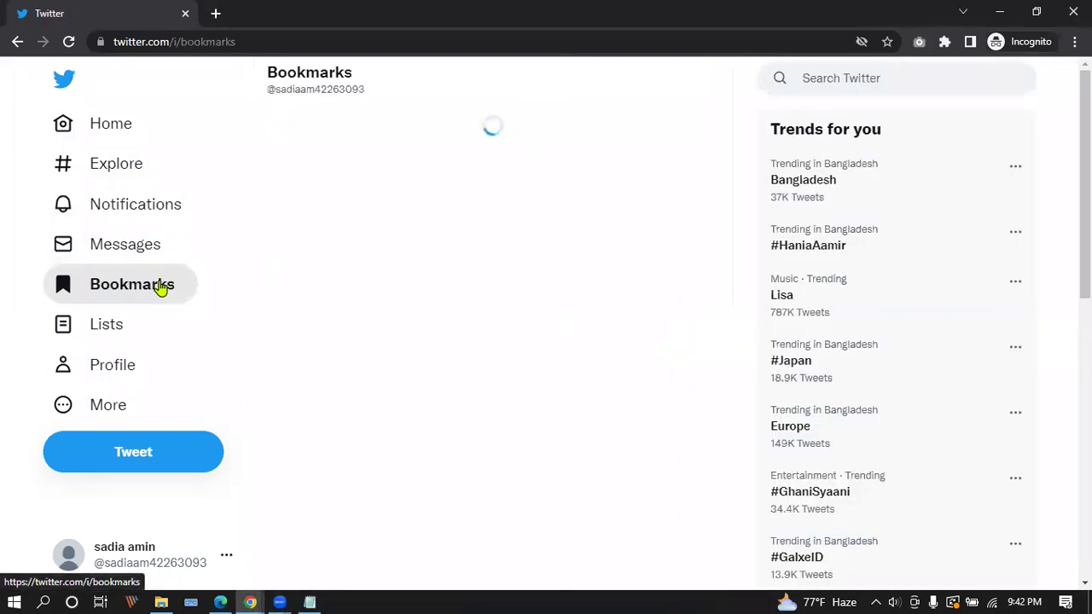
Return to Home and open, then close, a tweet's share options without bookmarking
left_click(103, 128)
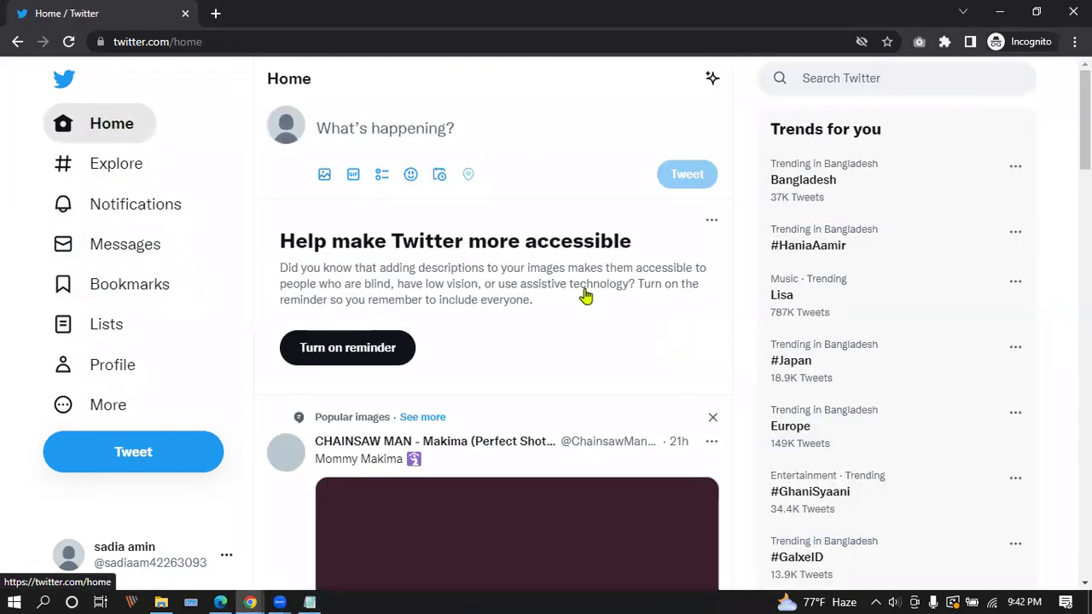
scroll(459, 293, "down", 8)
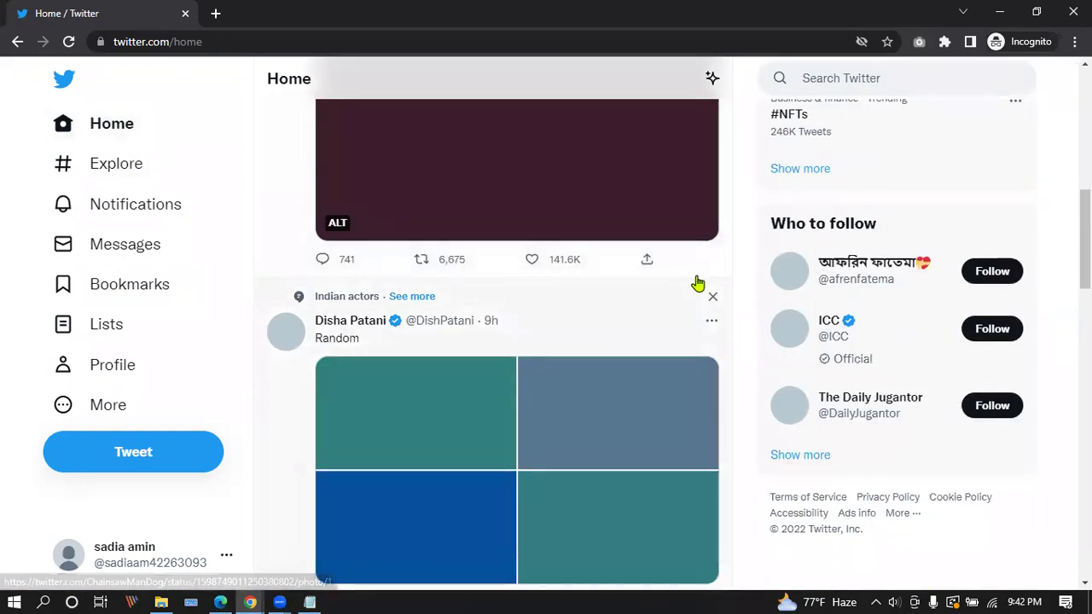
left_click(661, 267)
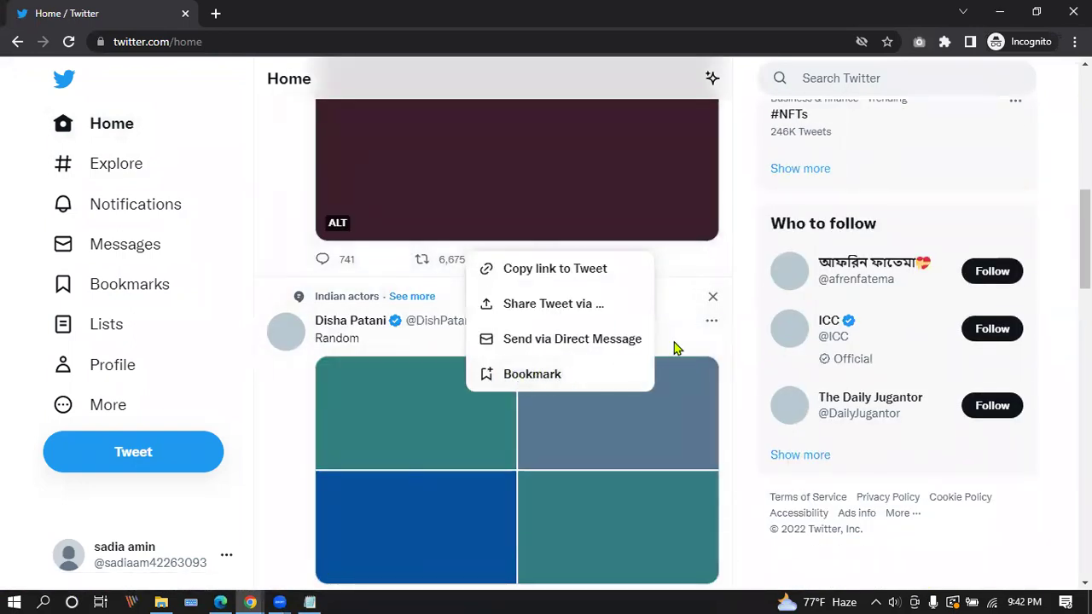
left_click(756, 334)
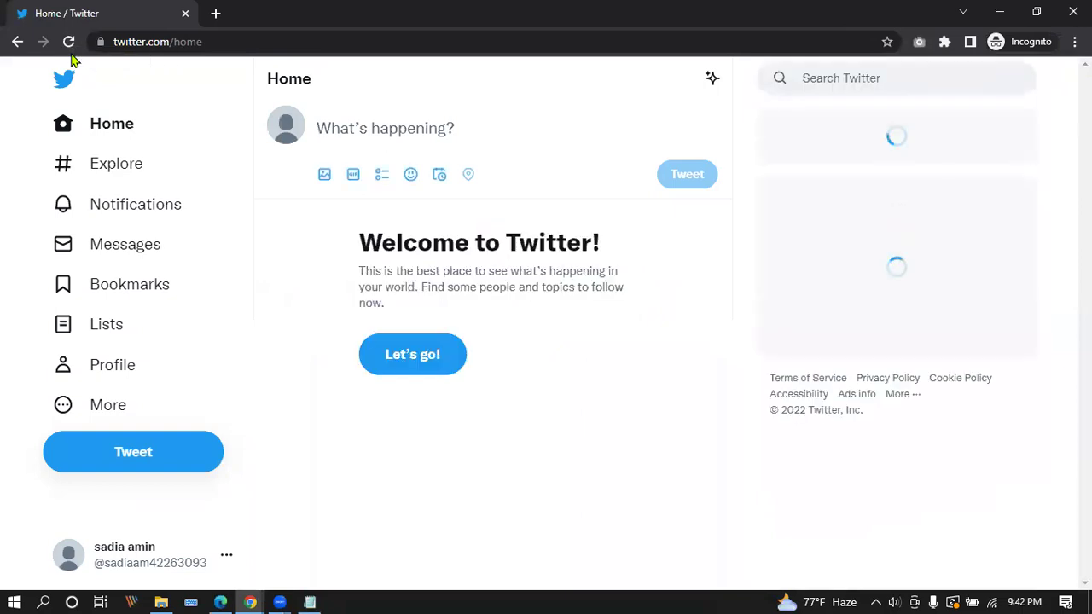
Open the Connect suggestions and follow ICC, FIFA World Cup and one more account
scroll(512, 261, "down", 5)
scroll(512, 251, "up", 5)
left_click(419, 370)
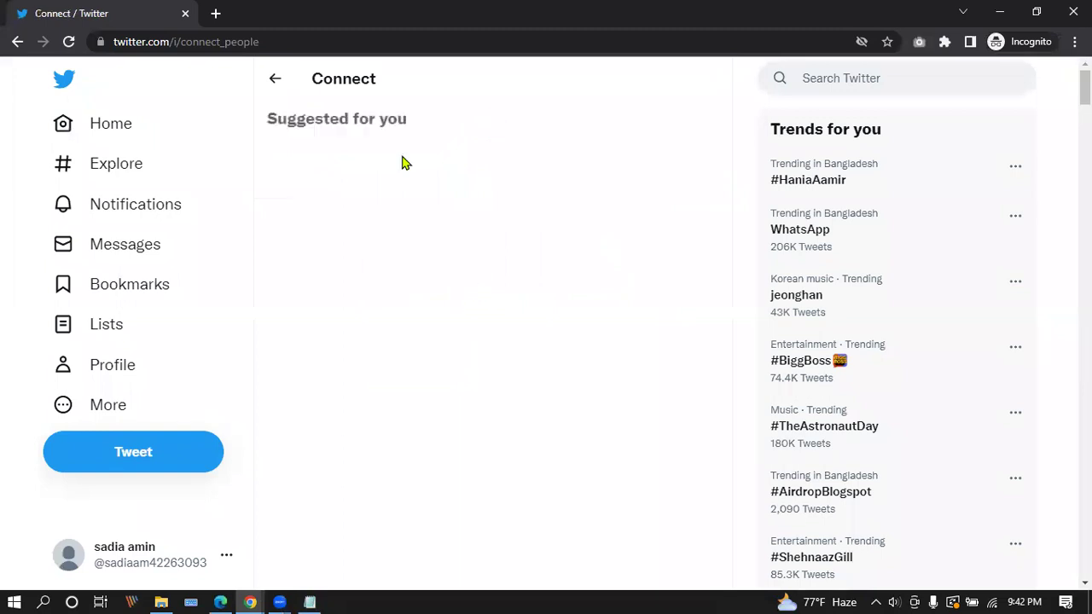
left_click(273, 82)
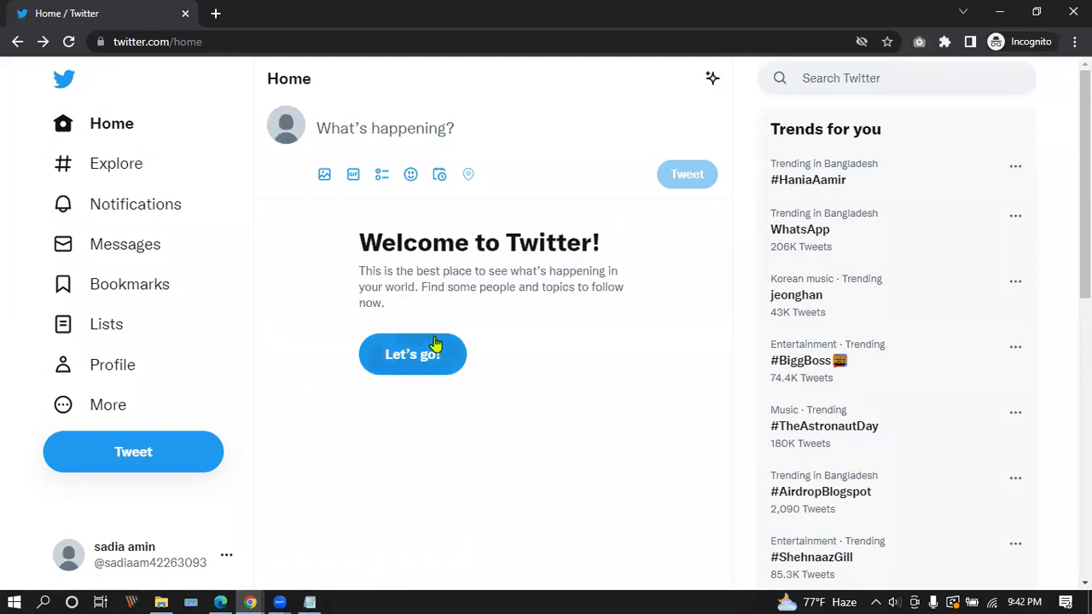
left_click(407, 354)
left_click(707, 166)
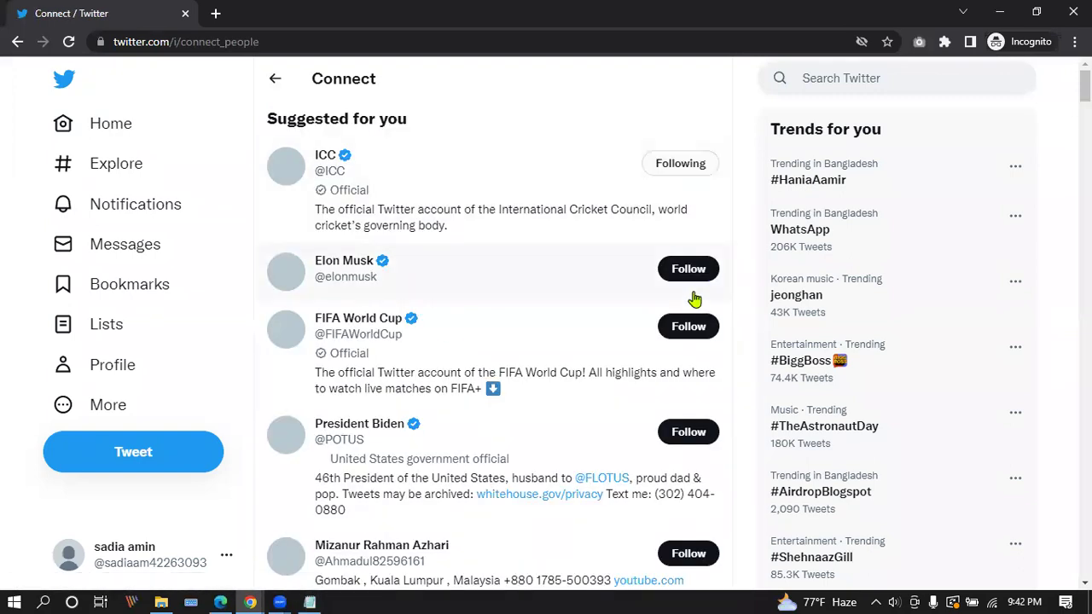
left_click(680, 331)
left_click(688, 271)
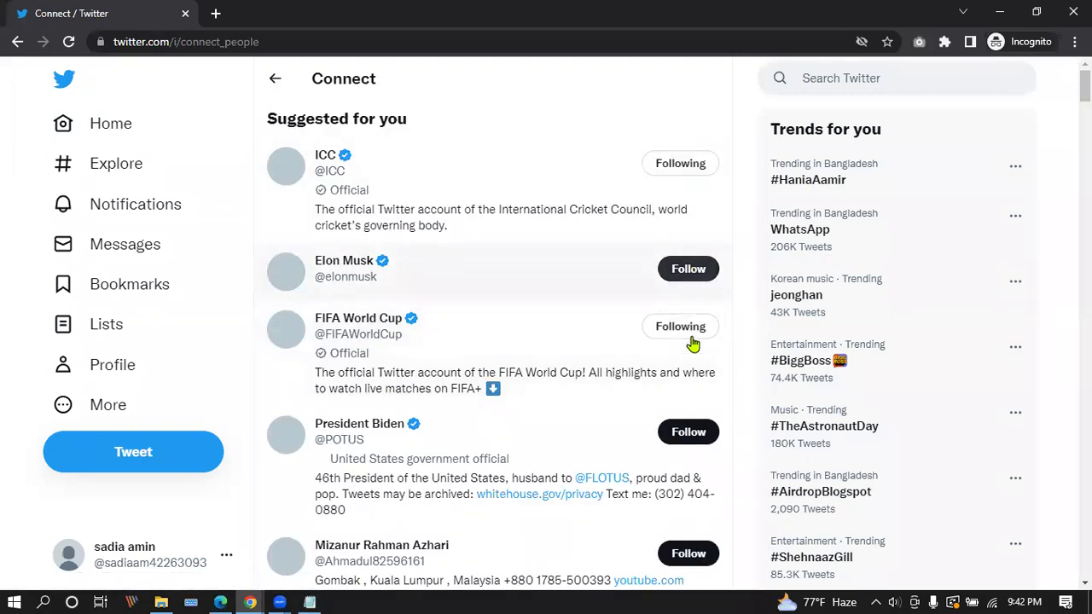
Follow Mizanur Rahman Azhari and Barça Universal, then go back to the Home feed
scroll(674, 401, "down", 2)
scroll(658, 349, "down", 2)
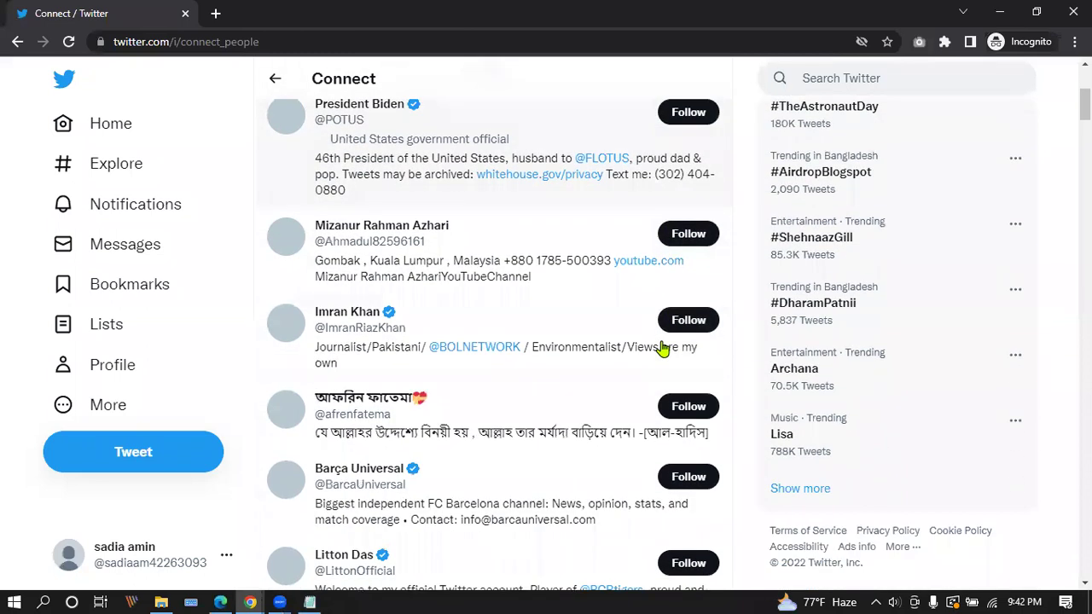
left_click(688, 235)
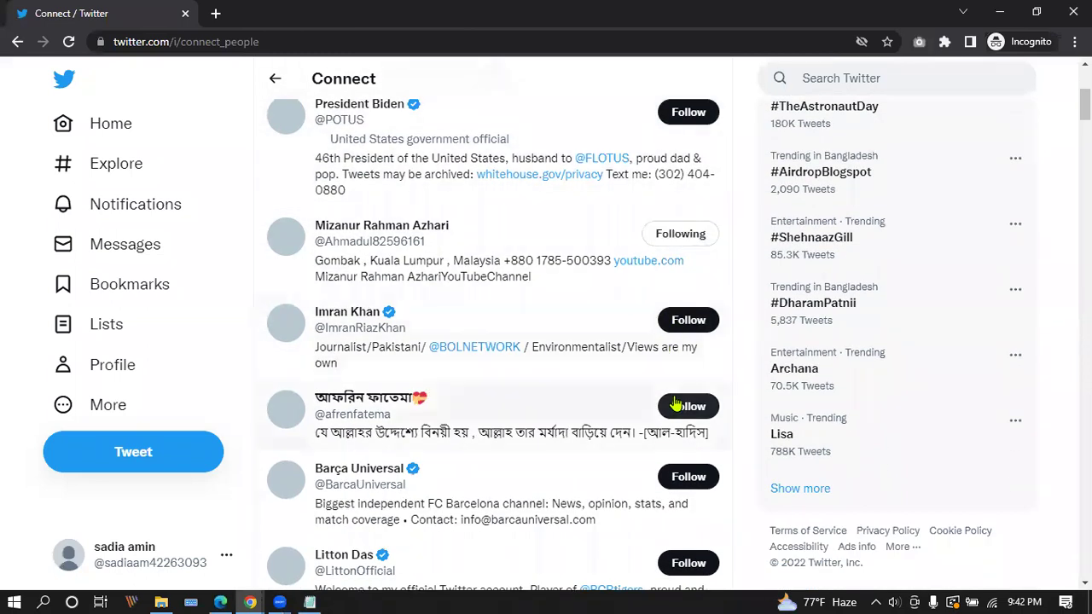
scroll(648, 324, "down", 1)
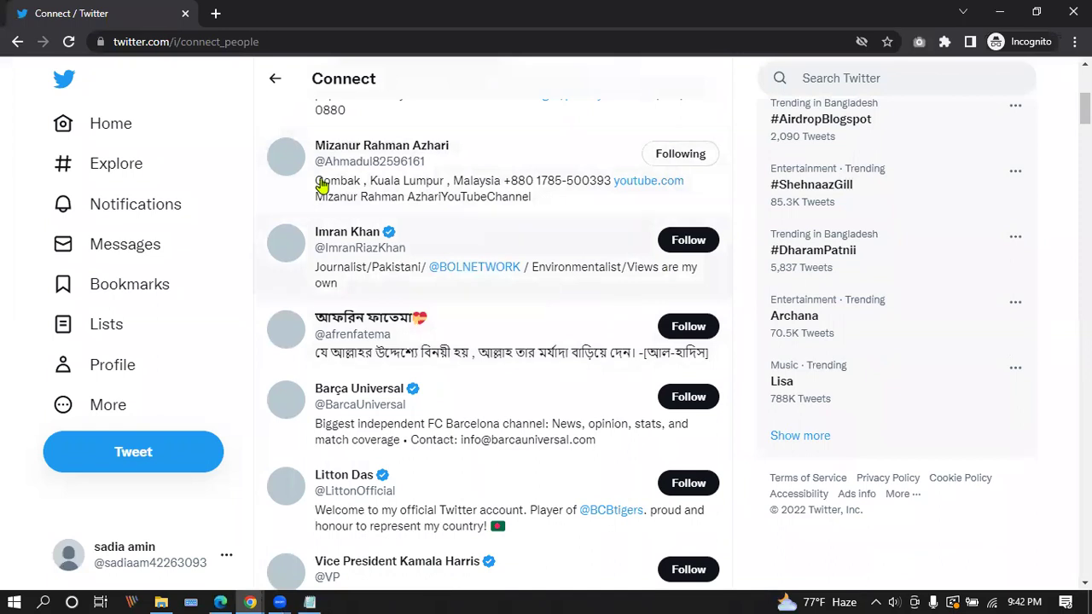
left_click(688, 397)
scroll(341, 171, "up", 5)
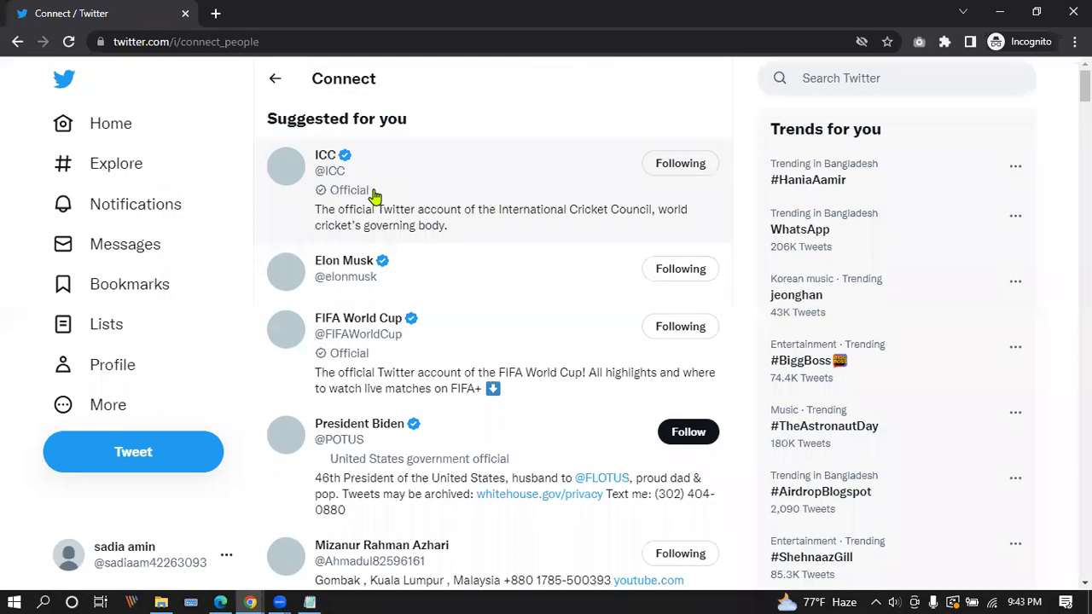
left_click(274, 79)
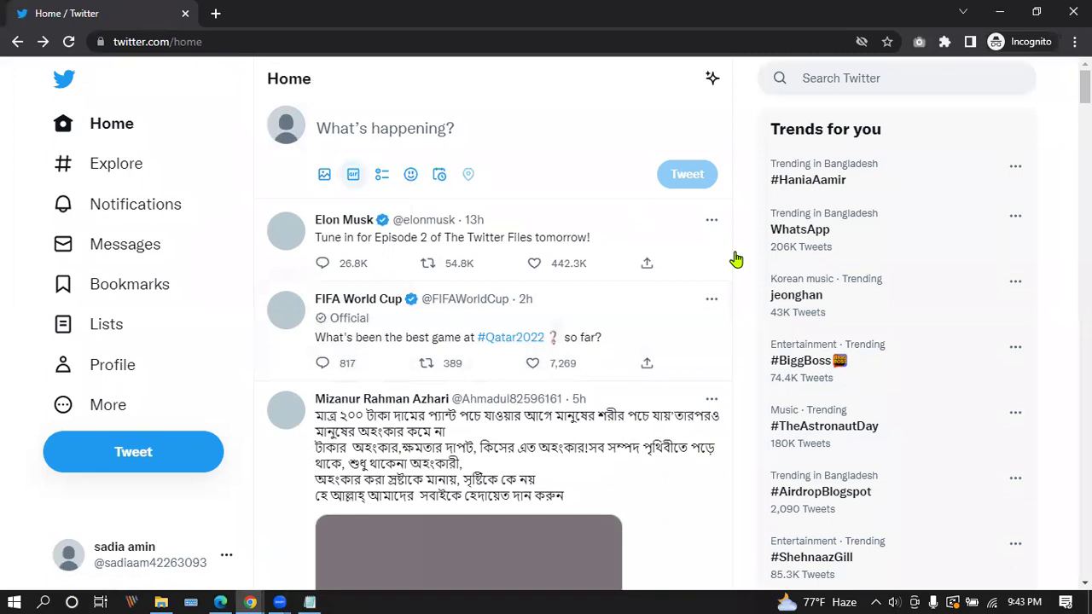
Scroll the timeline to the ICC #BANvIND tweet and discard a started reply to it
scroll(575, 285, "down", 5)
scroll(576, 284, "up", 5)
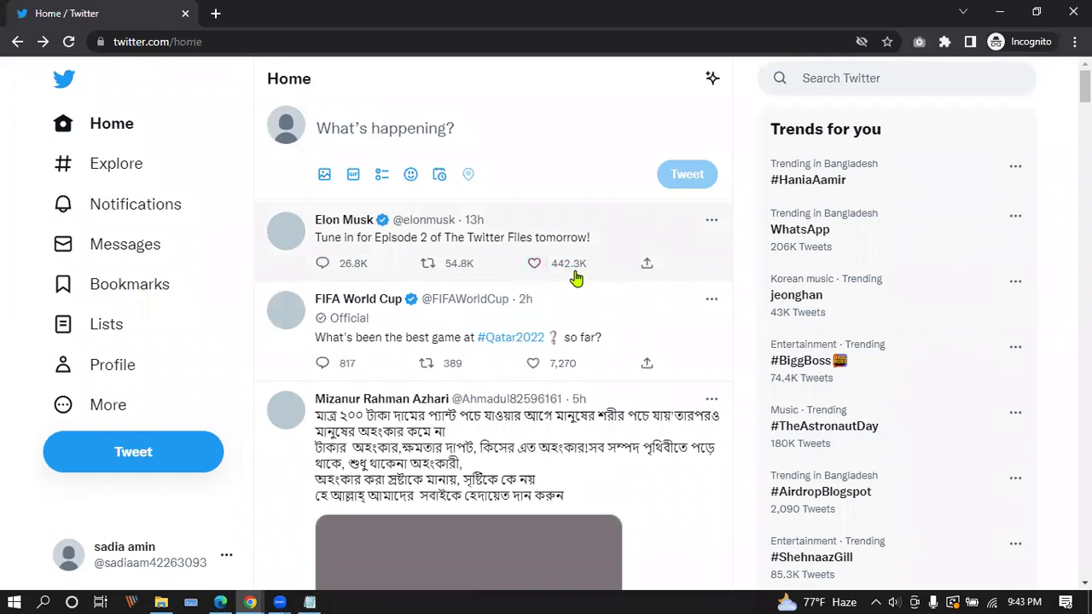
scroll(576, 279, "down", 8)
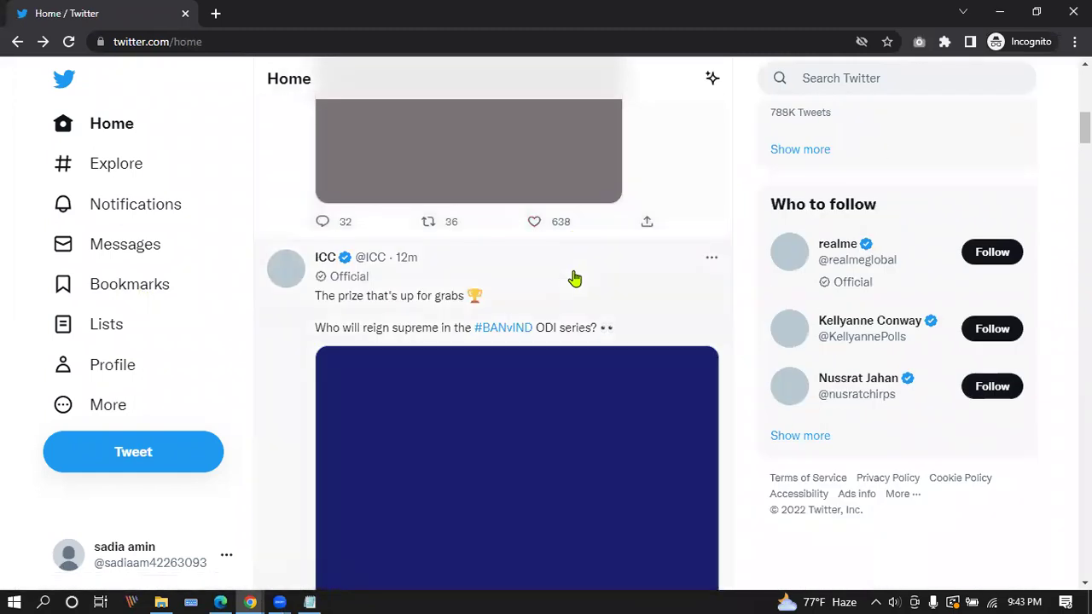
scroll(576, 279, "up", 10)
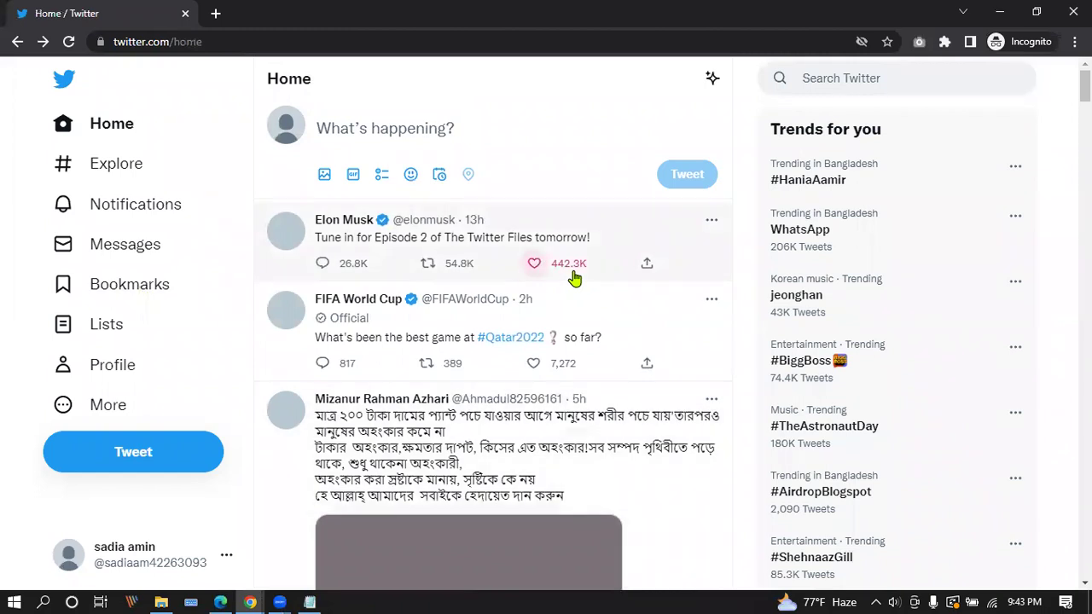
scroll(575, 277, "down", 10)
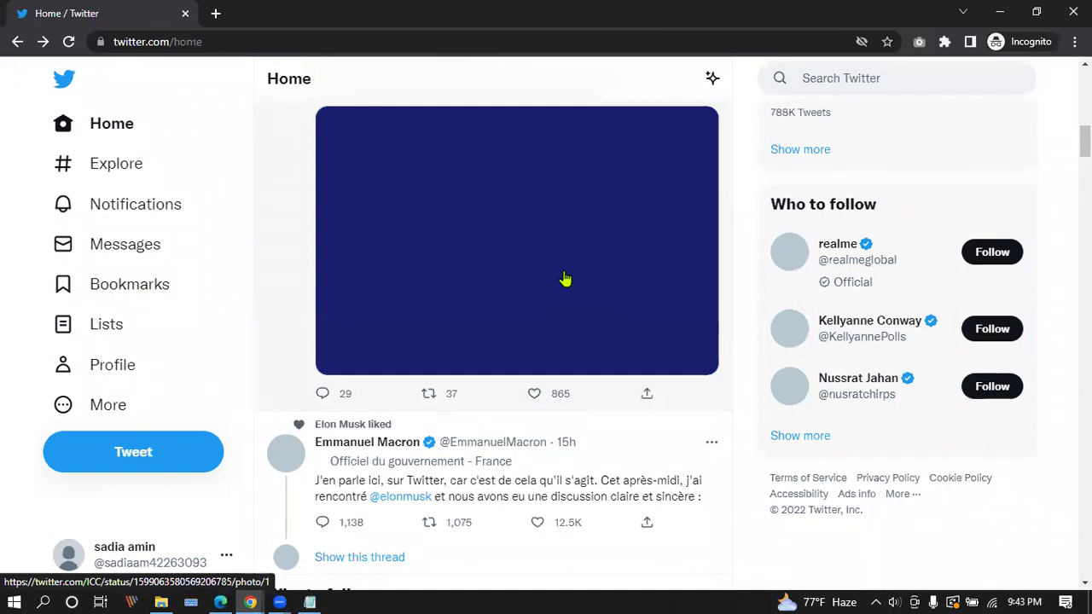
scroll(574, 279, "down", 5)
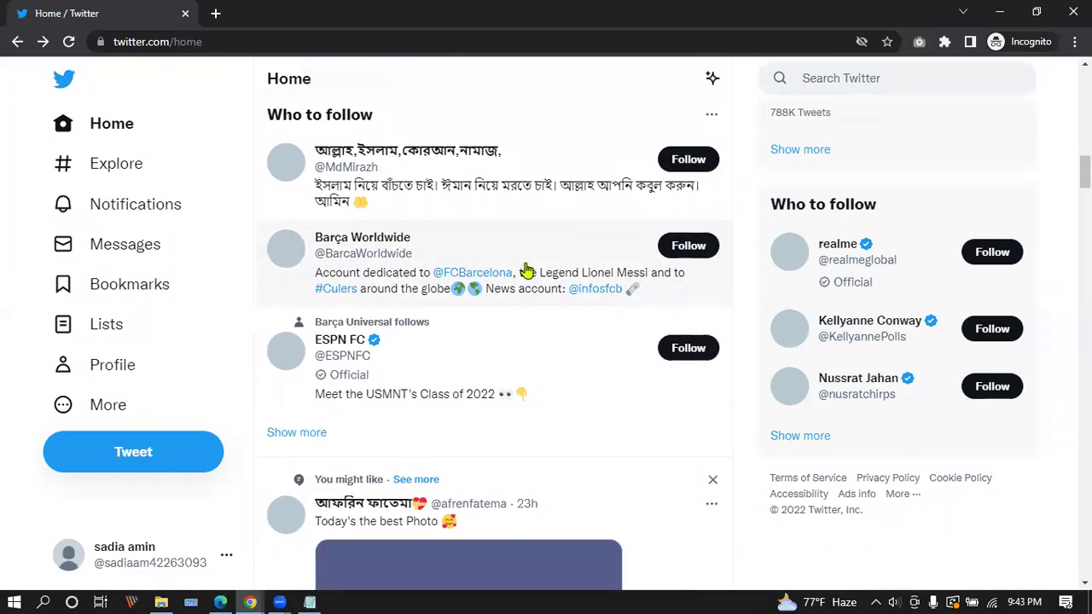
mouse_move(465, 273)
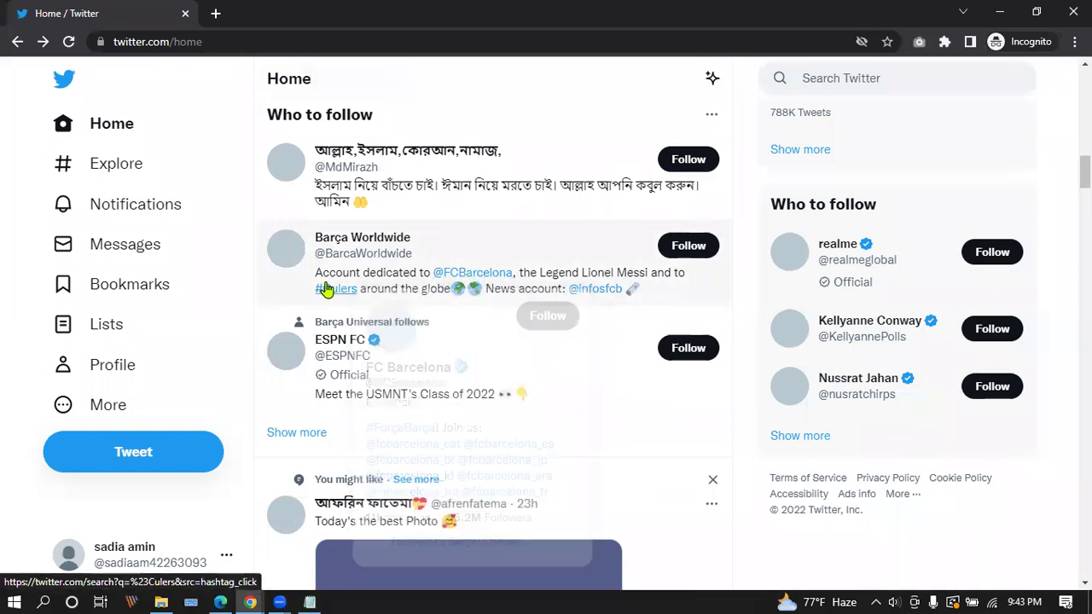
scroll(615, 345, "down", 5)
scroll(615, 345, "up", 5)
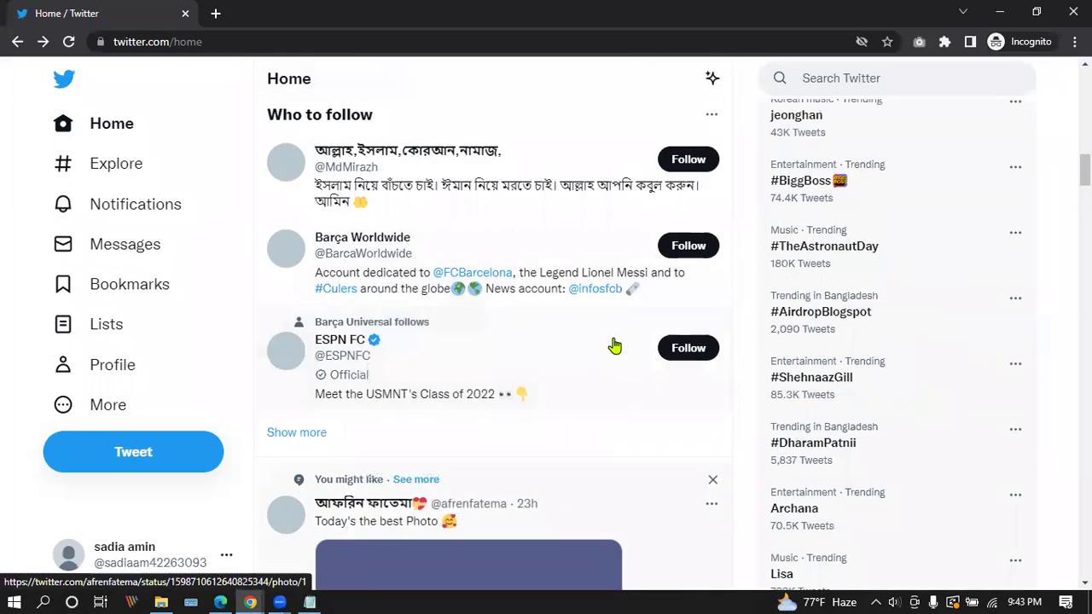
scroll(615, 345, "up", 6)
scroll(614, 343, "down", 2)
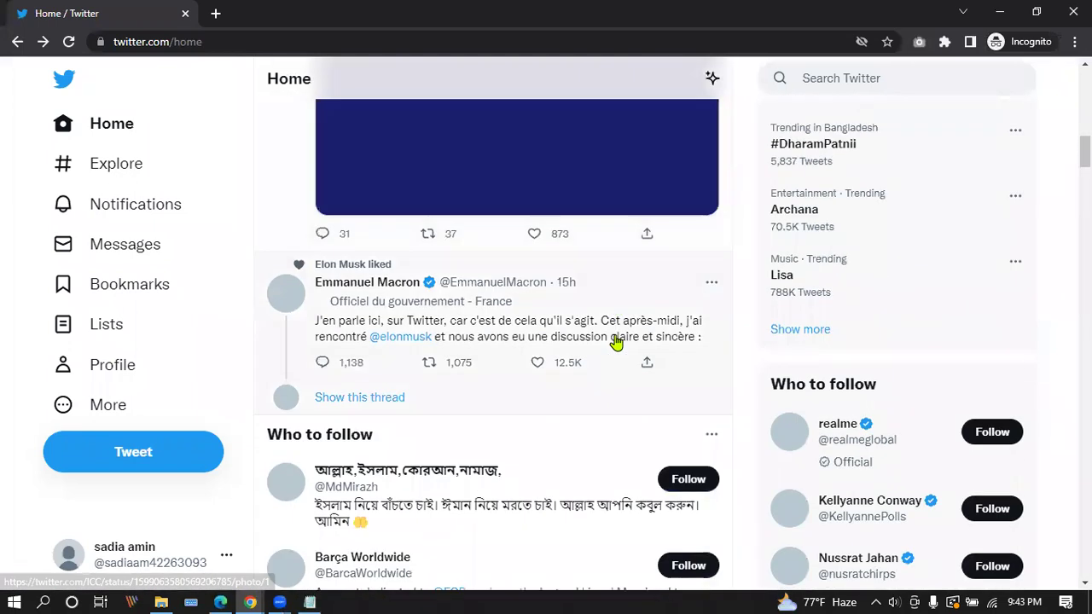
left_click(321, 229)
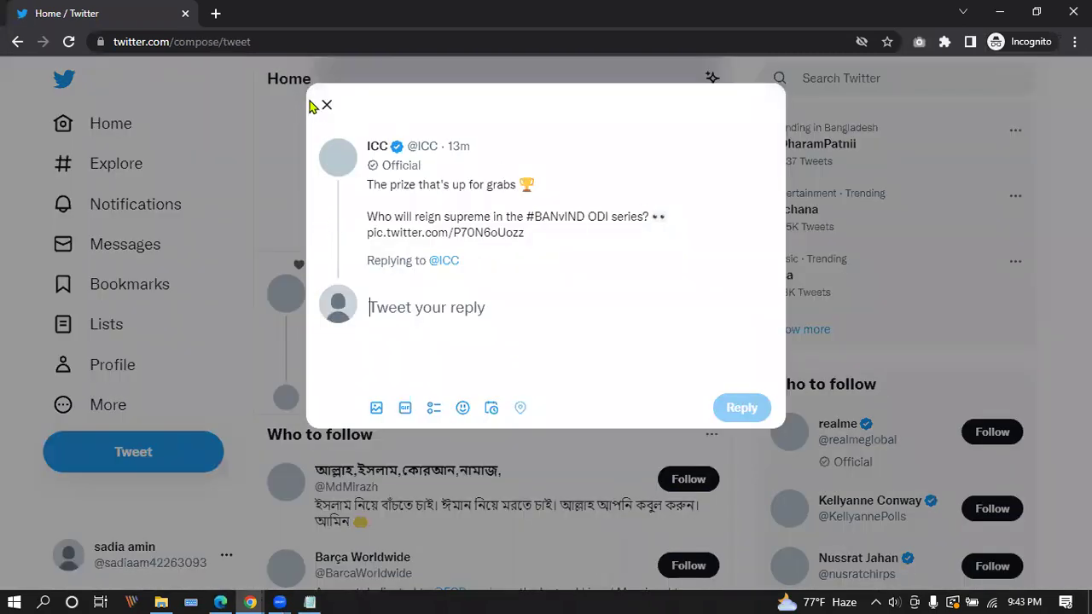
left_click(325, 104)
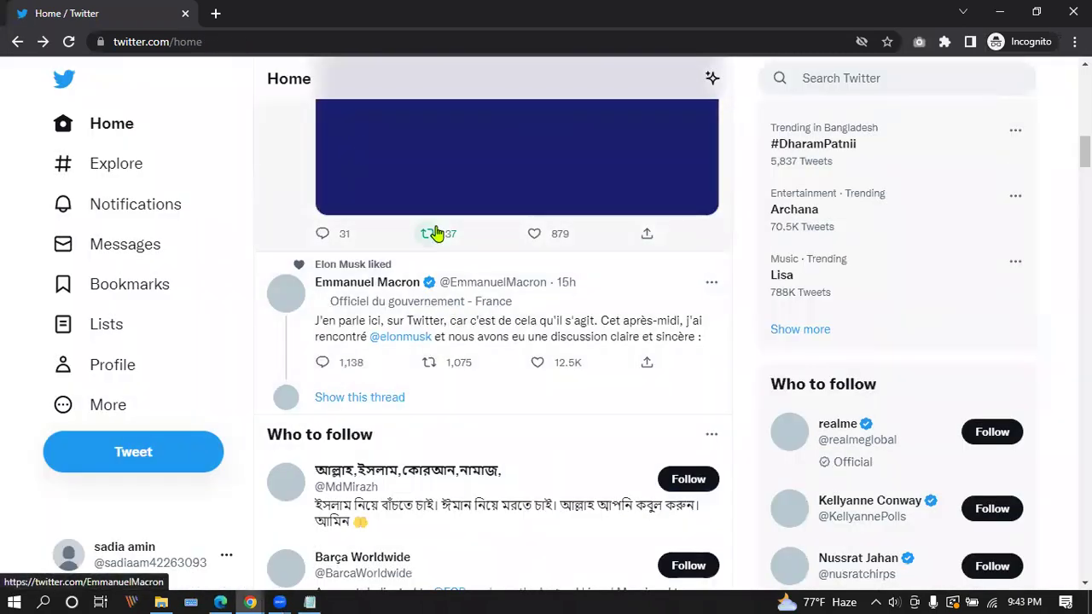
Retweet the ICC tweet, like it, and add it to Bookmarks
left_click(435, 234)
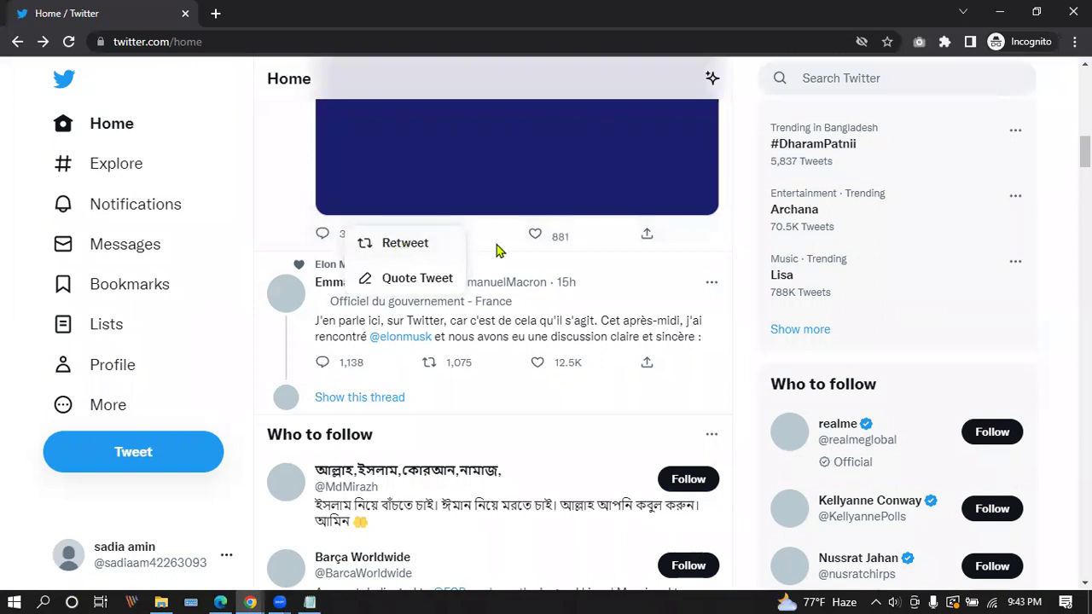
left_click(426, 247)
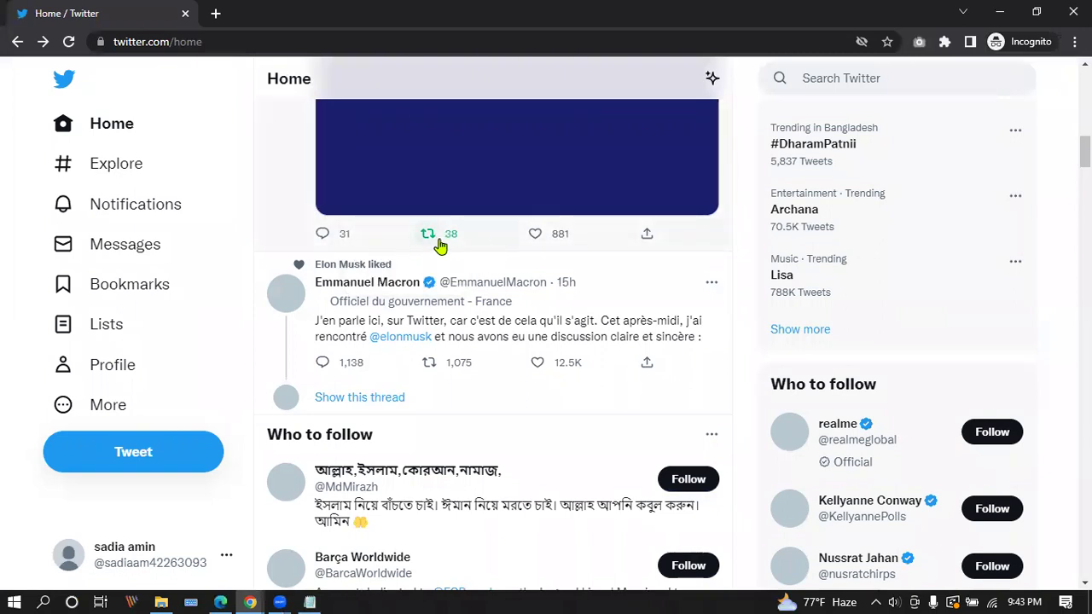
left_click(429, 234)
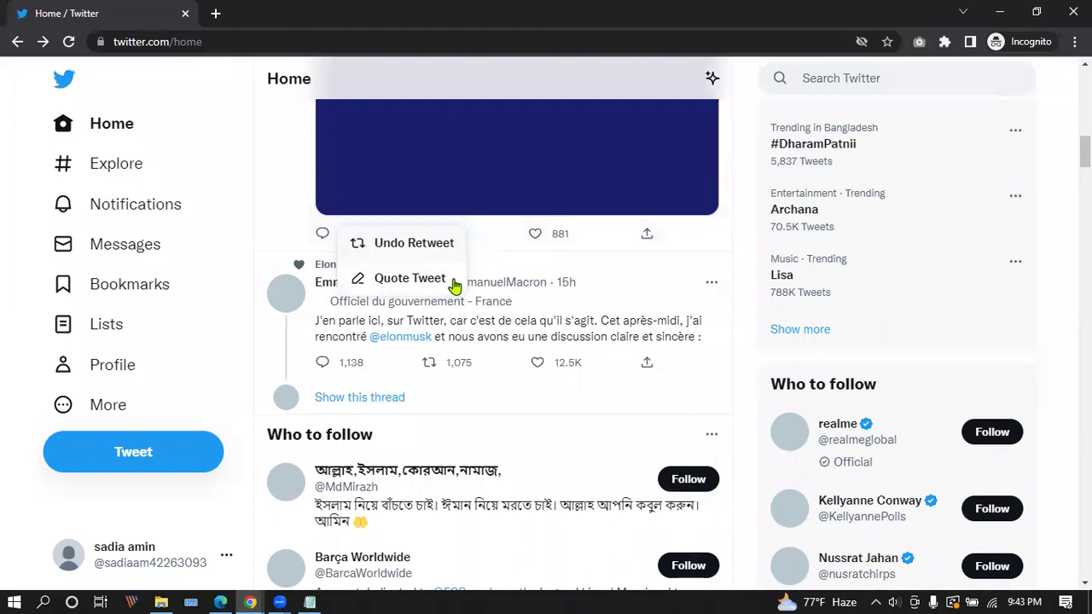
left_click(553, 239)
left_click(546, 240)
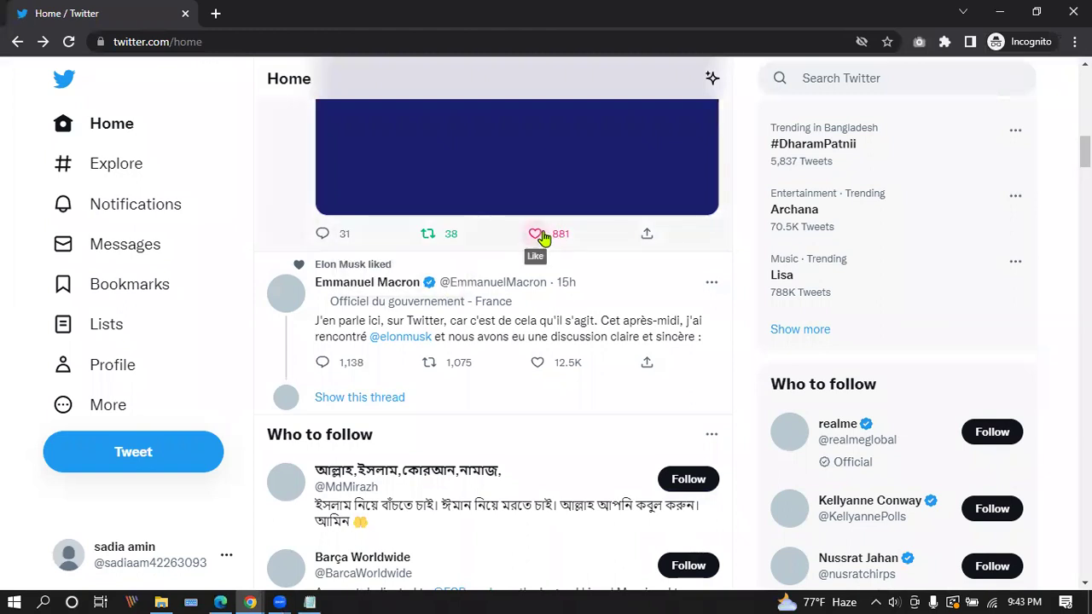
left_click(647, 237)
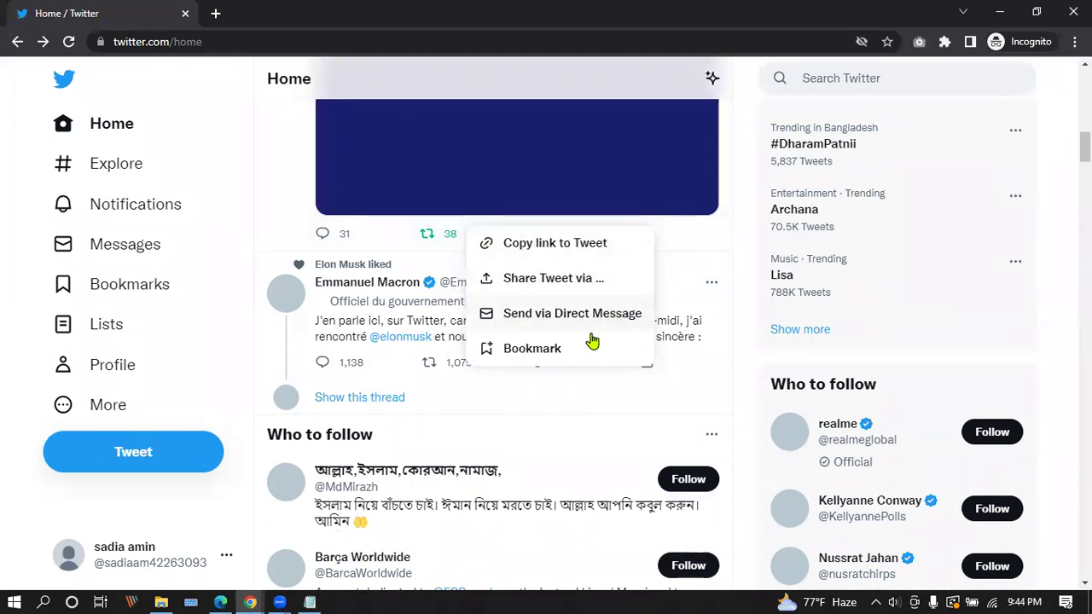
left_click(532, 352)
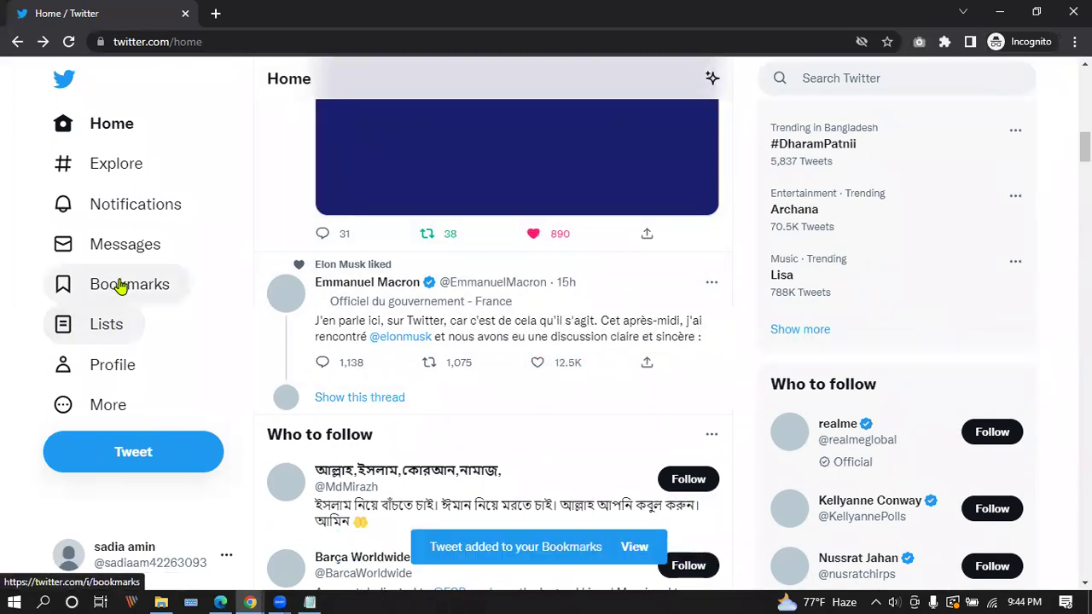
Check the bookmarked ICC tweet, view the empty Lists page, then scroll your profile
left_click(121, 286)
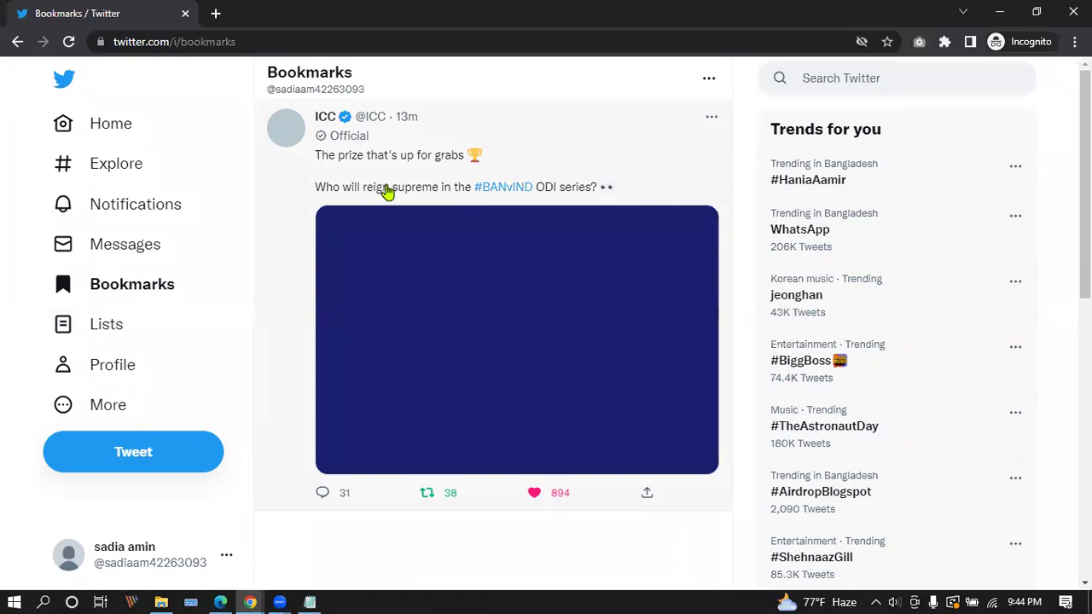
left_click(161, 323)
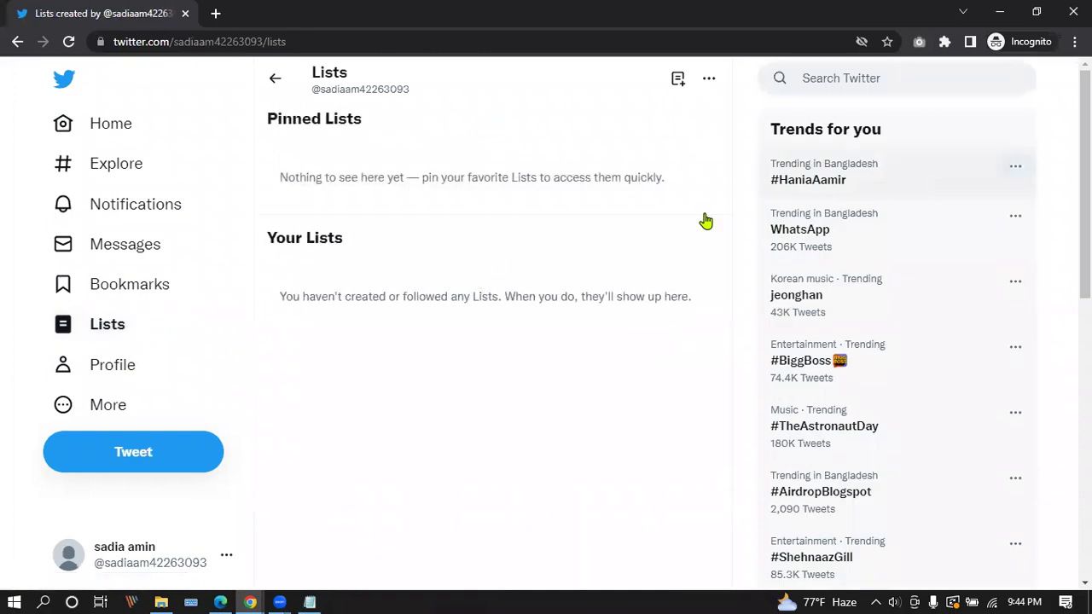
left_click(124, 366)
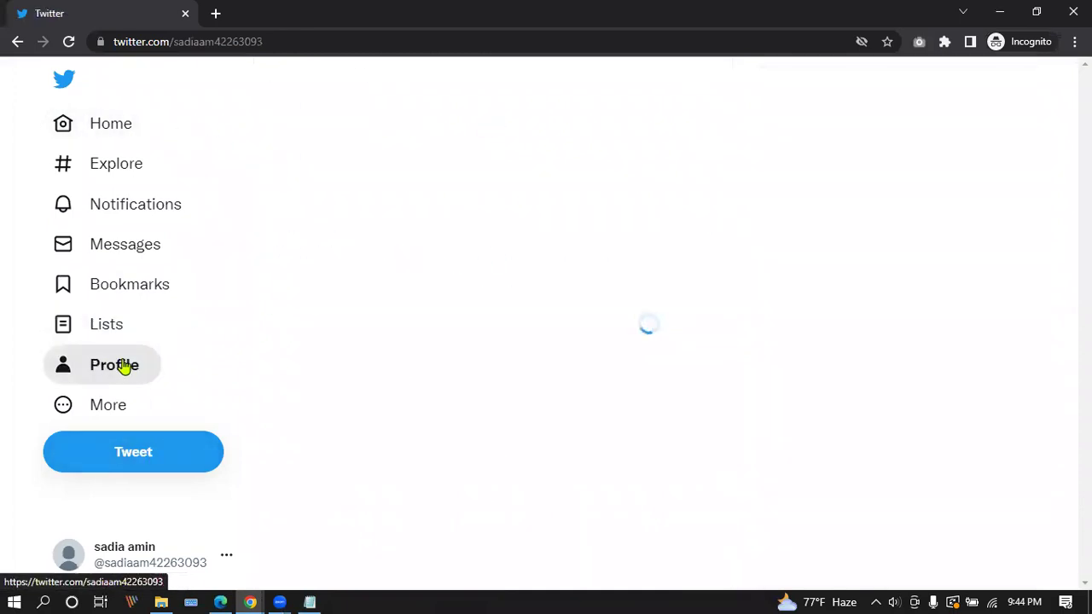
scroll(538, 181, "down", 3)
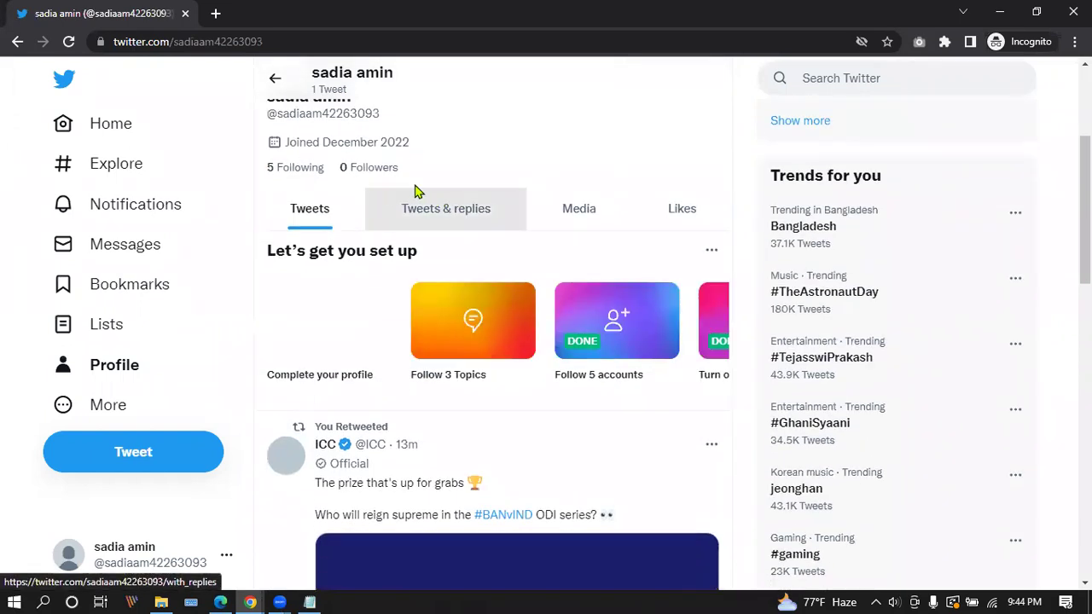
scroll(417, 190, "up", 3)
scroll(383, 231, "down", 2)
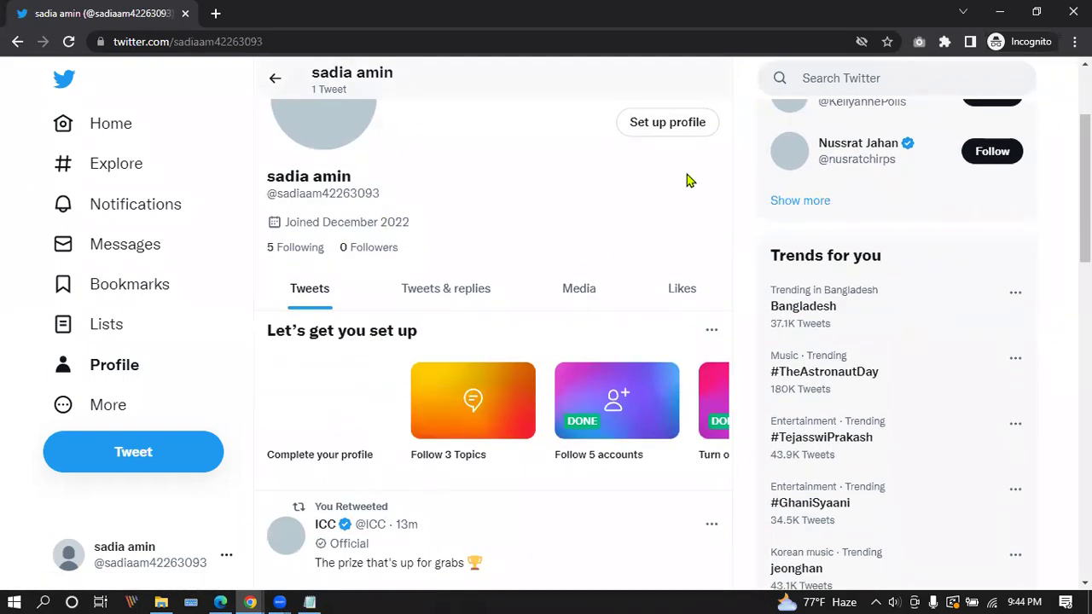
Run profile setup skipping the picture, header, bio and location, then open the profile
left_click(665, 120)
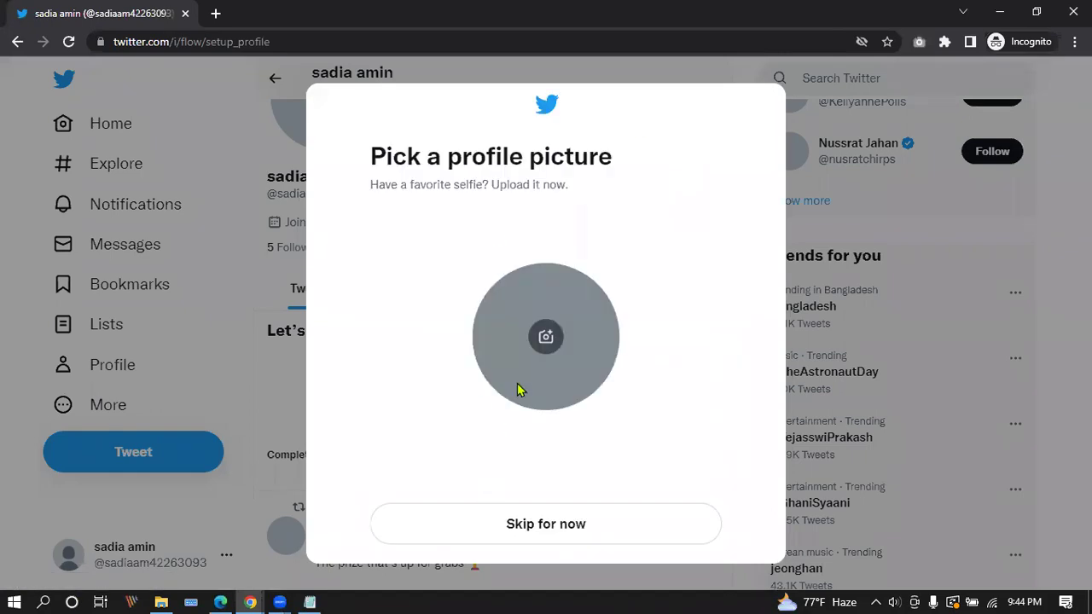
left_click(534, 524)
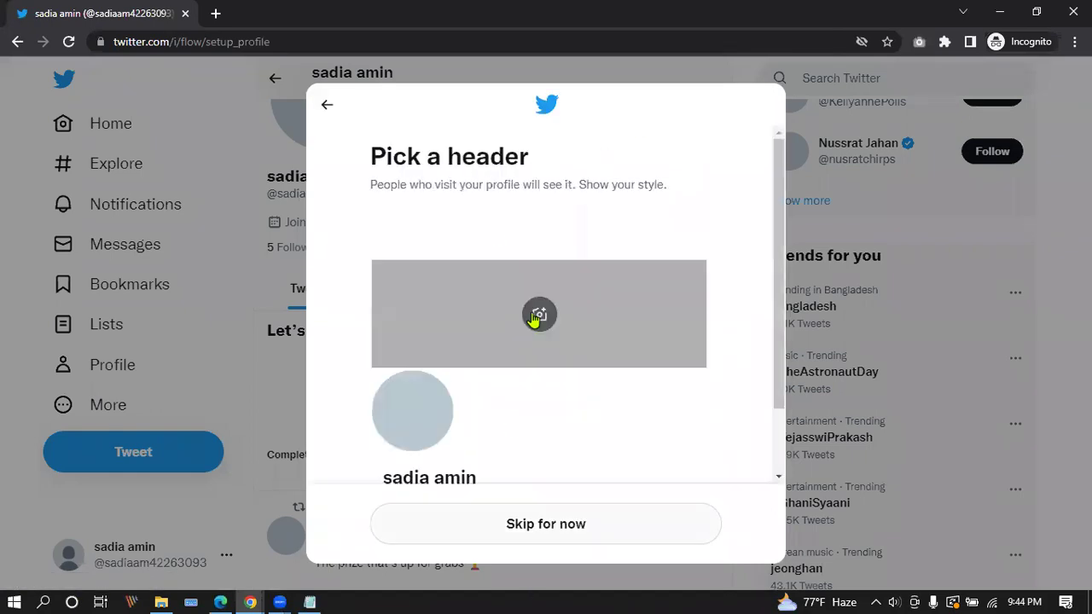
scroll(586, 358, "down", 1)
left_click(565, 521)
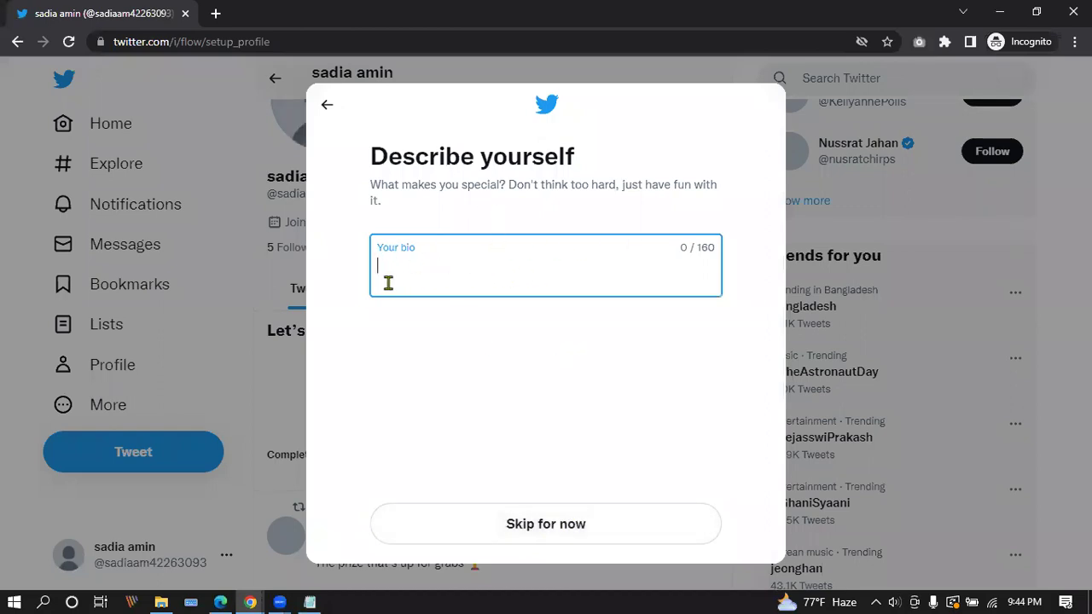
left_click(566, 524)
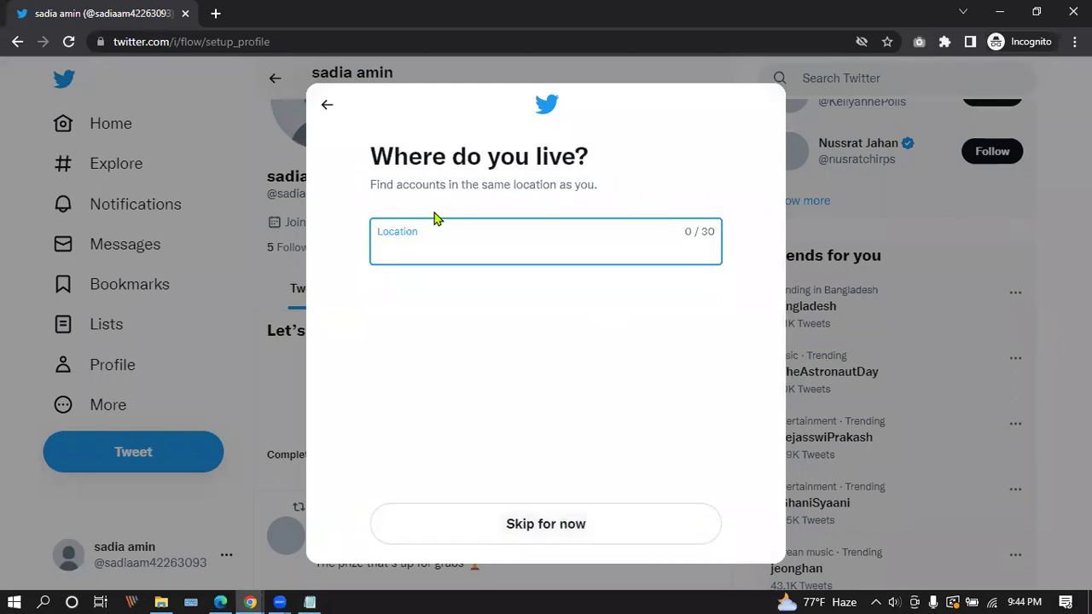
left_click(527, 522)
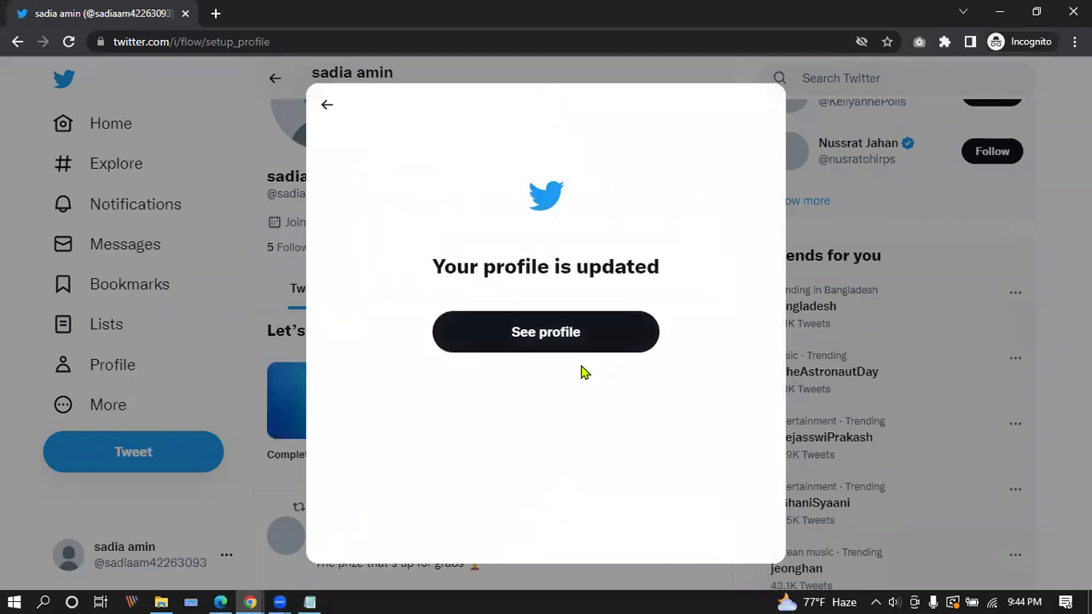
left_click(324, 104)
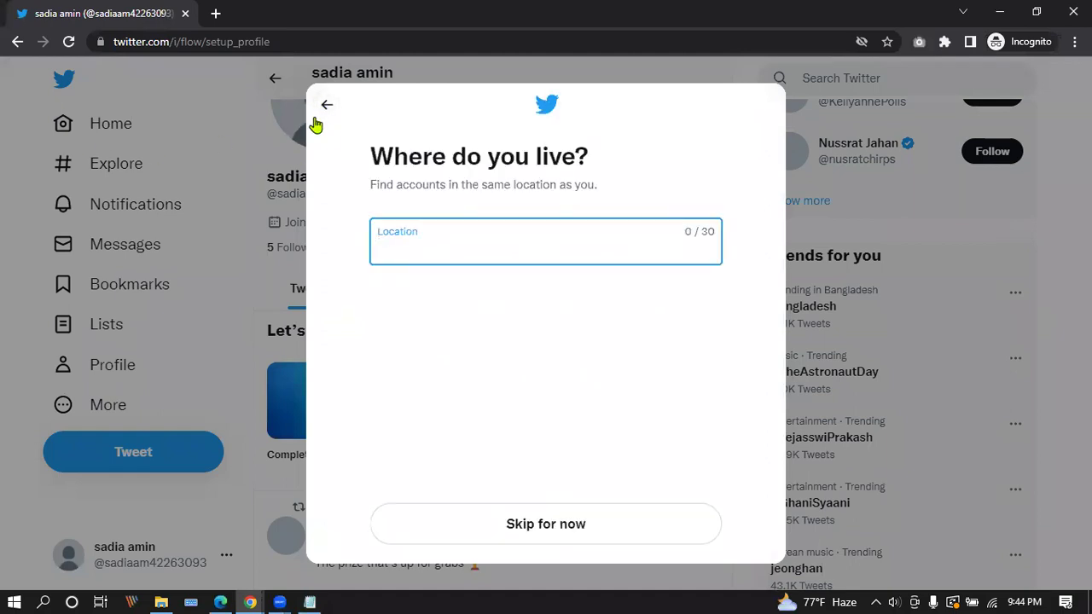
left_click(515, 511)
left_click(506, 353)
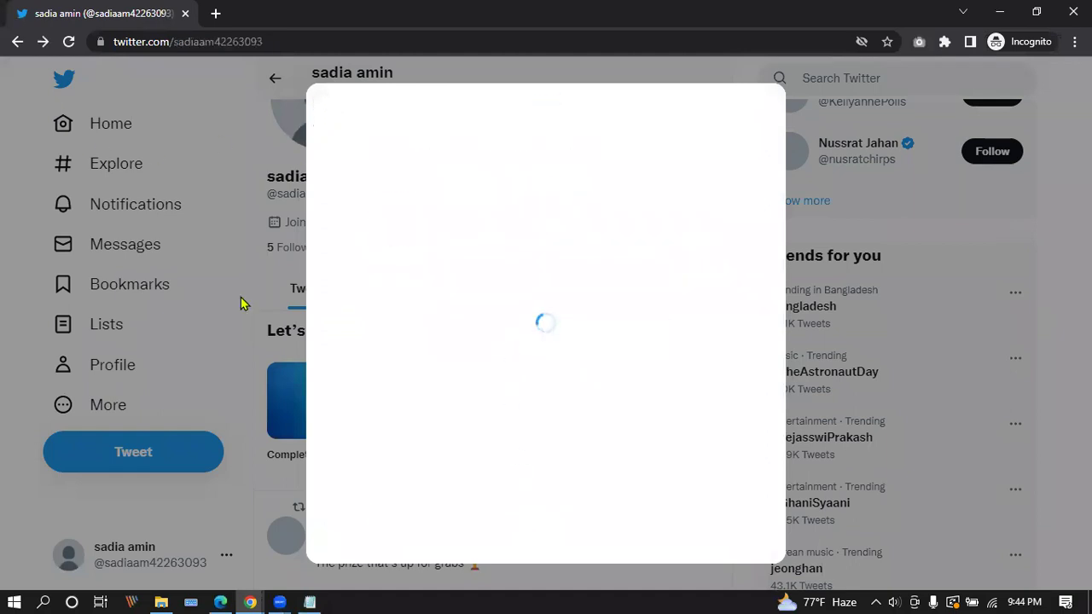
scroll(137, 305, "down", 3)
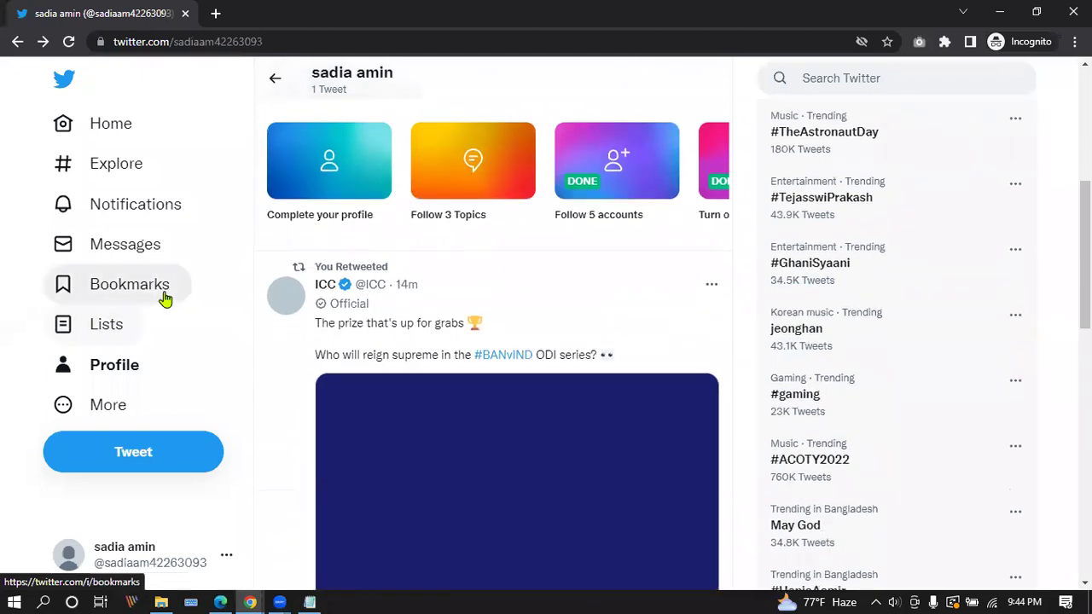
Expand Professional Tools under More, then view and close the account '...' menu
left_click(111, 405)
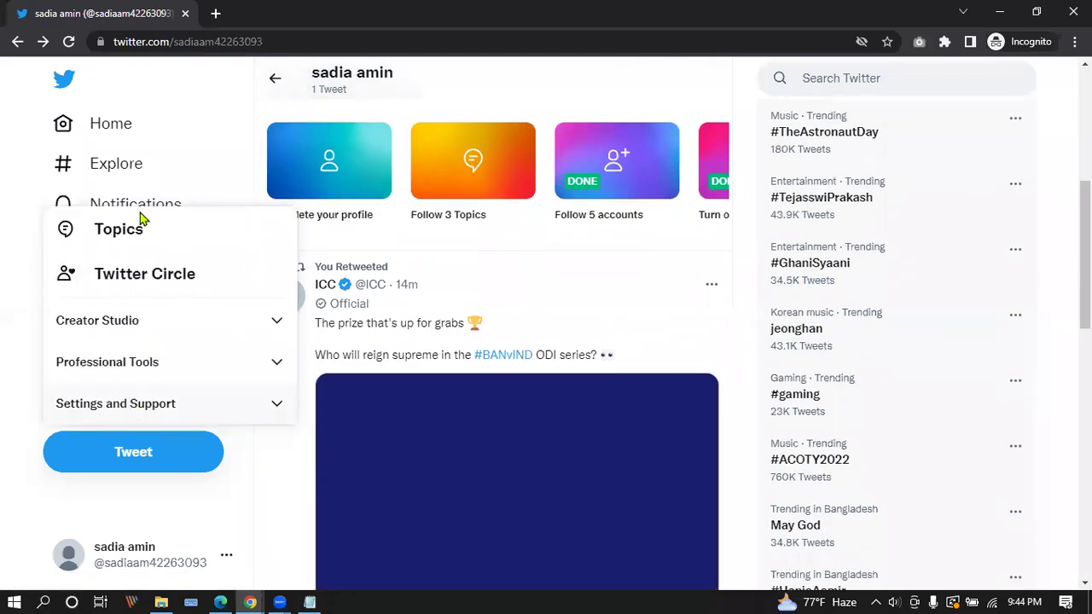
scroll(134, 261, "down", 1)
left_click(159, 362)
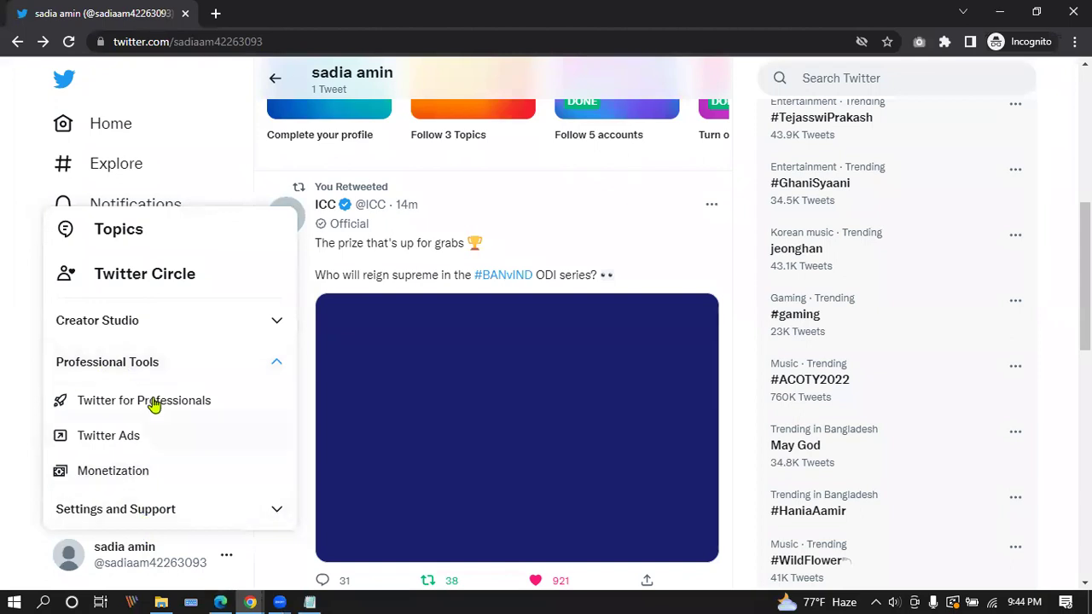
left_click(7, 196)
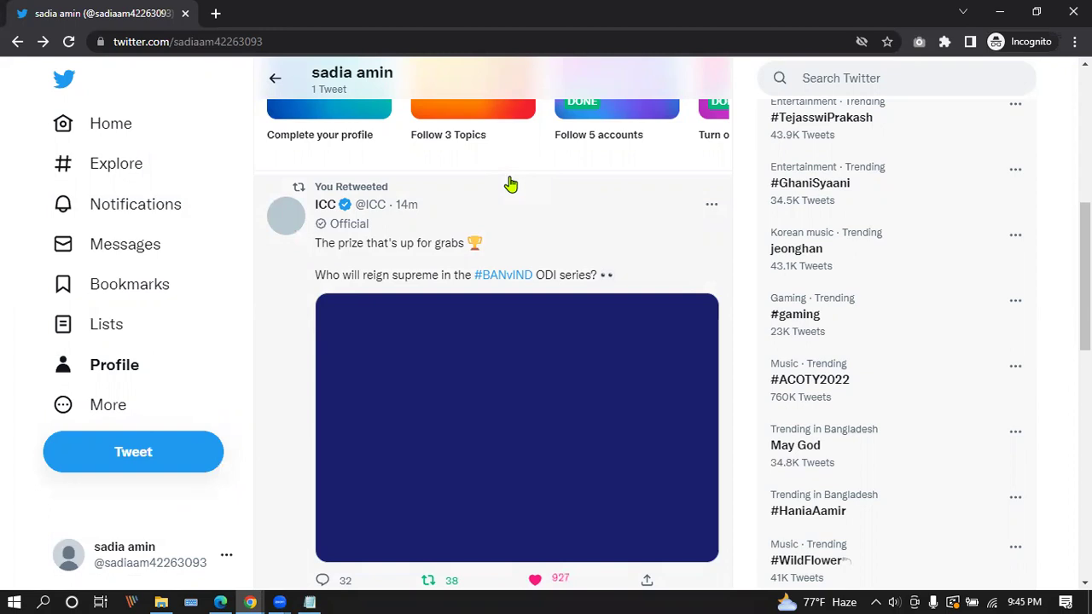
left_click(497, 598)
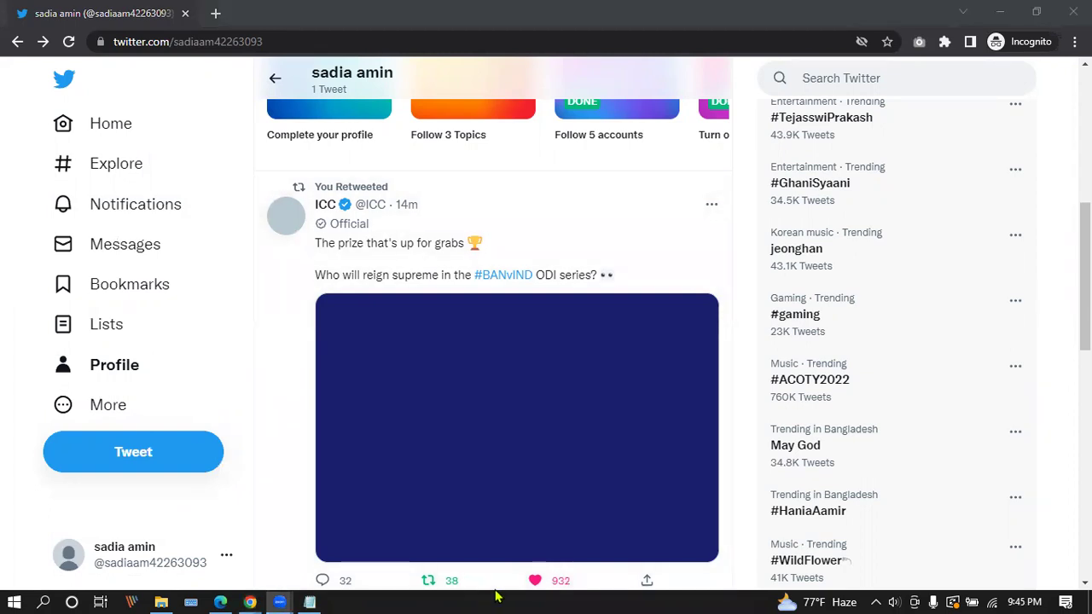
scroll(565, 362, "up", 6)
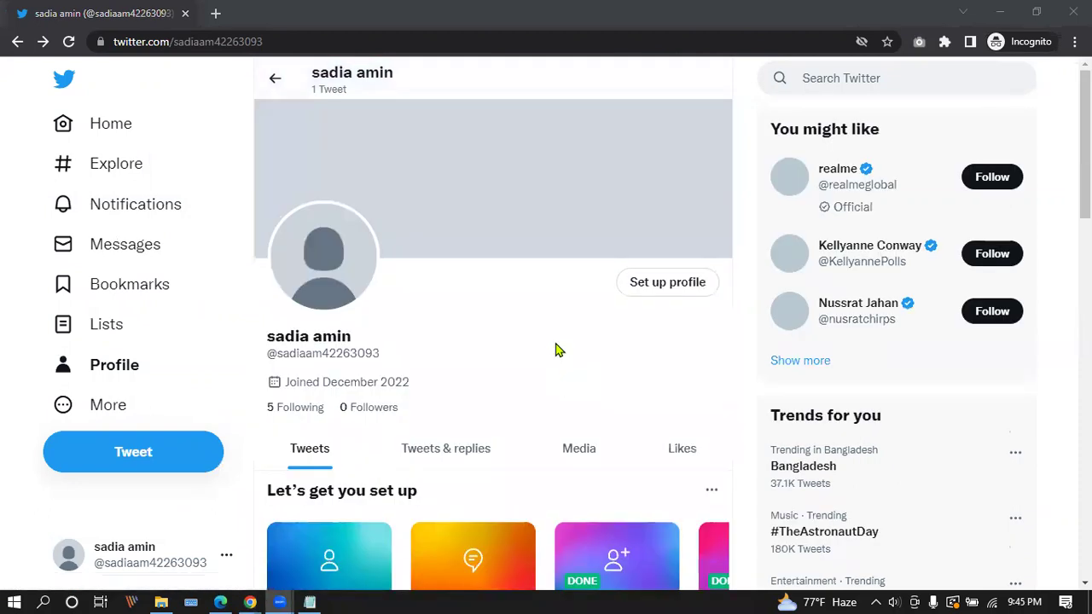
scroll(239, 282, "down", 10)
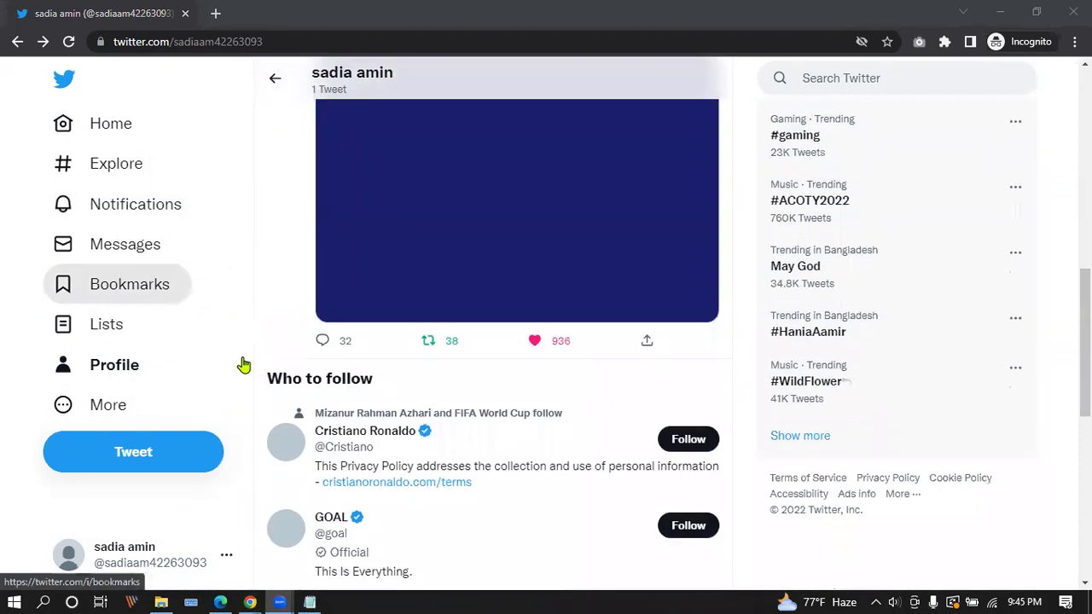
left_click(227, 556)
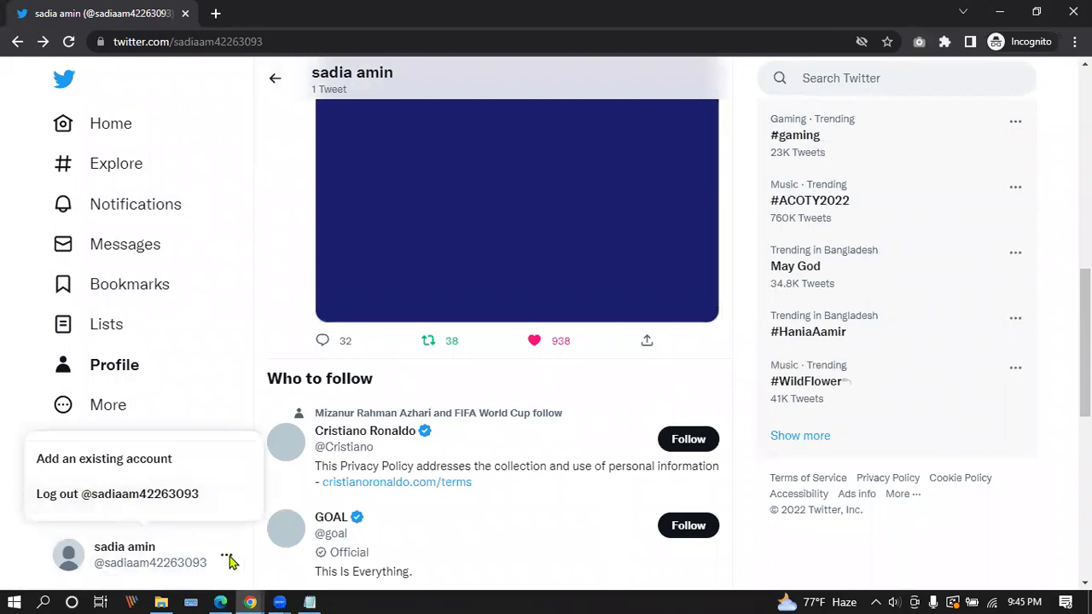
left_click(163, 91)
Reopen More, expand Settings and Support, and go to Settings and privacy
left_click(119, 413)
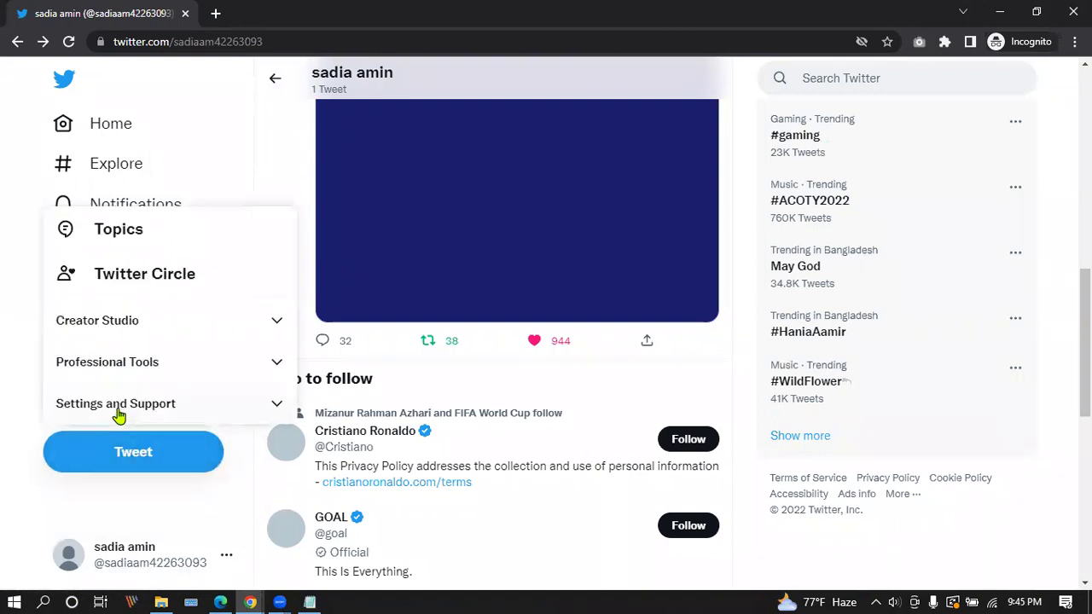
scroll(261, 281, "down", 2)
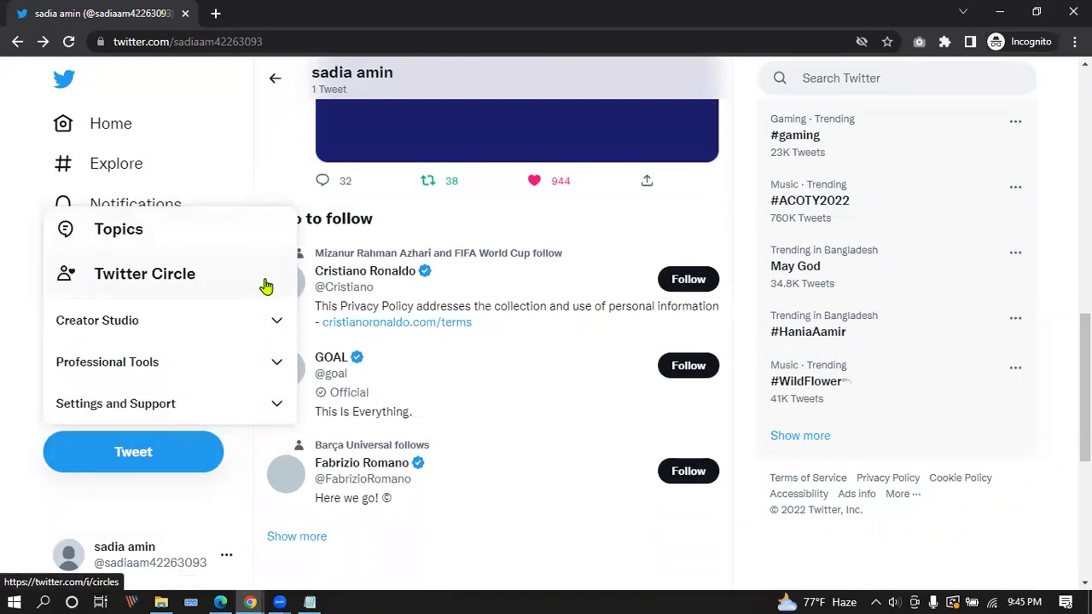
left_click(276, 407)
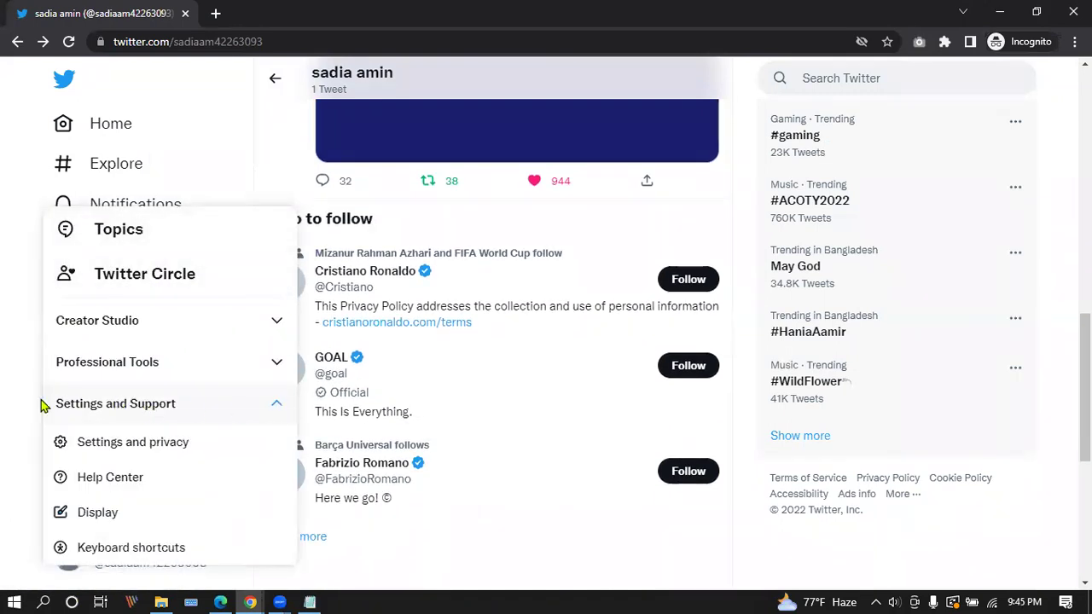
left_click(145, 445)
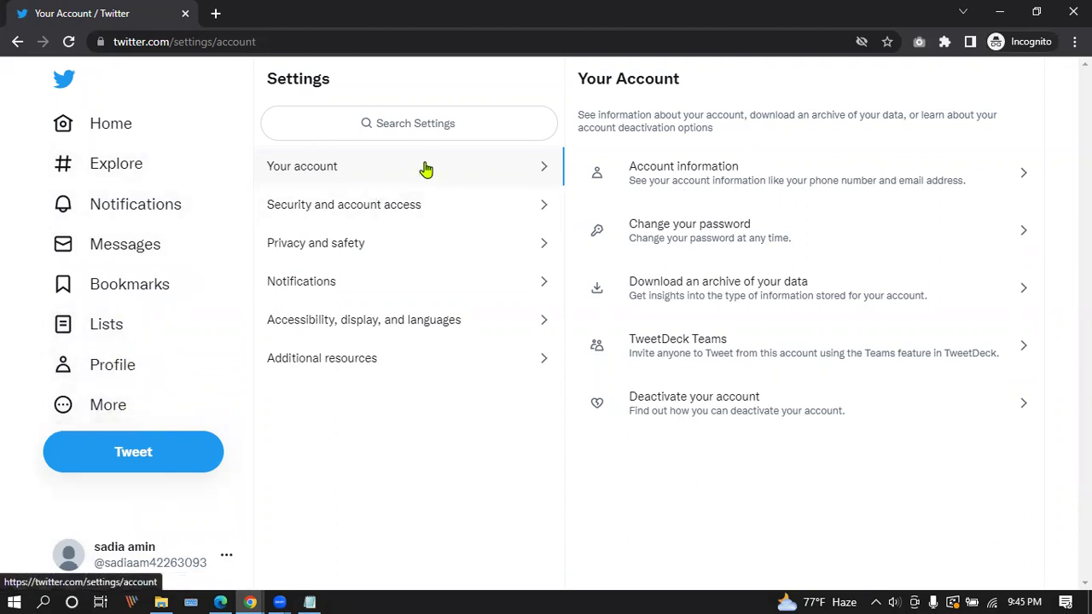
Open Account information and paste the account password, then clear it
left_click(827, 178)
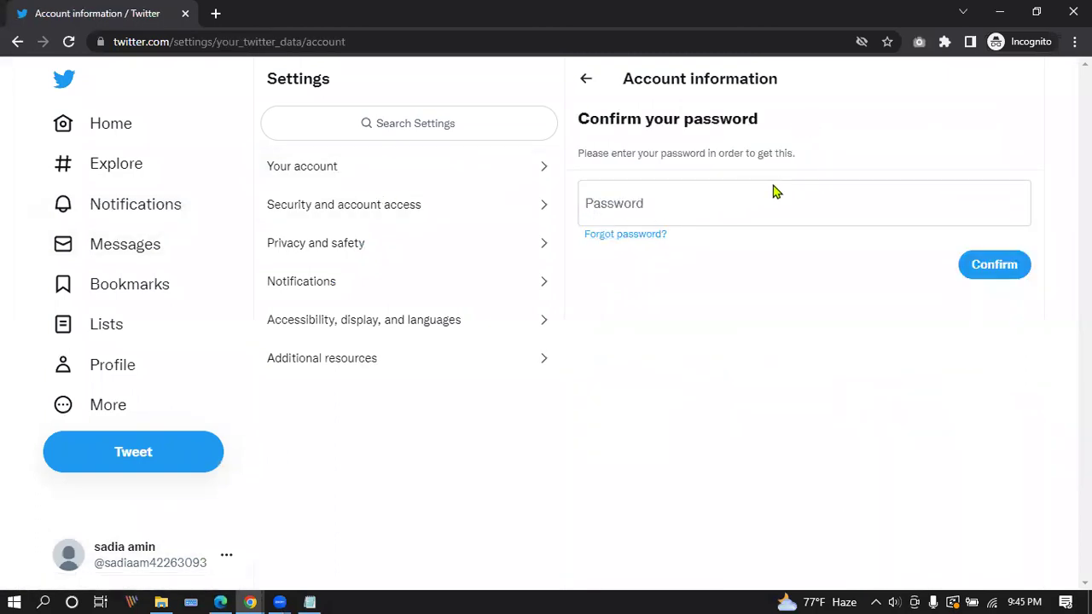
left_click(585, 78)
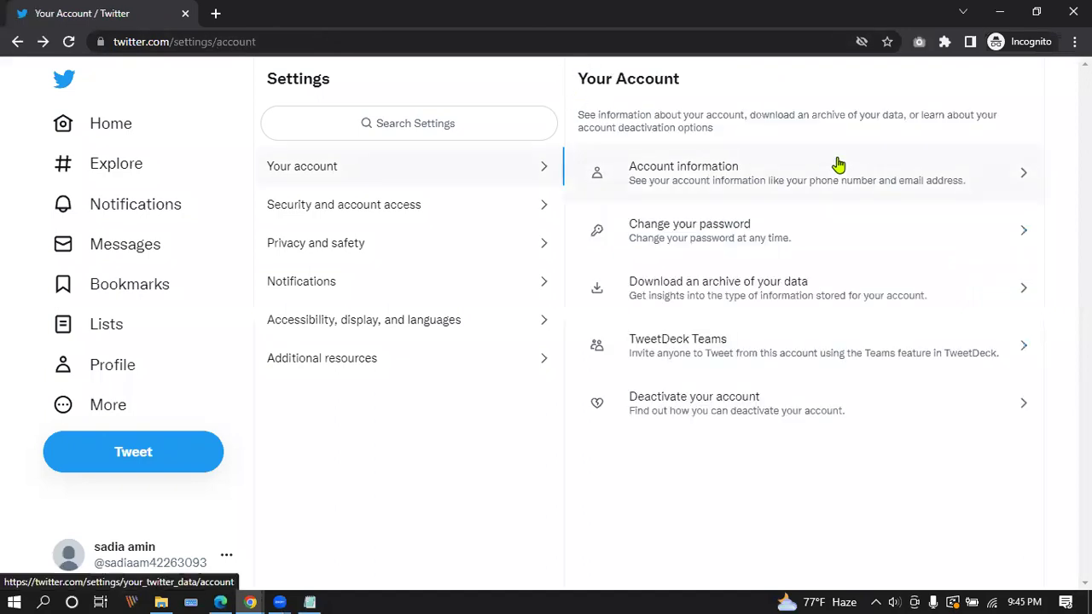
left_click(856, 188)
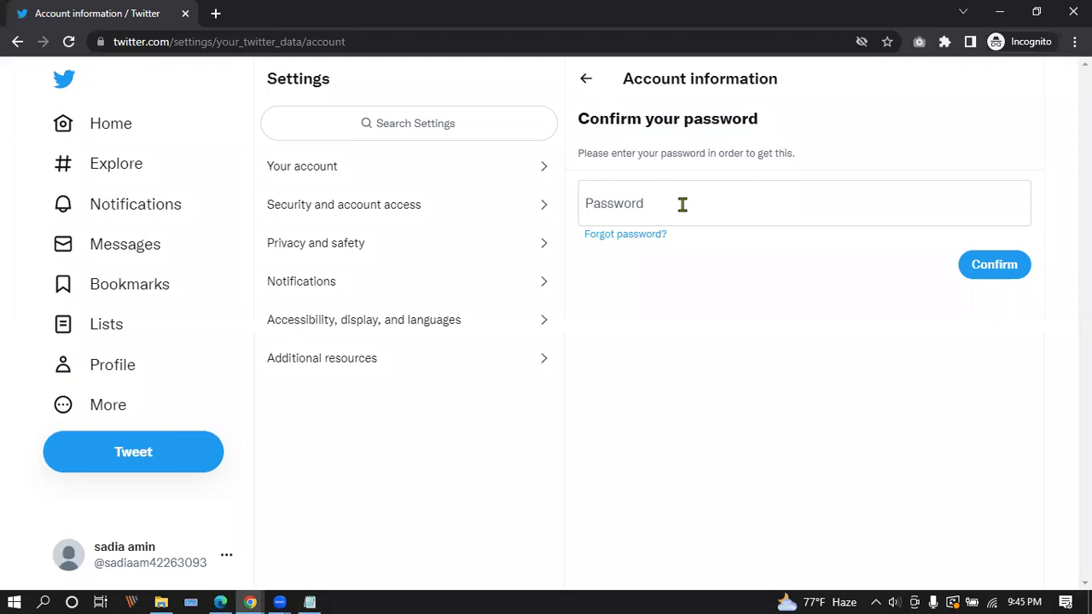
left_click(683, 204)
key("ctrl+v")
key("ctrl+a")
key("BackSpace")
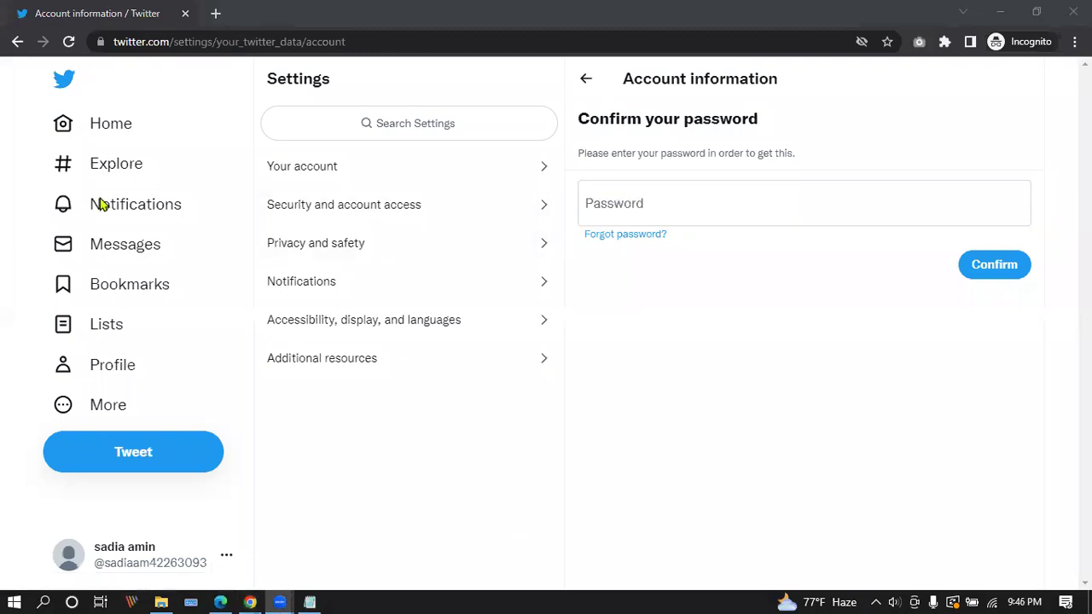
Re-enter the account password, confirm, review the account details, and return to Your Account
left_click(679, 208)
key("ctrl+v")
left_click(982, 264)
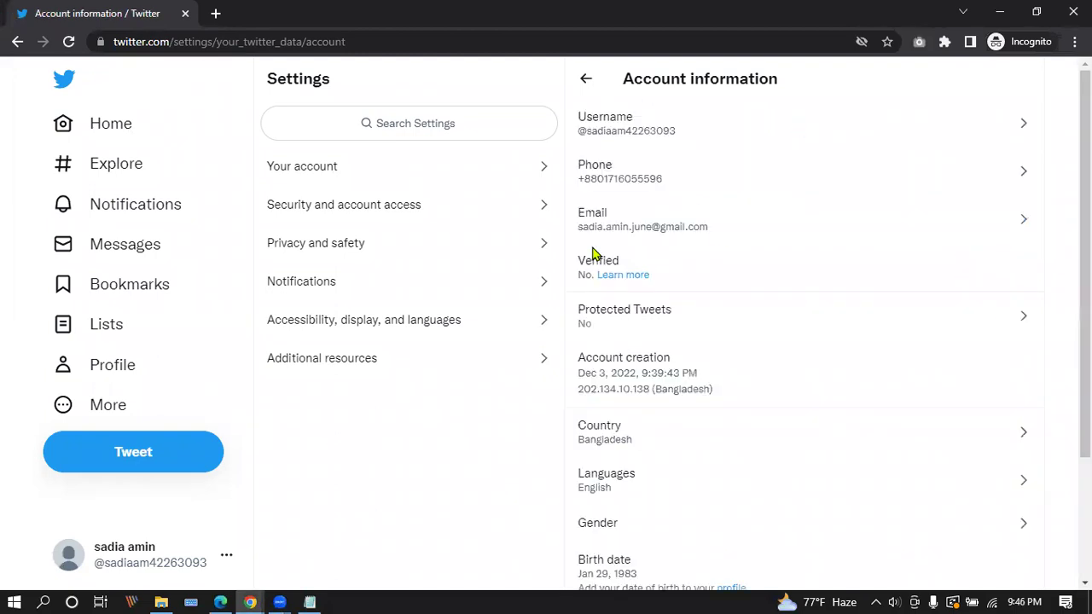
scroll(748, 157, "down", 3)
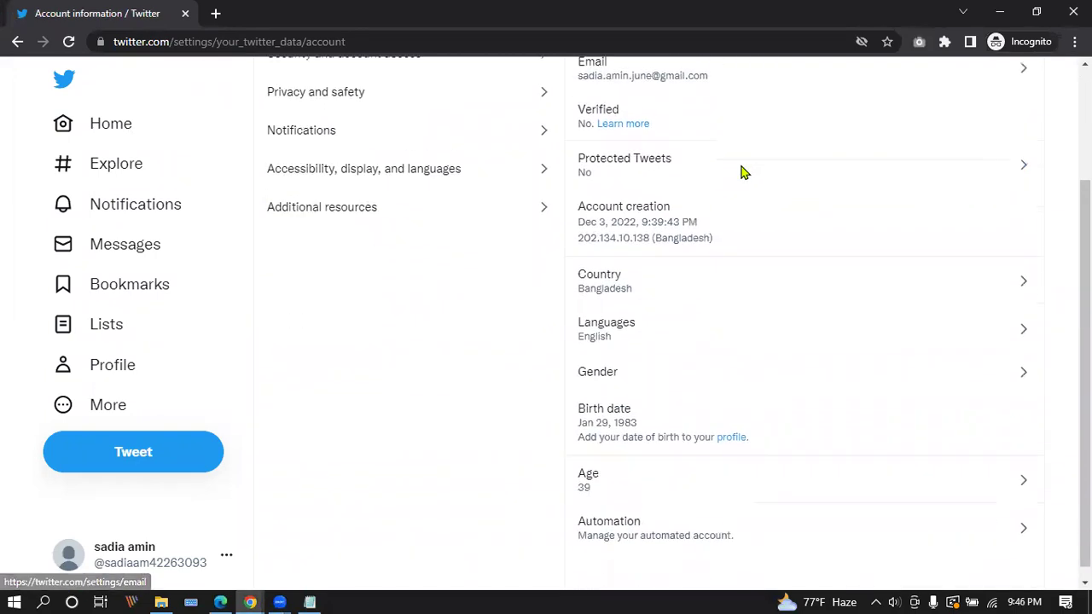
scroll(743, 183, "up", 3)
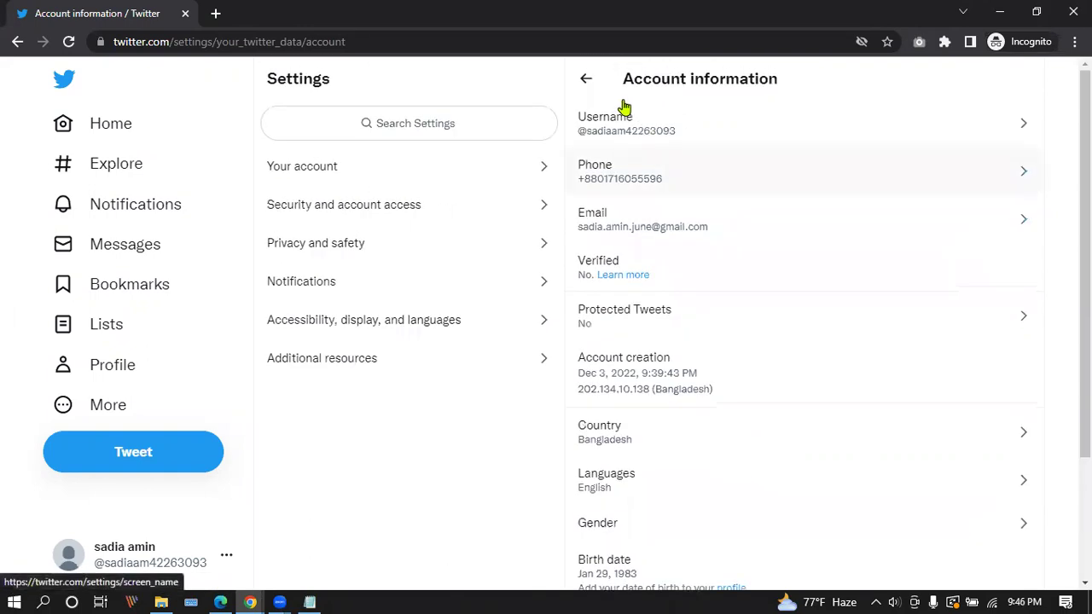
left_click(585, 79)
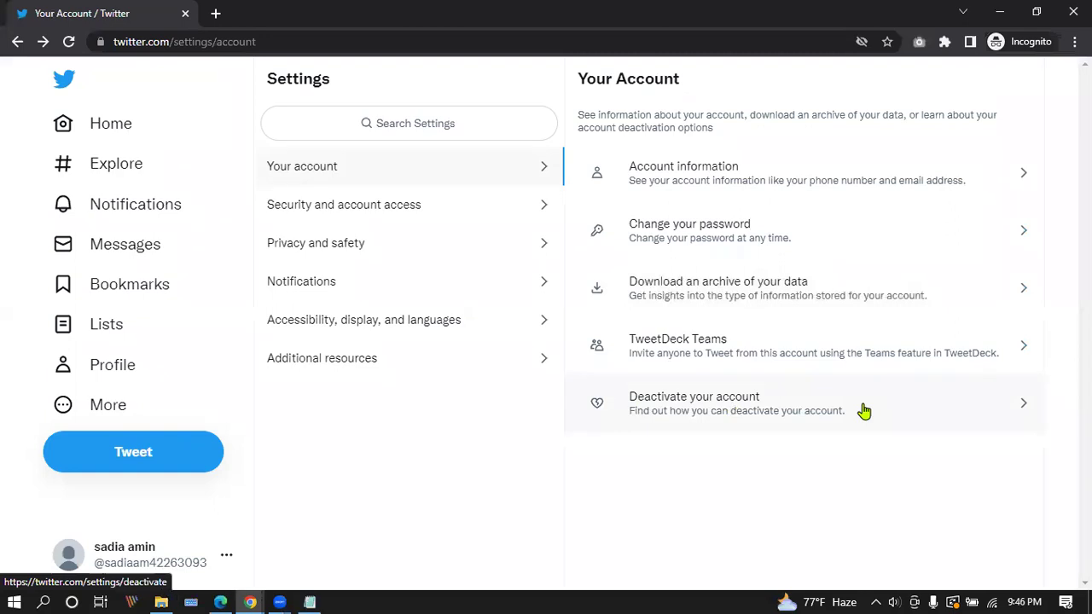
Browse Security and account access, Privacy and safety, Notifications, Accessibility display and languages, and Additional resources
left_click(487, 194)
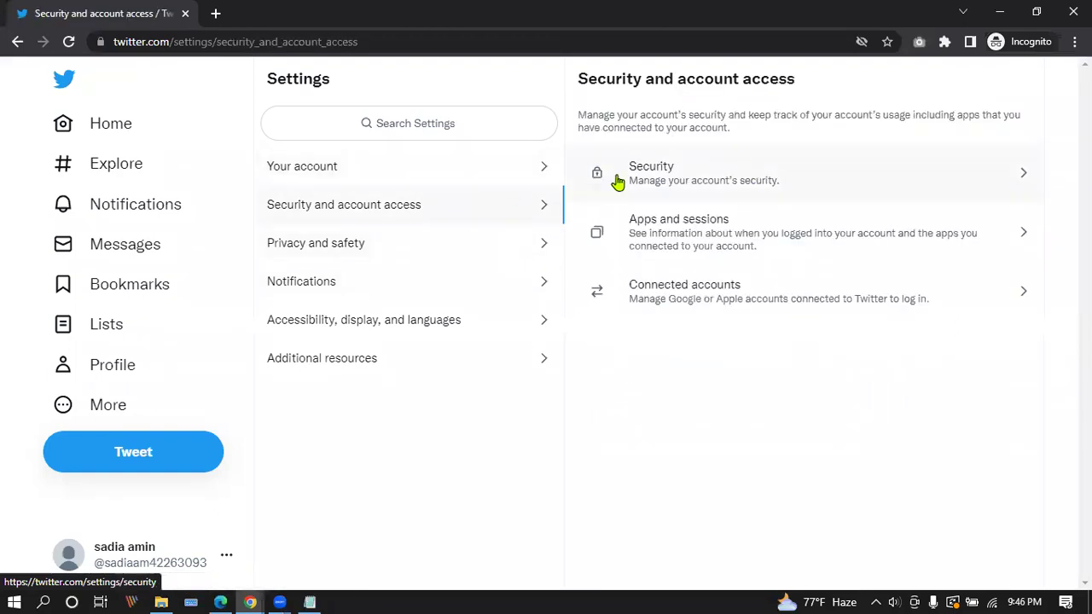
left_click(363, 255)
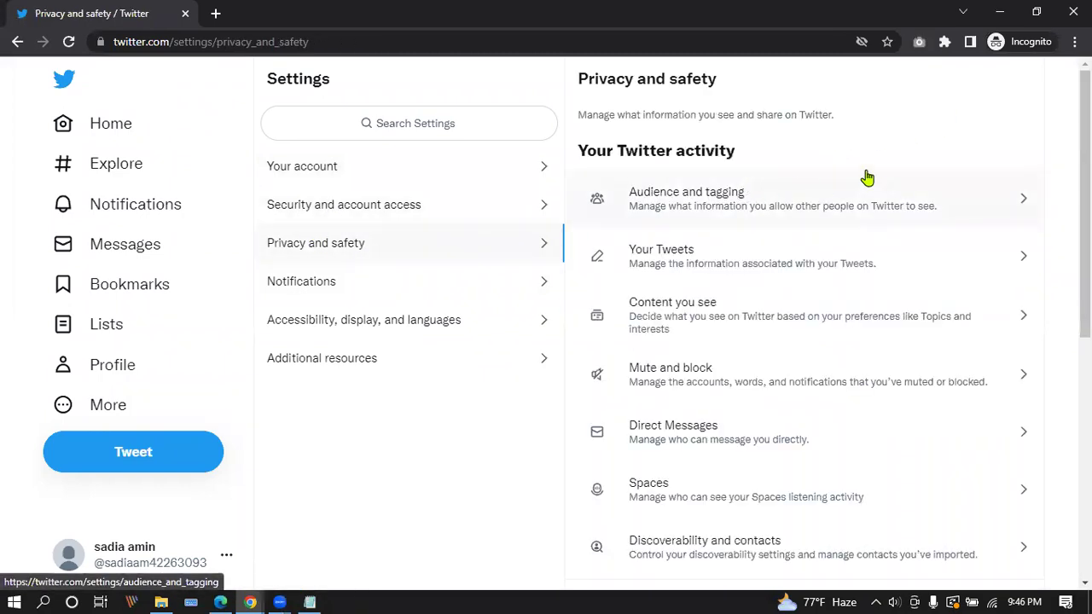
scroll(855, 188, "down", 1)
scroll(853, 195, "down", 3)
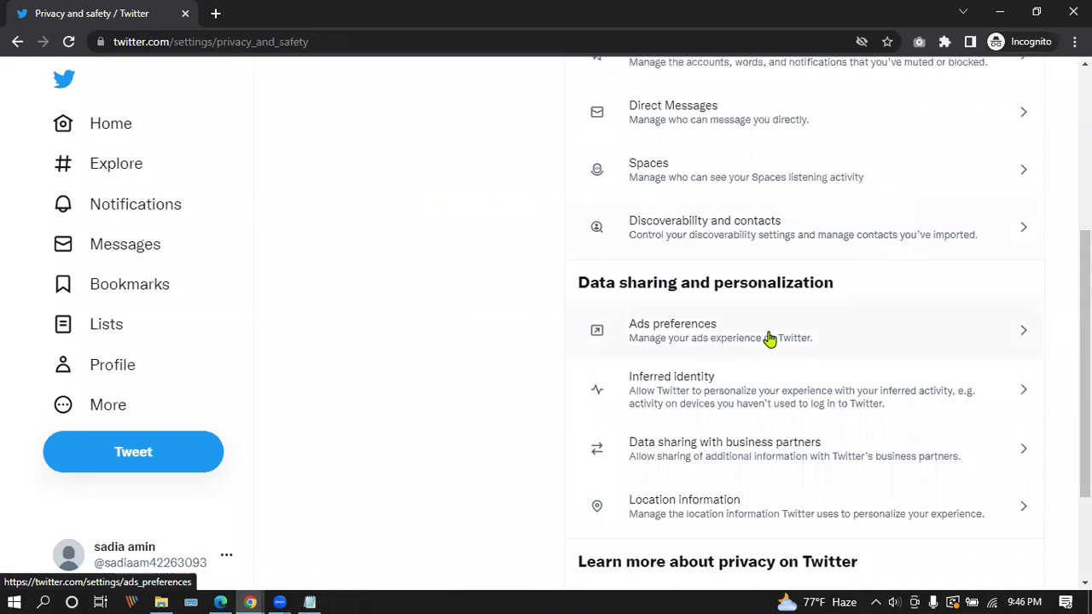
scroll(773, 333, "up", 4)
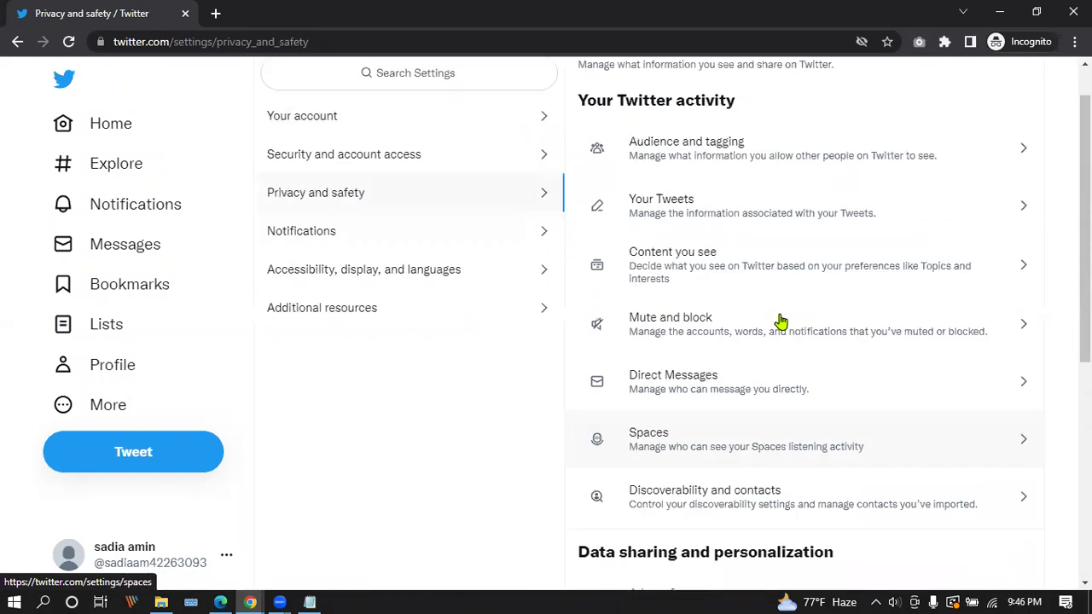
left_click(482, 289)
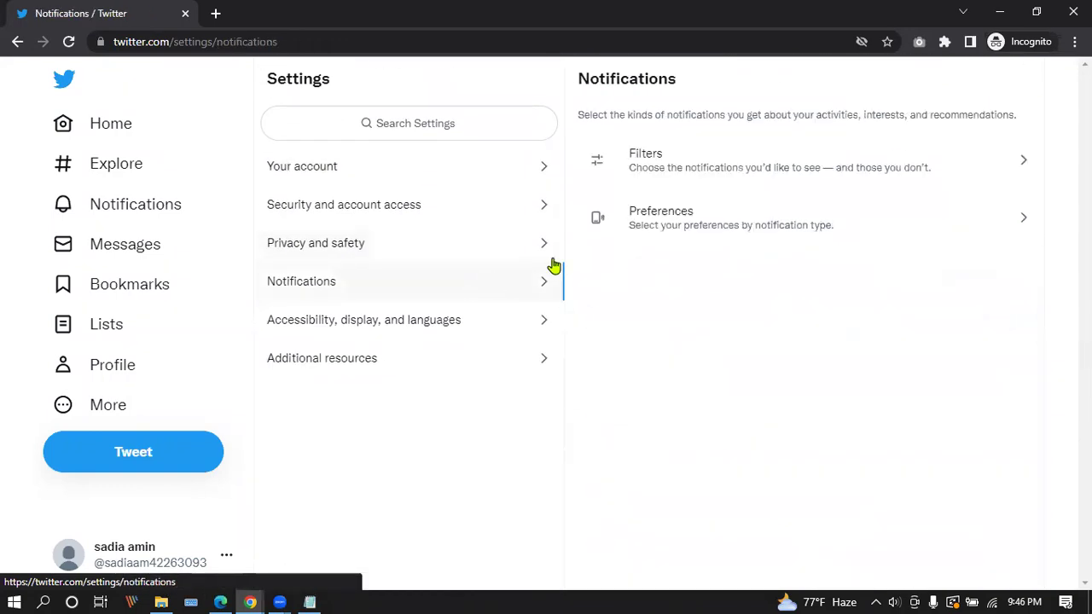
left_click(470, 319)
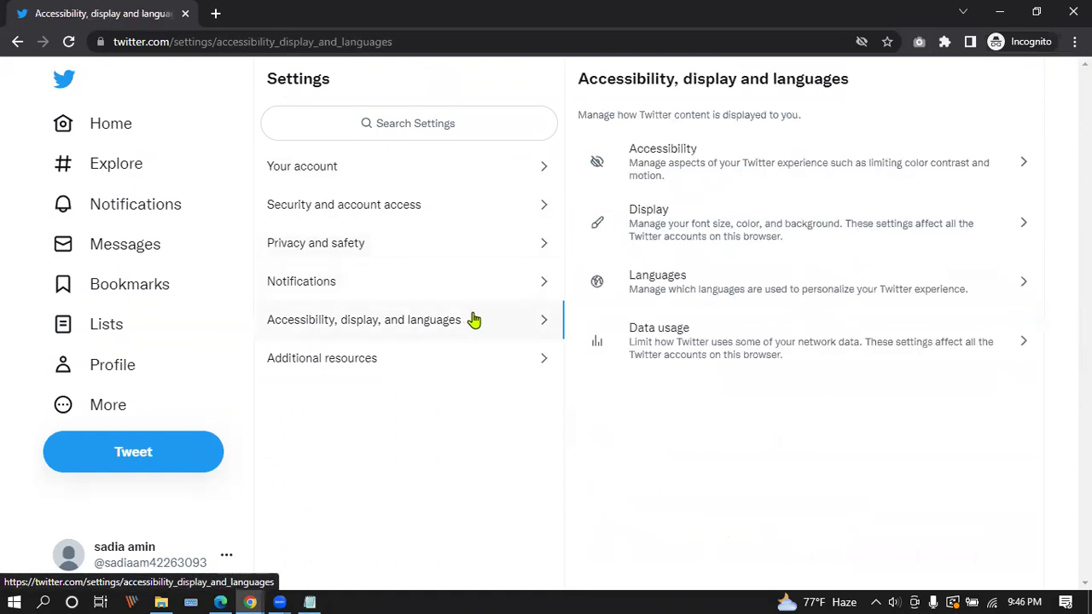
left_click(426, 359)
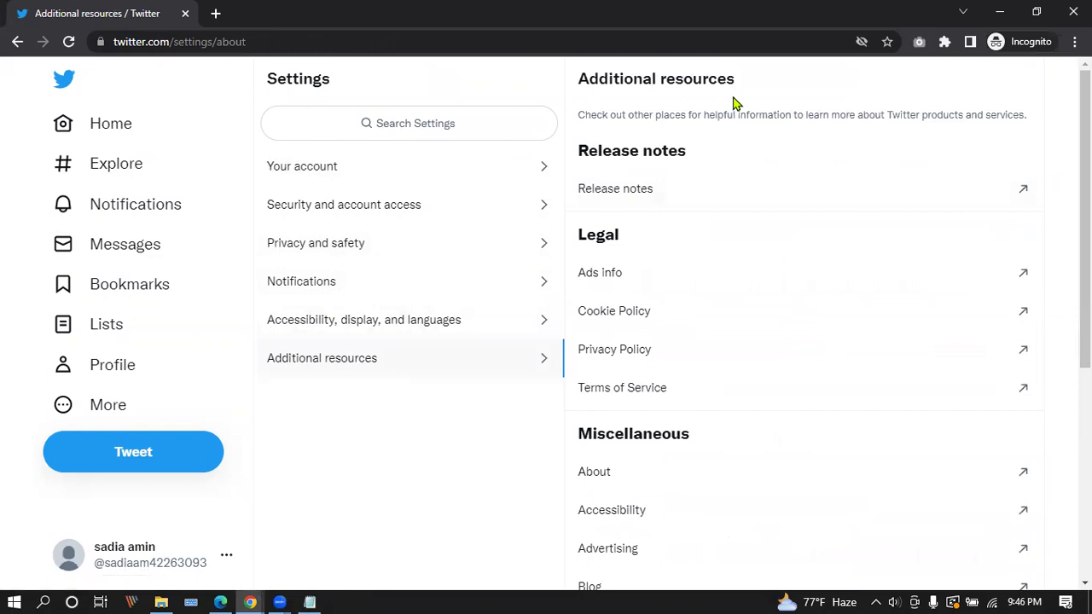
scroll(733, 104, "down", 5)
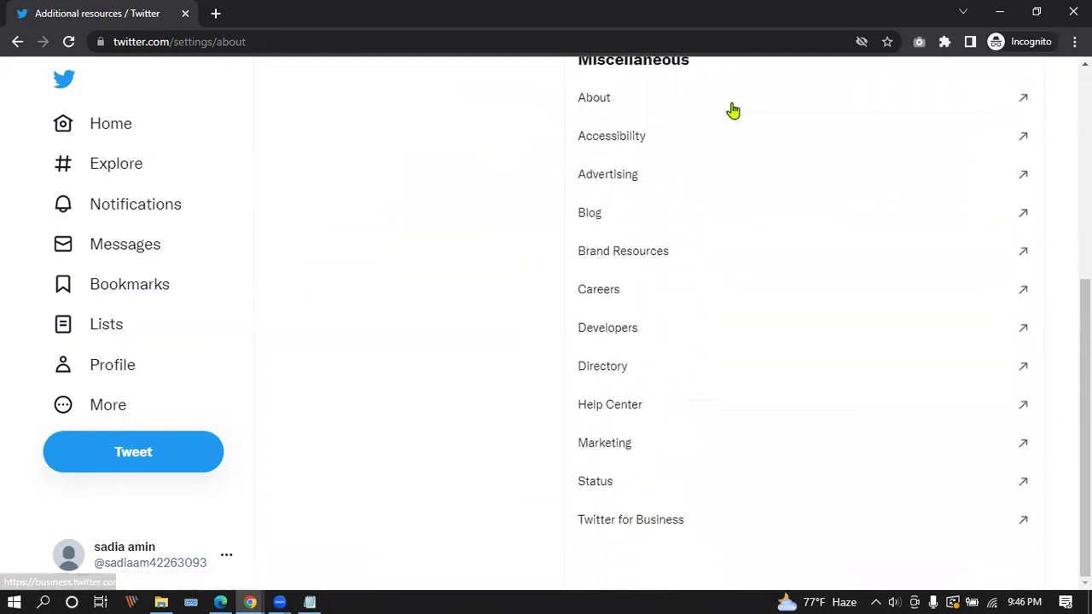
scroll(732, 111, "up", 5)
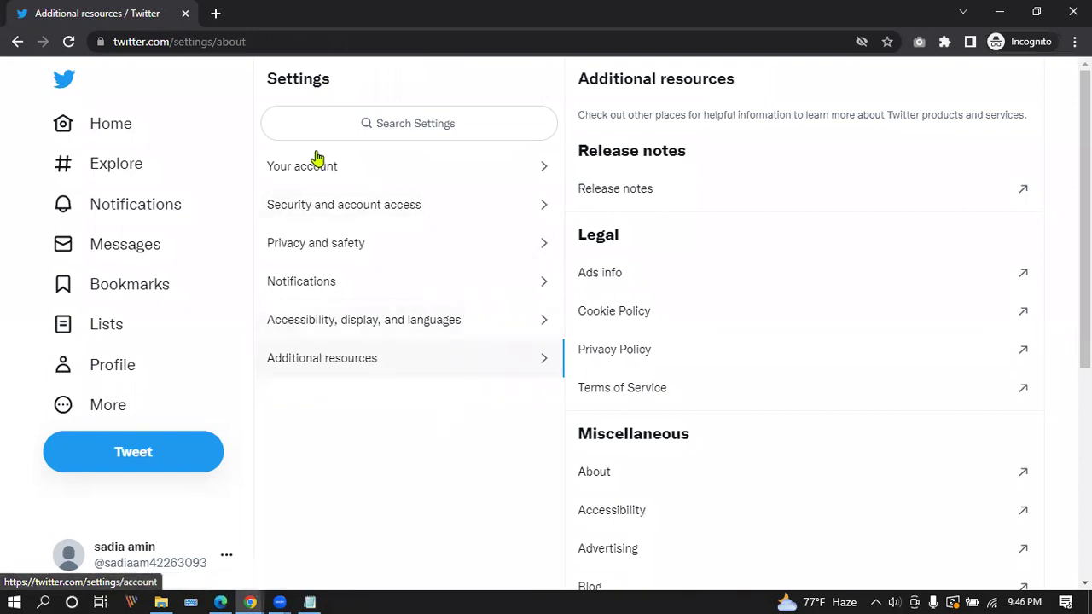
Return to Home and scroll through the timeline's tweets, ending back at the compose box
left_click(108, 126)
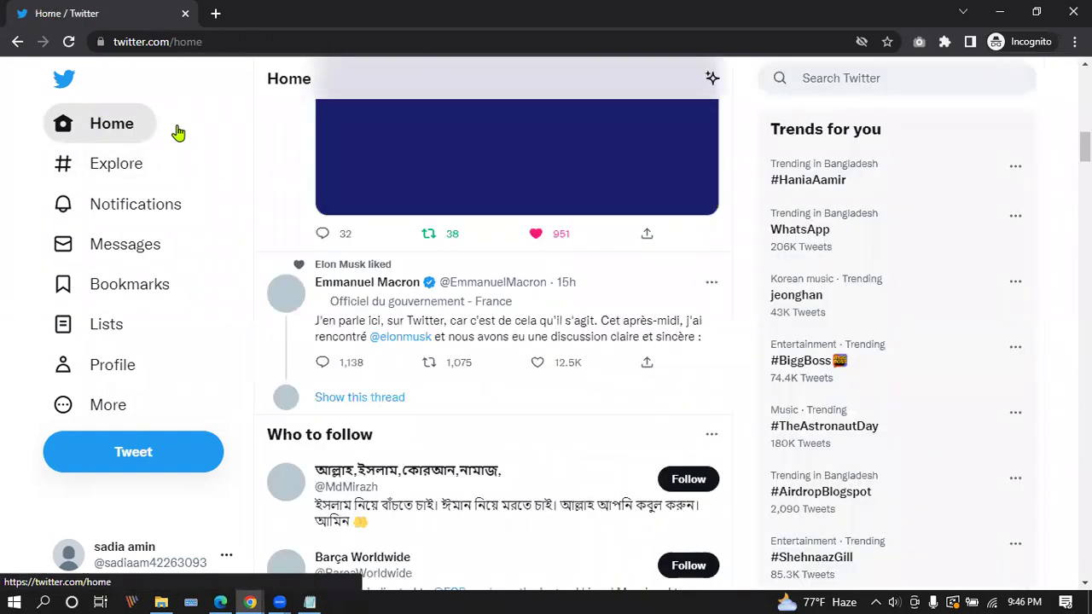
scroll(537, 324, "down", 20)
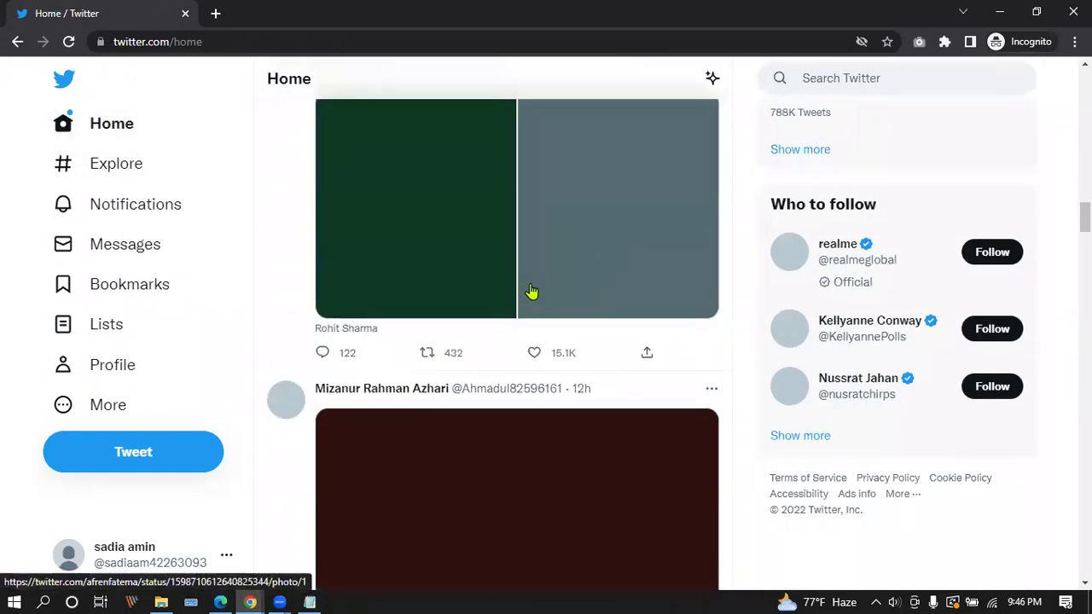
scroll(531, 288, "down", 3)
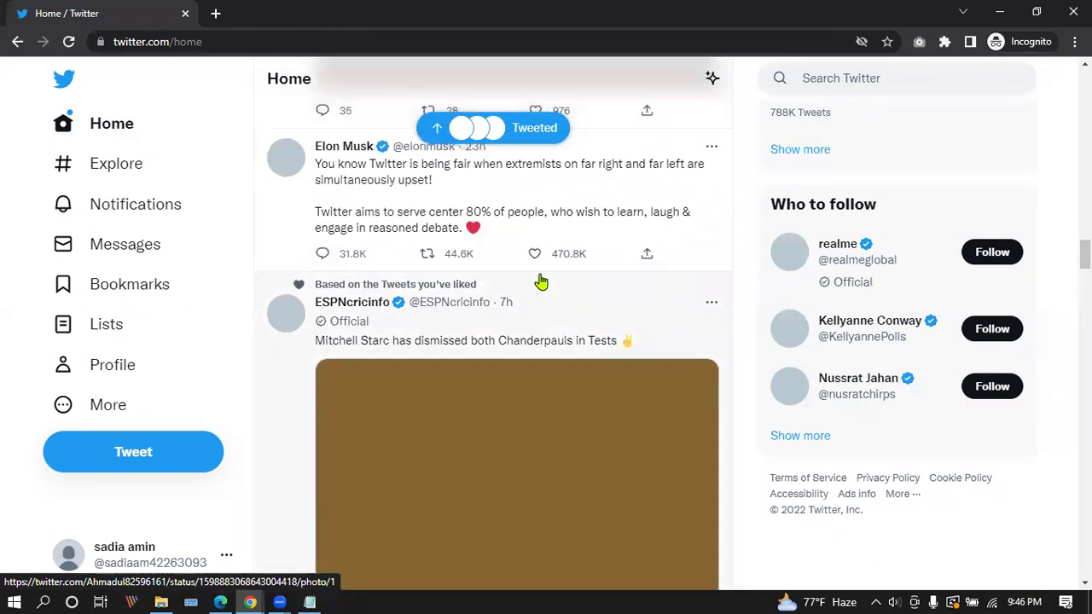
scroll(441, 280, "up", 1)
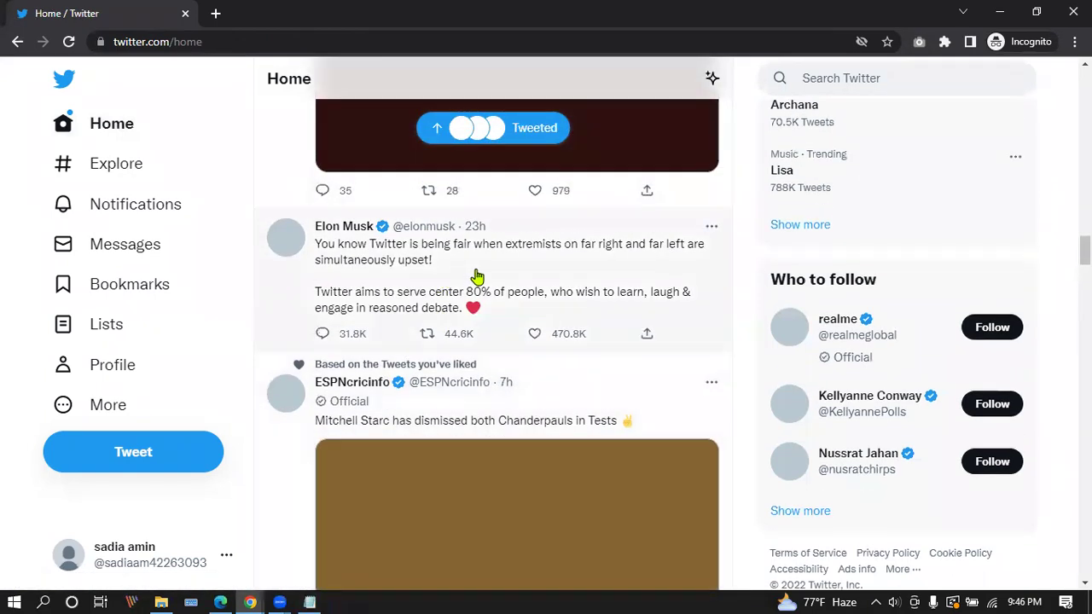
scroll(478, 276, "down", 5)
scroll(501, 272, "down", 8)
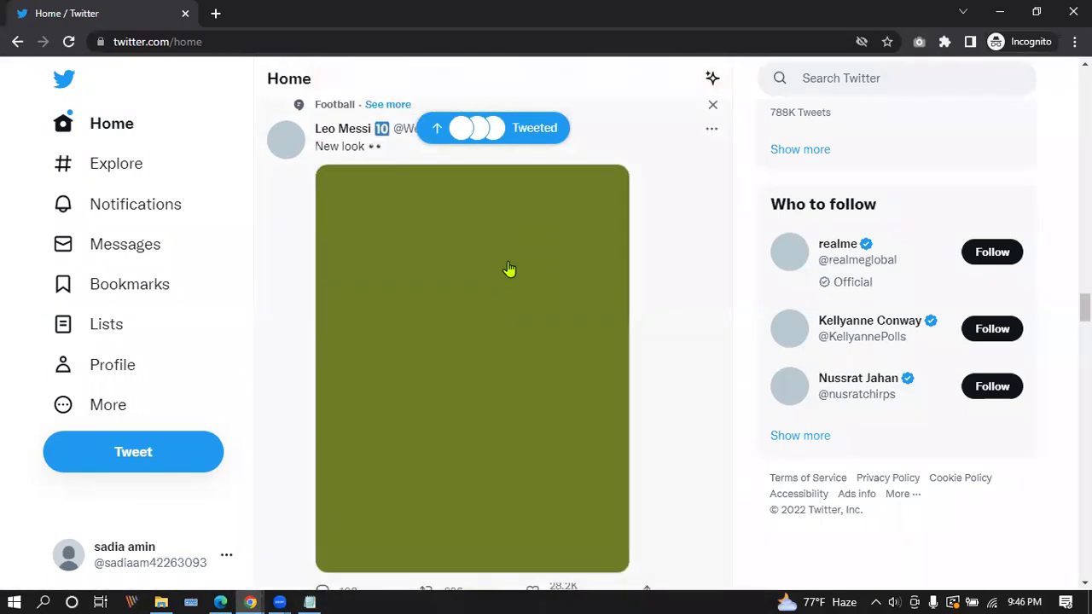
scroll(510, 266, "down", 10)
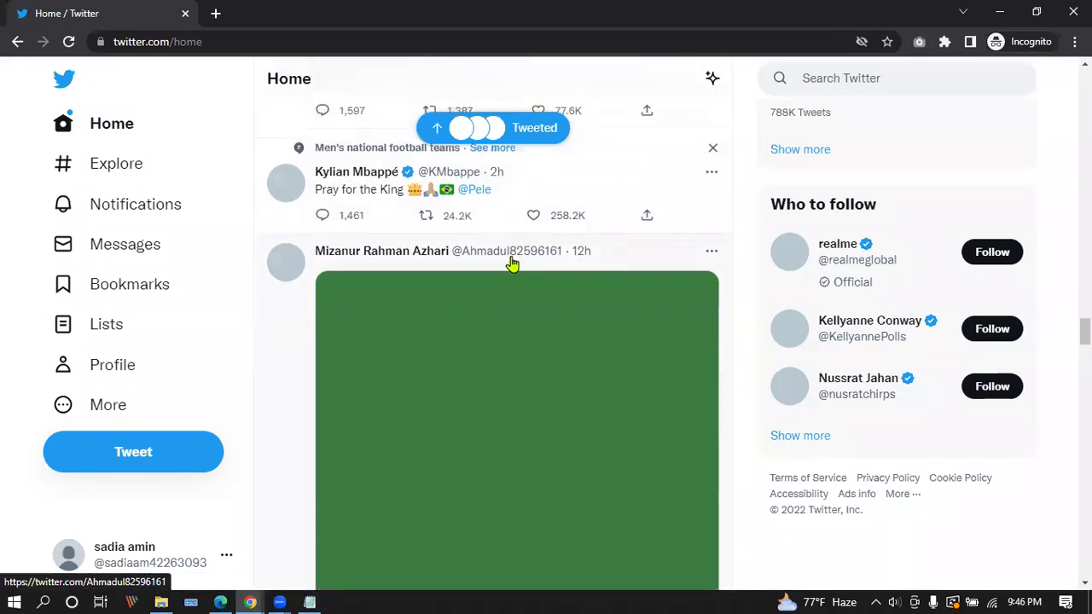
scroll(512, 264, "down", 15)
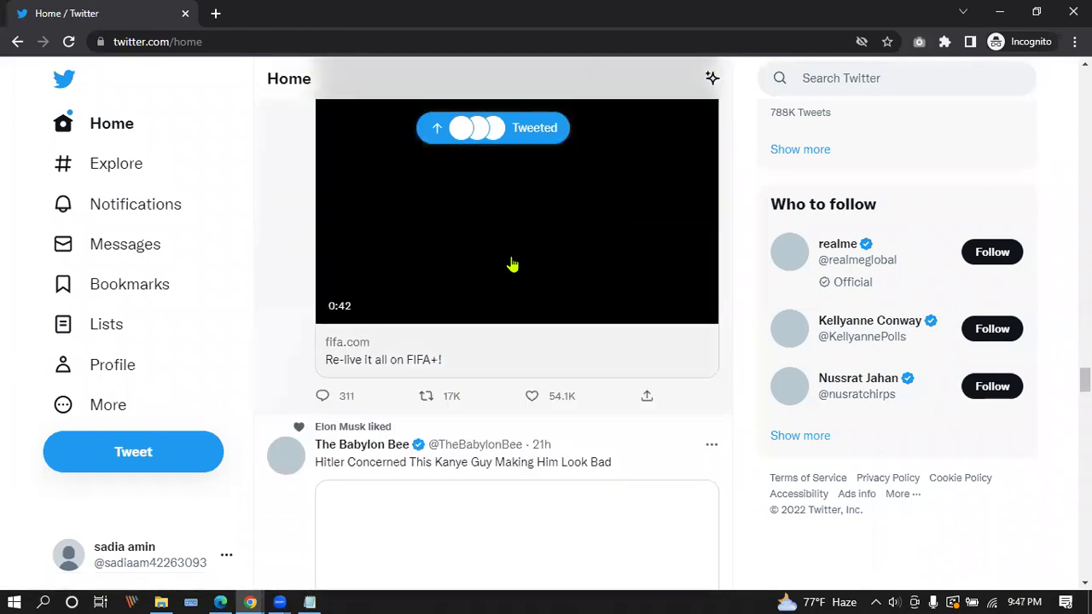
scroll(512, 265, "down", 10)
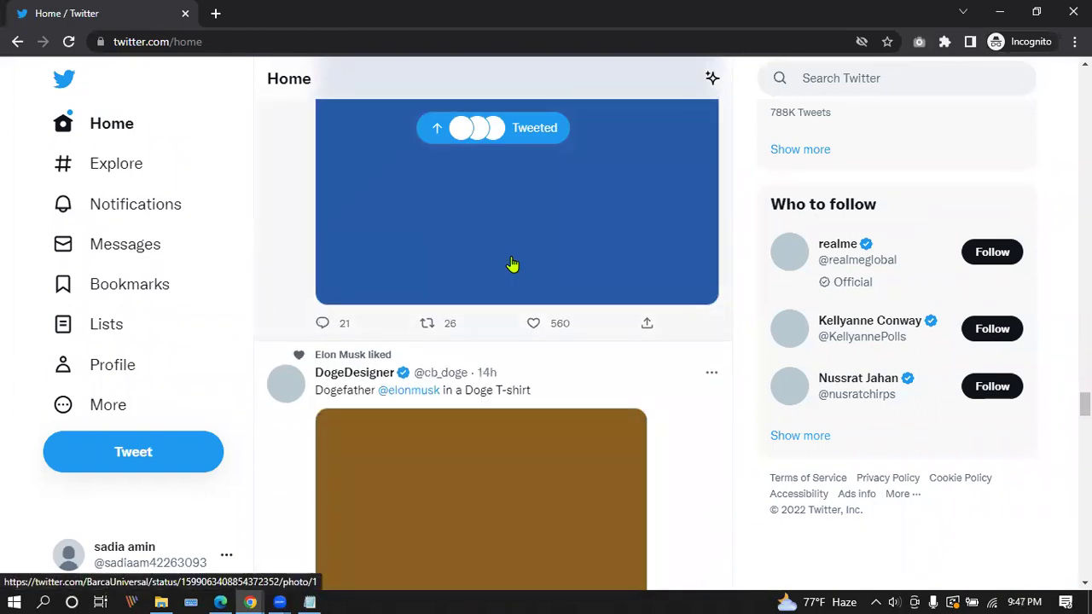
scroll(512, 264, "down", 5)
scroll(519, 285, "up", 5)
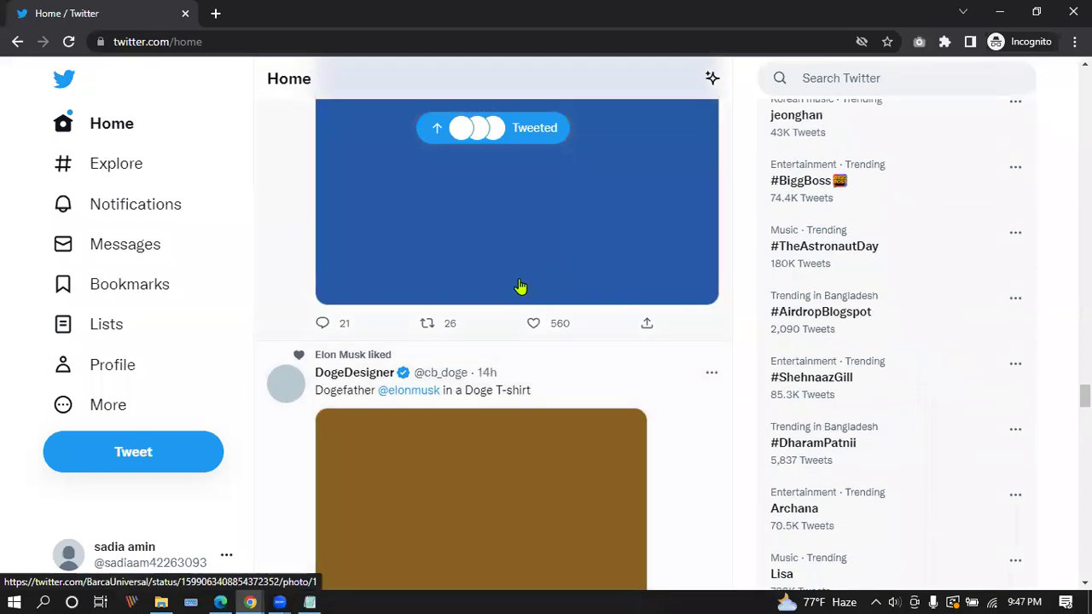
scroll(521, 290, "down", 3)
scroll(524, 290, "up", 4)
left_click_drag(309, 469, 559, 462)
scroll(558, 462, "down", 6)
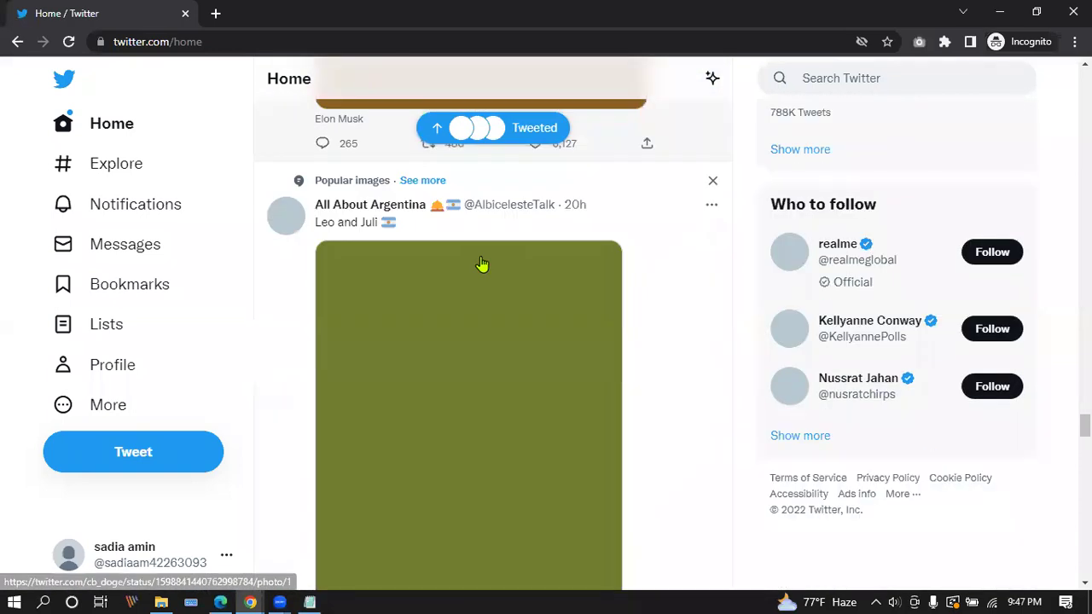
scroll(566, 264, "down", 15)
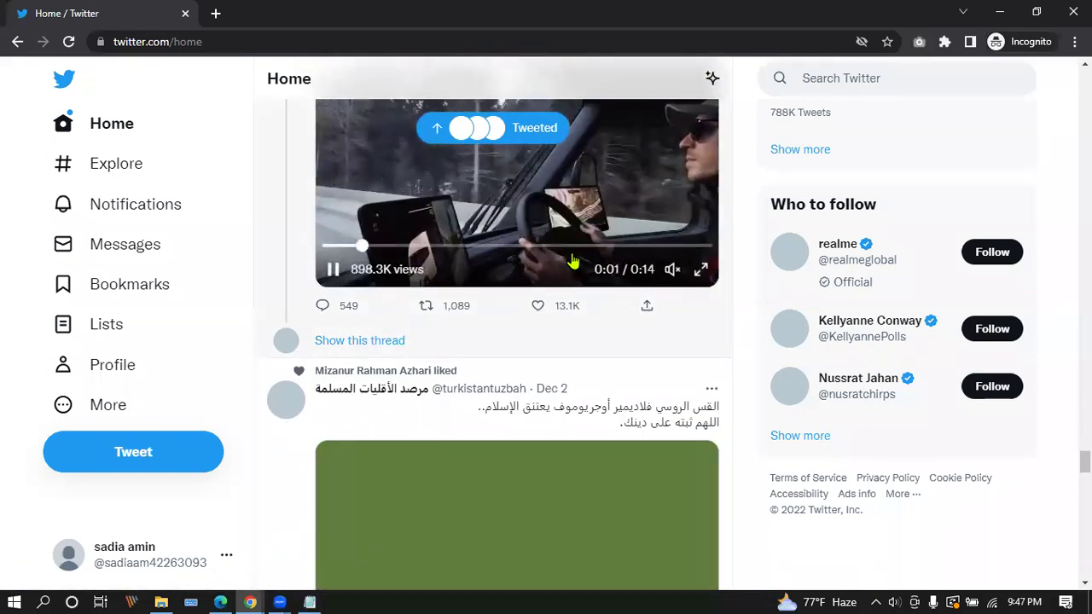
scroll(574, 259, "down", 7)
scroll(575, 260, "down", 4)
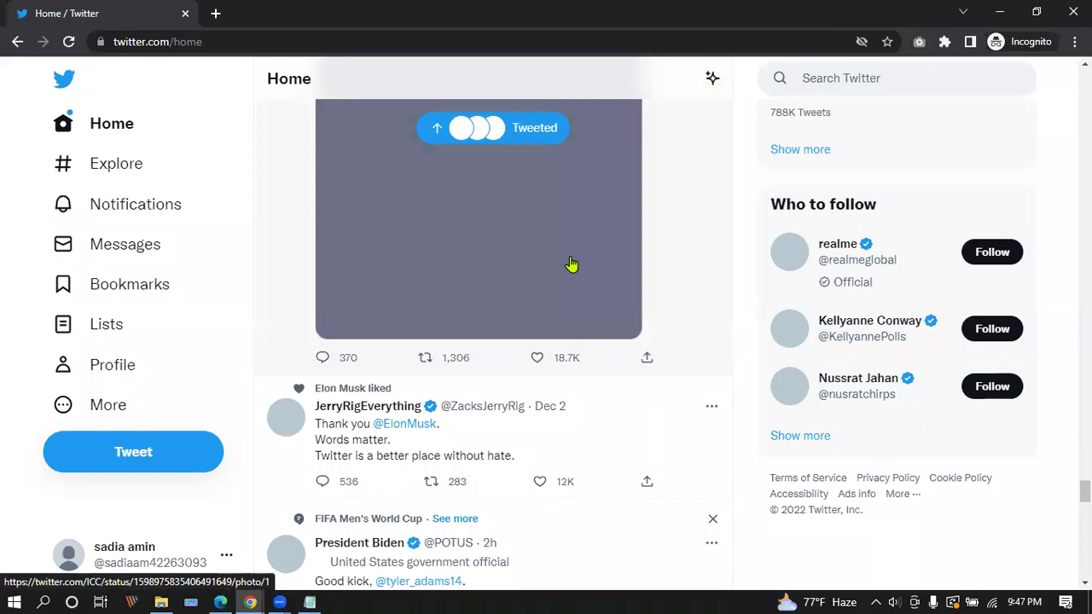
scroll(588, 247, "up", 10)
scroll(589, 247, "up", 15)
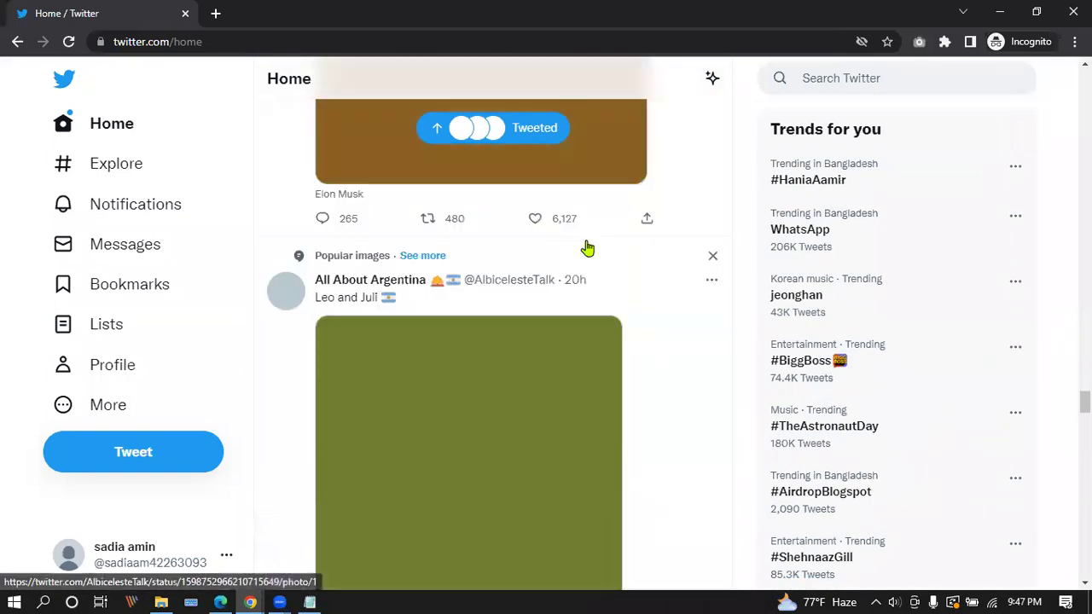
scroll(597, 244, "up", 15)
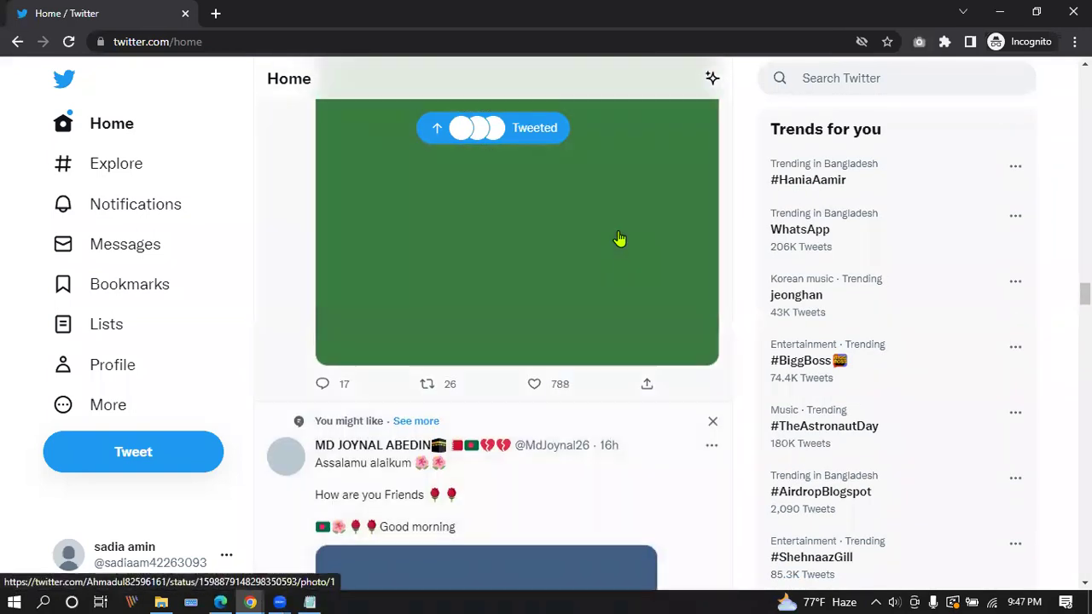
scroll(614, 247, "up", 15)
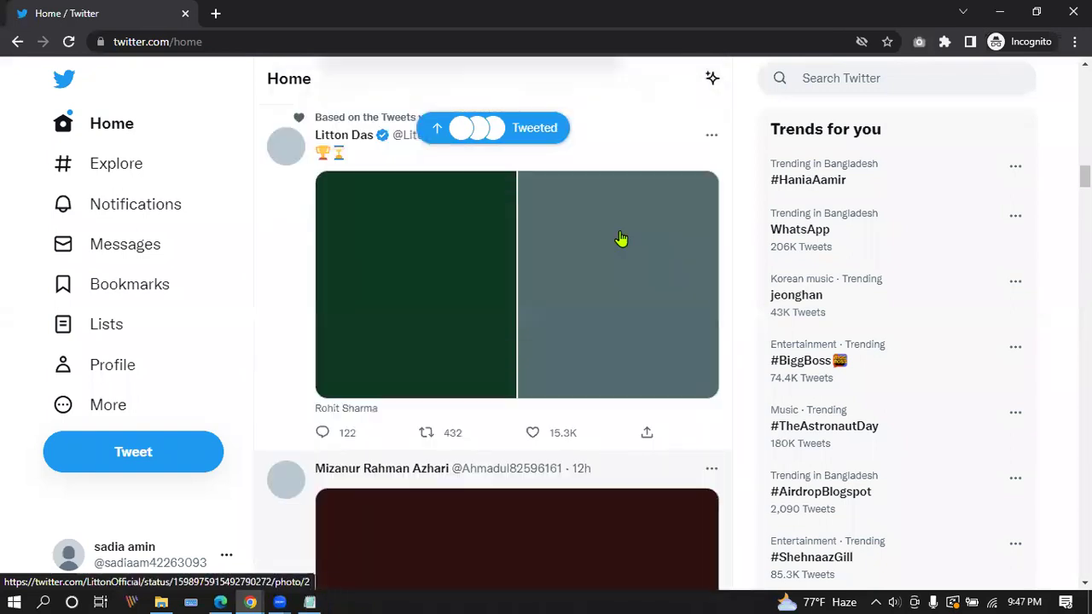
scroll(607, 249, "up", 10)
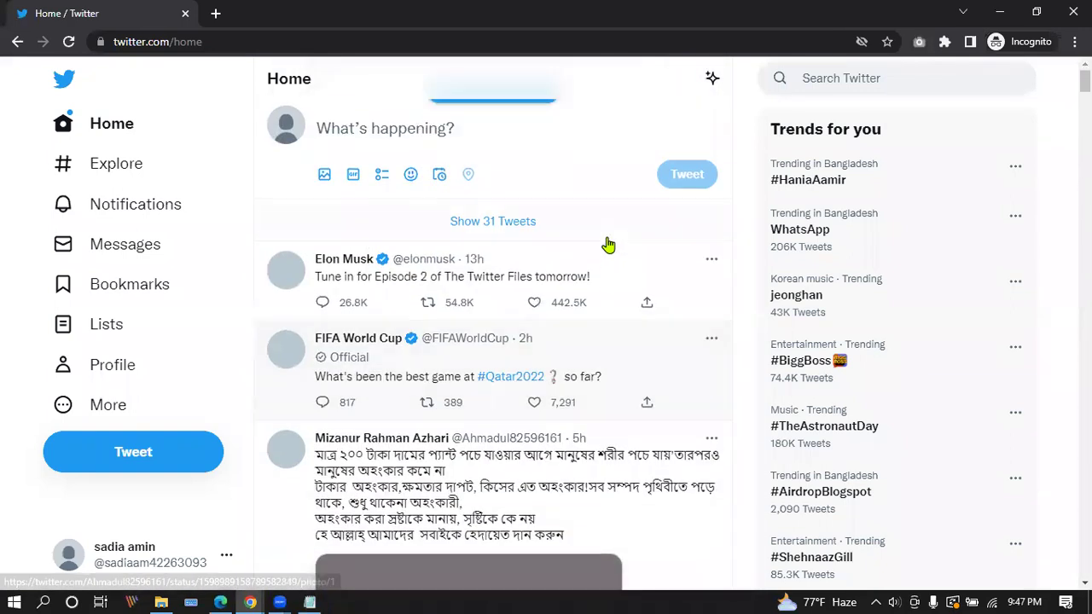
left_click(437, 122)
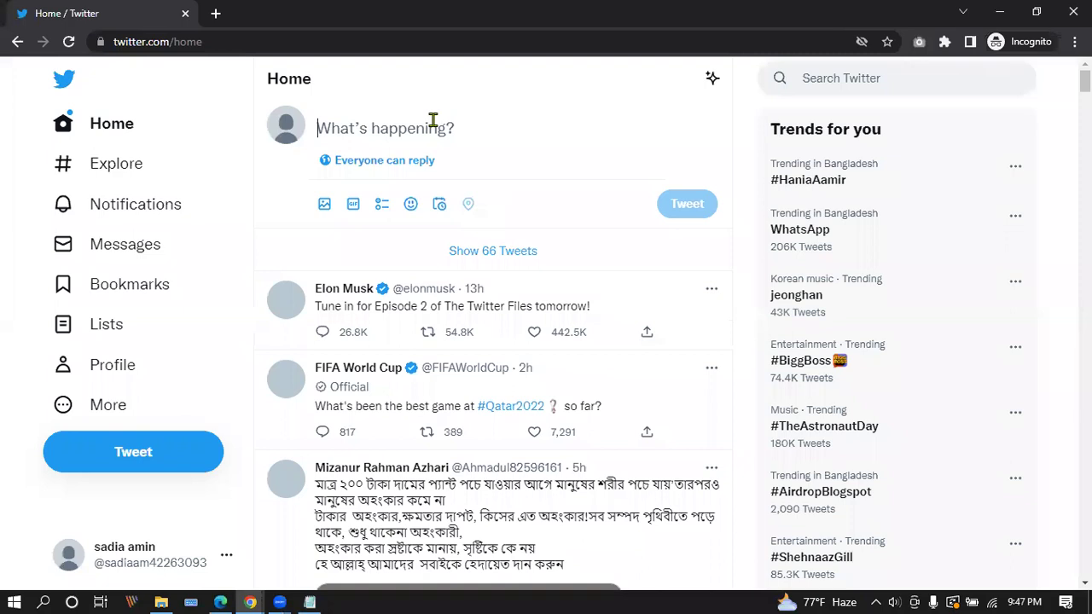
left_click(532, 134)
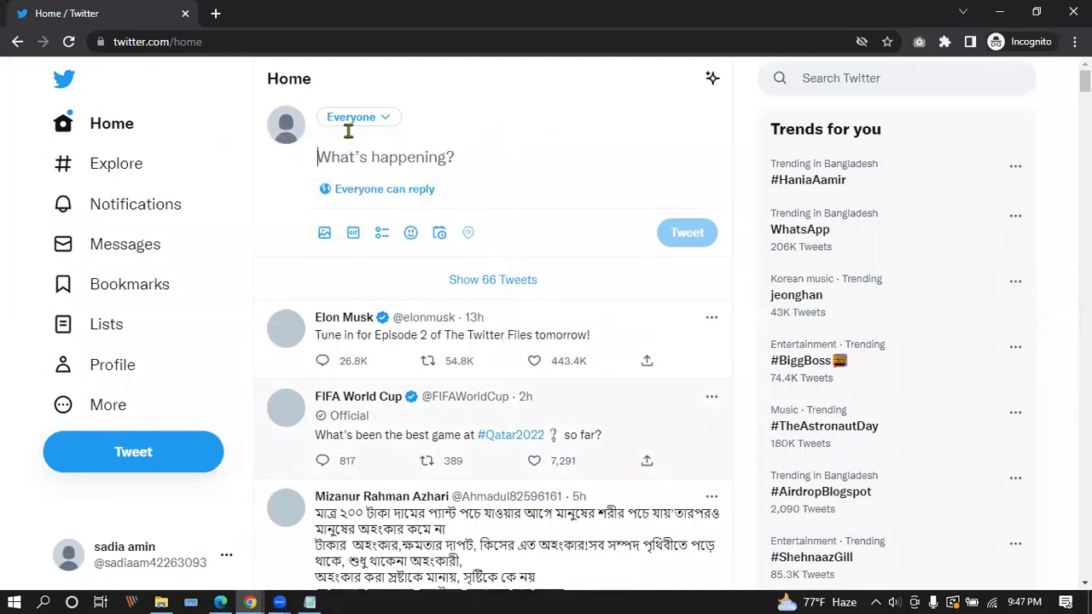
left_click(324, 234)
left_click(544, 125)
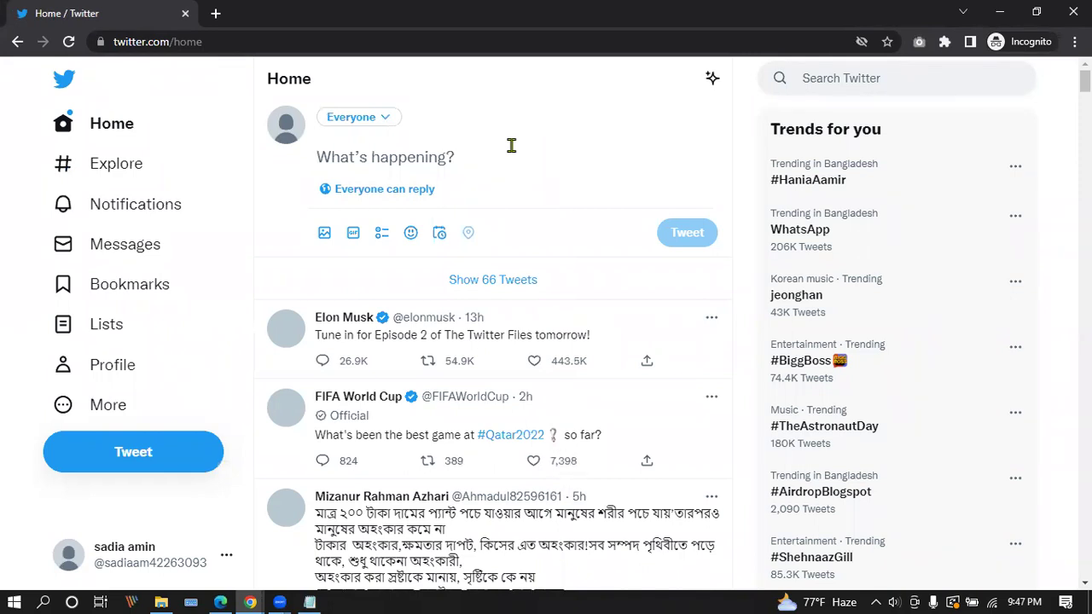
left_click(511, 146)
scroll(644, 145, "down", 8)
scroll(646, 145, "up", 8)
scroll(407, 218, "down", 8)
scroll(407, 217, "up", 8)
scroll(407, 218, "down", 2)
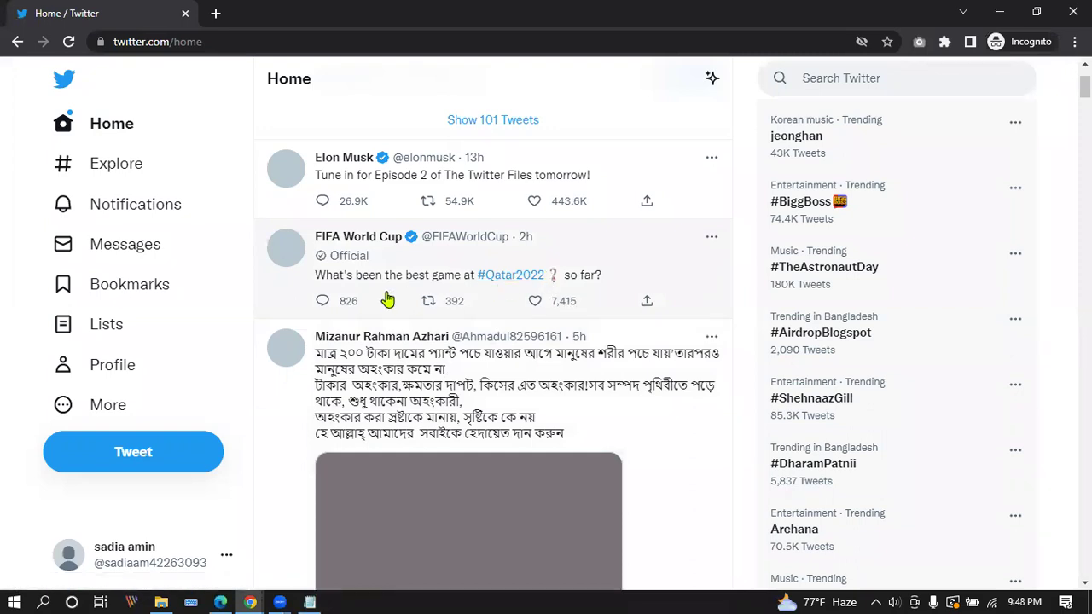
left_click(221, 572)
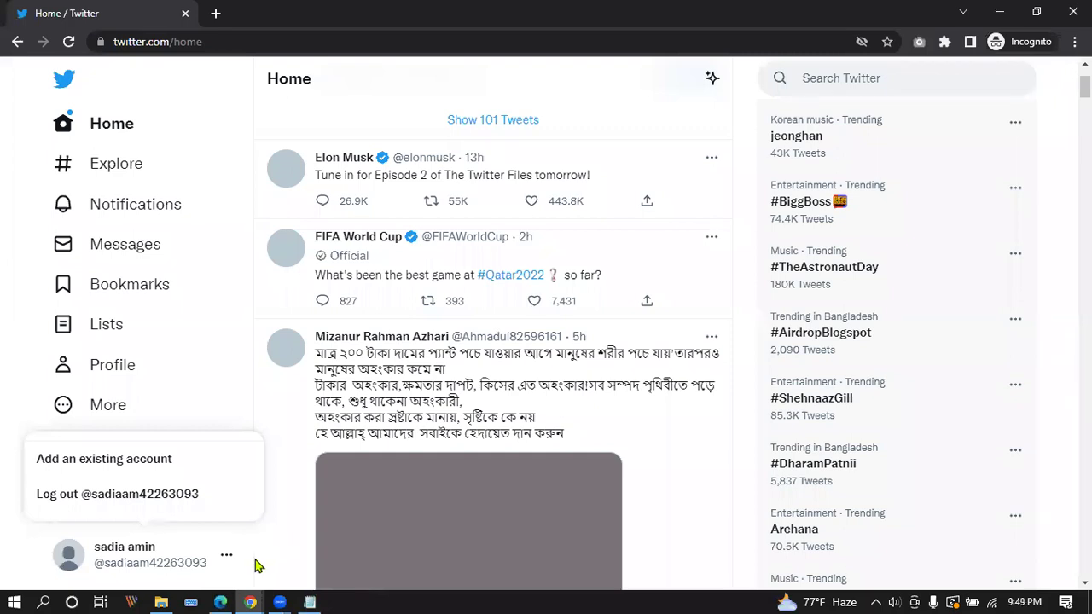
Log out of the Twitter account, confirming the logout, and open a new blank tab
left_click(169, 487)
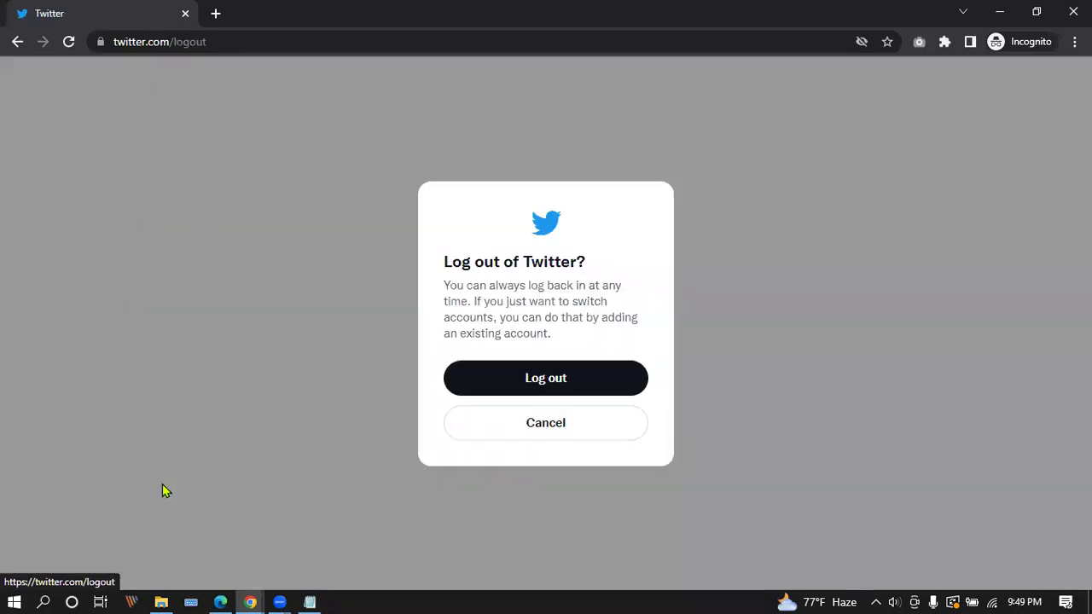
left_click(539, 390)
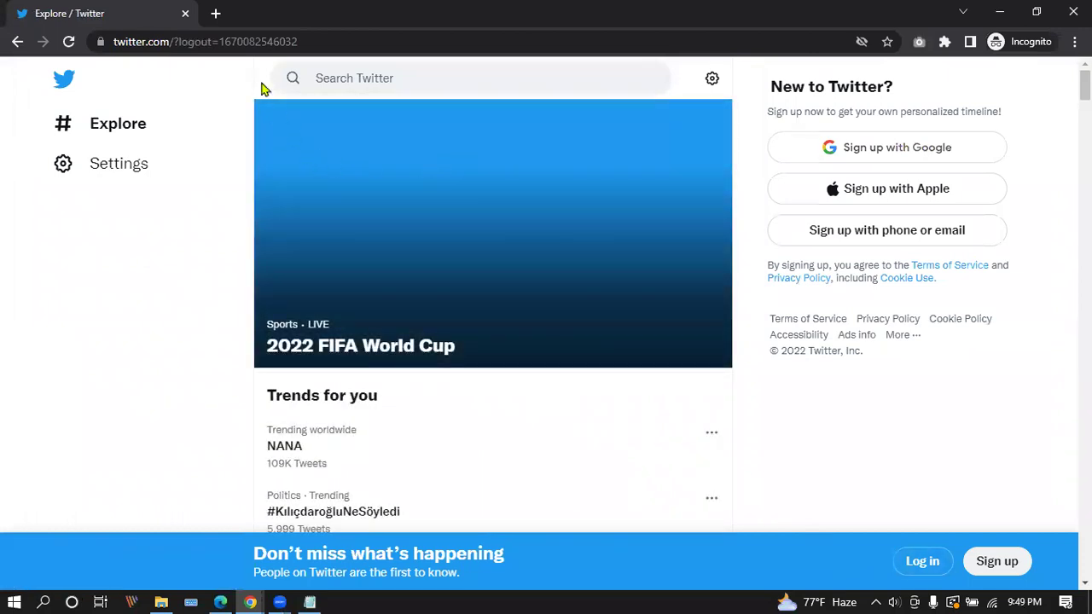
left_click(216, 13)
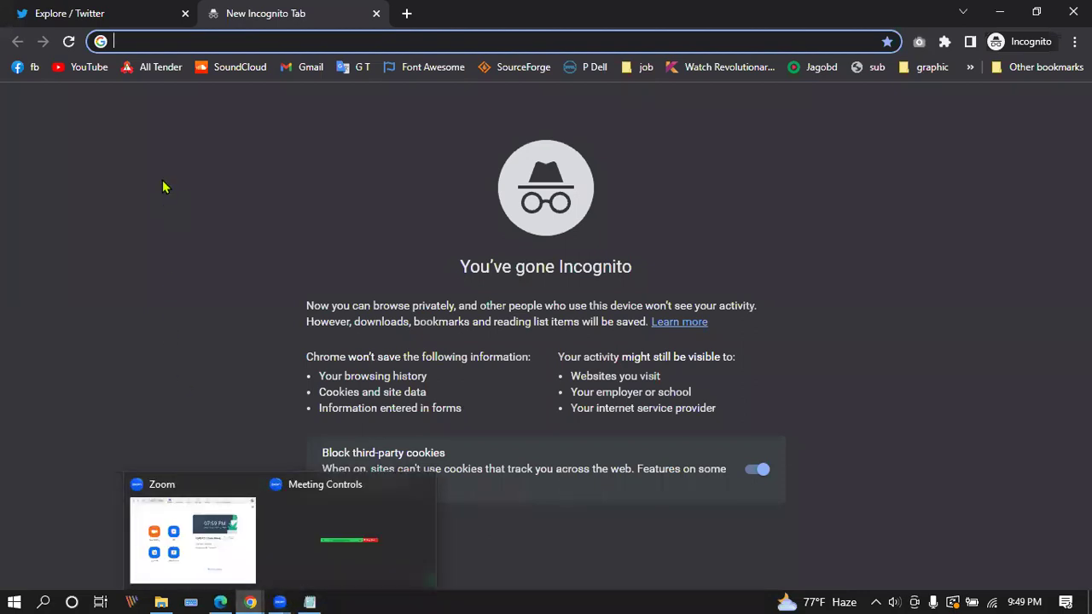
Load quora.com, translate its Bangla page into English, and start another blank tab
type("quora.com")
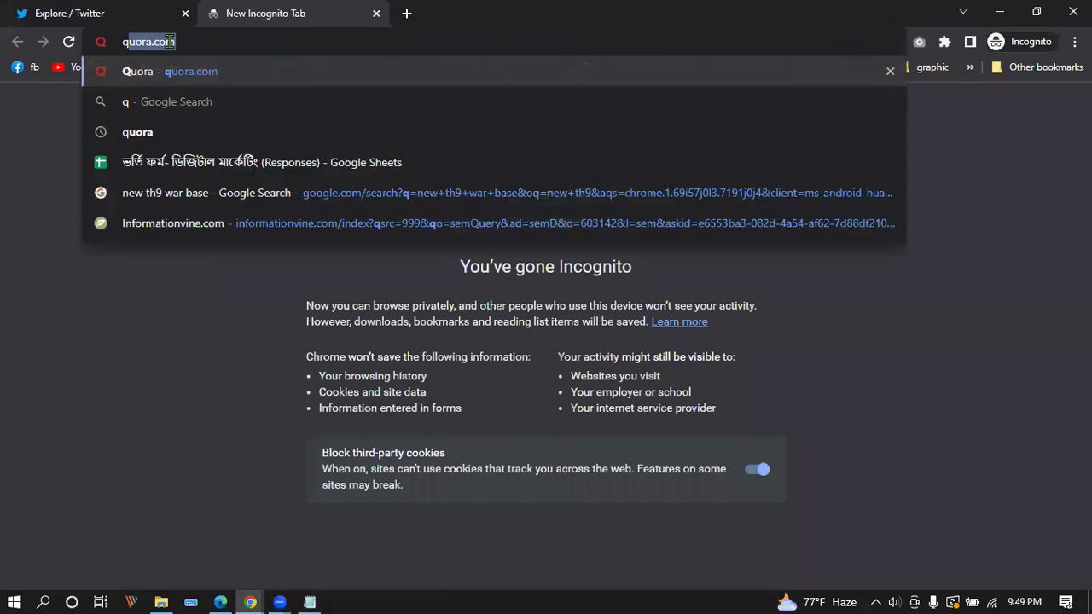
key("Return")
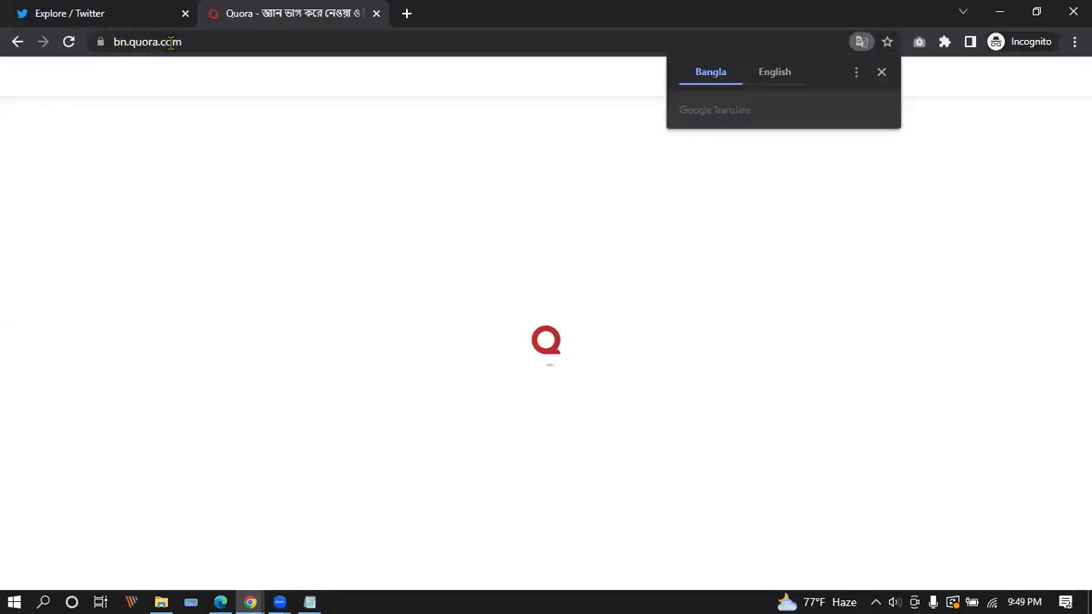
left_click(881, 72)
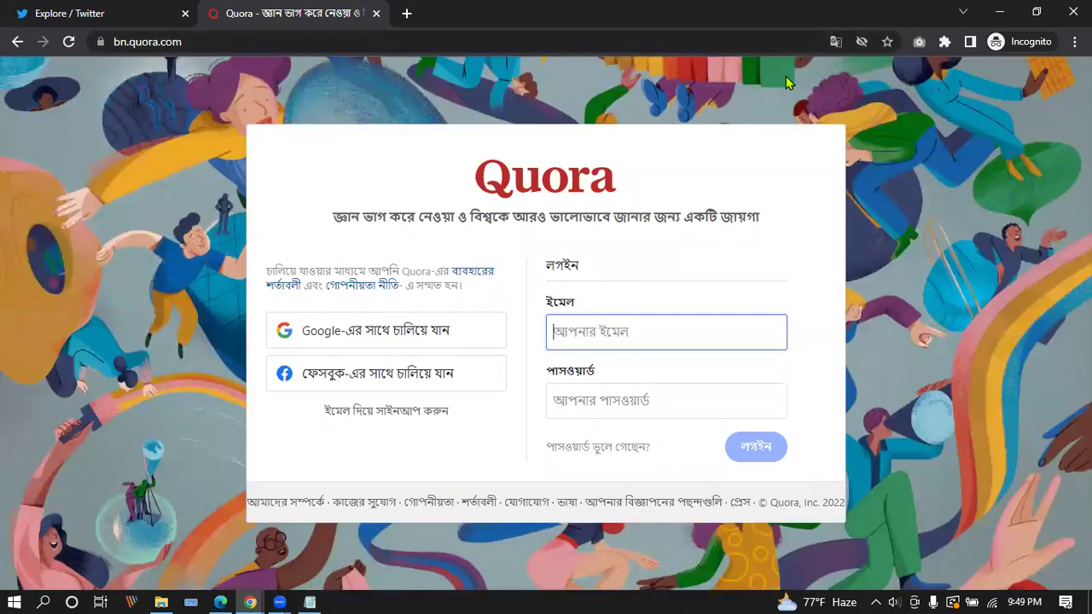
left_click(836, 41)
left_click(769, 73)
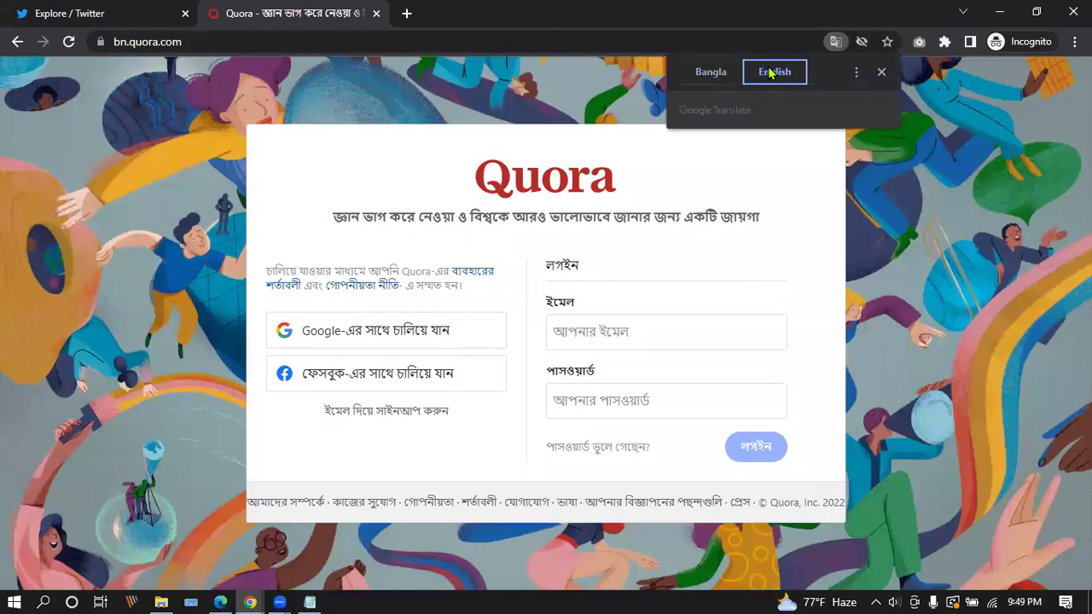
left_click(881, 74)
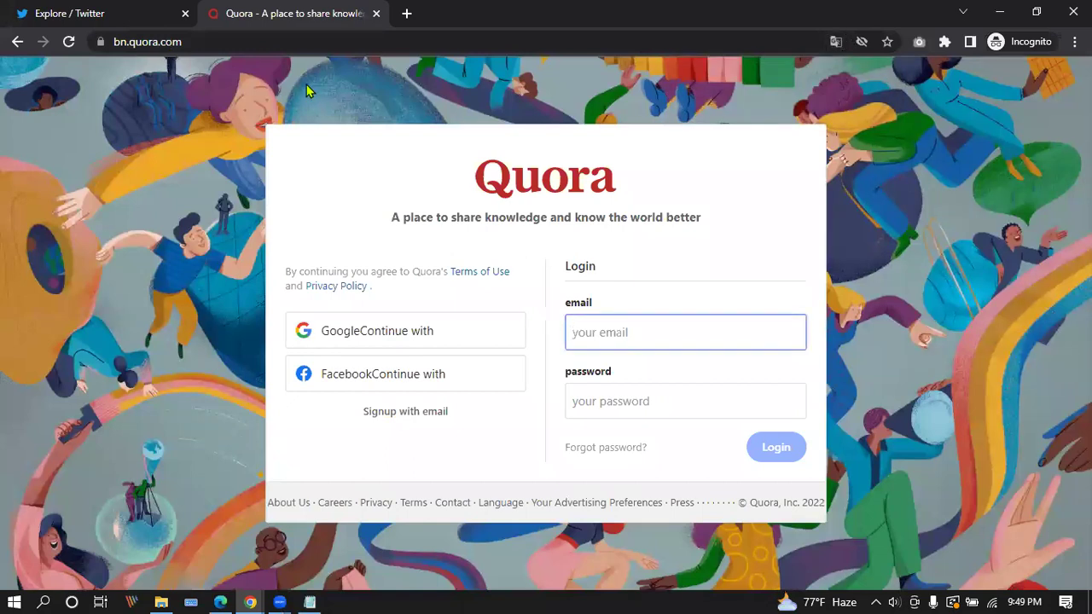
left_click(407, 13)
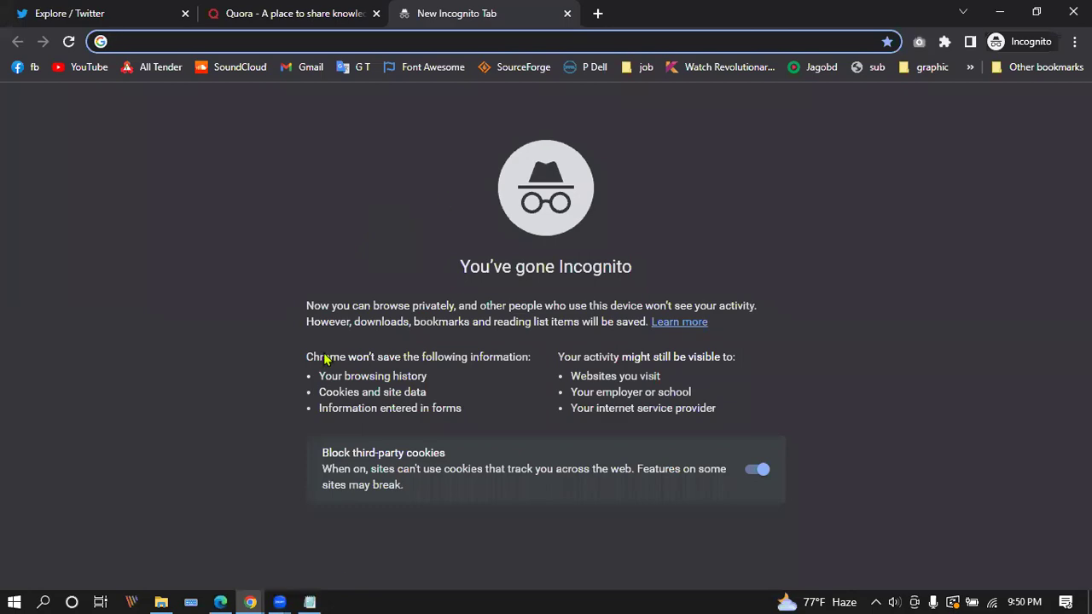
Glance at the course module PDF in Edge, then return to the Chrome Incognito window
left_click(221, 601)
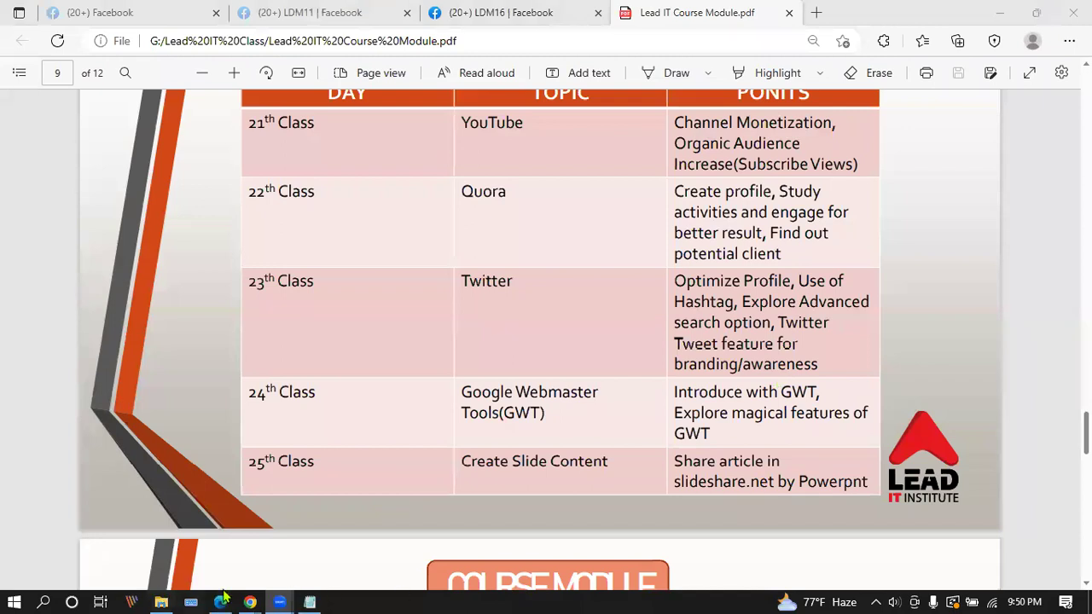
mouse_move(250, 602)
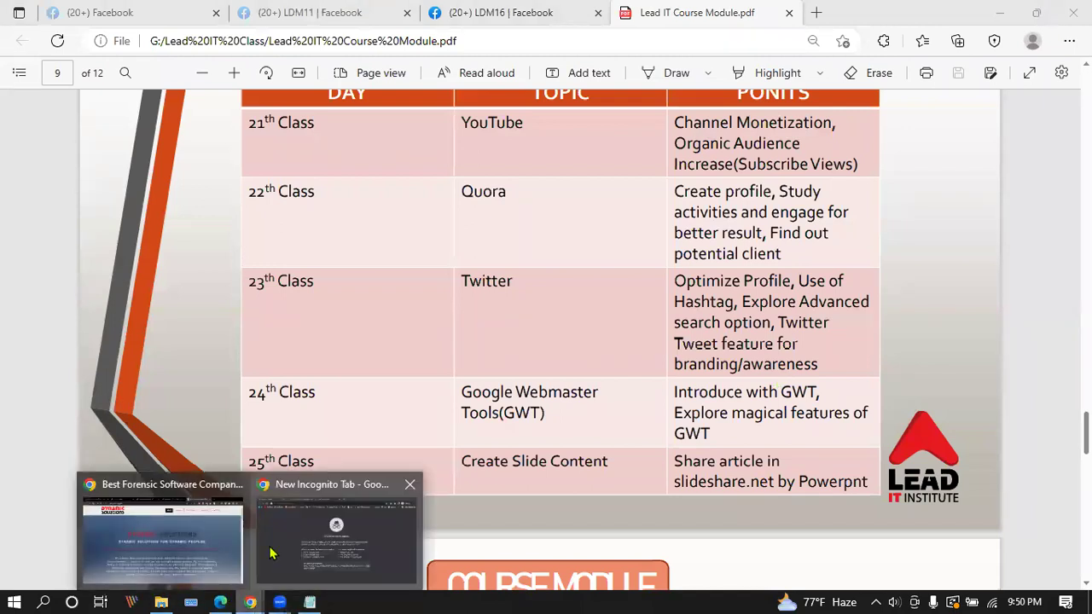
left_click(294, 570)
Scroll the signed-out Twitter Explore page from the World Cup banner into the Football tweets
left_click(281, 13)
left_click(135, 8)
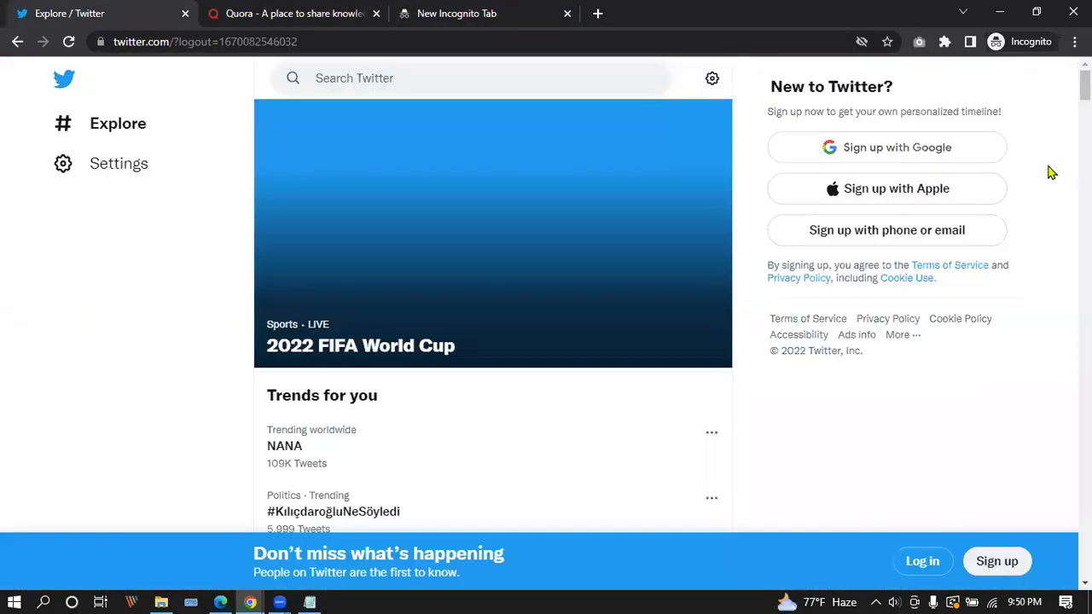
scroll(495, 379, "down", 15)
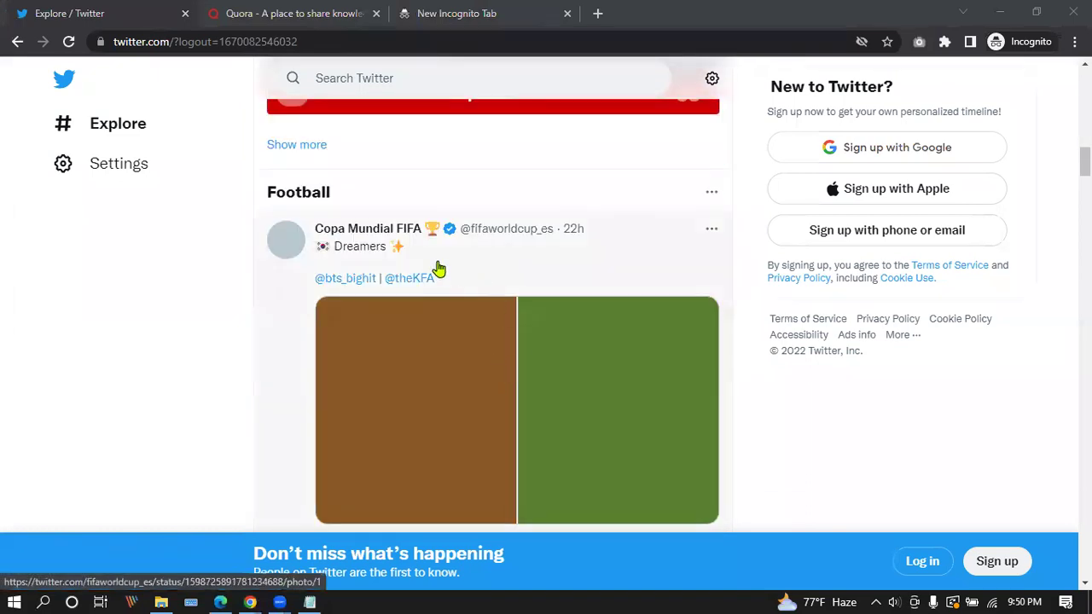
scroll(458, 316, "down", 5)
scroll(462, 325, "down", 2)
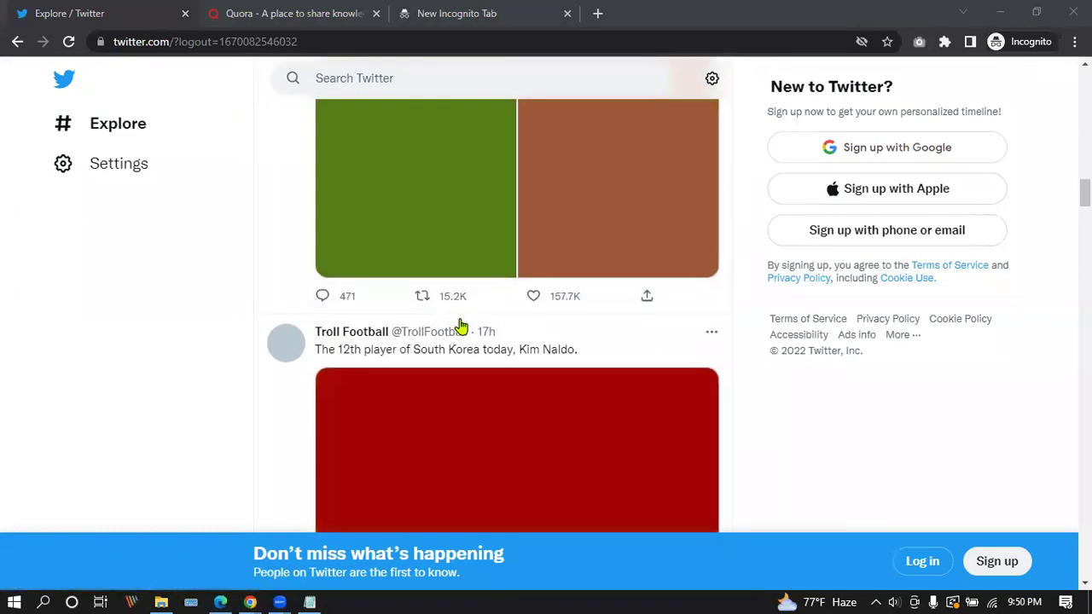
scroll(470, 322, "up", 4)
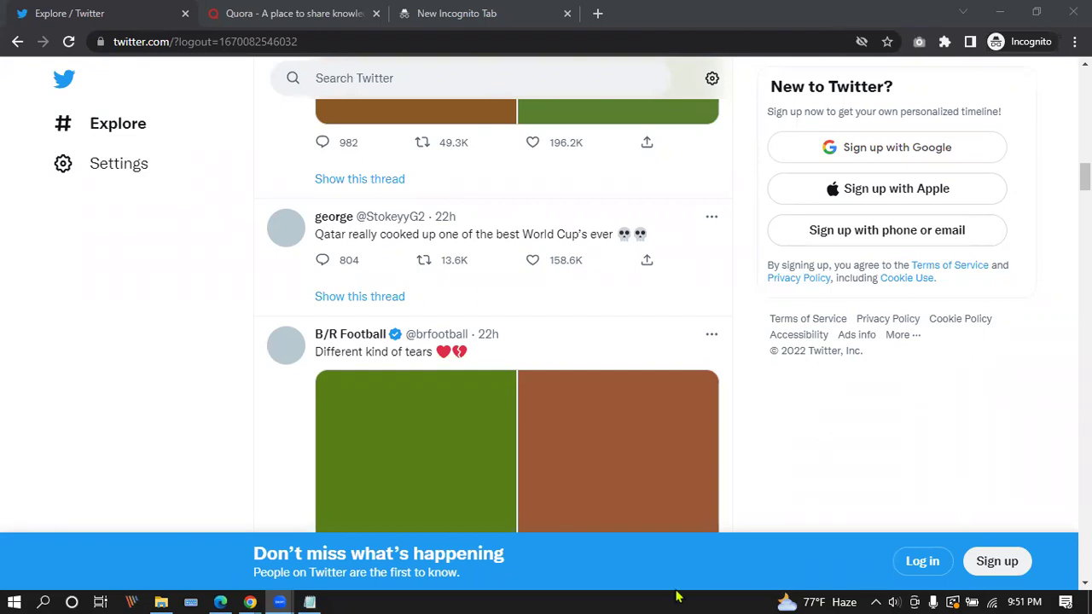
Bring the other Chrome window forward and load LinkedIn in a new tab
mouse_move(253, 601)
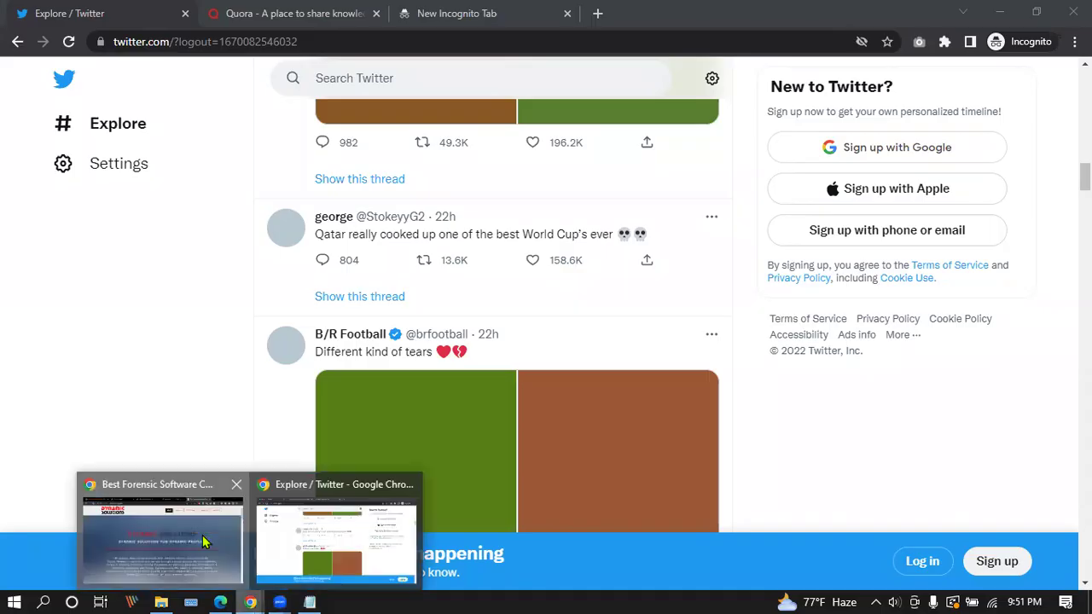
left_click(205, 541)
left_click(894, 14)
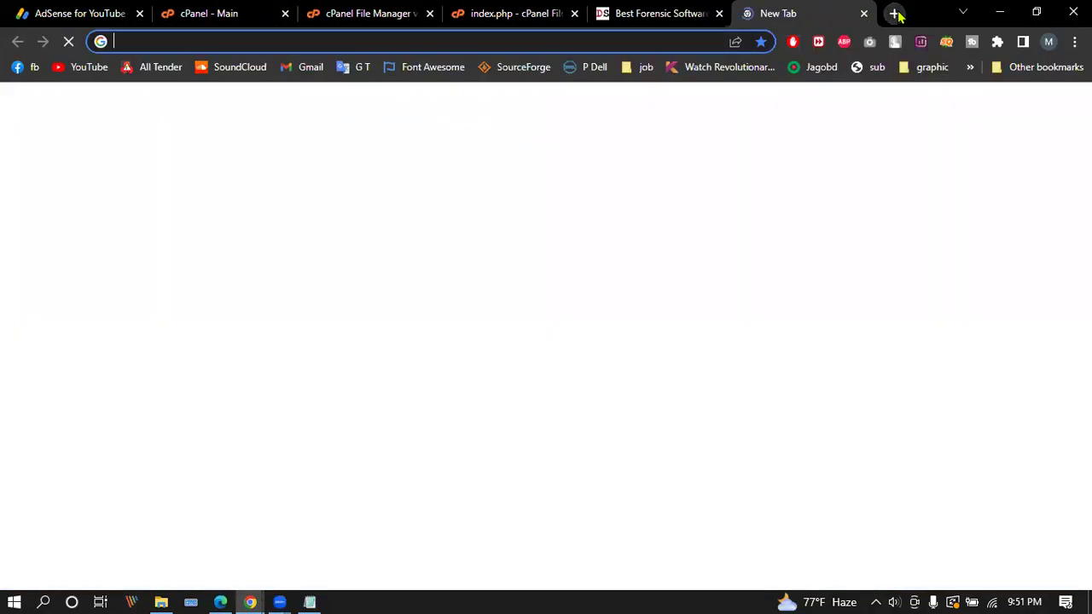
type("li")
key("Return")
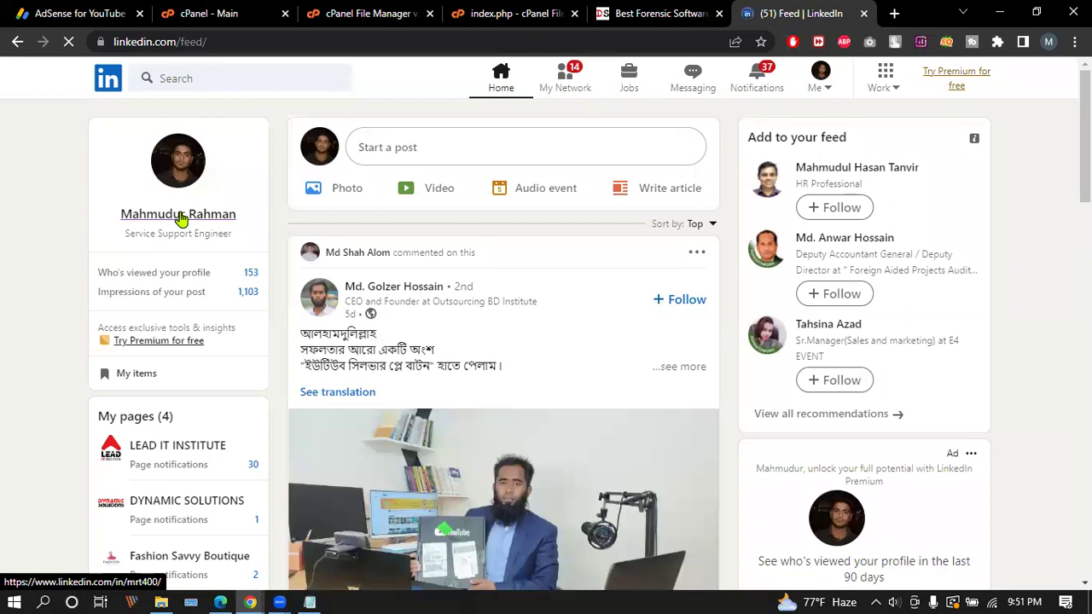
Visit the account's own LinkedIn profile, return to the Home feed, then switch to Dynamic Solutions
left_click(180, 219)
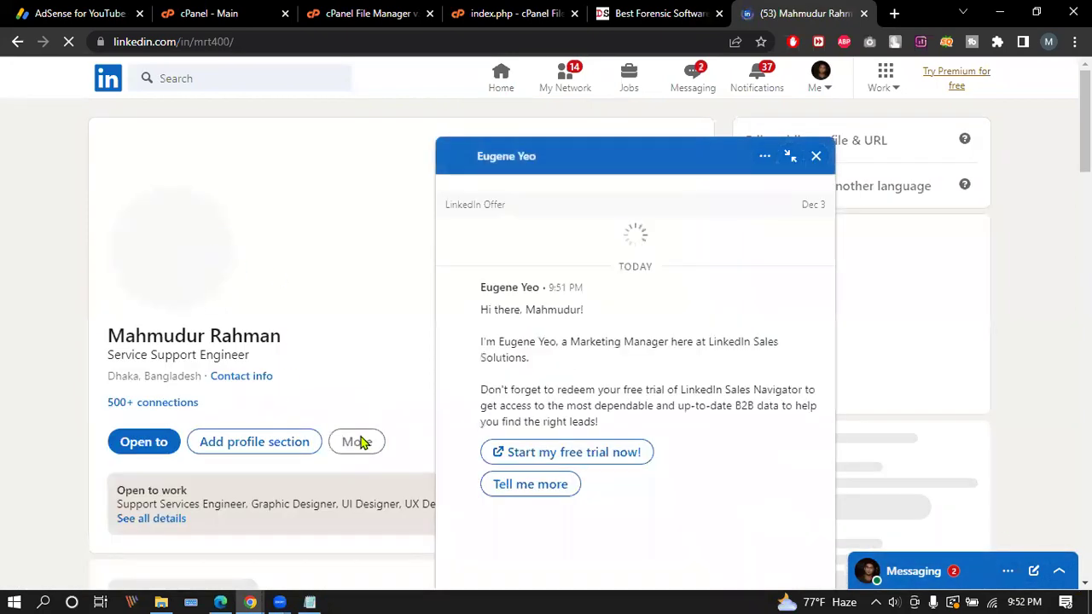
left_click(815, 155)
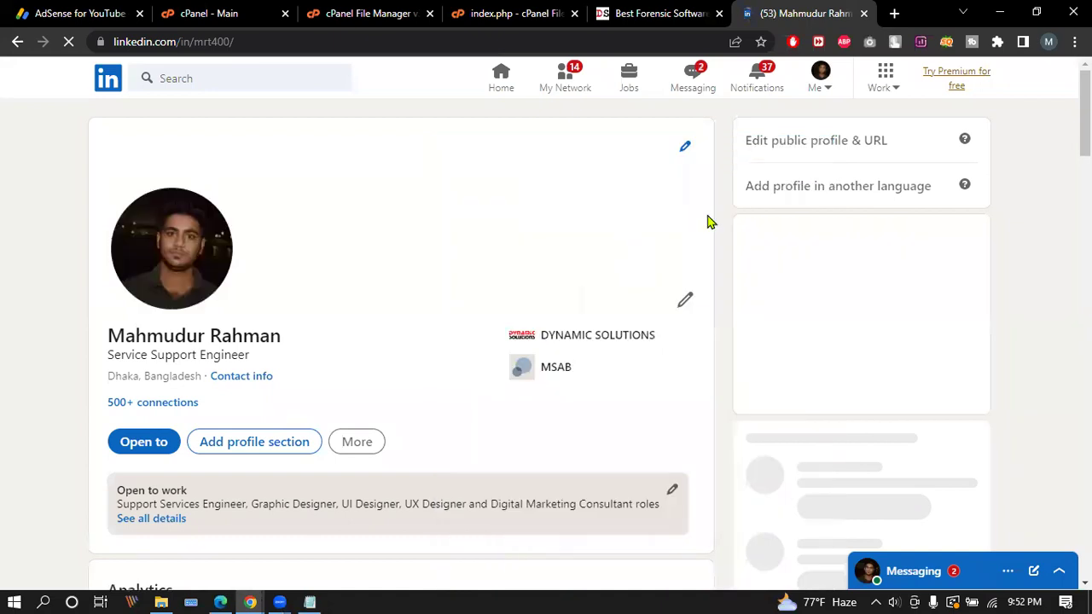
left_click(356, 441)
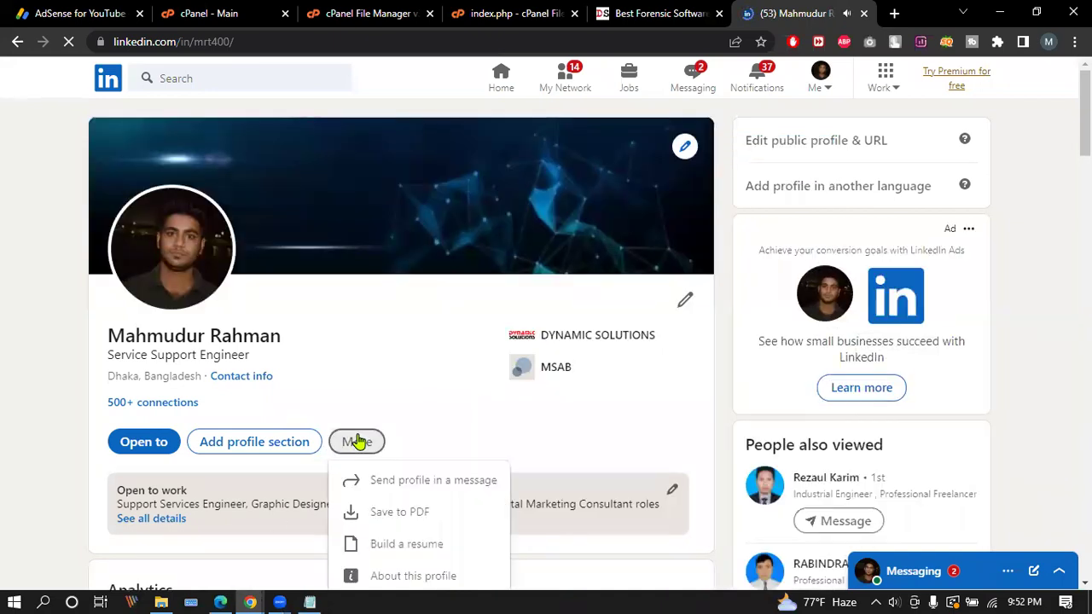
scroll(415, 395, "down", 3)
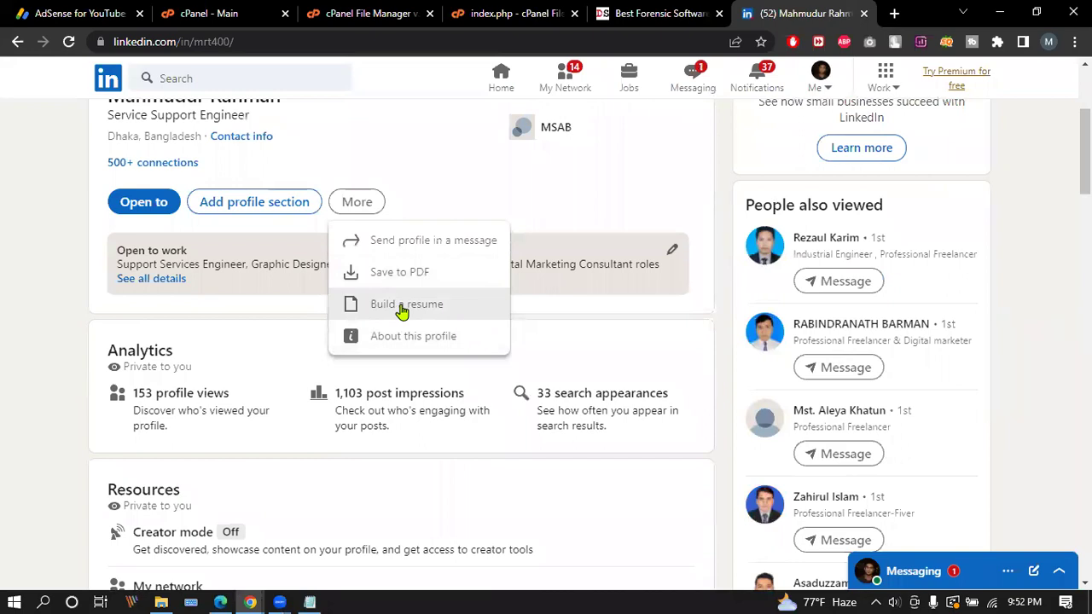
left_click(529, 182)
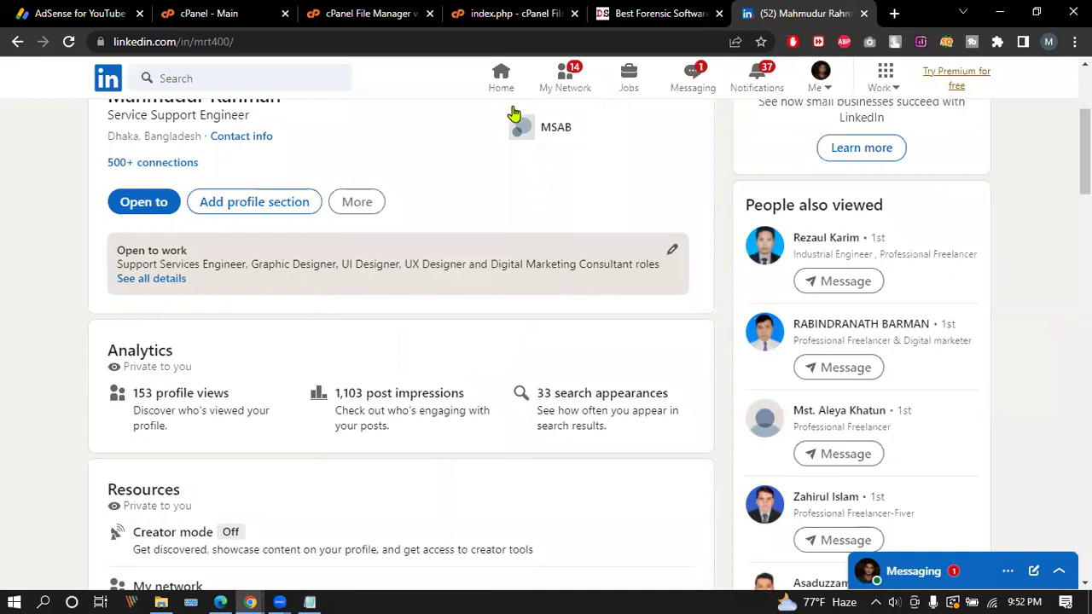
left_click(501, 77)
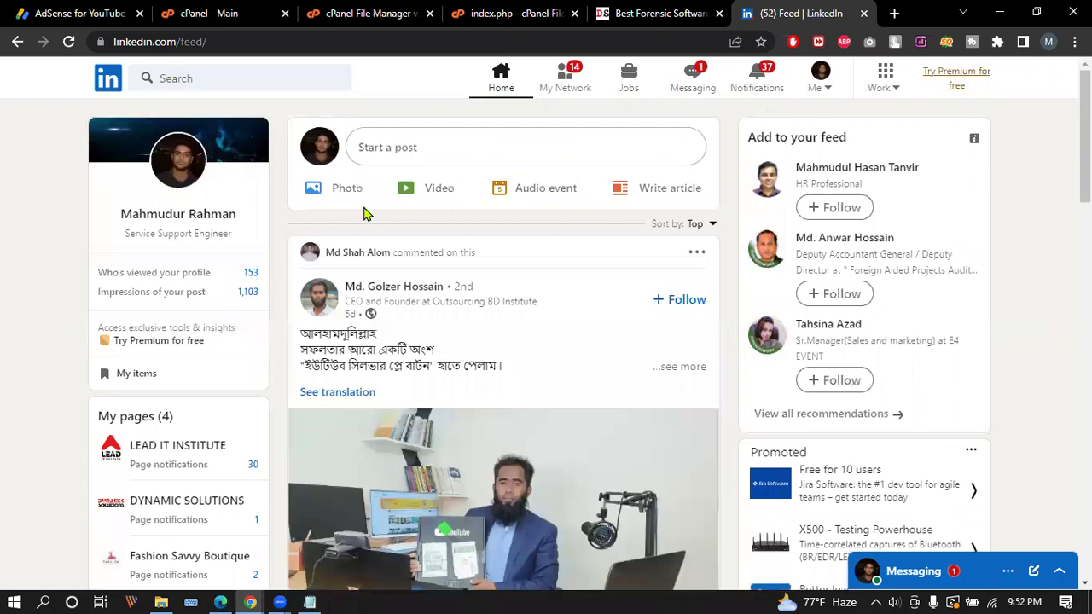
left_click(661, 13)
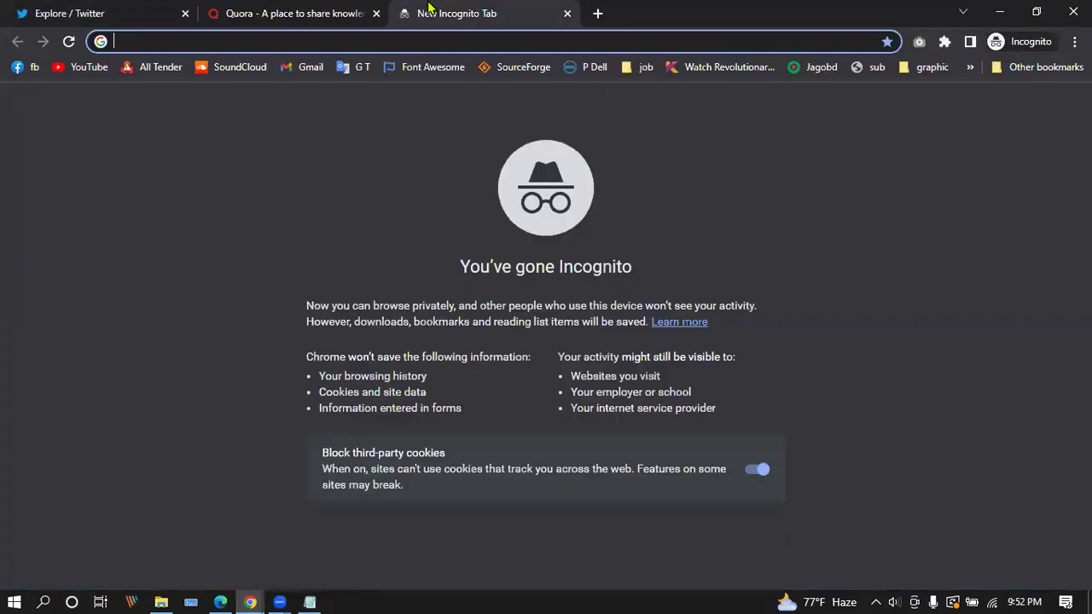
Switch back to the Quora login tab in the incognito window
left_click(325, 13)
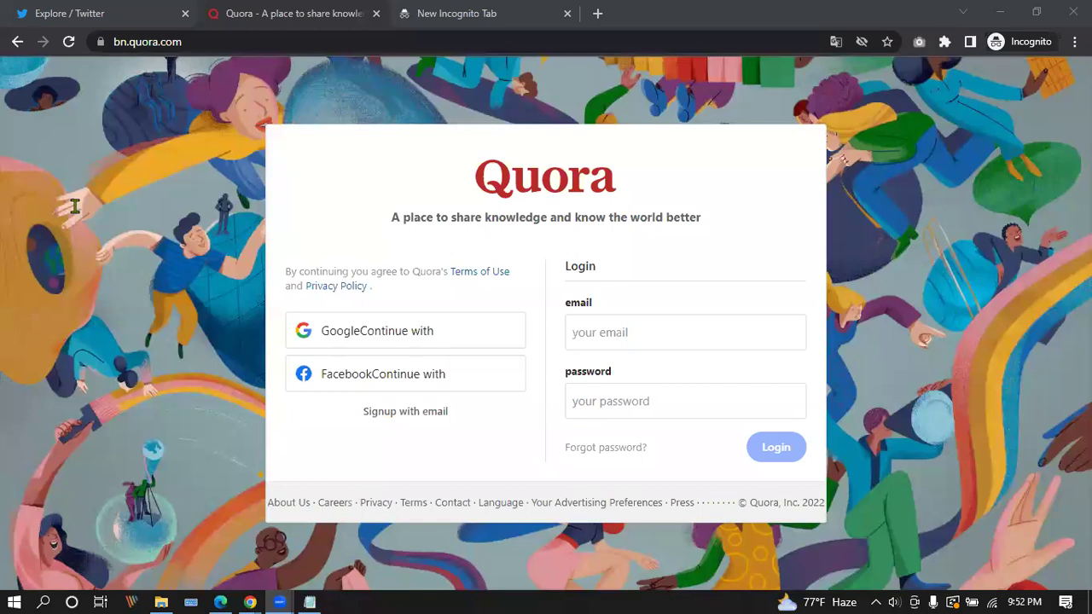
Try logging in with an email address, clear it when no account exists, and choose Signup with email
left_click(616, 329)
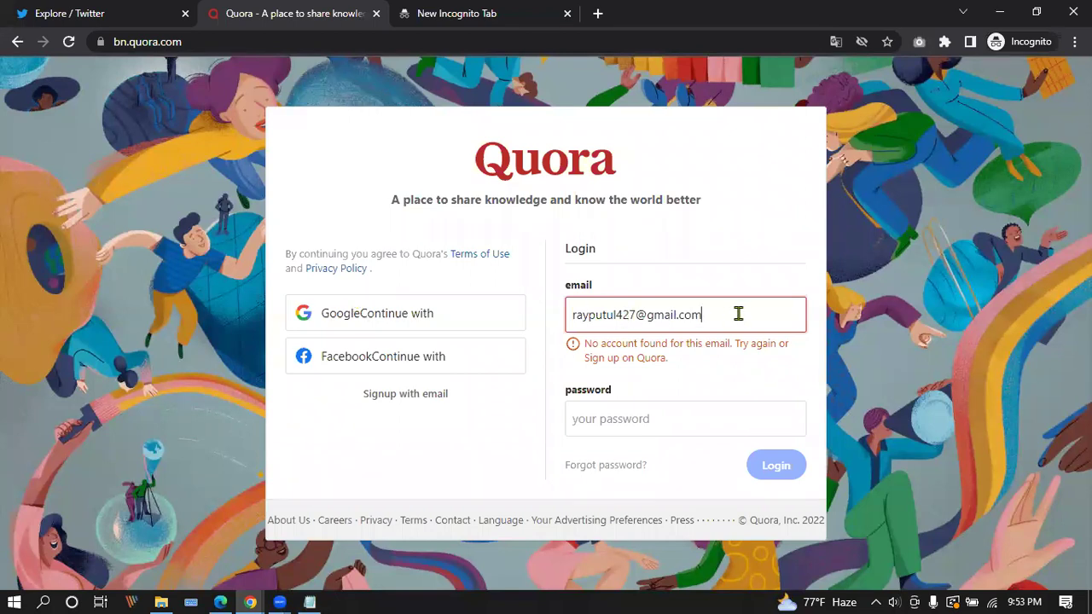
key("ctrl+a")
key("ctrl+c")
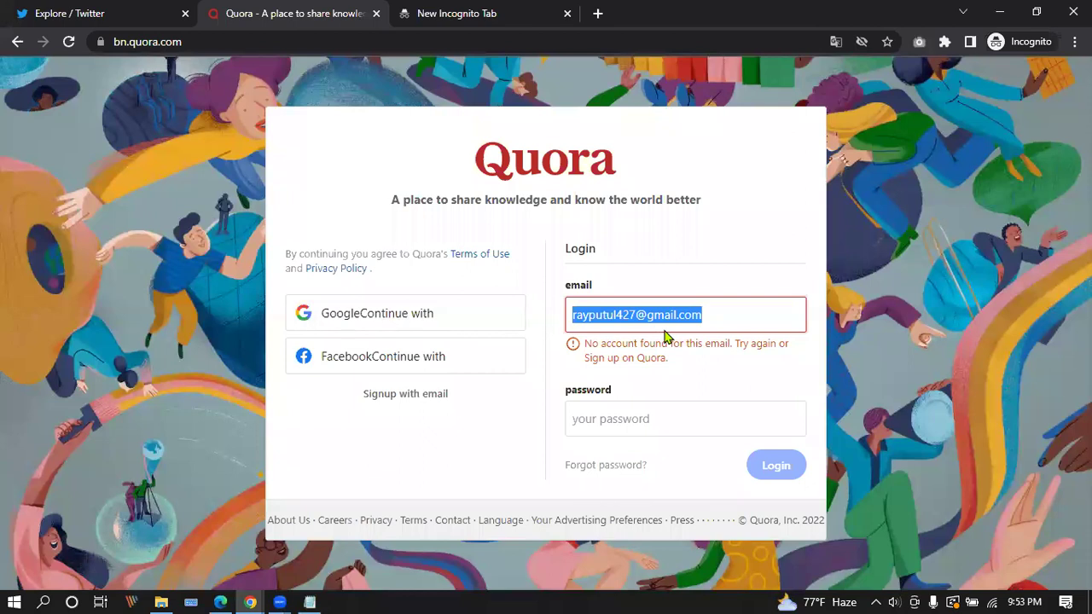
key("BackSpace")
left_click(419, 396)
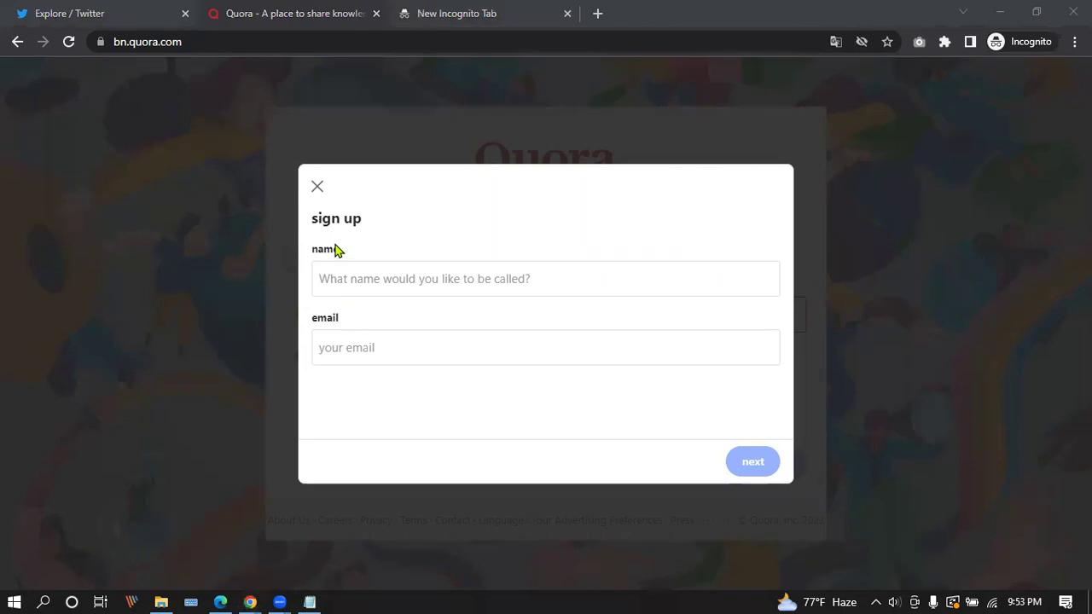
Enter the new account's display name and email address, then continue to email confirmation
left_click(332, 277)
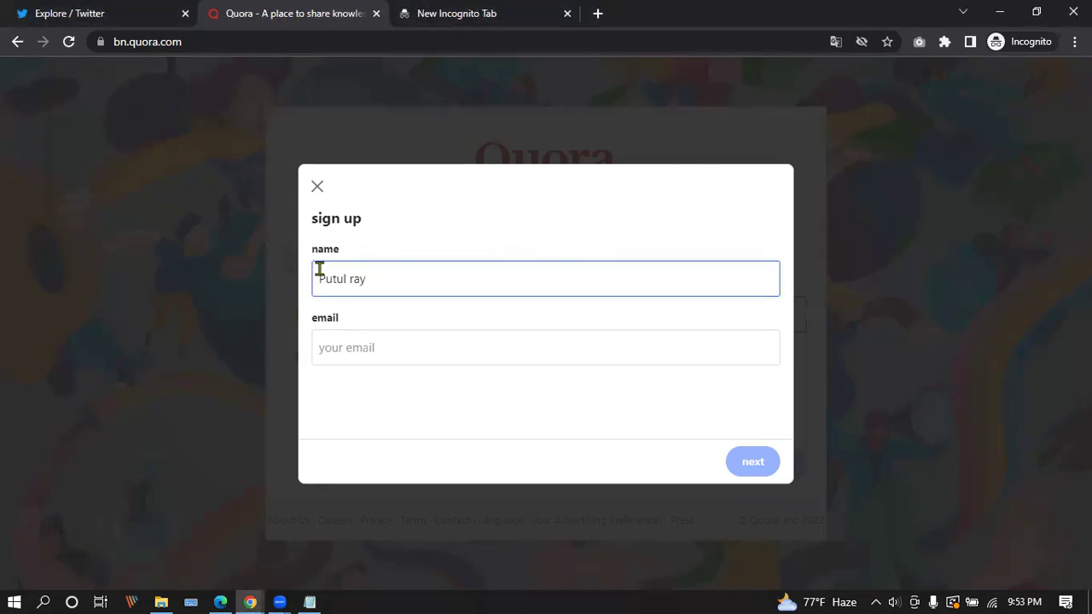
left_click(368, 343)
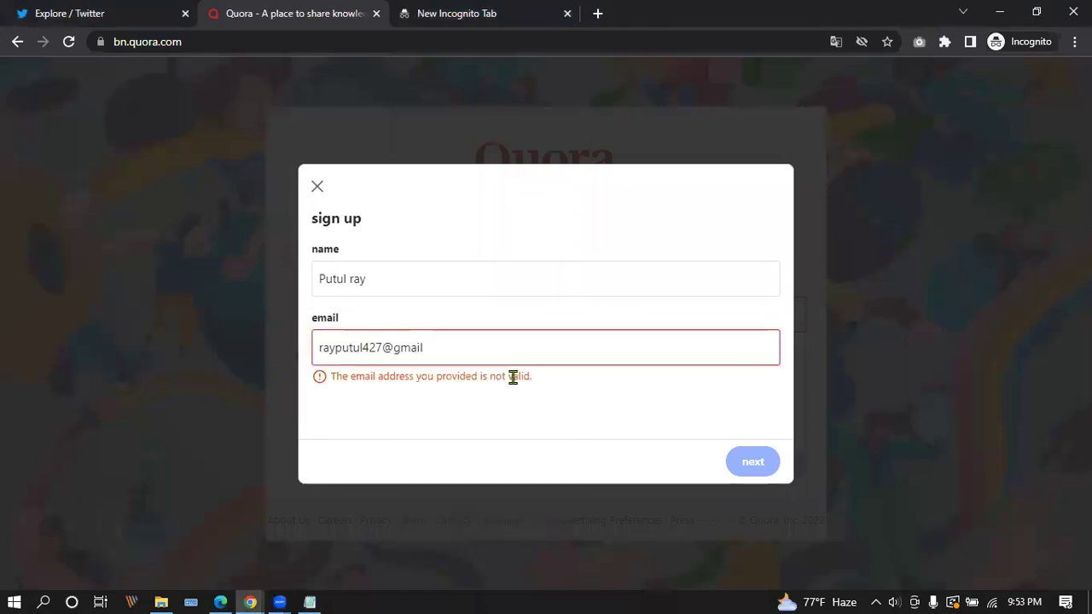
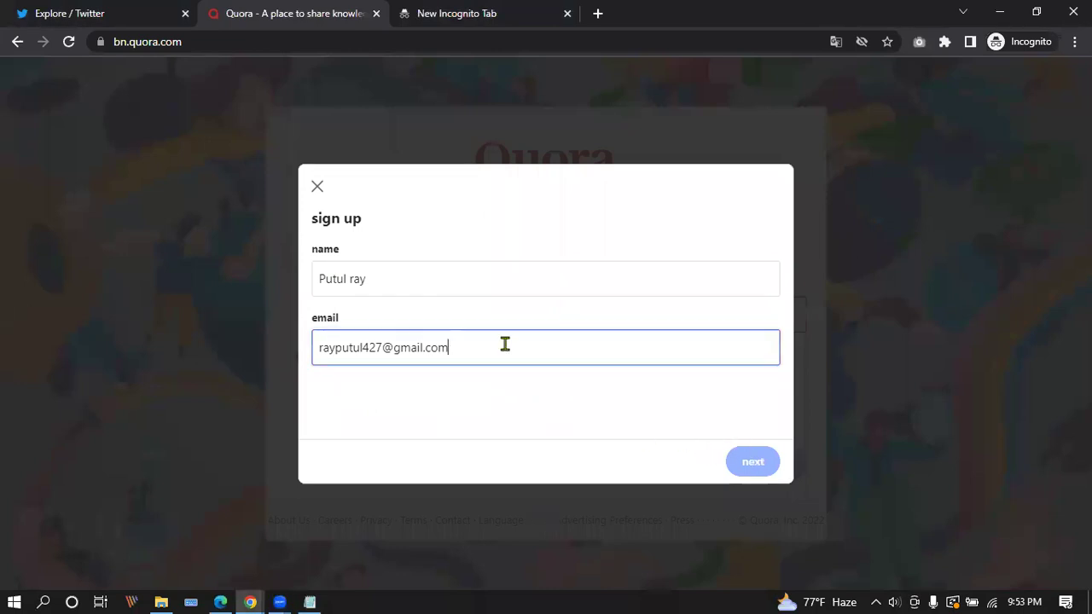
left_click(504, 394)
left_click(520, 364)
left_click(633, 400)
left_click(751, 472)
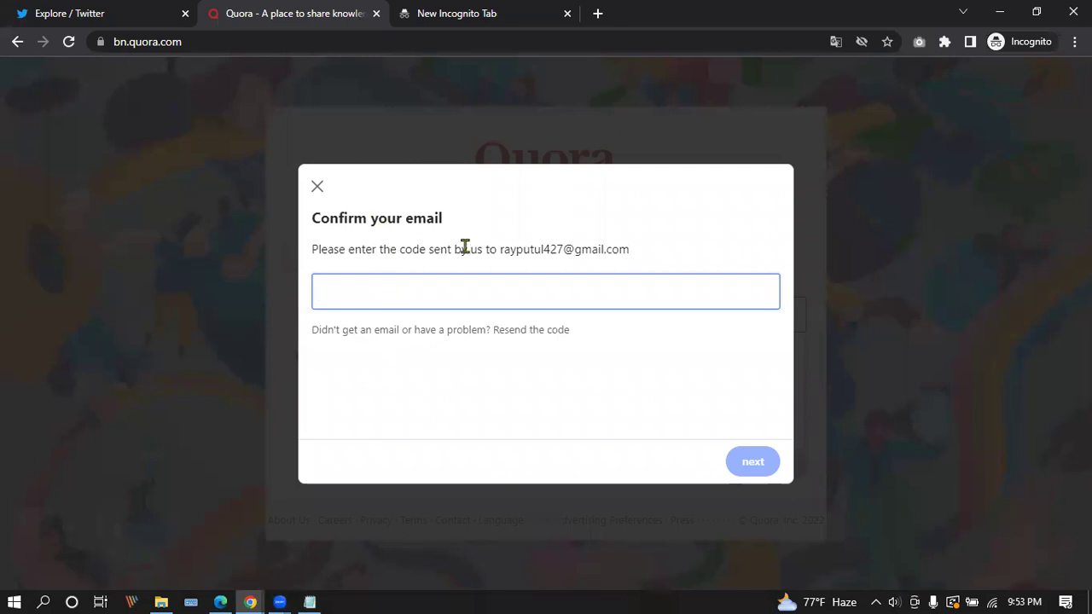
Remove the email text mistakenly pasted into the confirmation code field
key("ctrl+v")
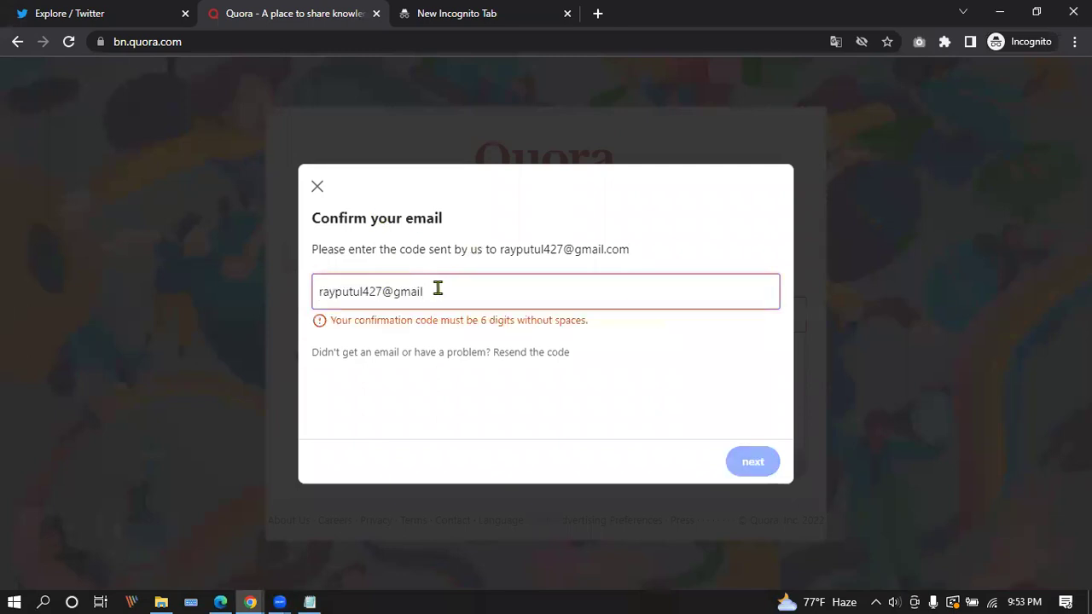
type(".com")
left_click_drag(461, 293, 309, 297)
key("BackSpace")
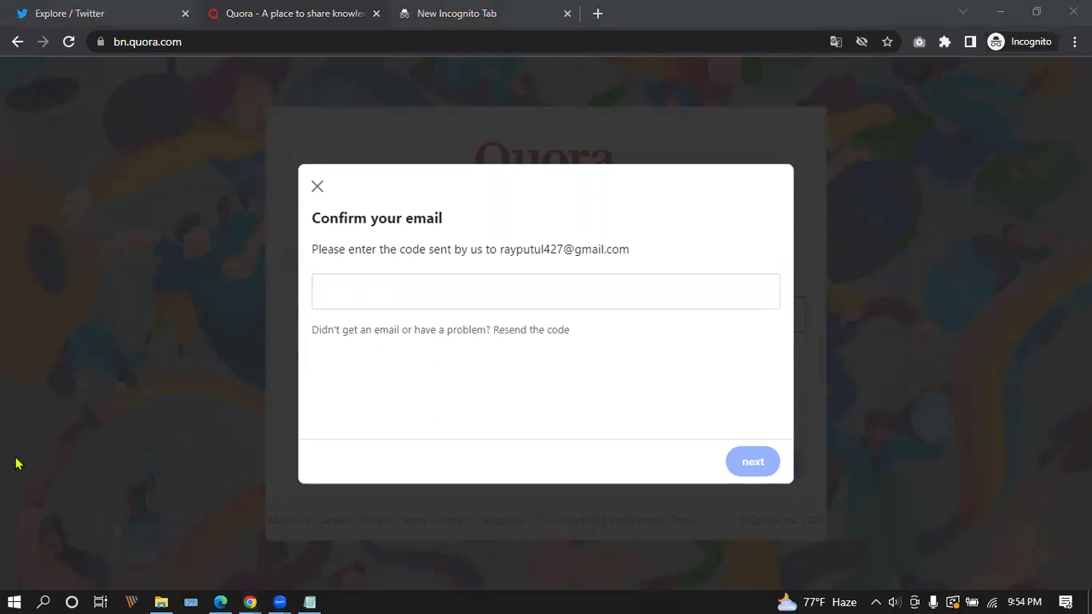
Paste the emailed confirmation code into the code field and submit it
left_click(387, 284)
right_click(389, 284)
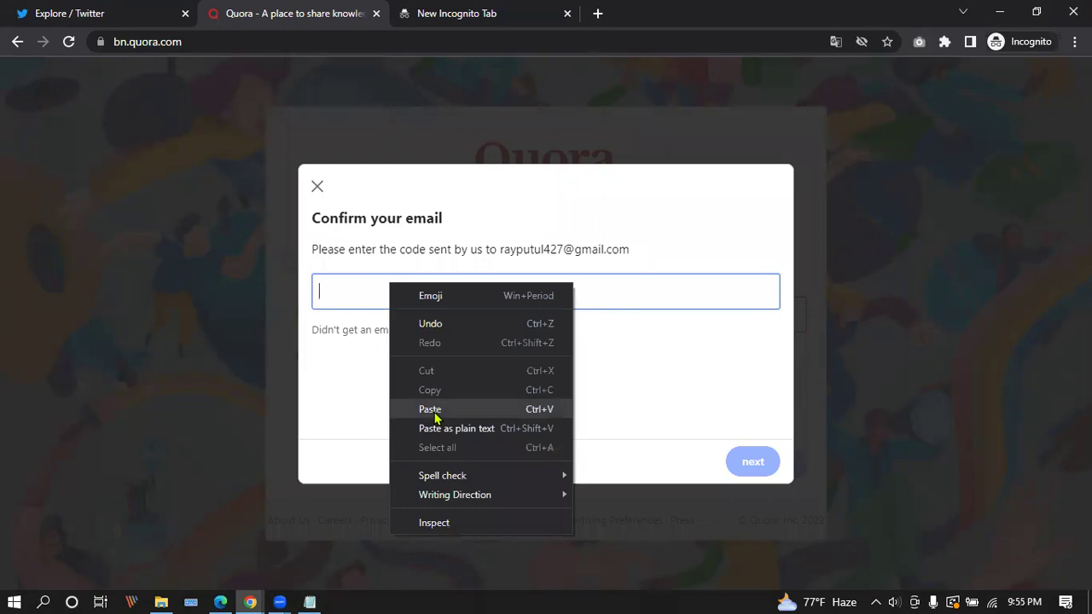
left_click(430, 409)
left_click(766, 463)
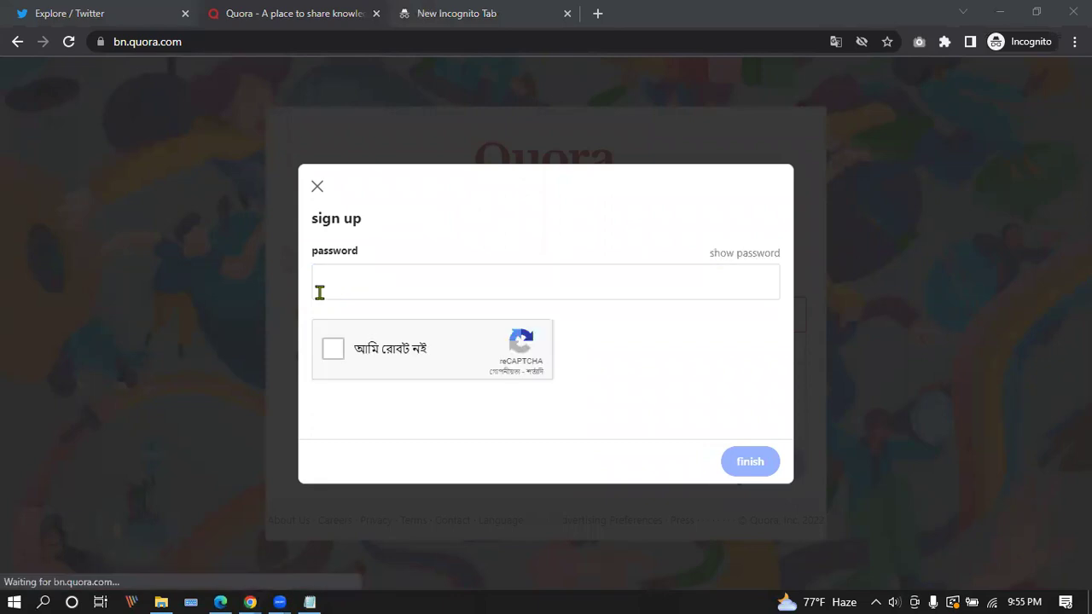
Pass the zebra-crossing reCAPTCHA, correct the password to meet requirements, and finish creating the account
left_click(367, 297)
right_click(363, 278)
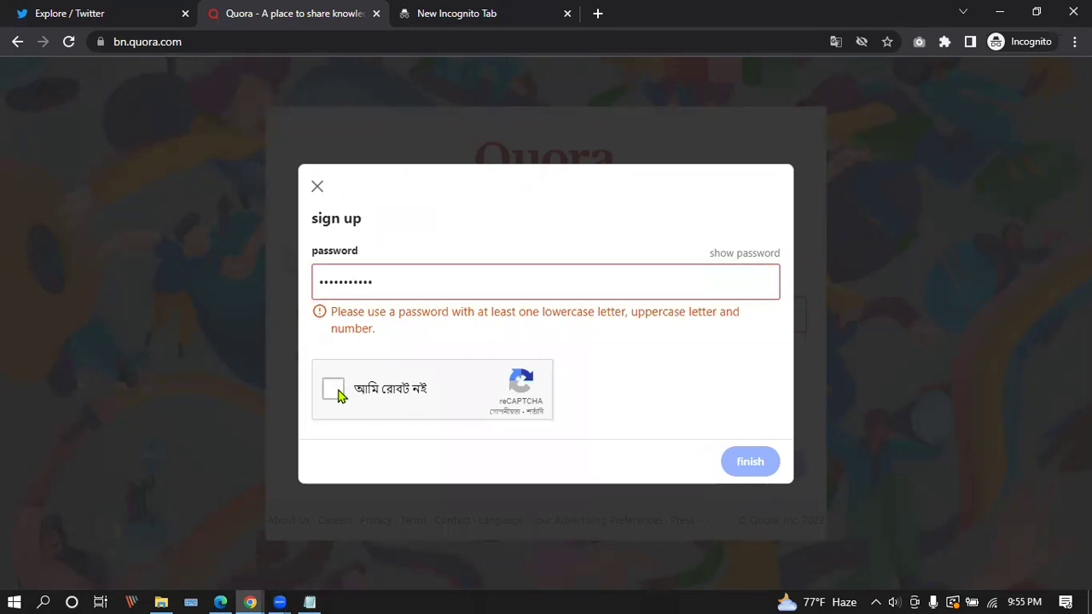
left_click(335, 391)
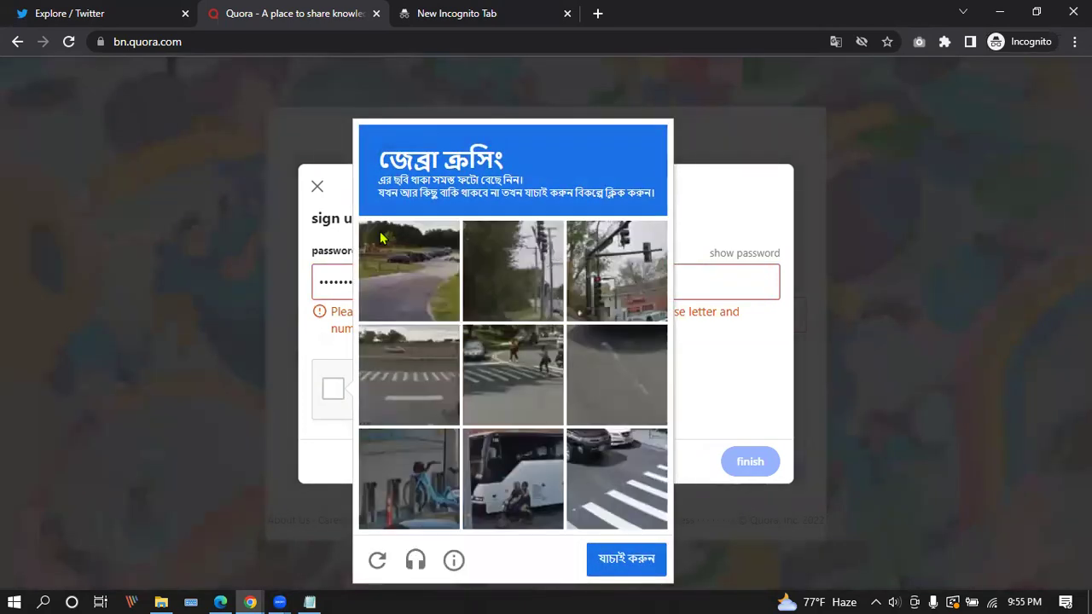
left_click(406, 388)
left_click(504, 384)
left_click(614, 501)
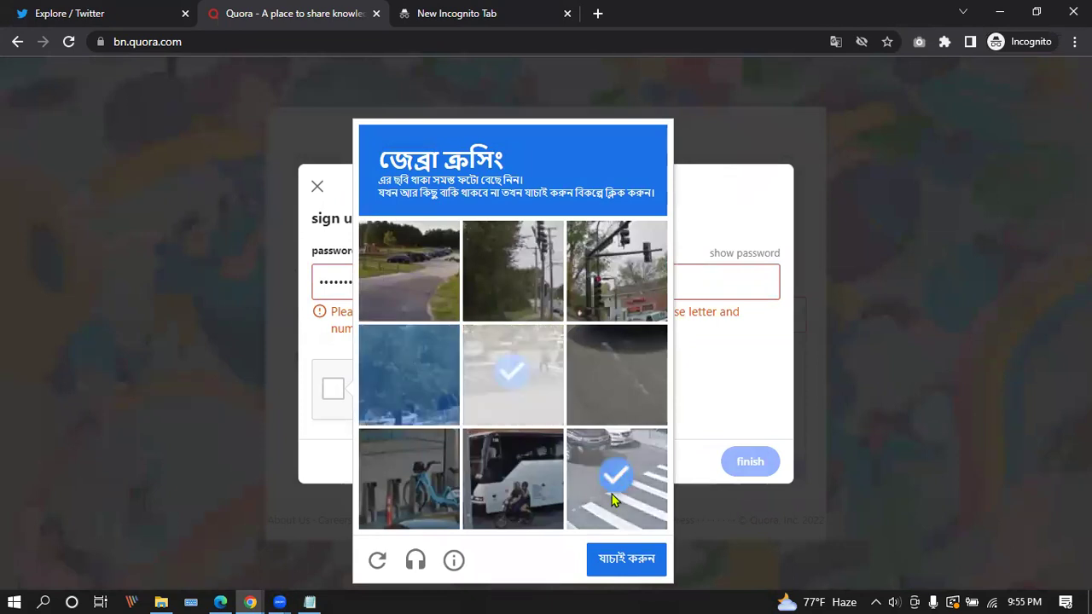
left_click(606, 469)
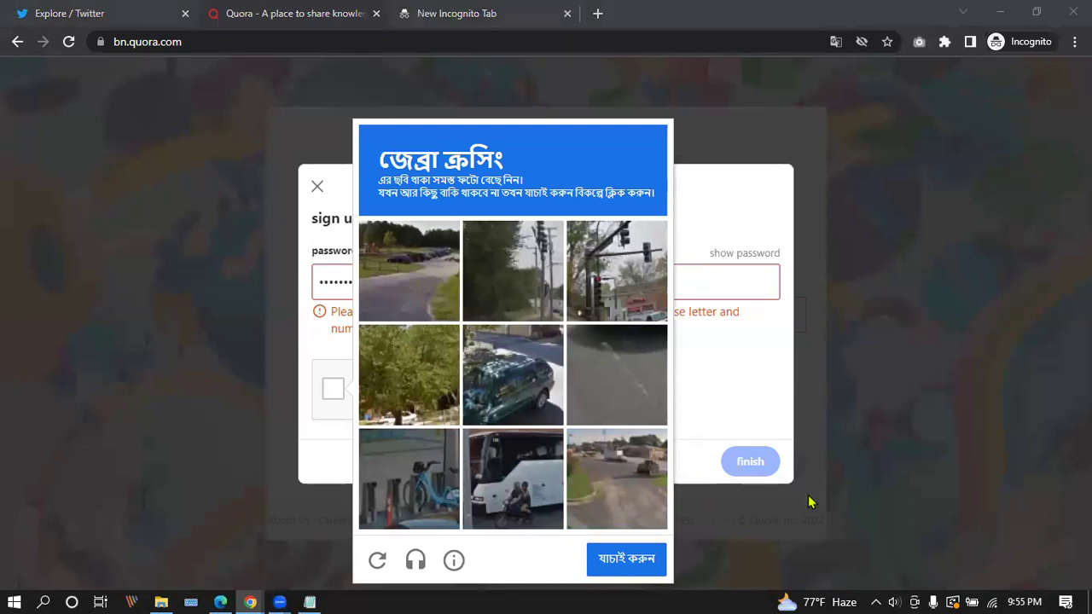
left_click(614, 567)
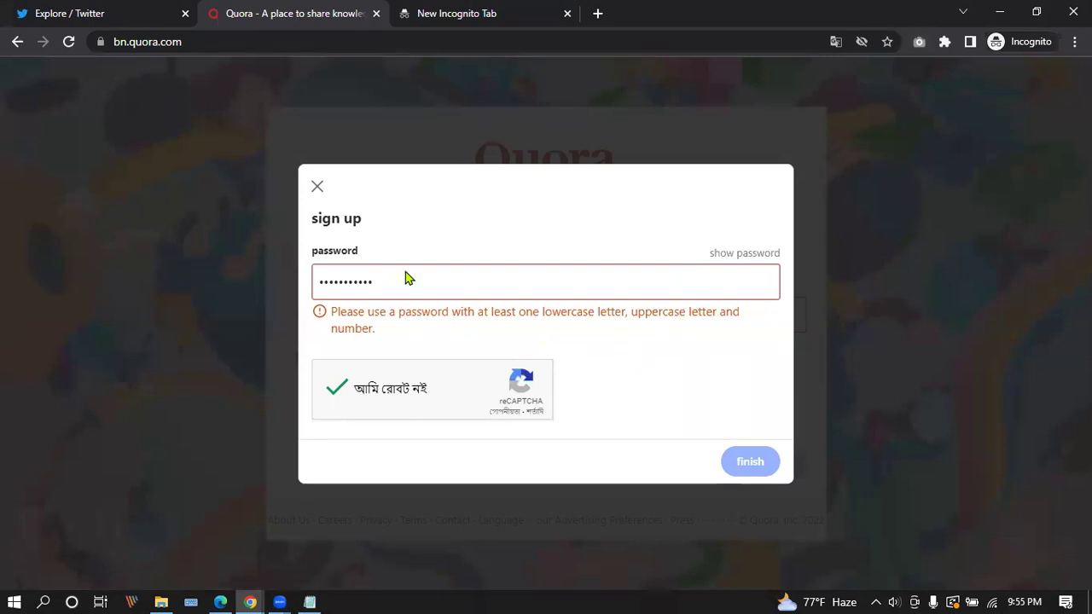
left_click(359, 278)
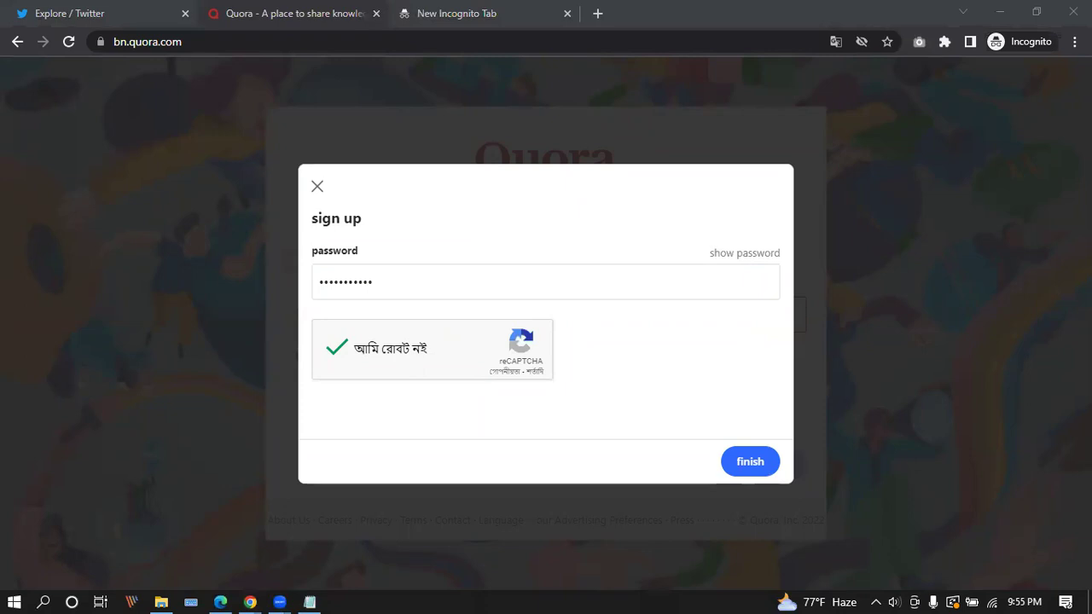
left_click(770, 468)
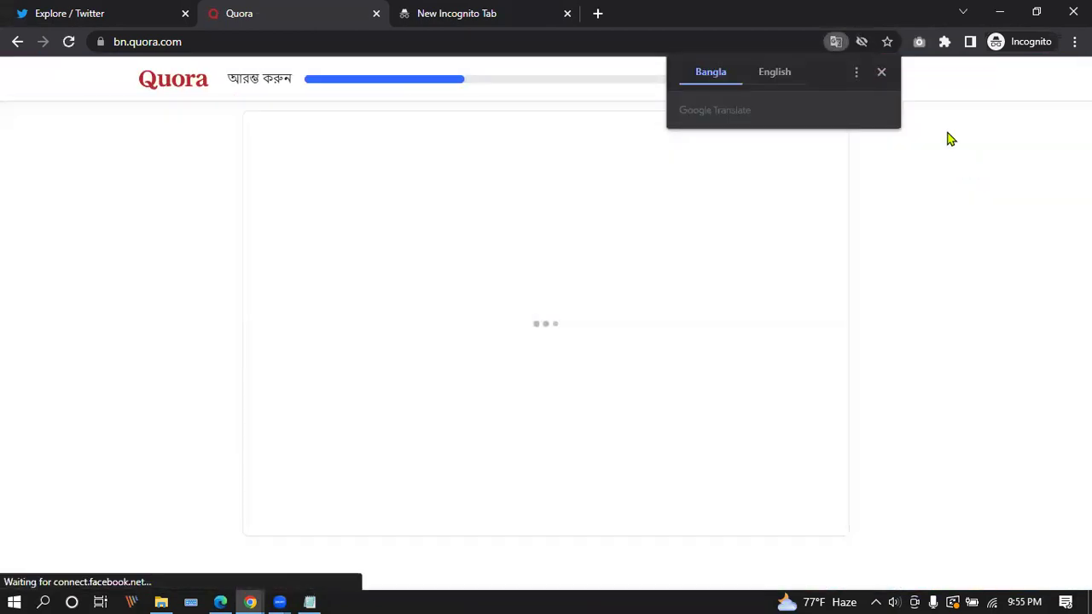
Translate the topic picker into English and follow Technology, health, Books, business and more, retrying after the error
left_click(781, 72)
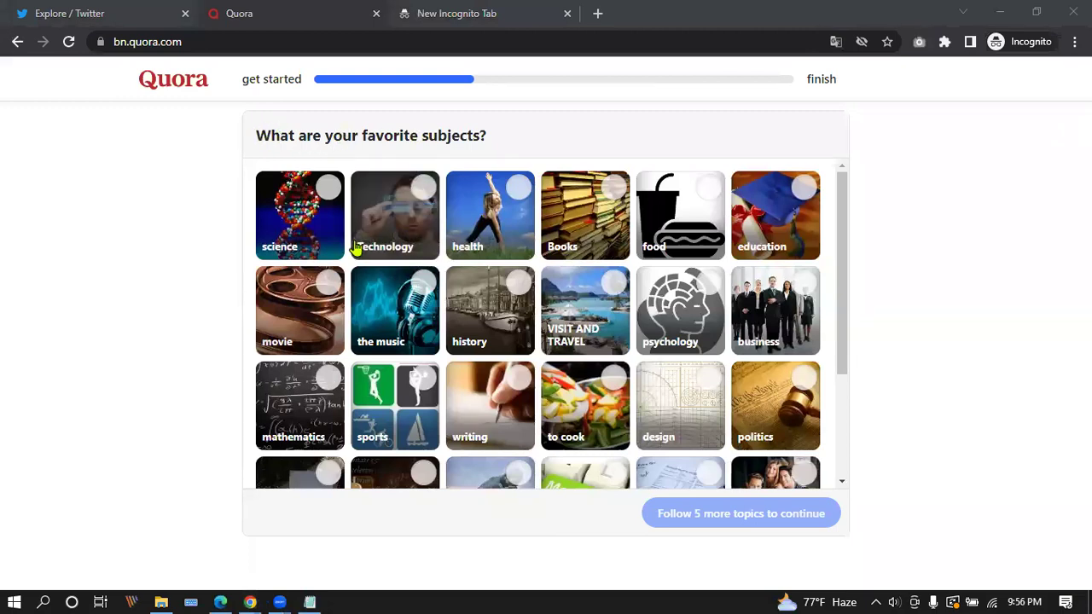
left_click(417, 198)
left_click(490, 220)
left_click(576, 244)
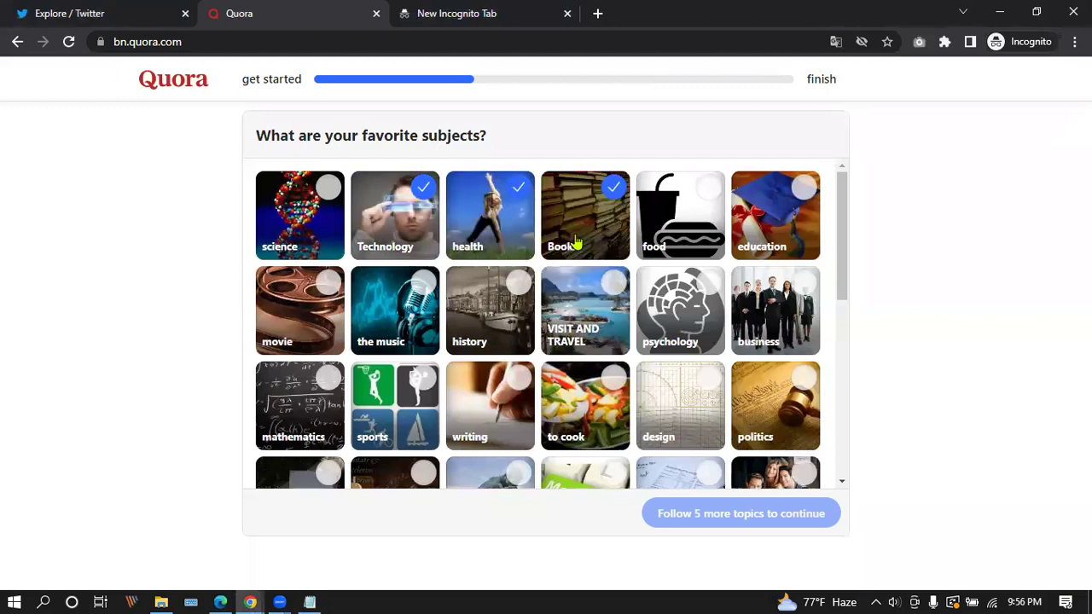
left_click(657, 244)
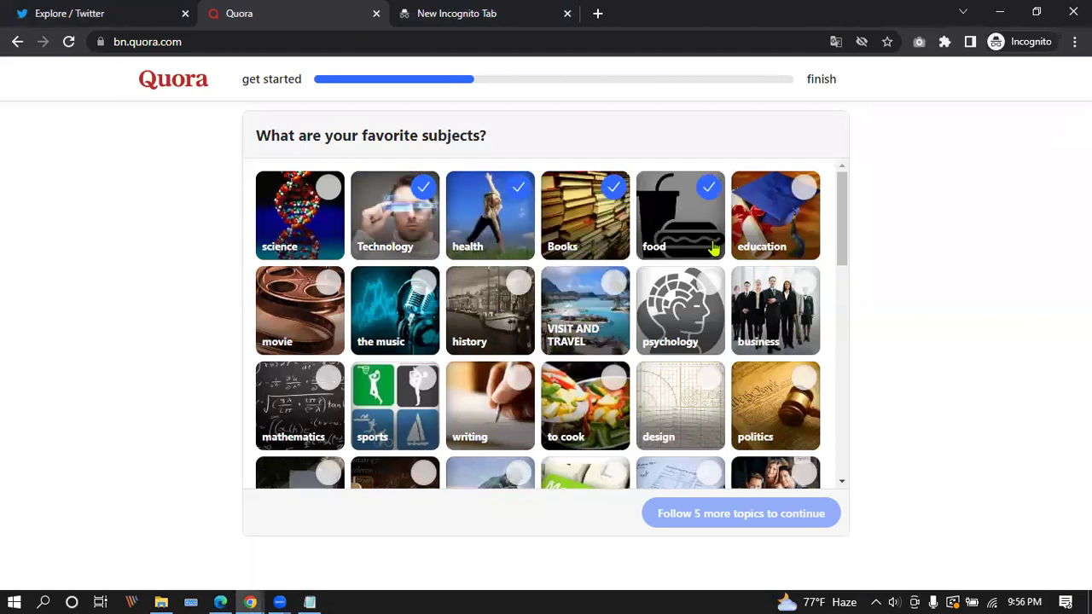
left_click(682, 250)
left_click(791, 315)
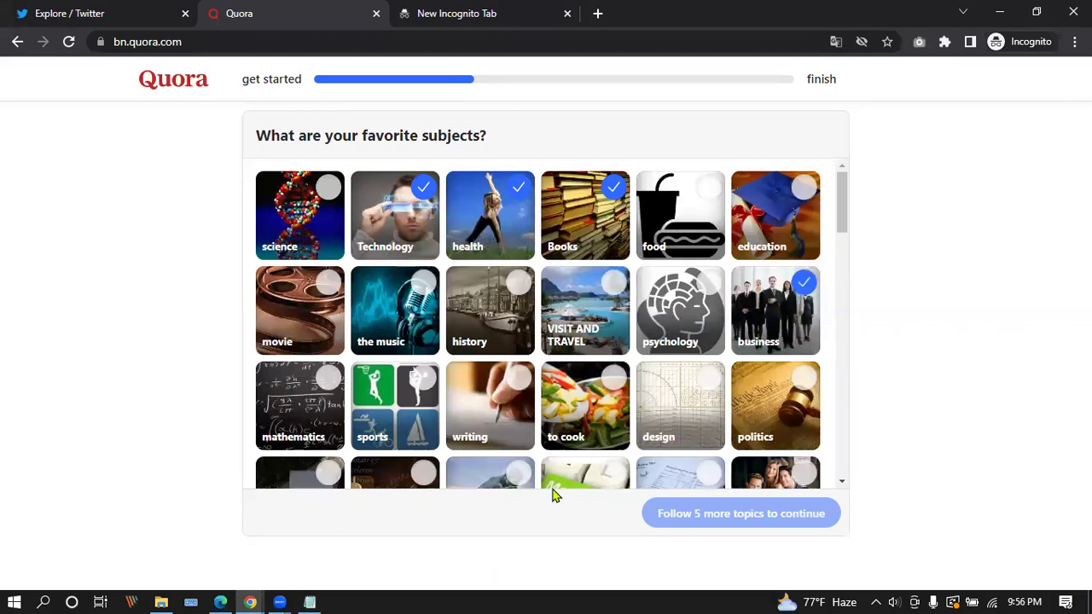
left_click(580, 335)
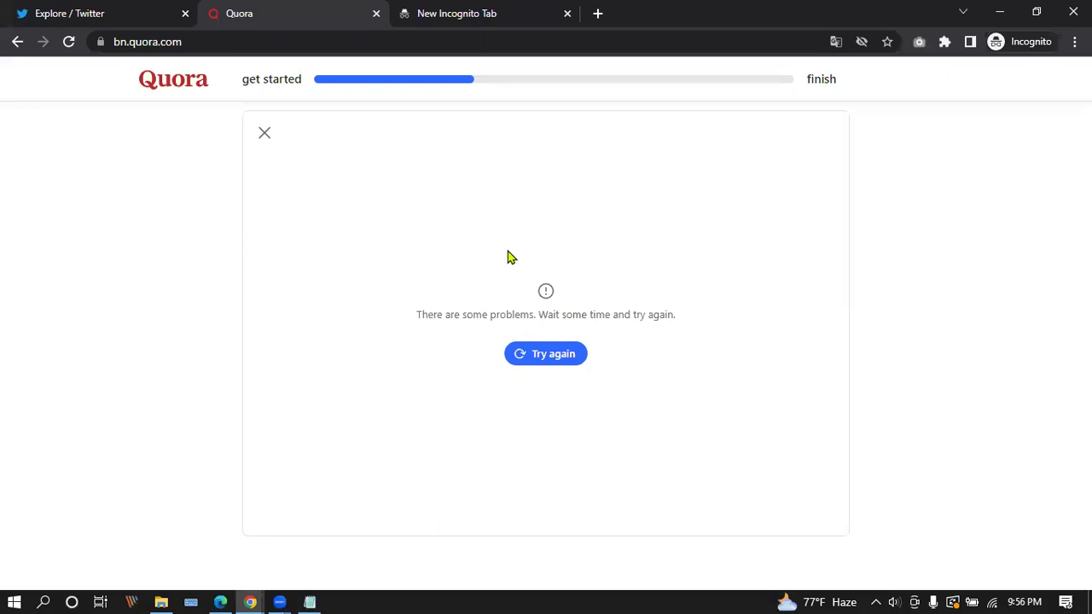
left_click(546, 359)
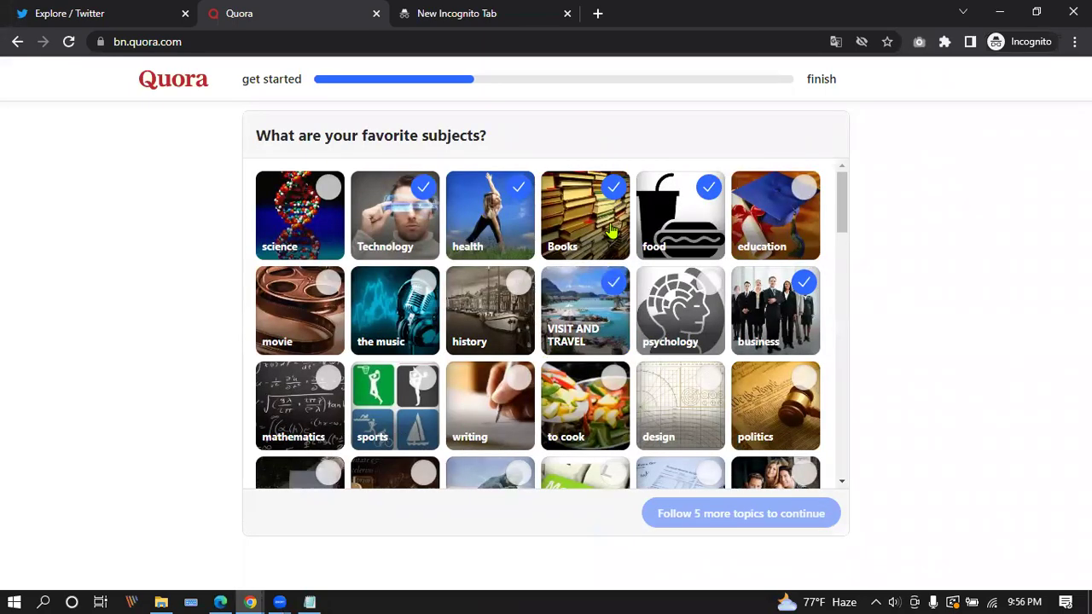
Unfollow the food, Technology, health, Books, business and Visit and Travel topics
scroll(554, 311, "down", 2)
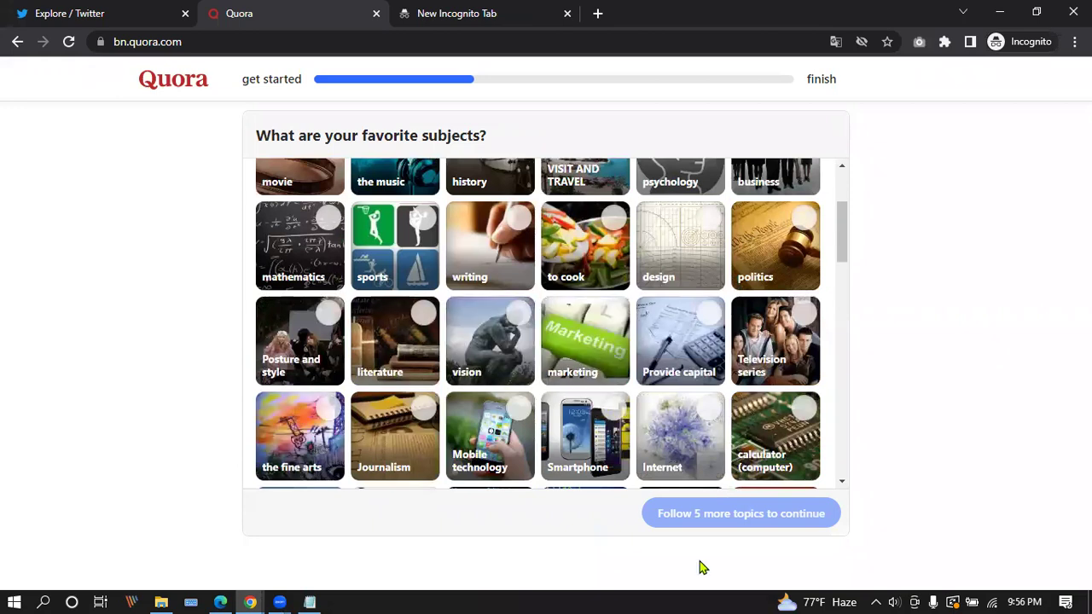
scroll(714, 482, "up", 2)
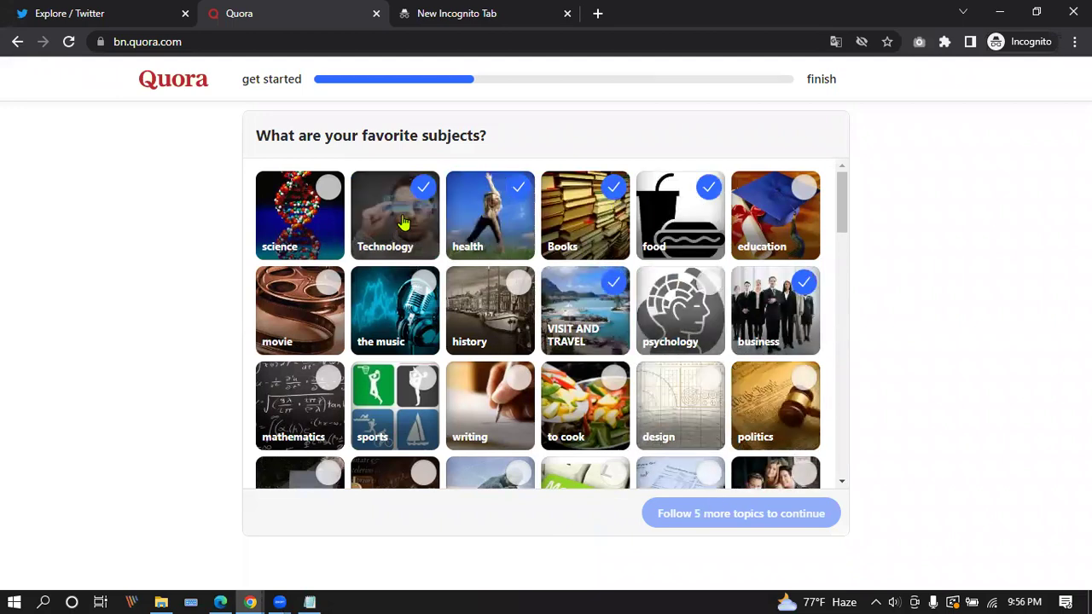
left_click(707, 220)
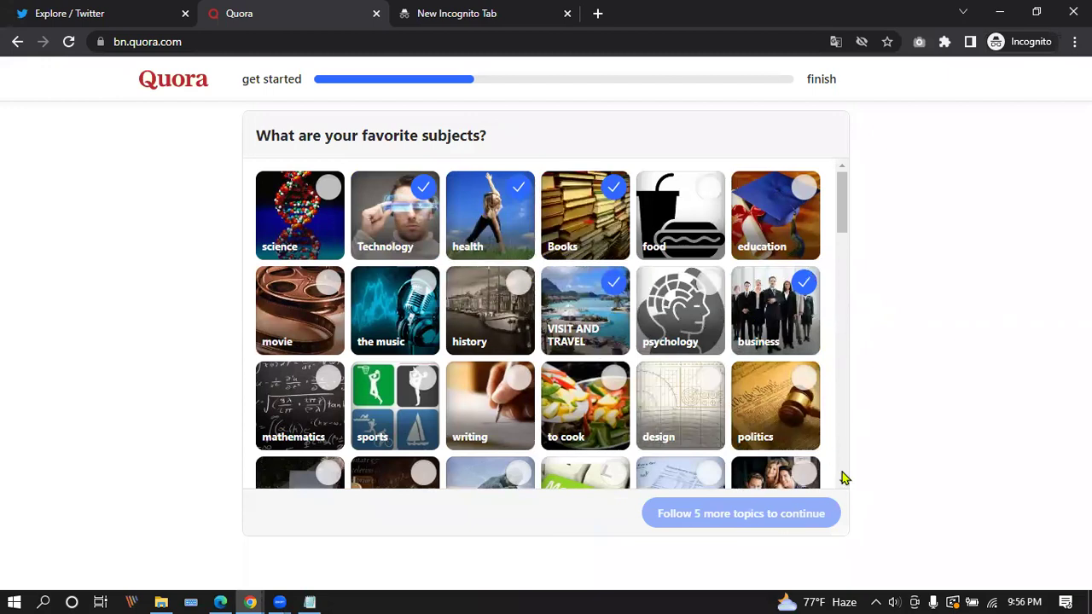
scroll(843, 478, "down", 15)
scroll(849, 461, "down", 2)
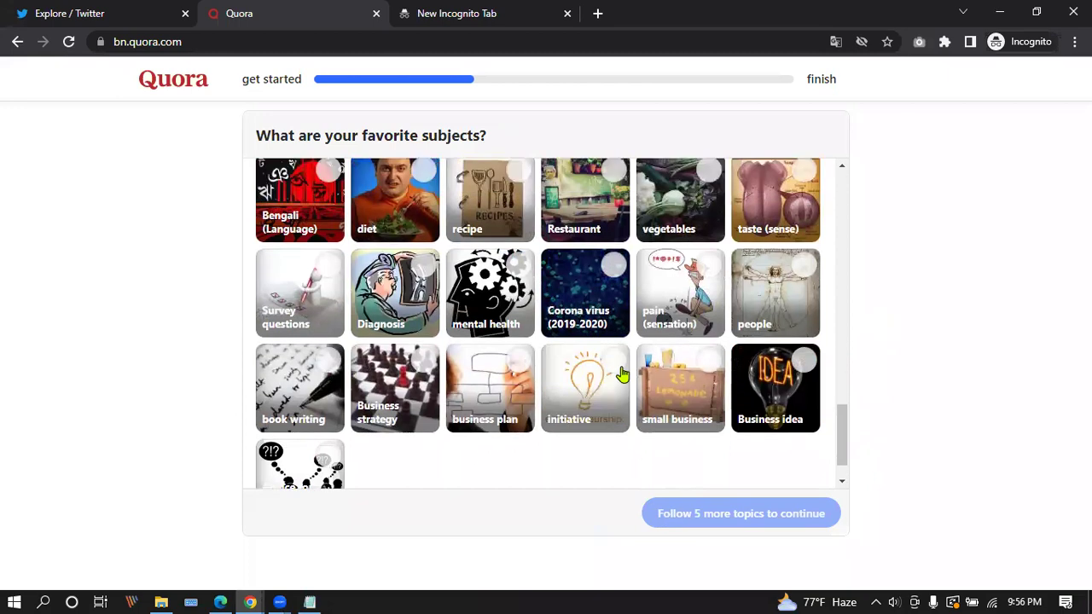
scroll(622, 373, "up", 17)
left_click(433, 212)
left_click(465, 220)
left_click(587, 218)
left_click(787, 331)
left_click(612, 328)
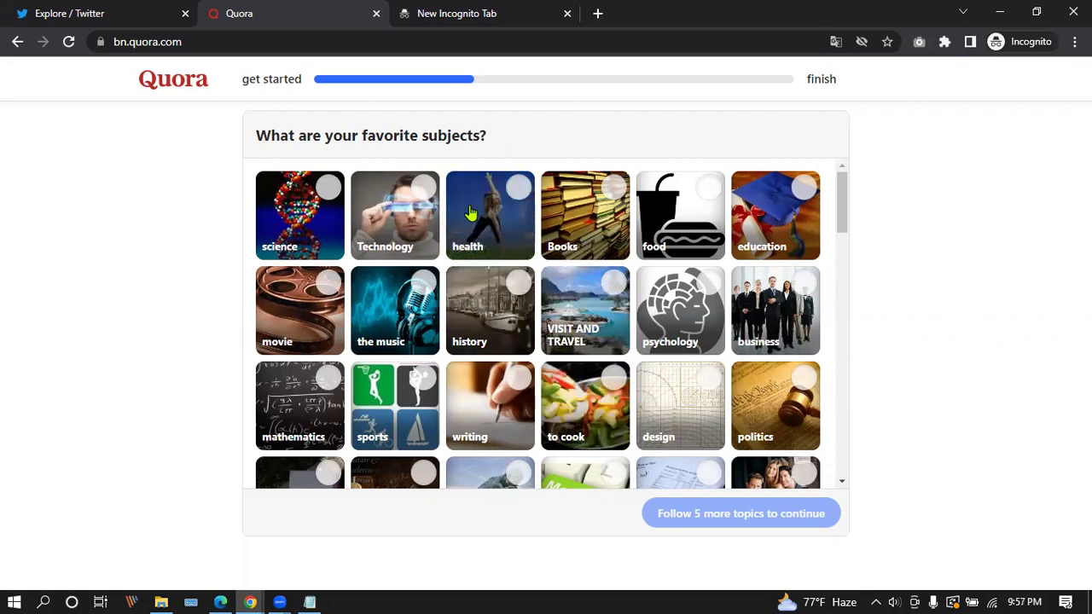
Follow Technology, Books, Visit and Travel, business and writing topics again
left_click(391, 229)
left_click(597, 226)
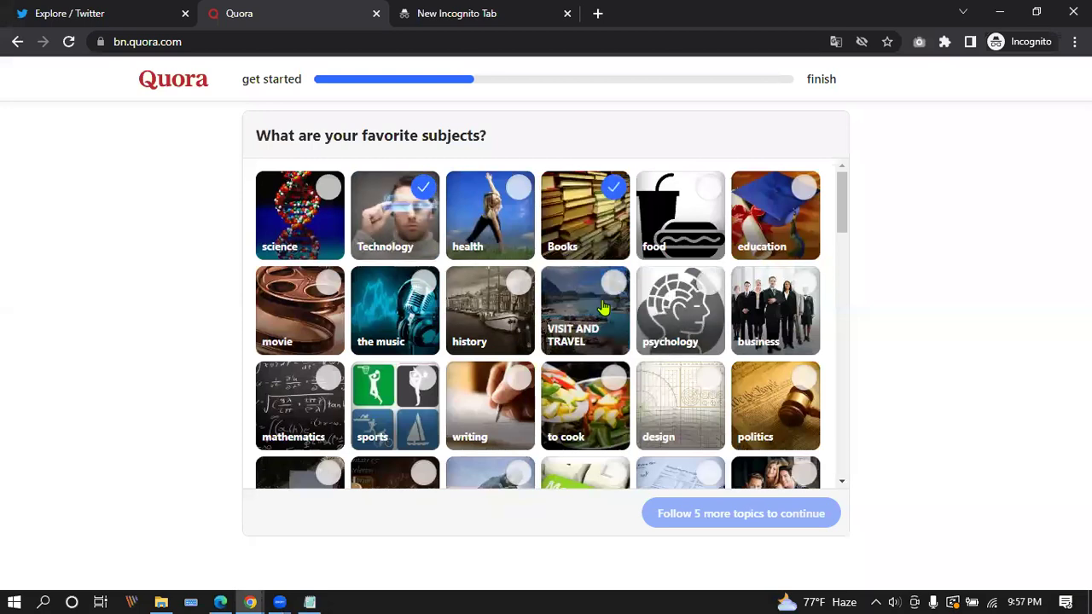
left_click(597, 312)
left_click(779, 341)
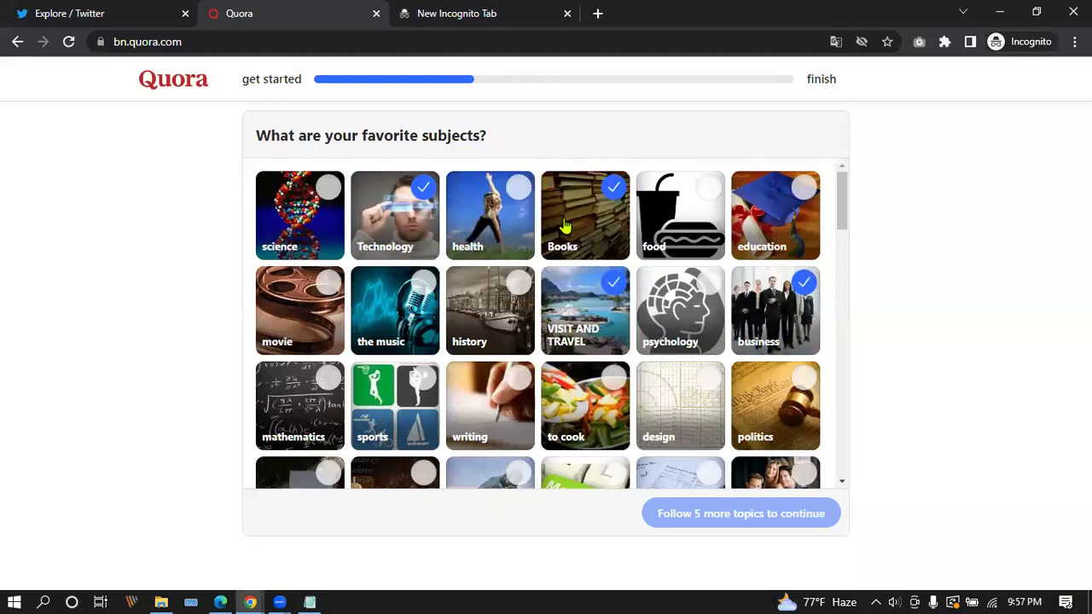
scroll(501, 298, "down", 2)
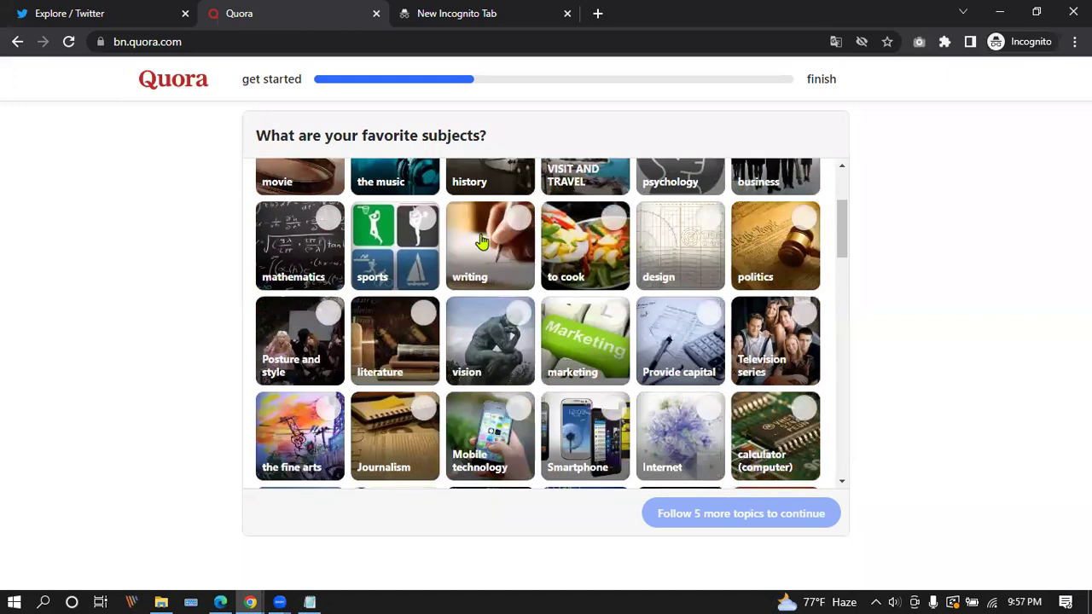
left_click(501, 298)
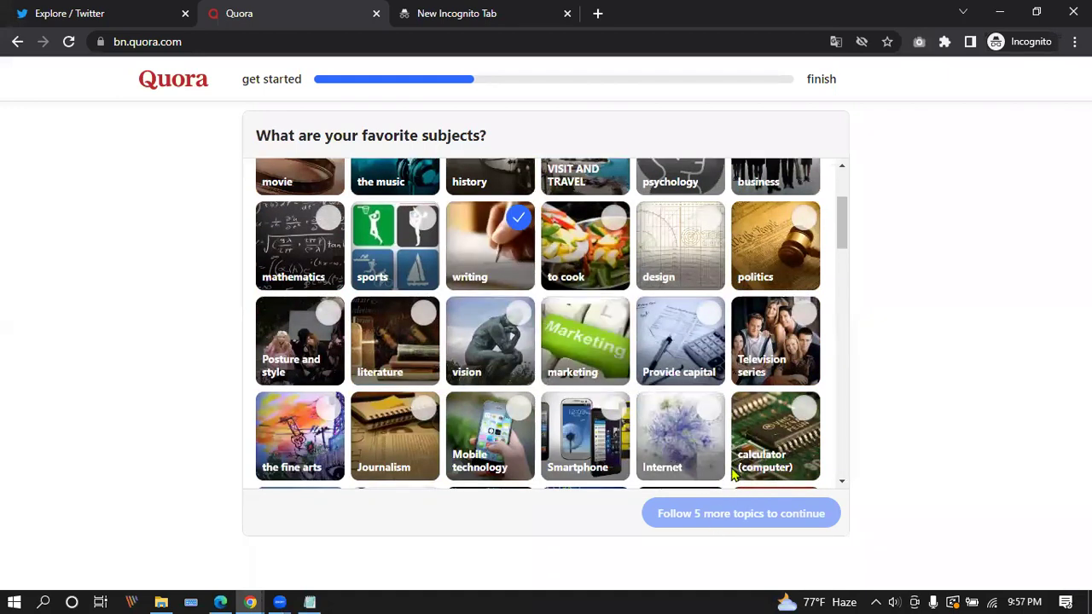
scroll(739, 465, "down", 5)
scroll(739, 465, "down", 10)
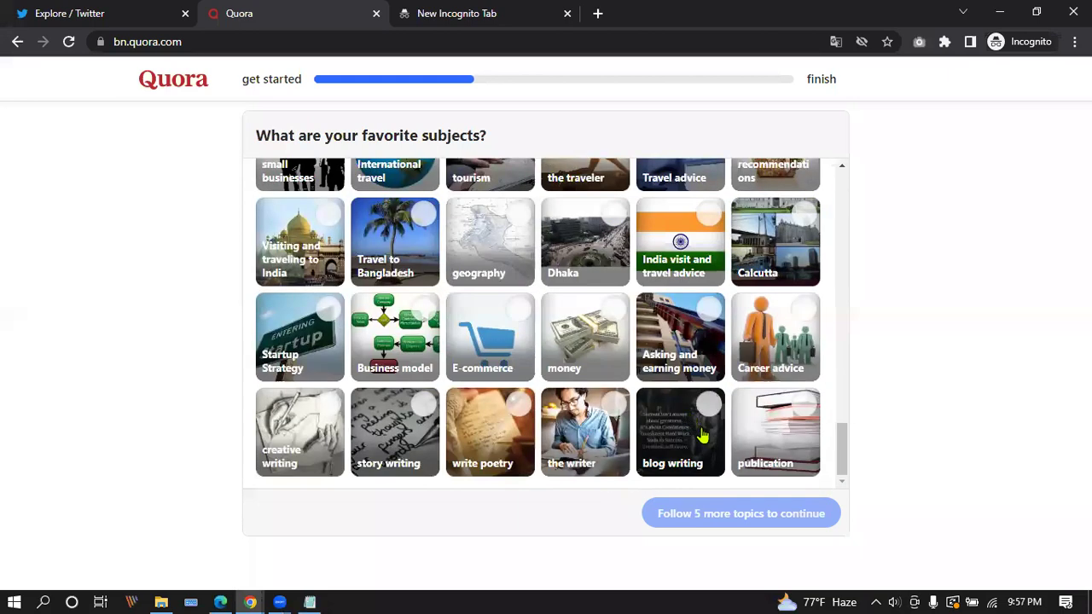
Add writing topics, keeping only creative writing, then reload the page to leave onboarding
left_click(561, 421)
left_click(465, 440)
left_click(371, 443)
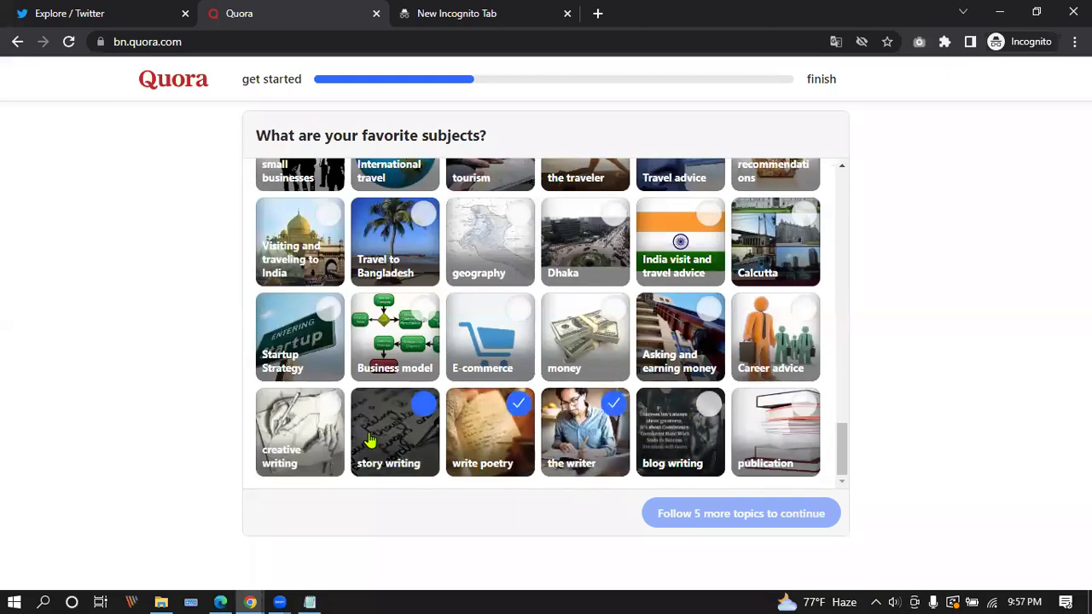
left_click(286, 436)
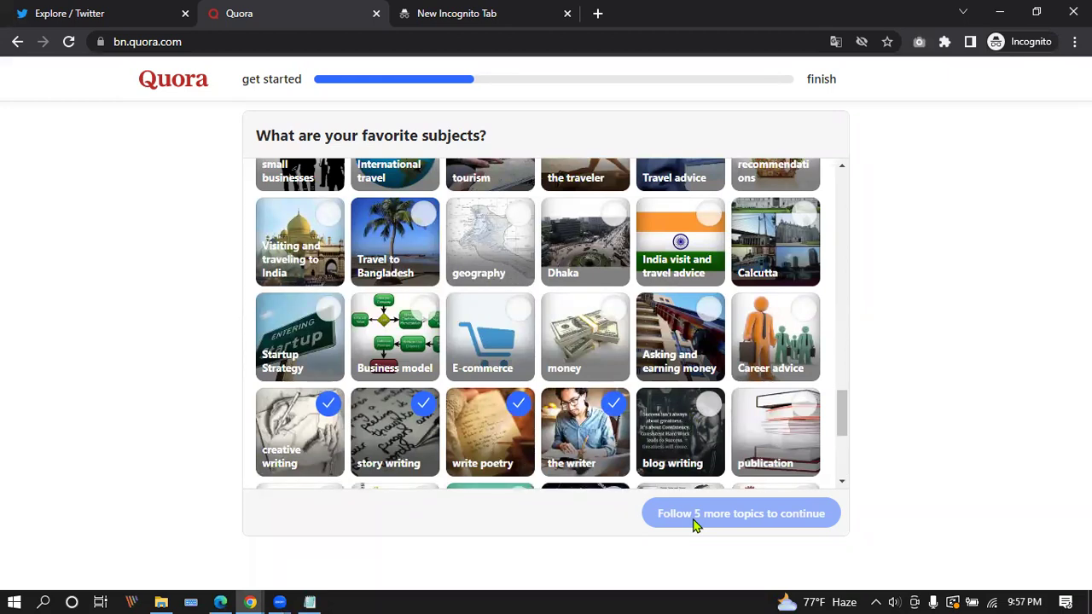
left_click(499, 461)
left_click(604, 448)
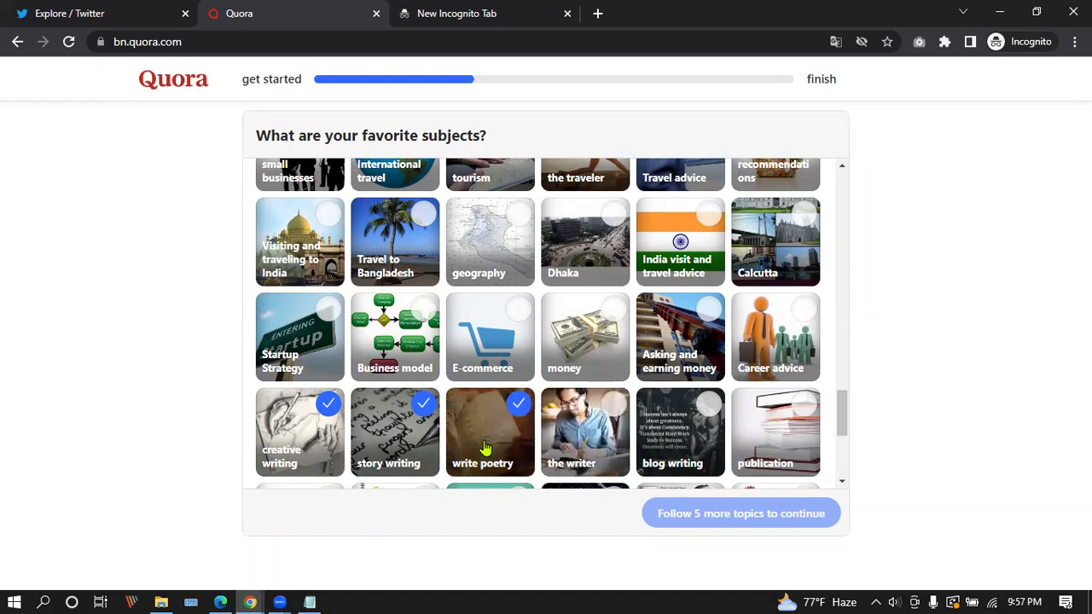
left_click(416, 456)
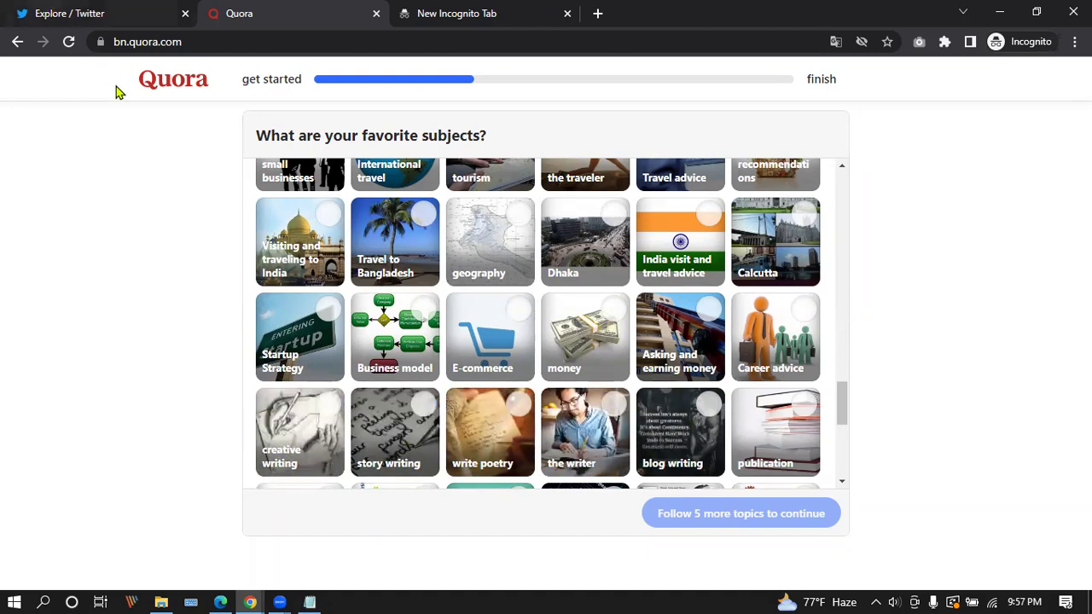
left_click(69, 42)
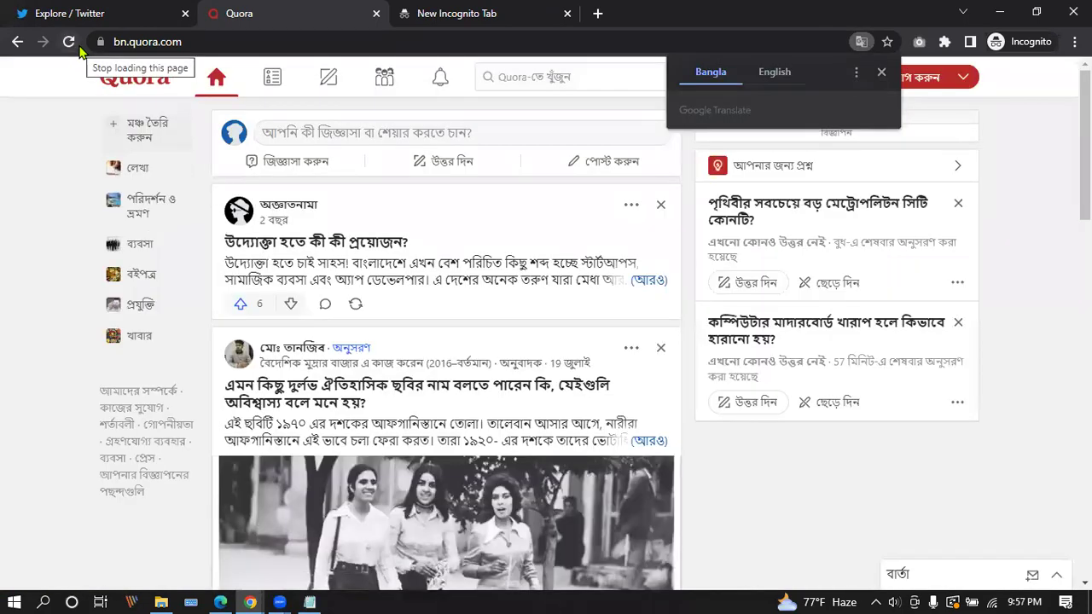
Close the Google Translate offer over the Bangla home feed
left_click(881, 73)
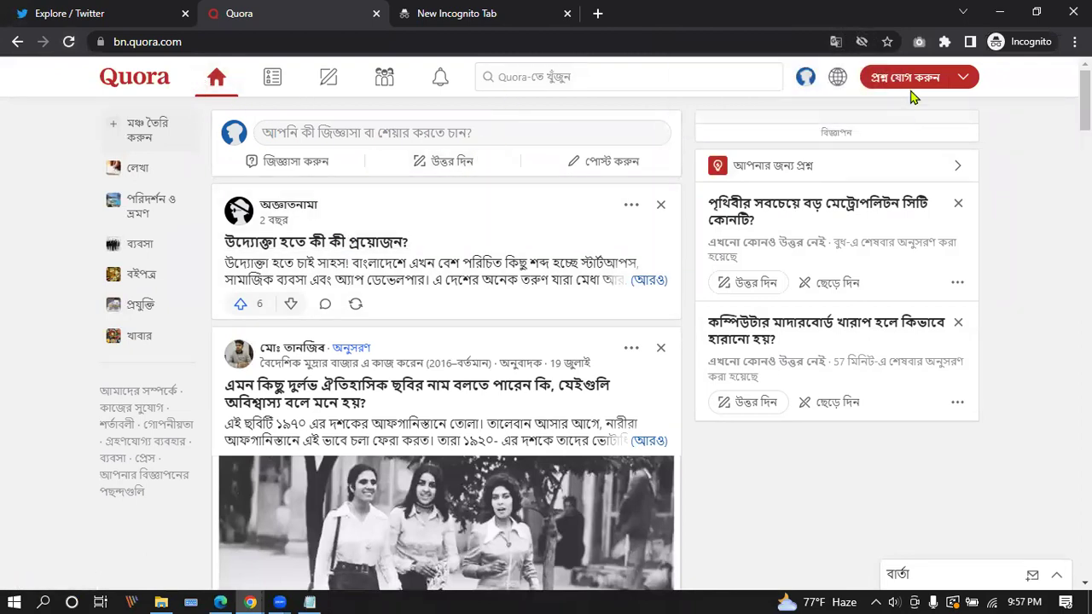
Try adding 'english' as another known language, then close the add-language dialog
left_click(837, 78)
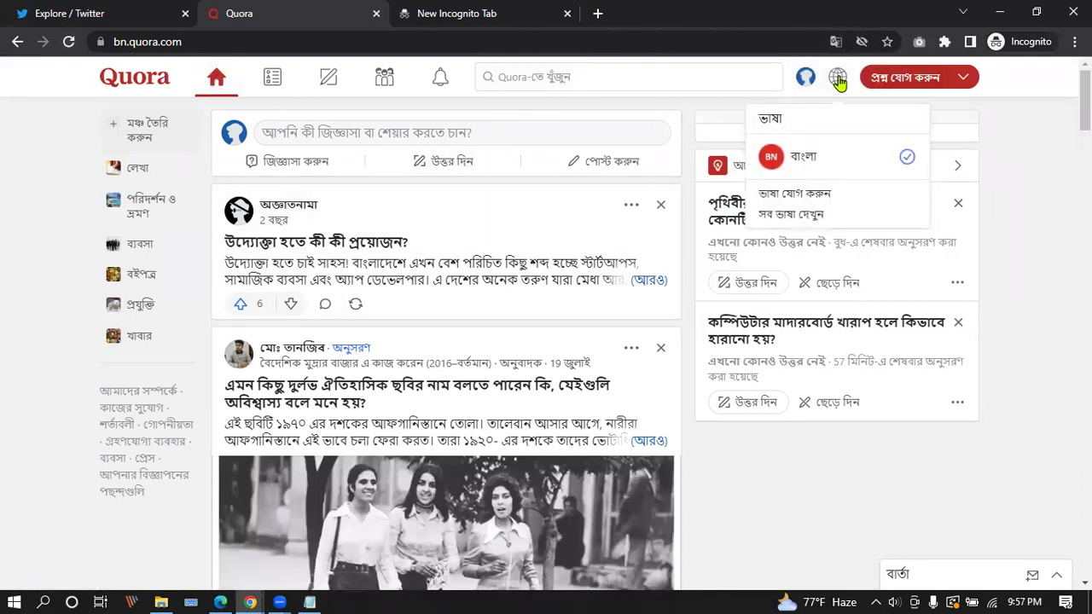
left_click(841, 195)
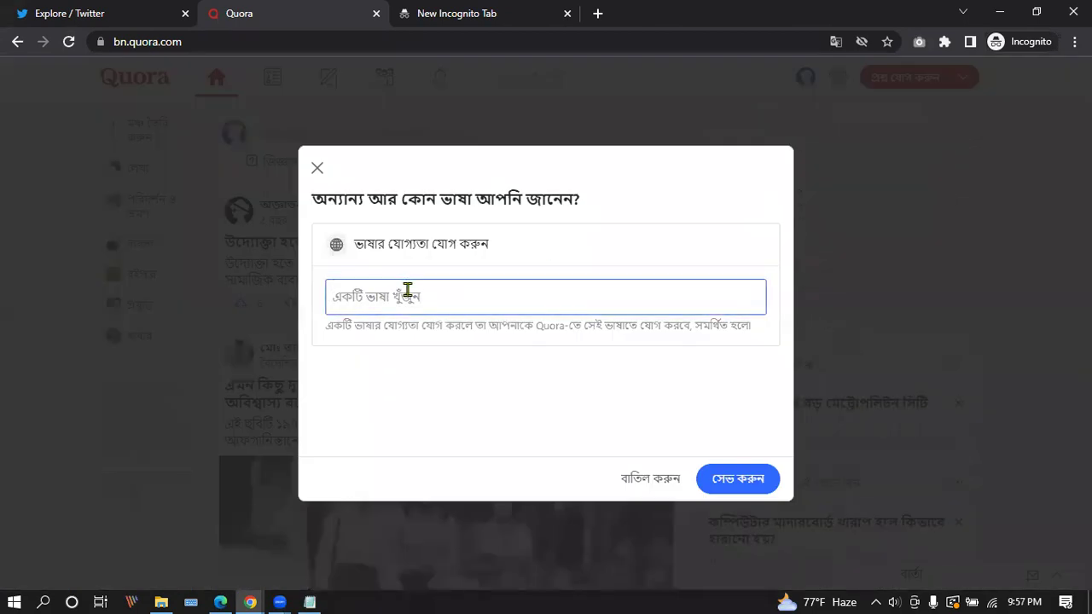
type("e")
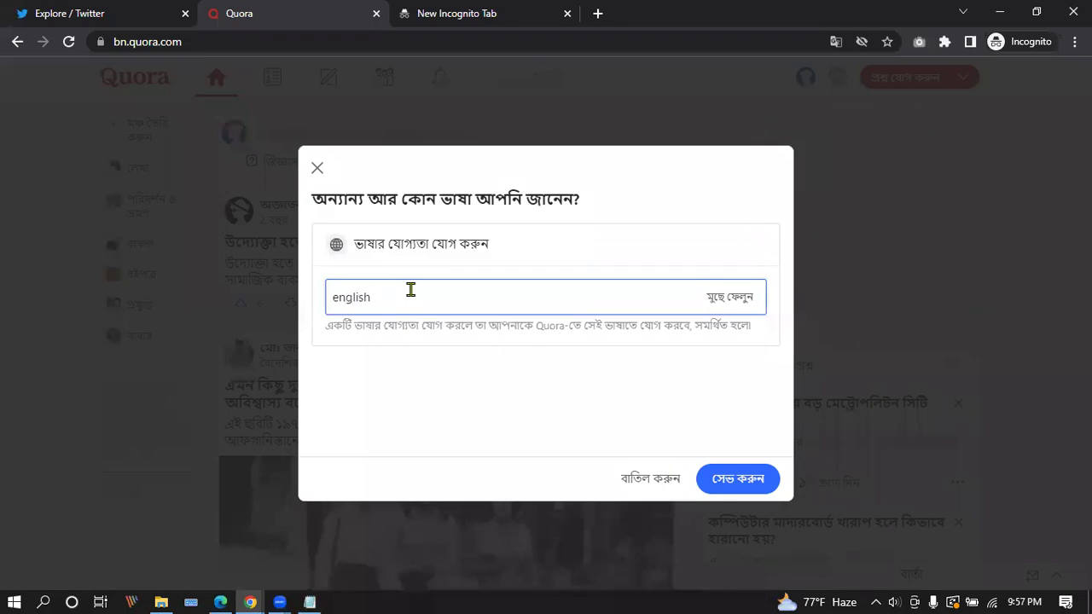
type("nglish")
left_click(725, 480)
left_click(493, 295)
key("ctrl+a")
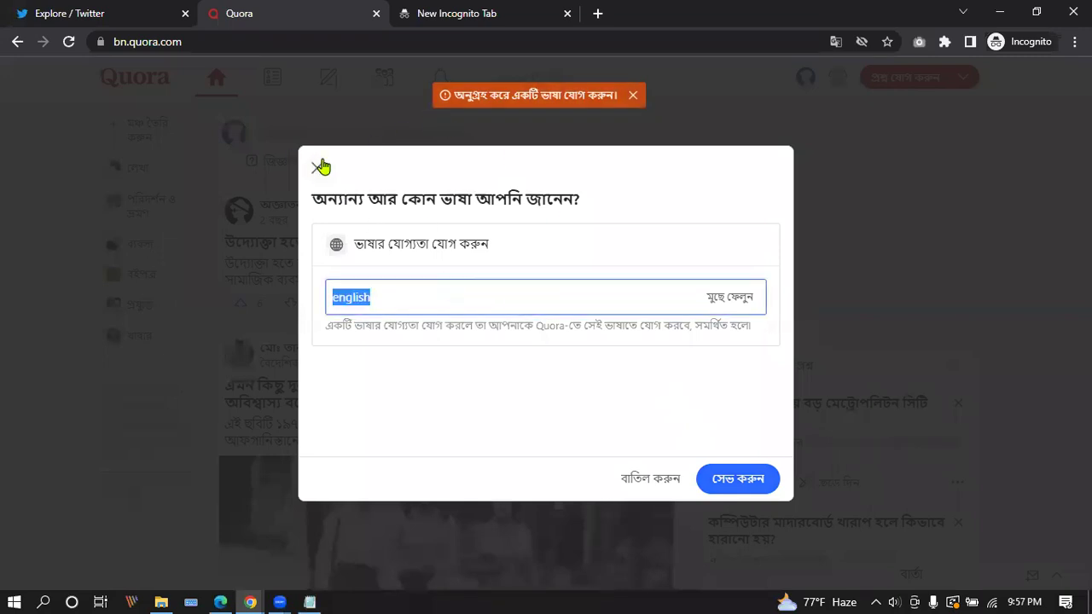
left_click(319, 168)
Reopen the add-language prompt, type 'e', attempt to save, and close it without adding a language
left_click(837, 77)
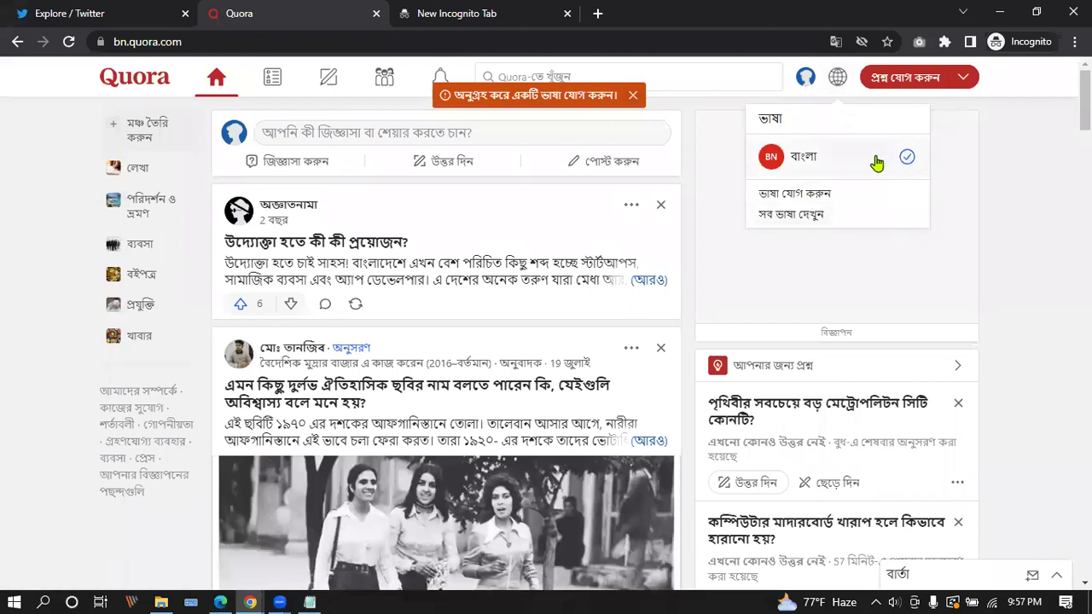
left_click(816, 195)
left_click(417, 297)
type("eng")
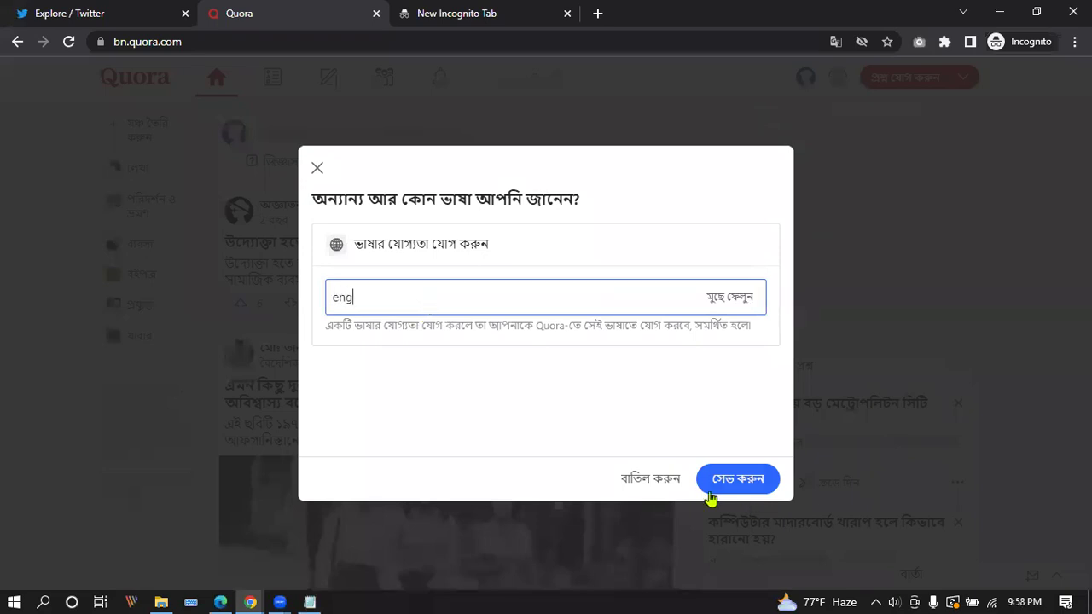
left_click(744, 483)
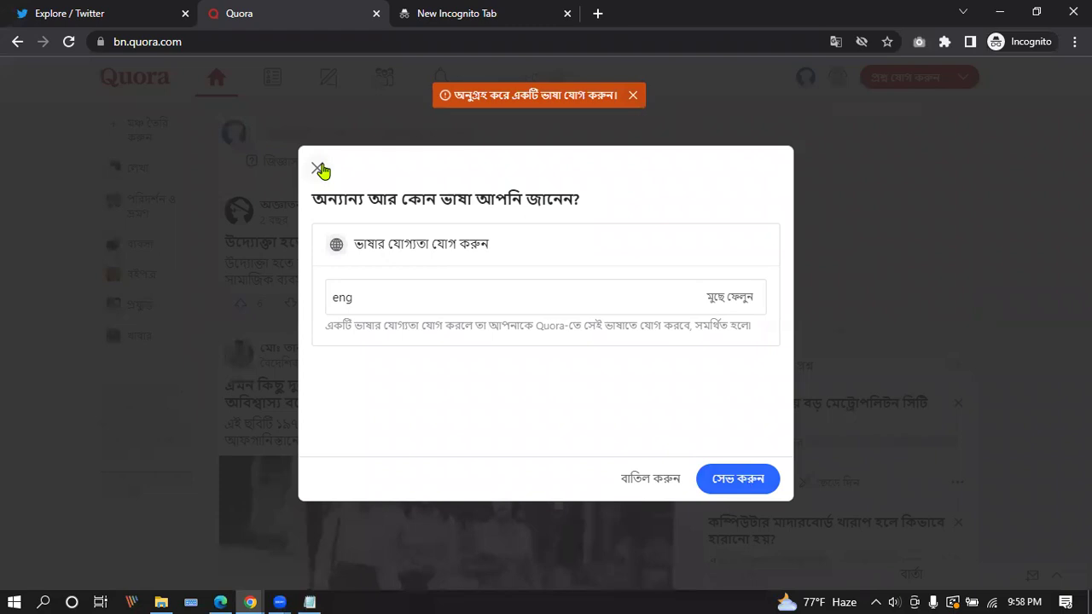
left_click(318, 169)
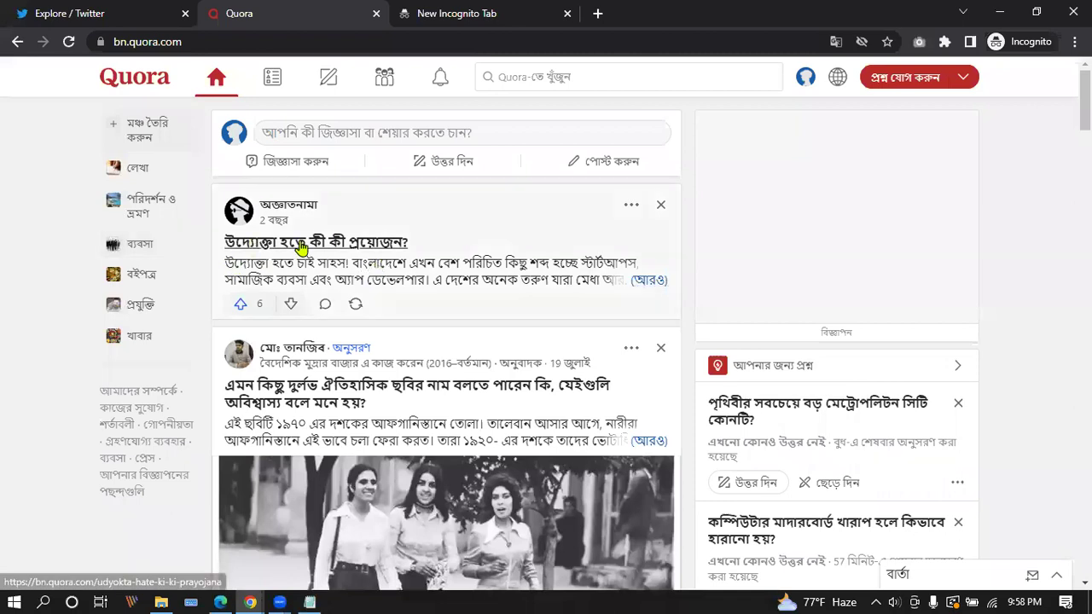
Expand the first entrepreneurship answer and briefly check the Twitter tab
left_click(641, 281)
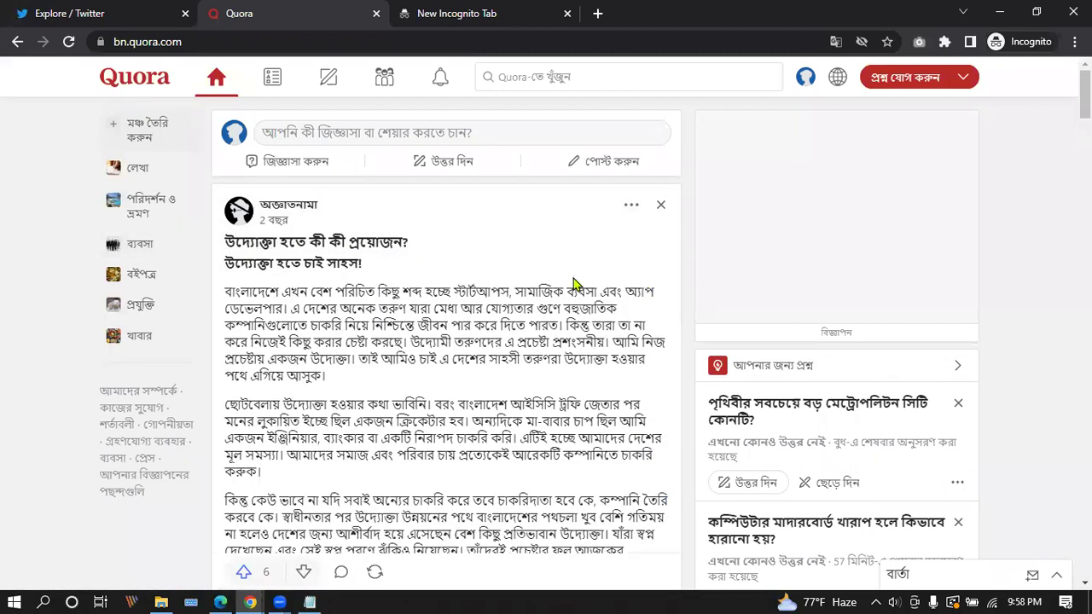
scroll(546, 277, "down", 5)
scroll(529, 280, "down", 8)
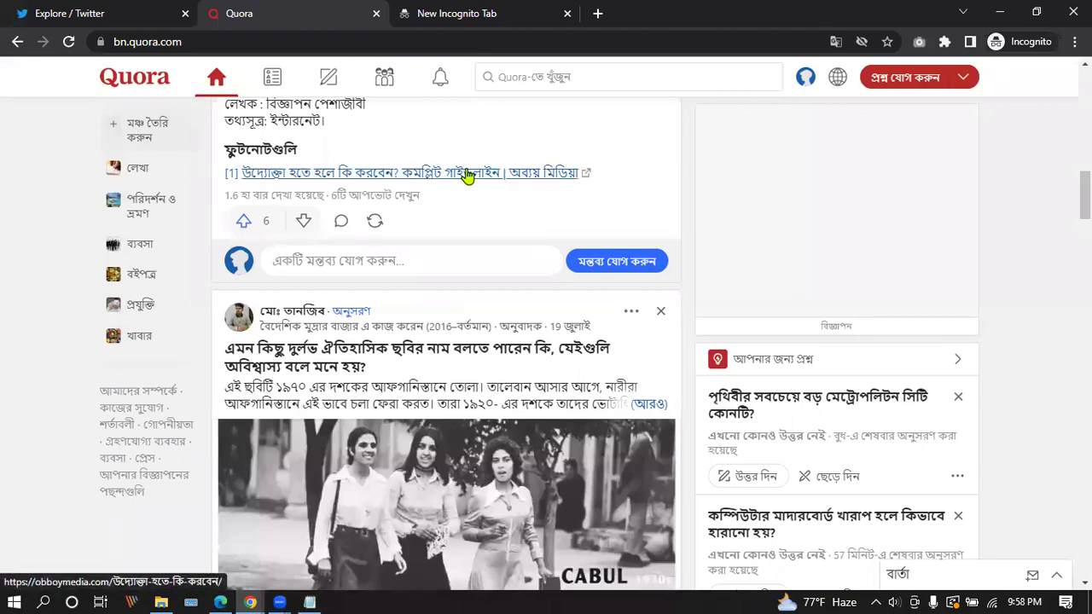
left_click(41, 10)
left_click(362, 9)
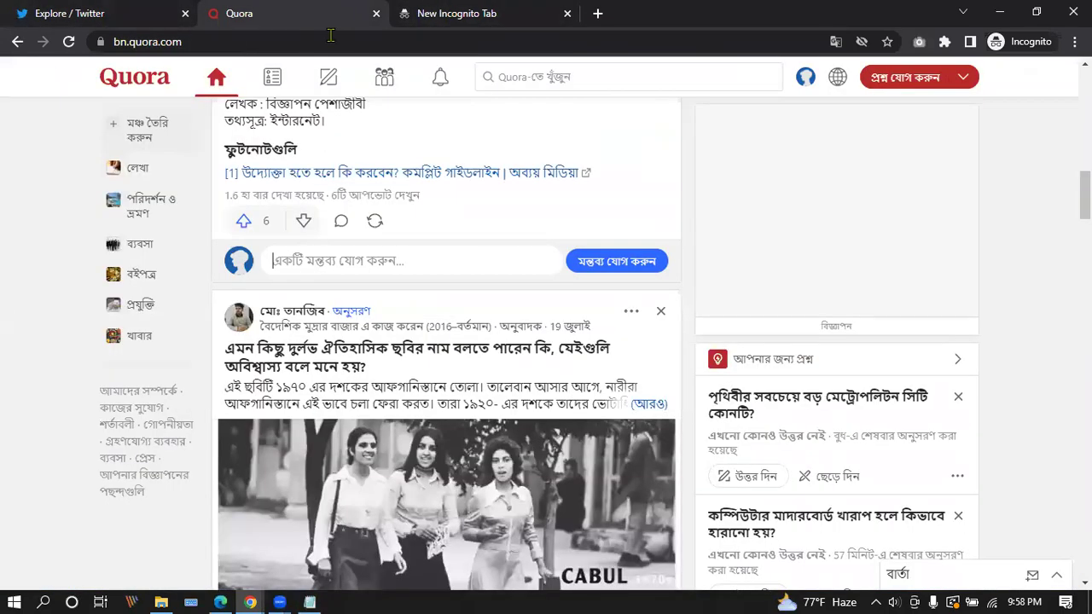
Open the rare historical photos question from the feed in a new tab
scroll(512, 273, "down", 5)
scroll(466, 325, "up", 3)
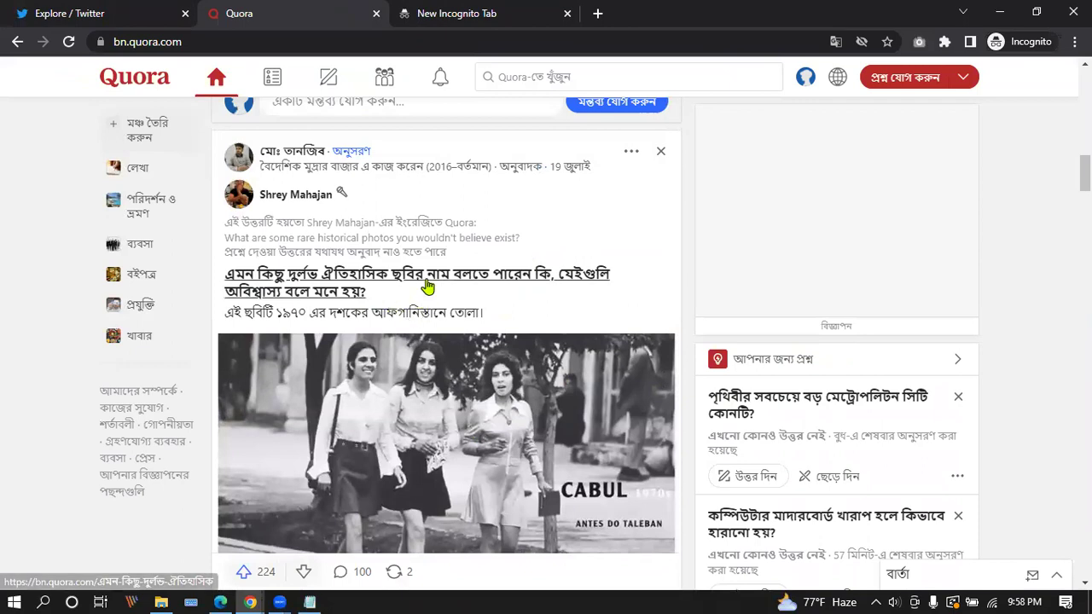
scroll(426, 288, "down", 1)
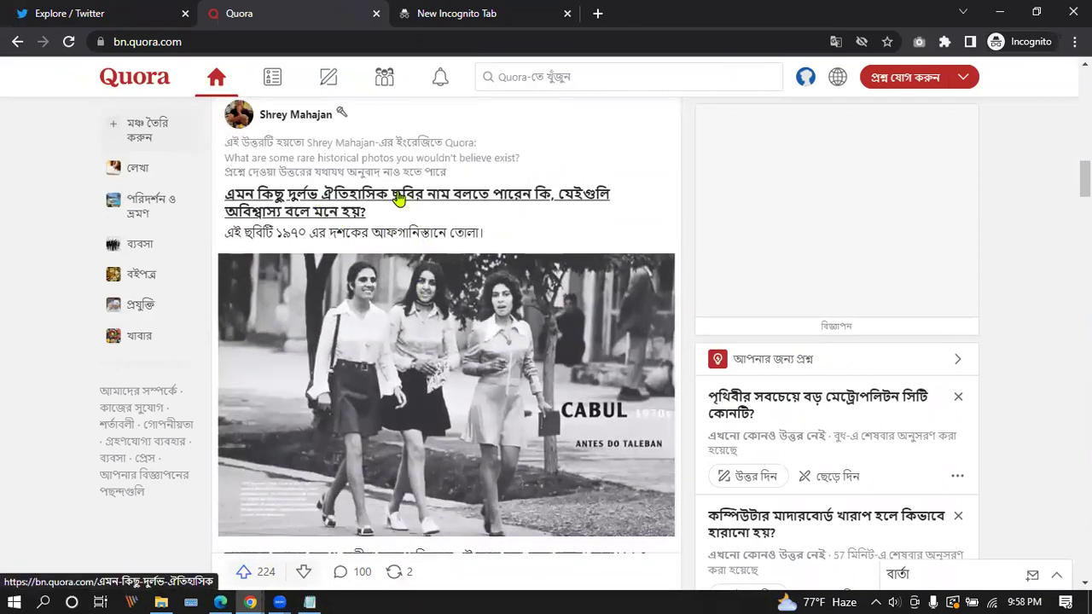
left_click(336, 202)
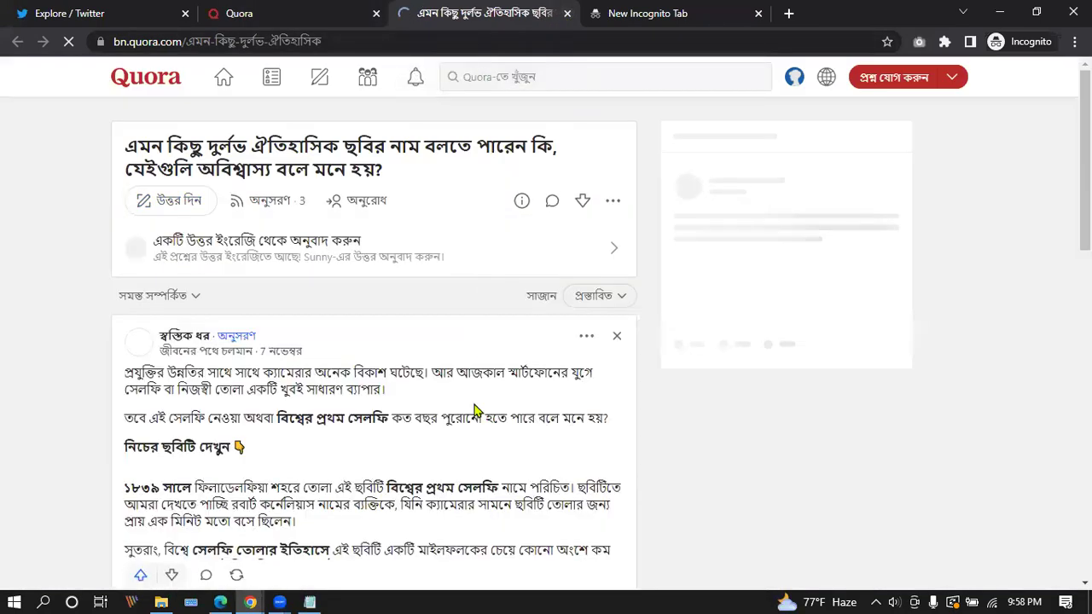
Scroll through the historical photos answers, then close that question tab
scroll(311, 258, "down", 1)
scroll(310, 257, "down", 15)
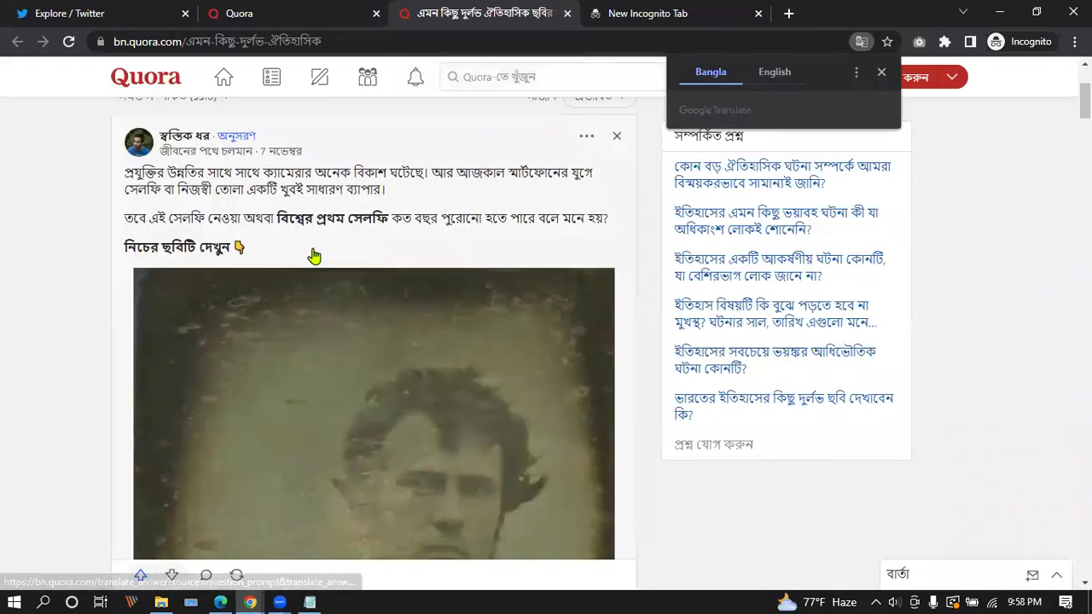
scroll(320, 249, "down", 15)
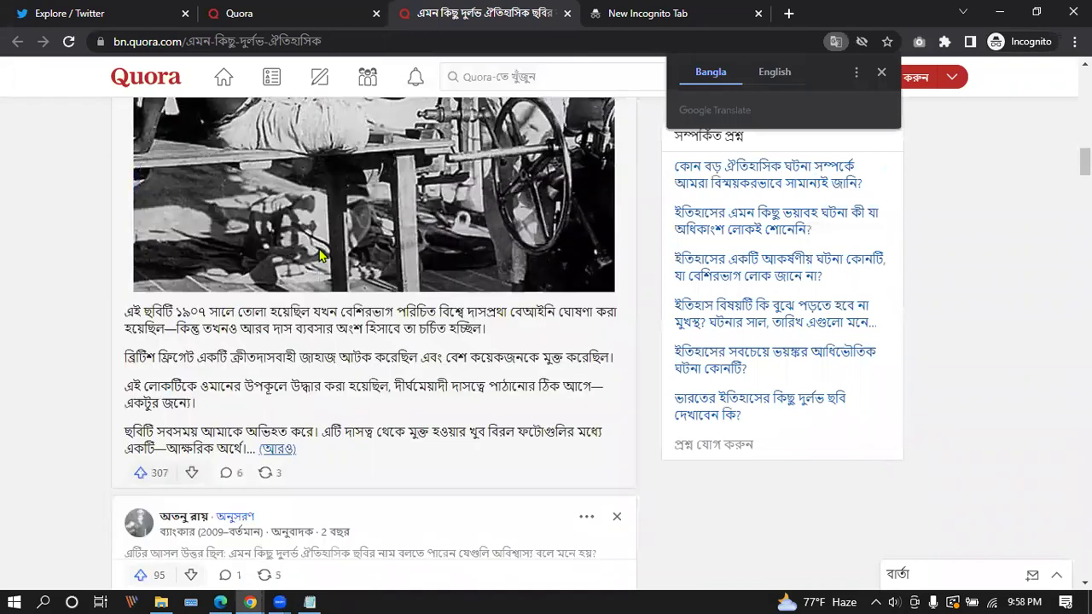
scroll(332, 248, "down", 8)
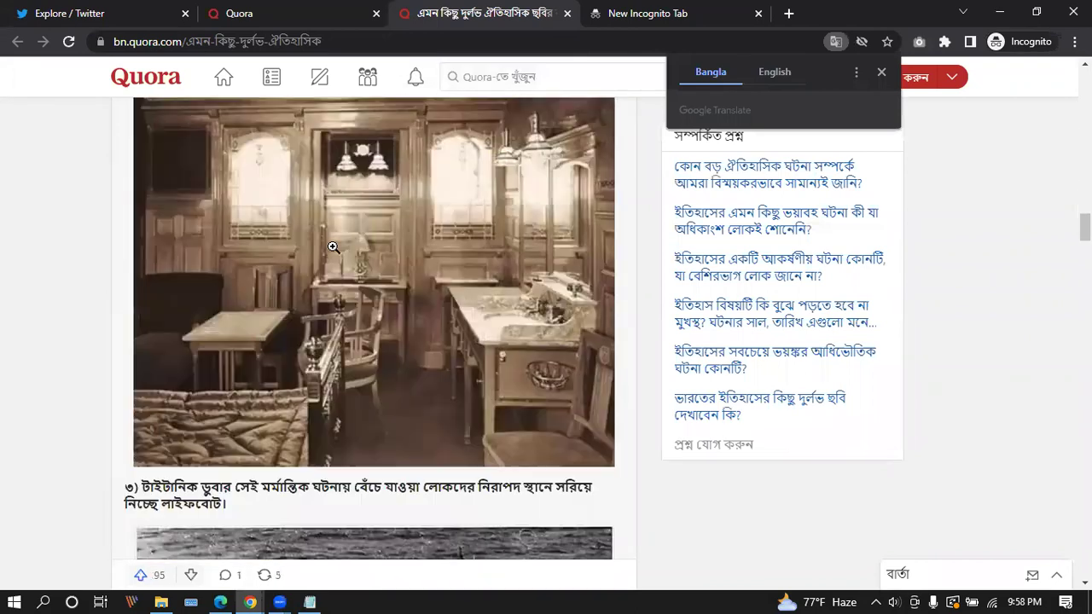
middle_click(482, 17)
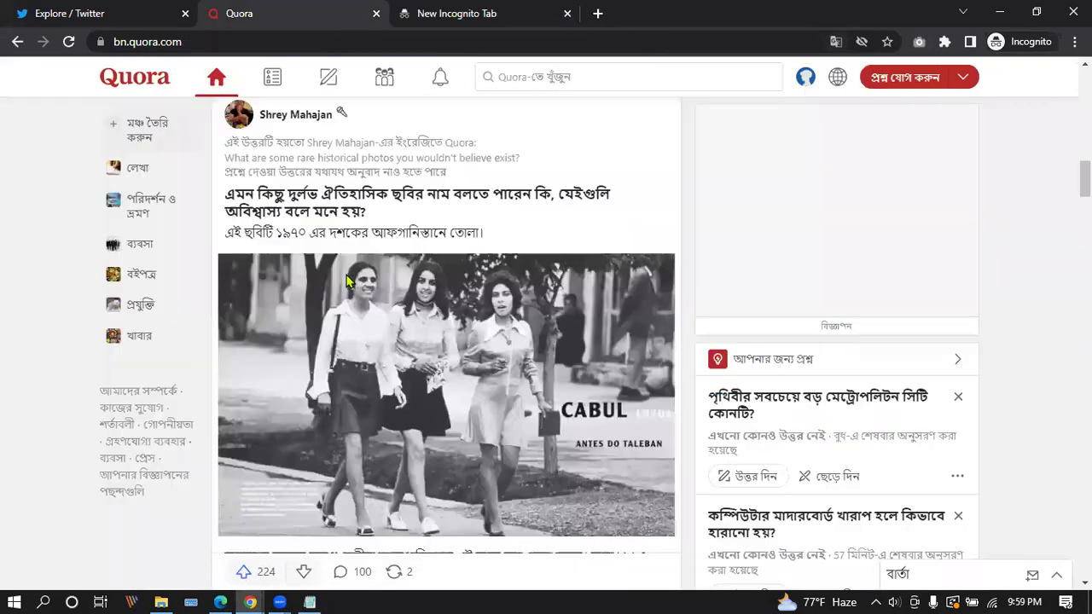
Find the monthly freelancing income post, expand it, and open its question in a new tab
scroll(357, 290, "down", 4)
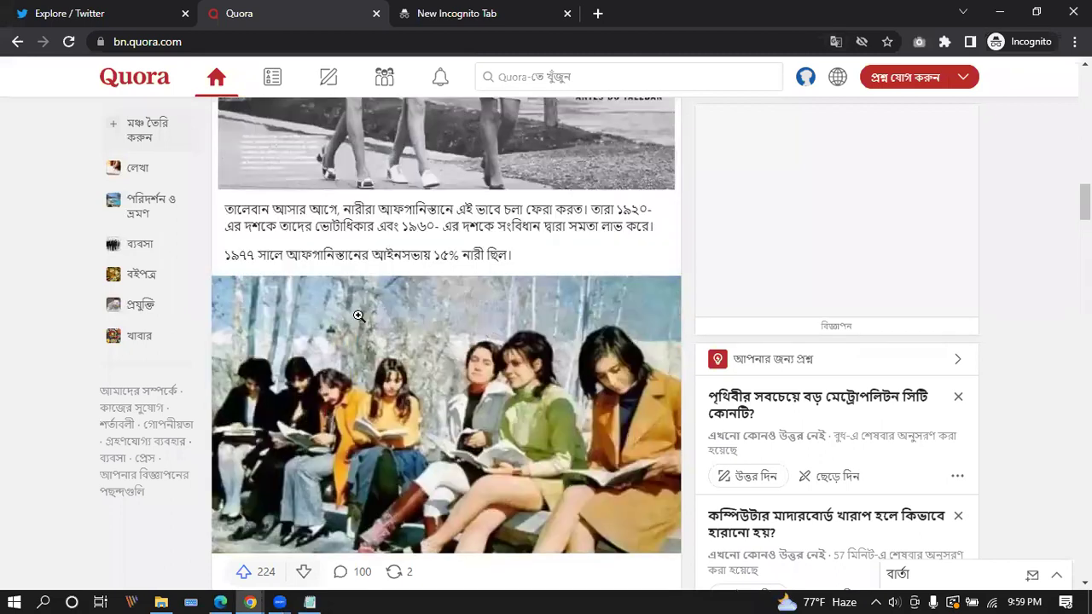
scroll(358, 315, "up", 5)
scroll(358, 316, "down", 4)
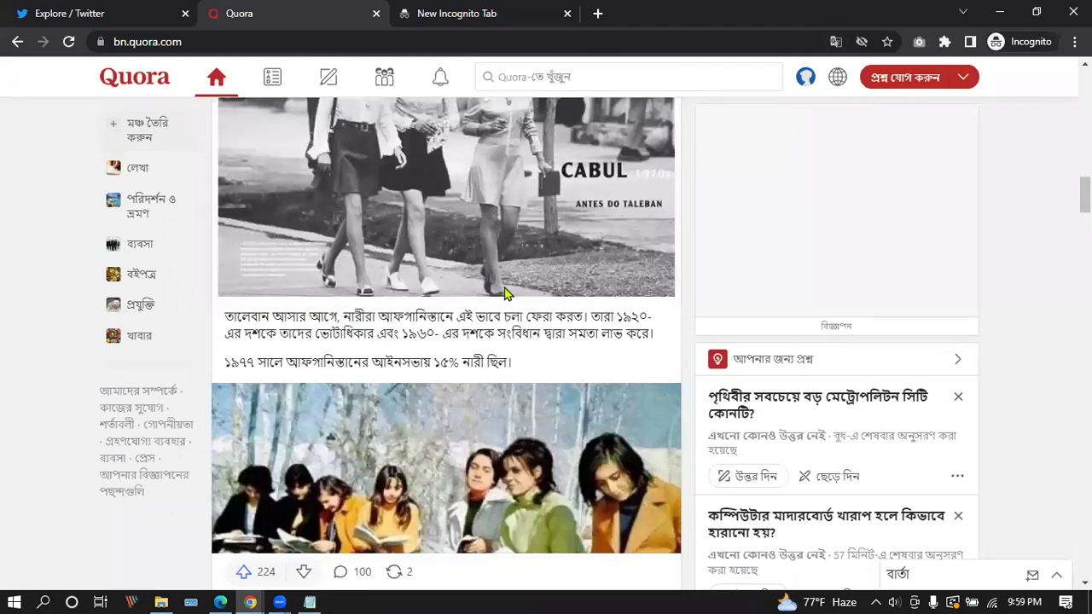
scroll(518, 306, "down", 2)
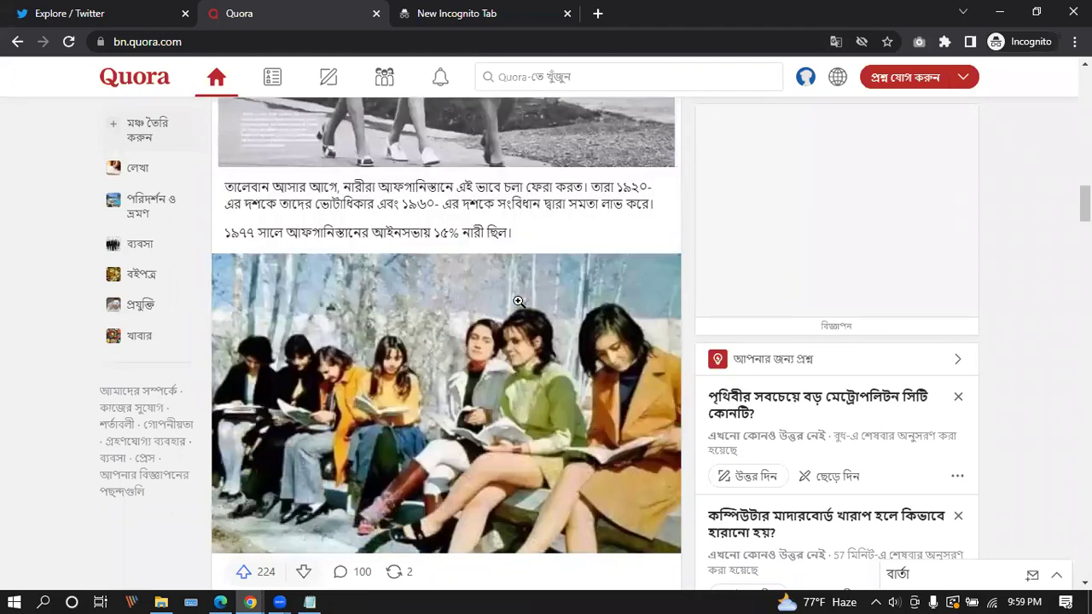
scroll(518, 302, "down", 1)
scroll(518, 301, "down", 4)
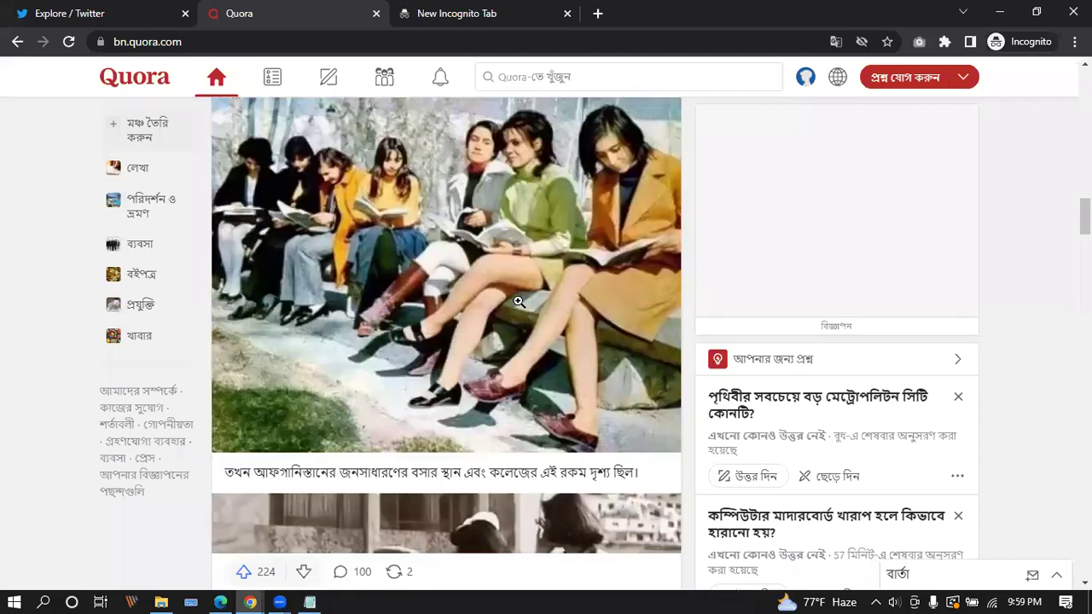
scroll(518, 302, "down", 10)
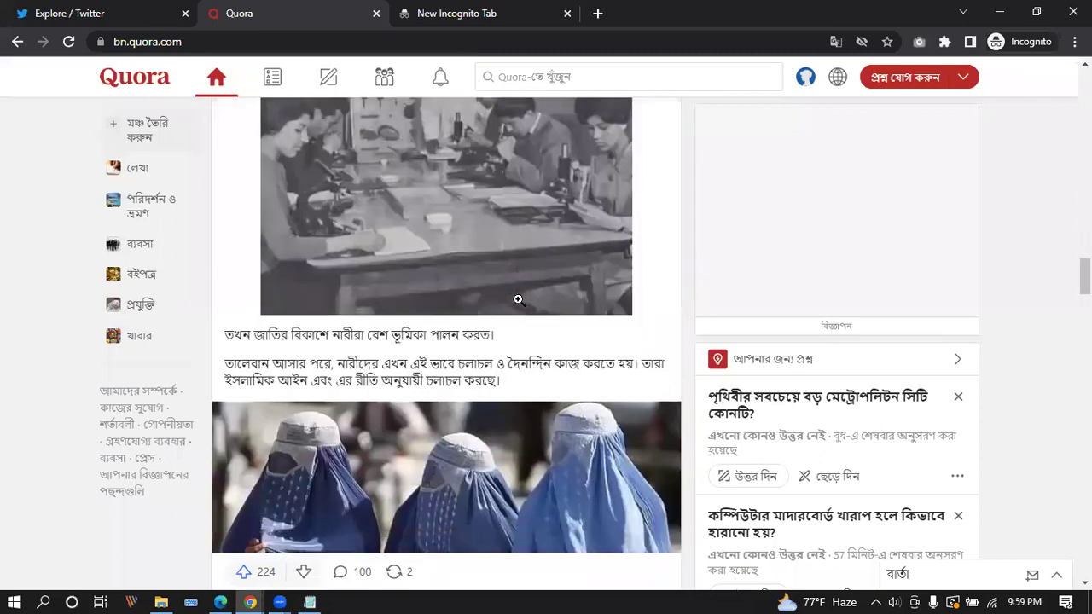
scroll(518, 301, "down", 2)
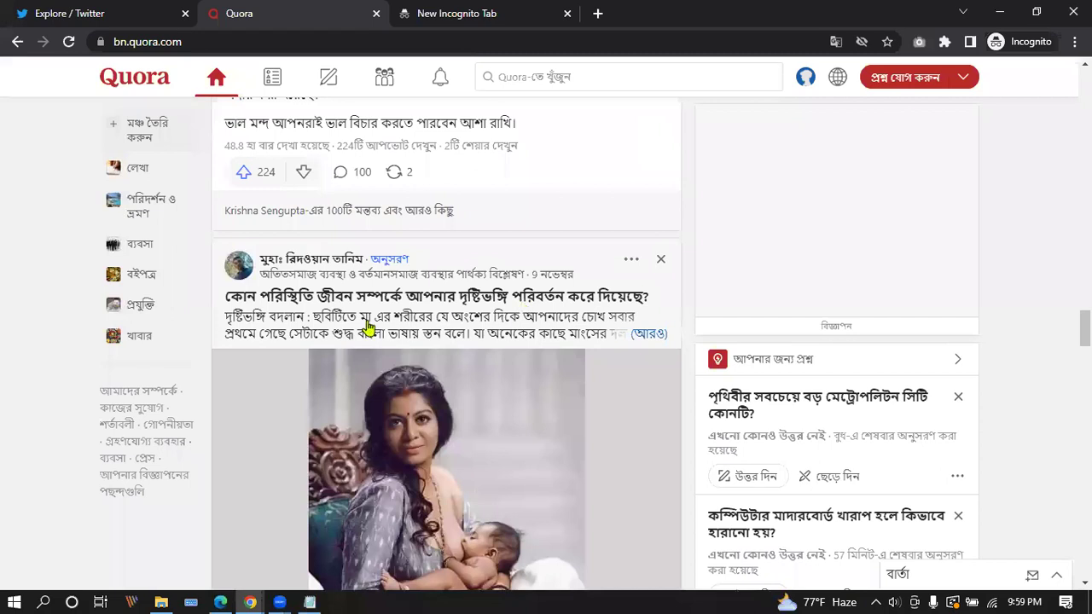
scroll(418, 302, "down", 12)
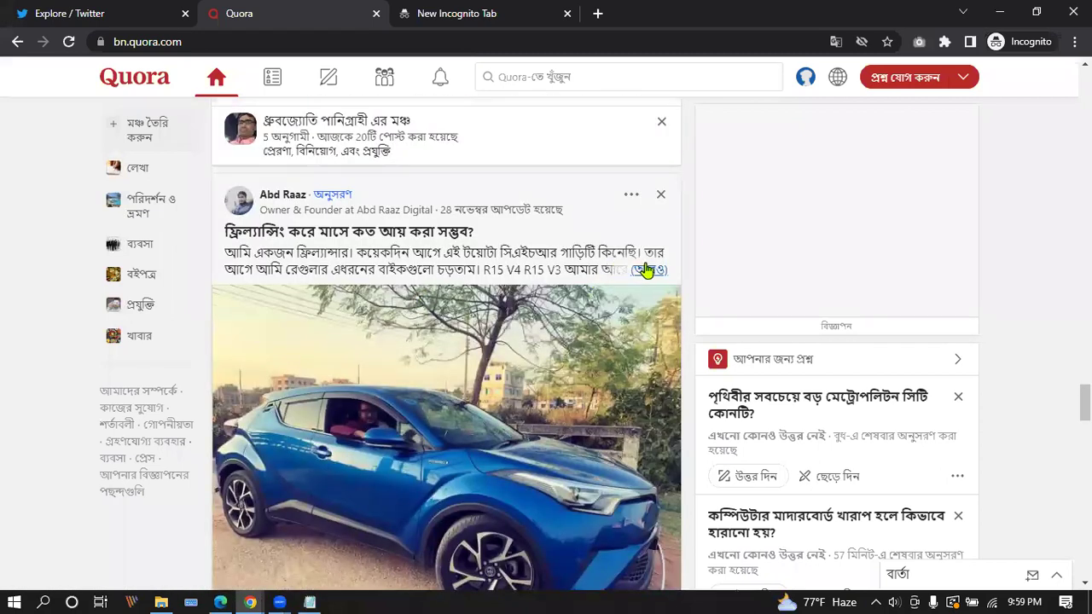
left_click(651, 269)
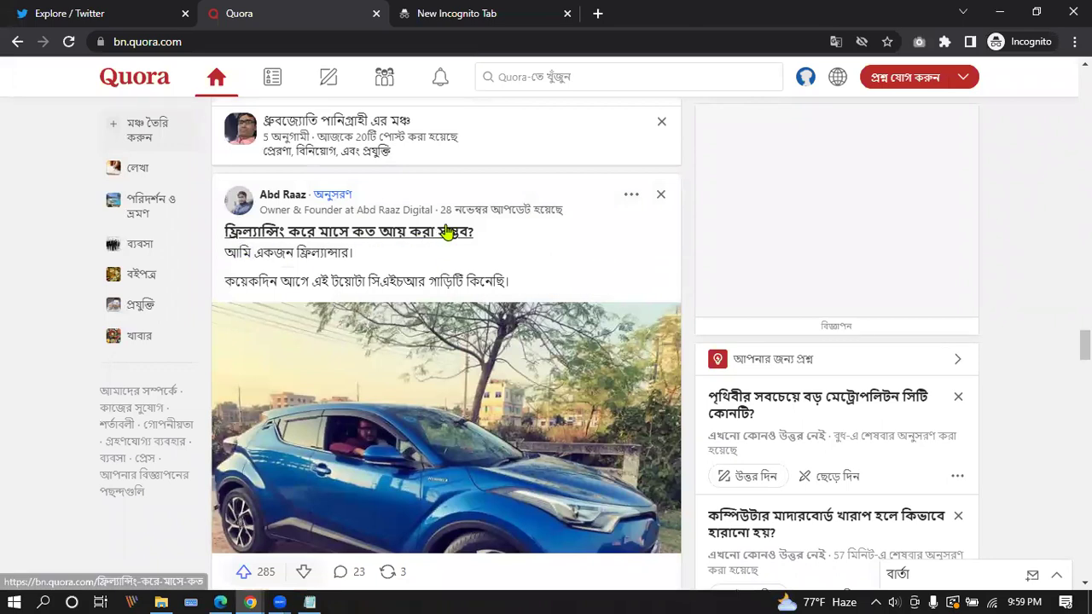
left_click(315, 228)
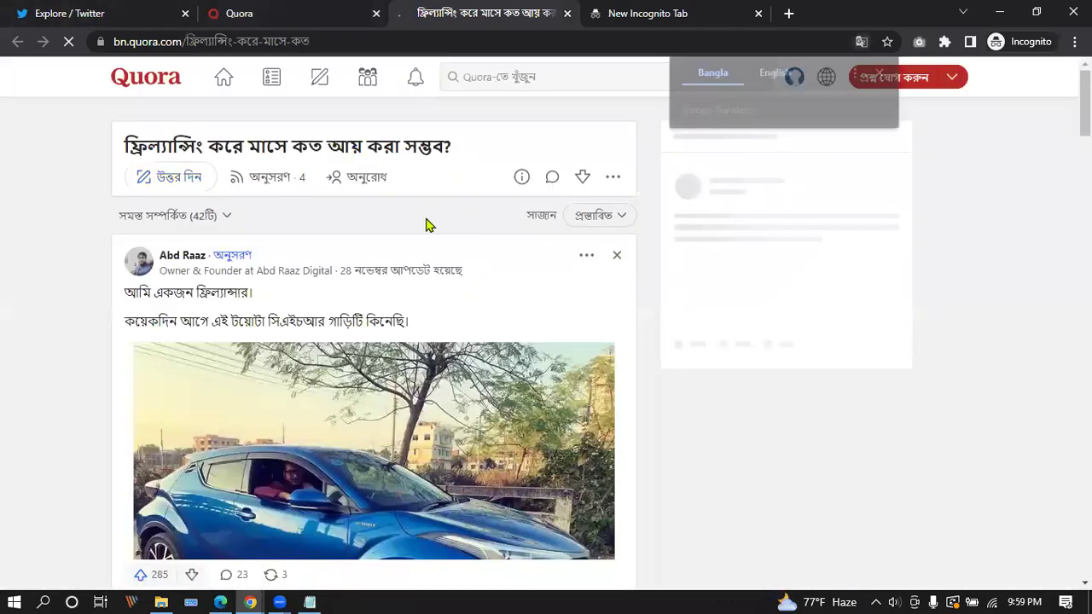
Read the freelancer's expanded answer, then close the freelancing question tab
scroll(409, 226, "down", 1)
scroll(409, 213, "down", 10)
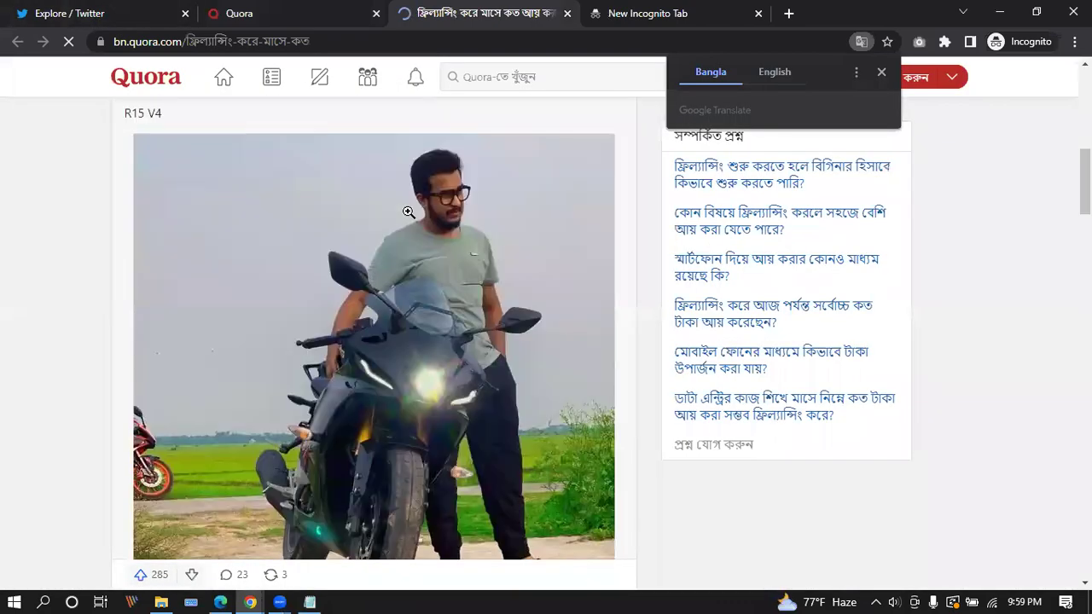
scroll(409, 206, "down", 1)
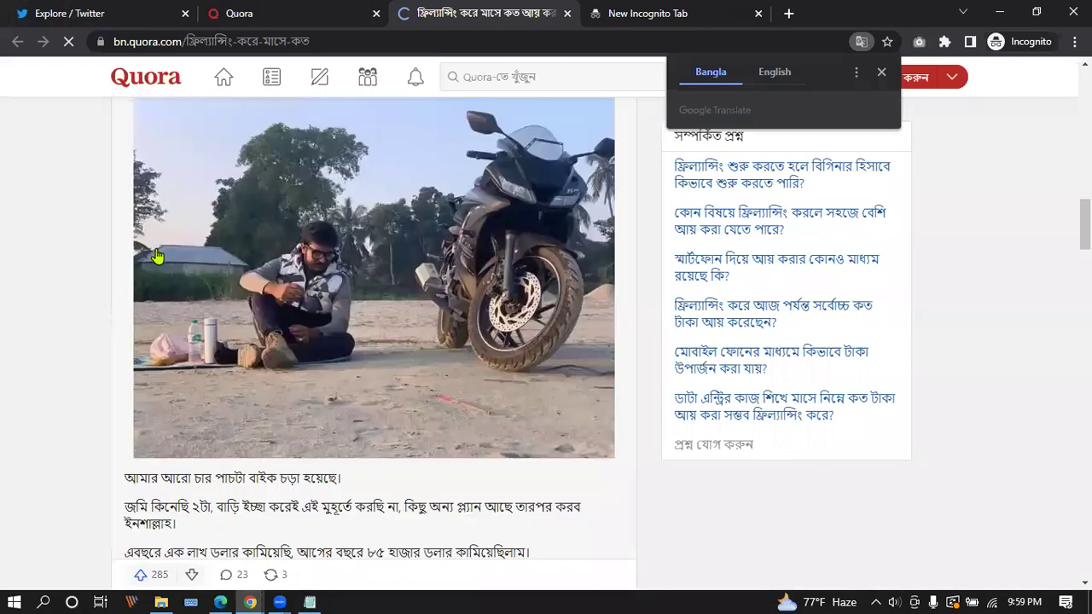
scroll(159, 256, "down", 5)
left_click(230, 271)
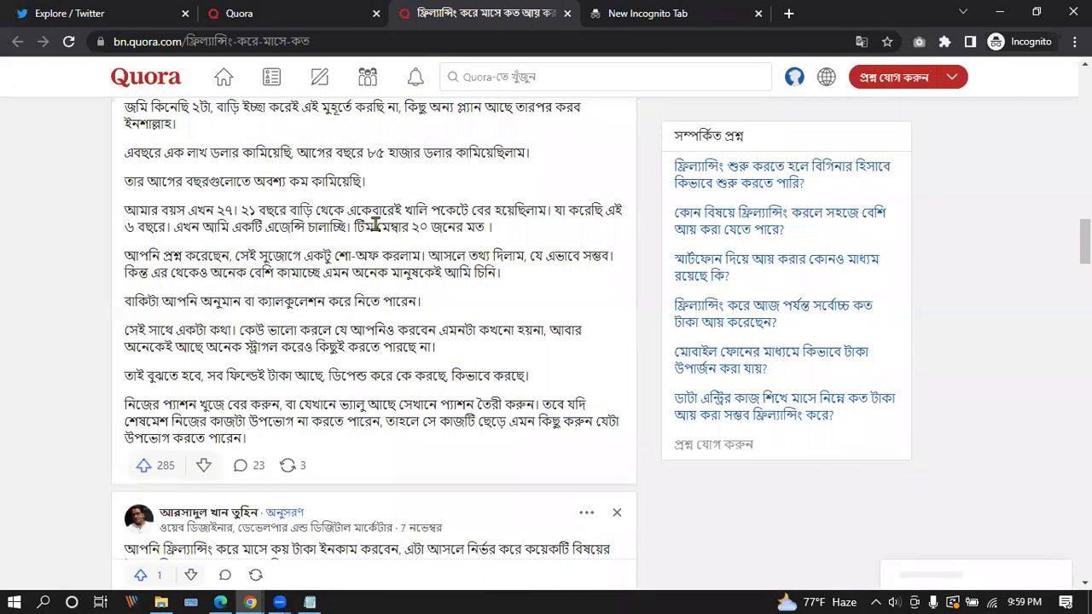
scroll(290, 239, "down", 5)
scroll(308, 251, "up", 15)
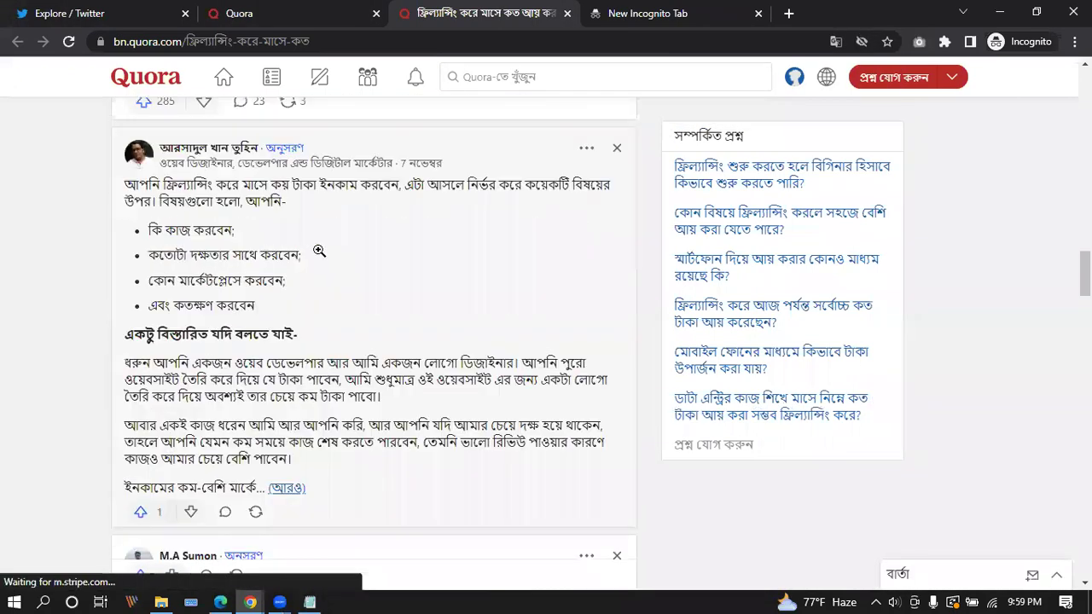
scroll(324, 250, "up", 6)
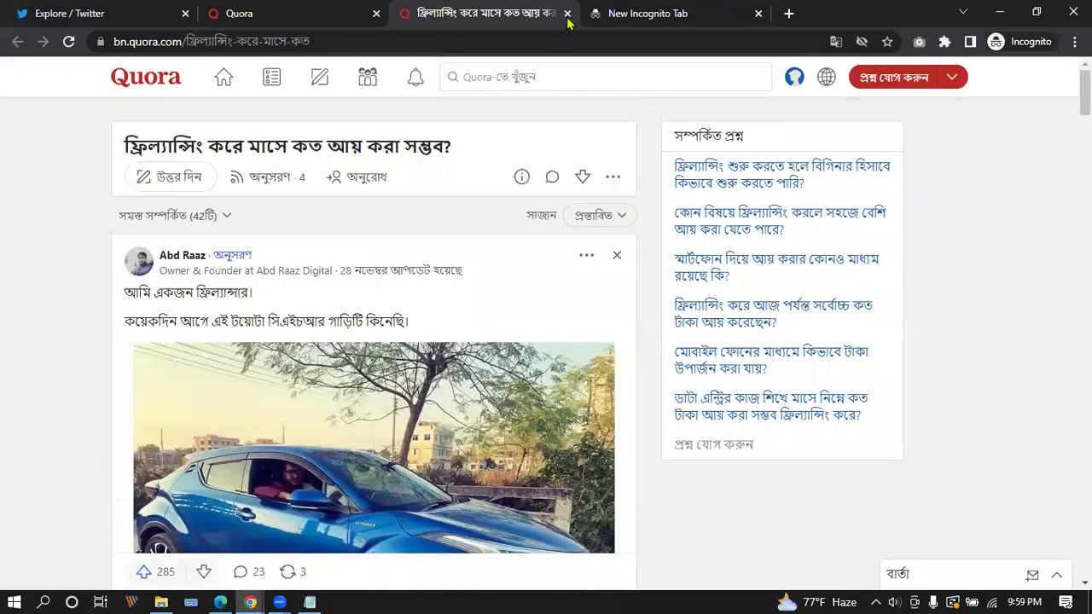
left_click(567, 13)
Return to the top of the feed and start a new question via the 'ask or share' box
scroll(303, 494, "down", 12)
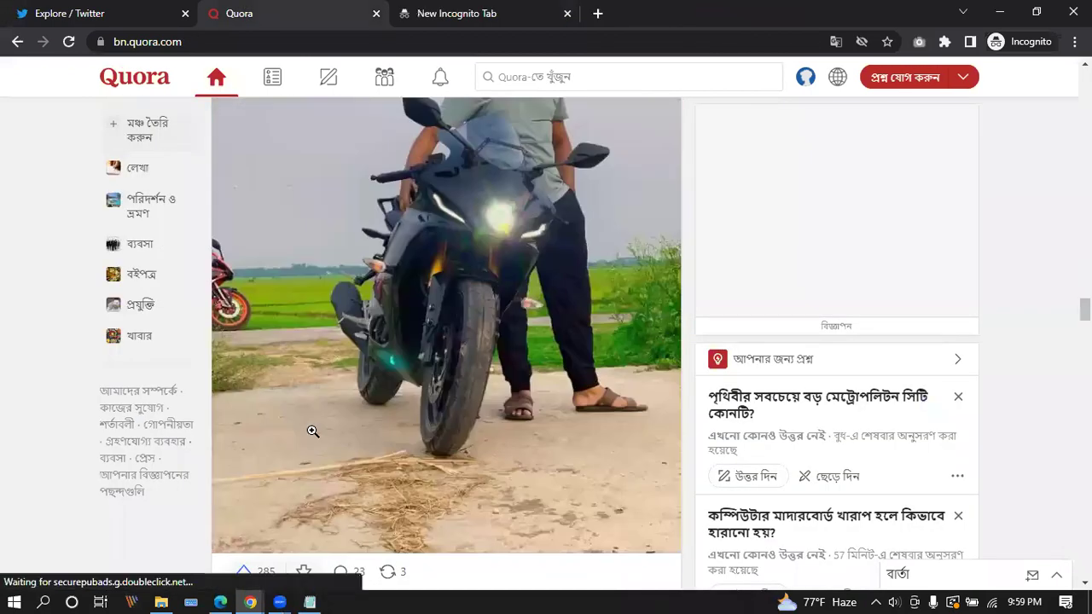
scroll(395, 339, "down", 15)
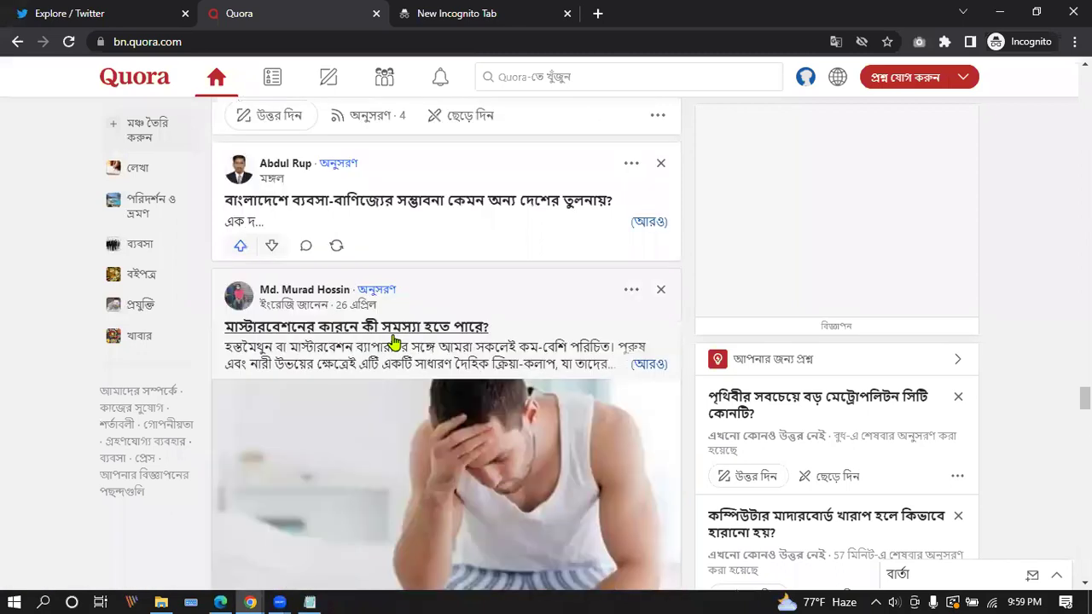
scroll(397, 342, "down", 5)
scroll(418, 317, "up", 12)
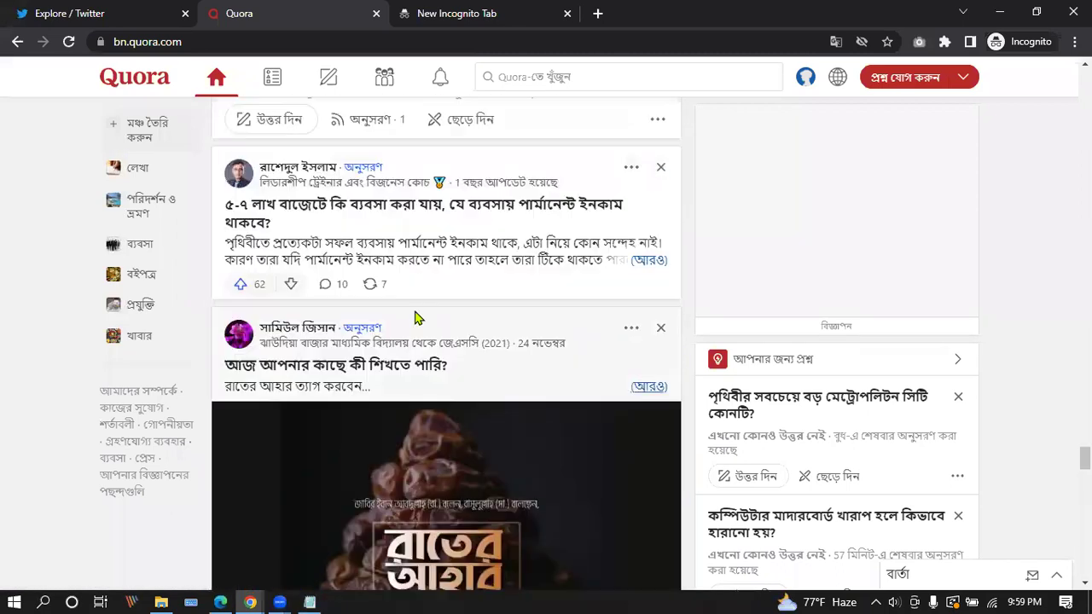
scroll(470, 368, "up", 15)
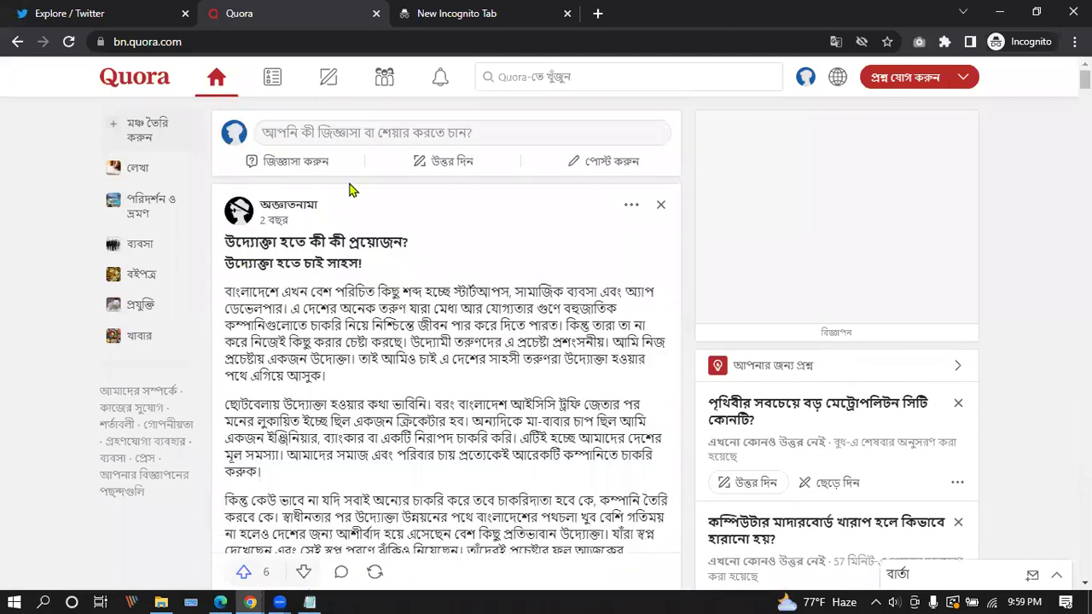
left_click(332, 140)
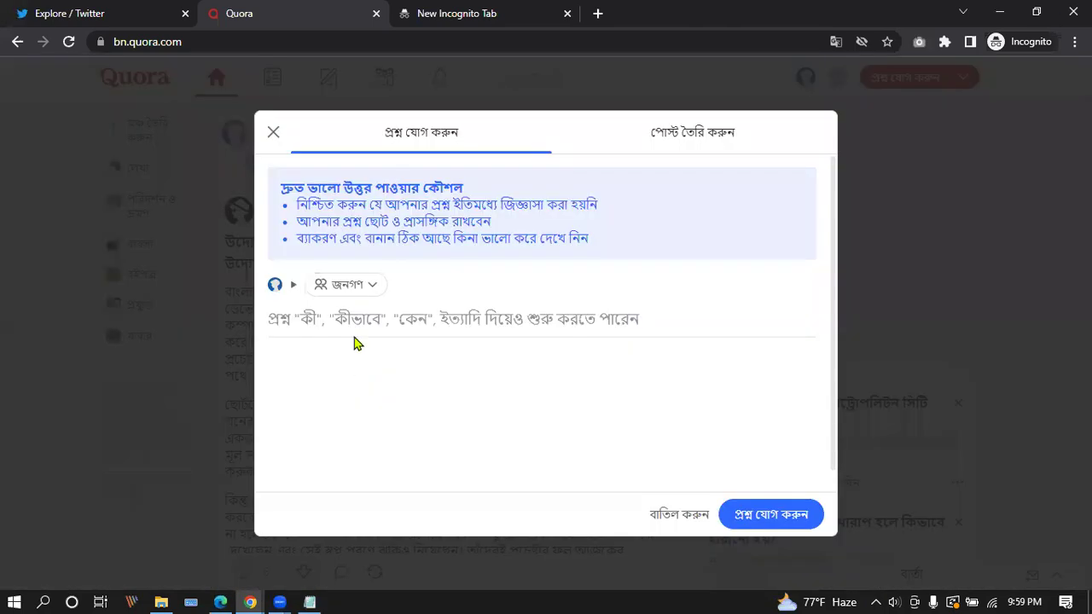
Check audience options, switch to Create post, translate the page to English, then dismiss the dialog
left_click(274, 323)
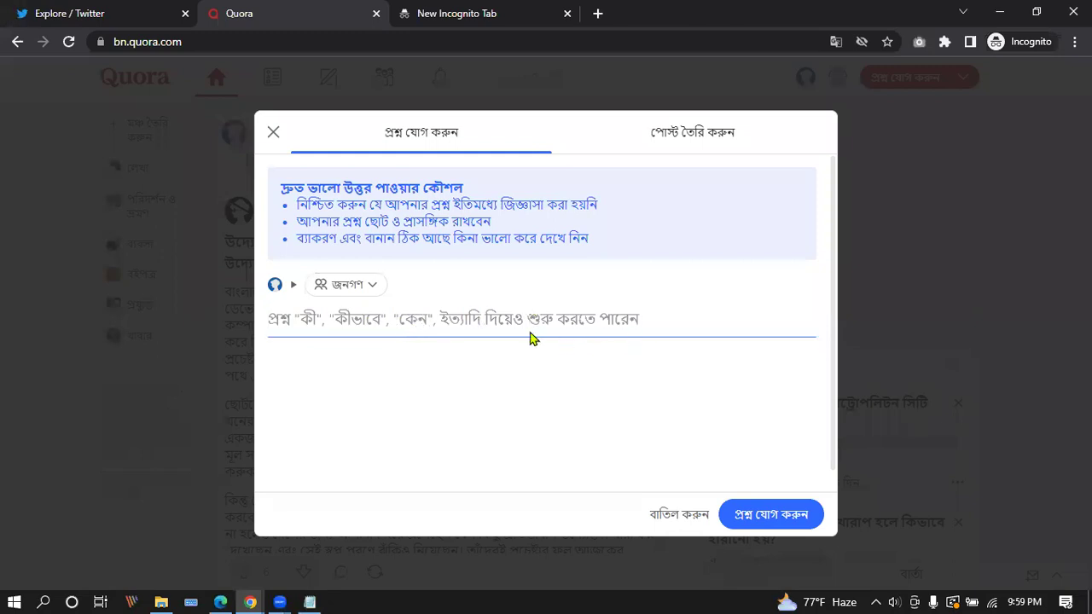
left_click(348, 291)
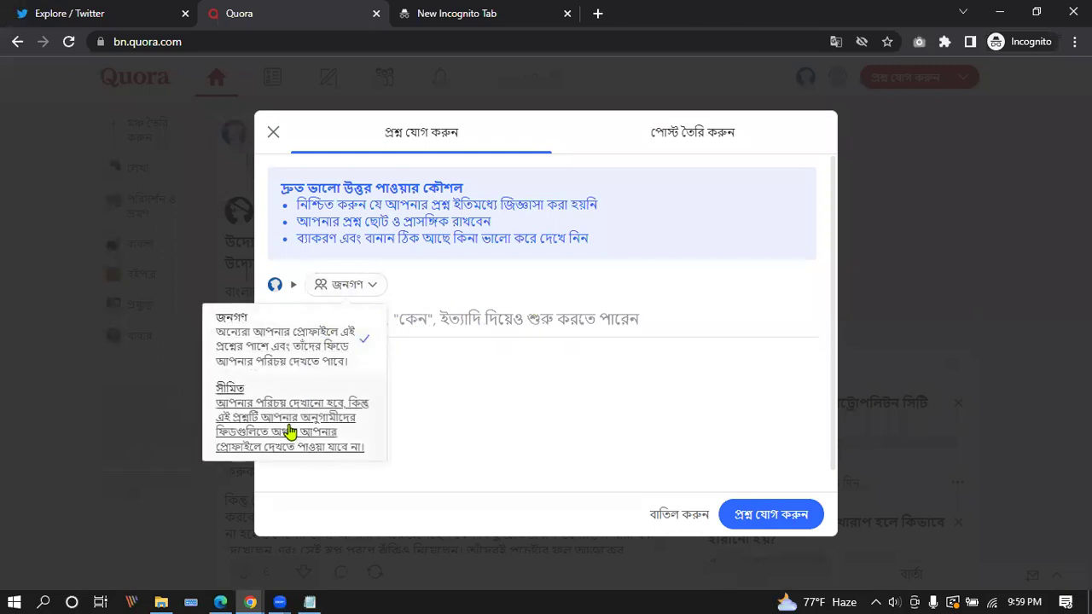
left_click(514, 386)
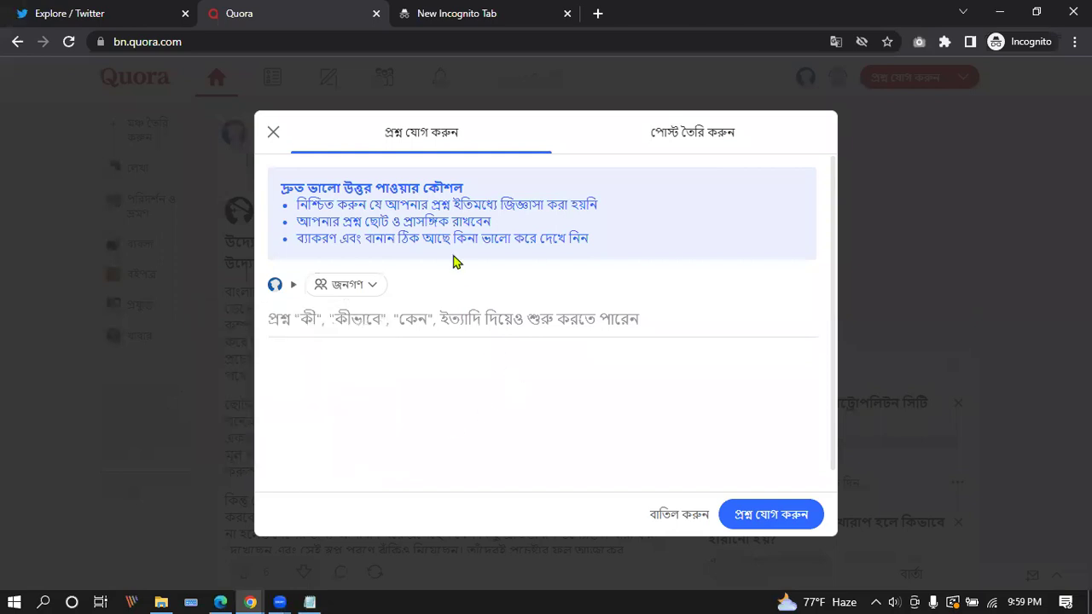
left_click(702, 137)
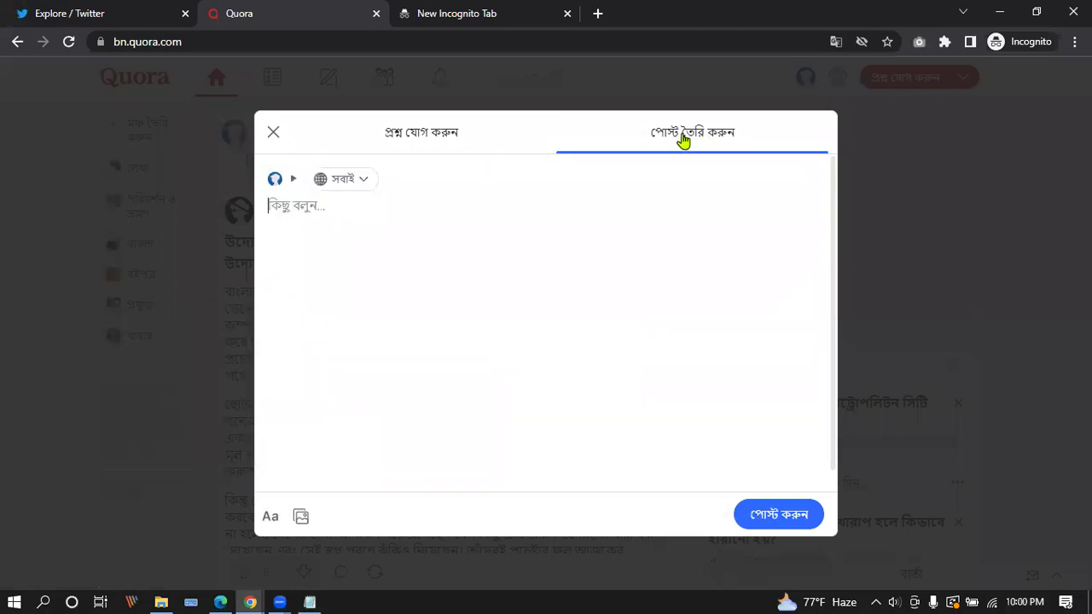
left_click(834, 41)
left_click(777, 73)
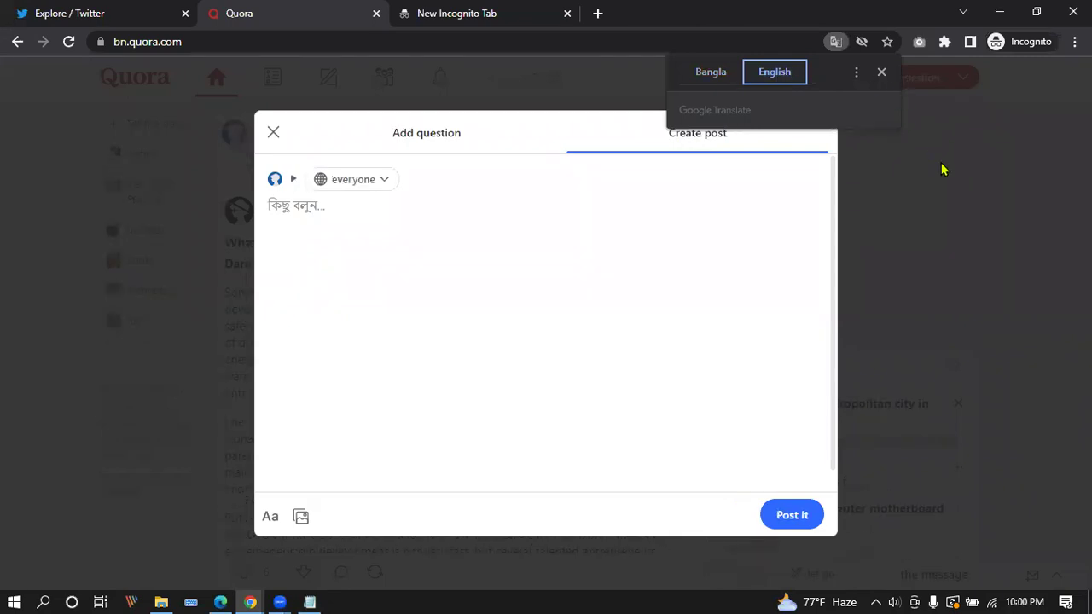
left_click(939, 170)
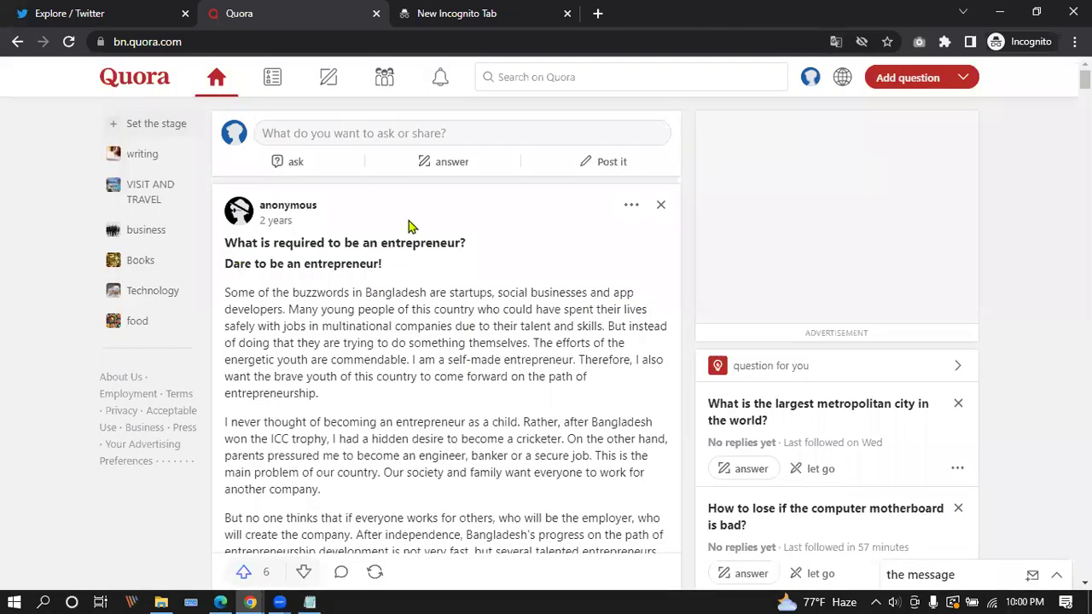
Skim the entrepreneur article in the feed, then open the Answer page of suggested questions in a new tab
scroll(409, 209, "down", 10)
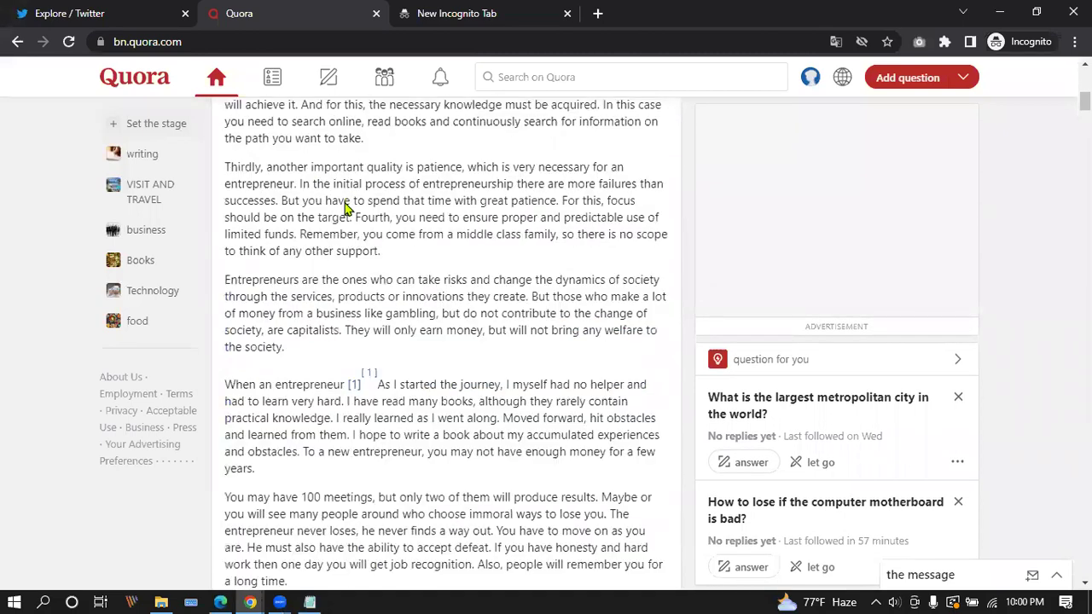
scroll(346, 209, "up", 15)
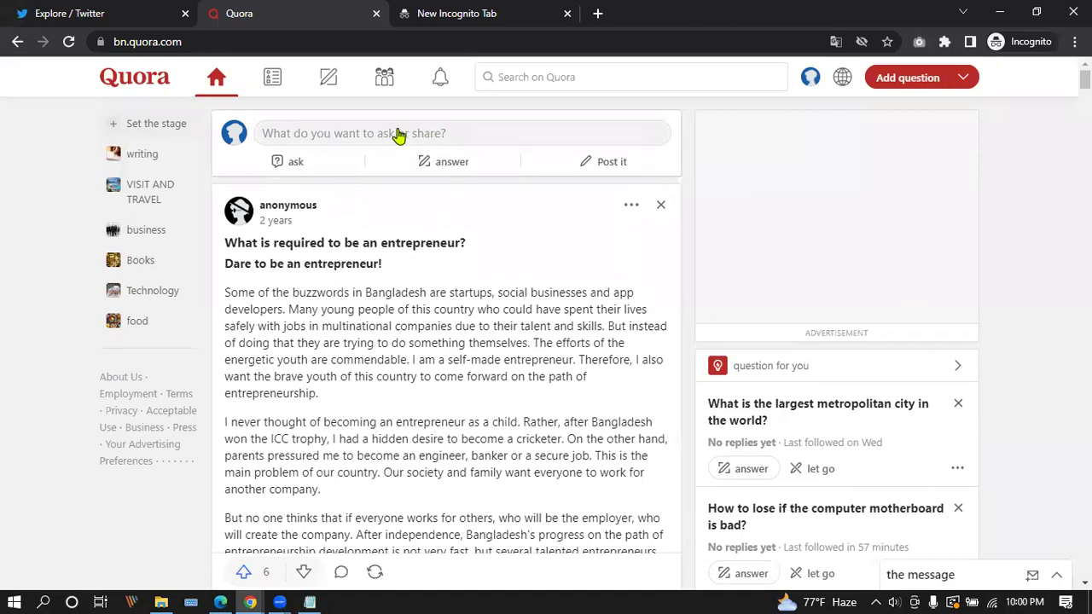
left_click(447, 161)
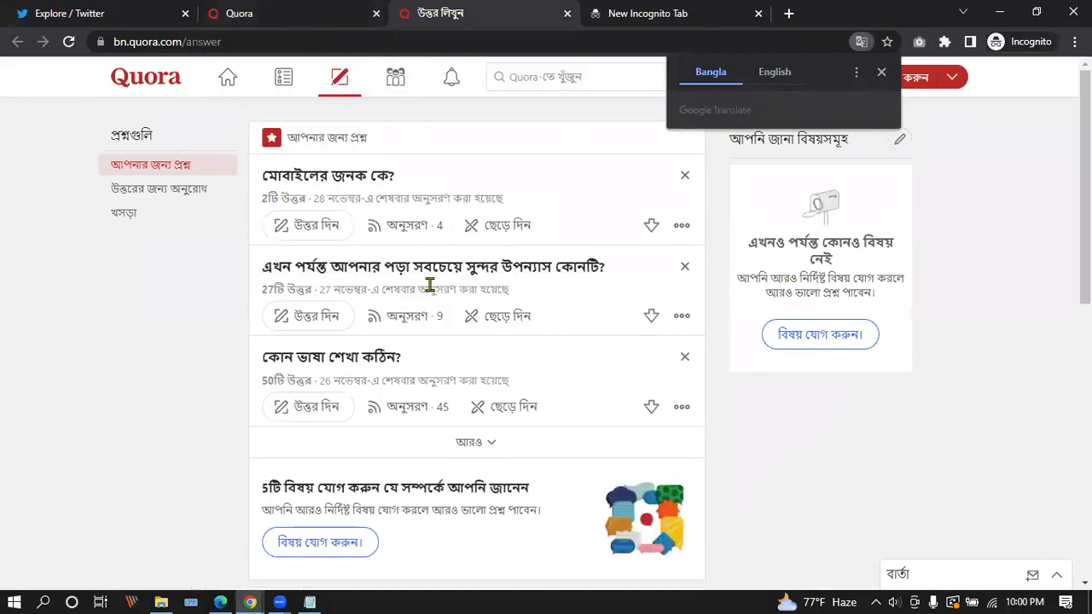
Translate the Answer page to English, follow 'Which language is difficult to learn?', and return to the home feed tab
scroll(429, 286, "down", 2)
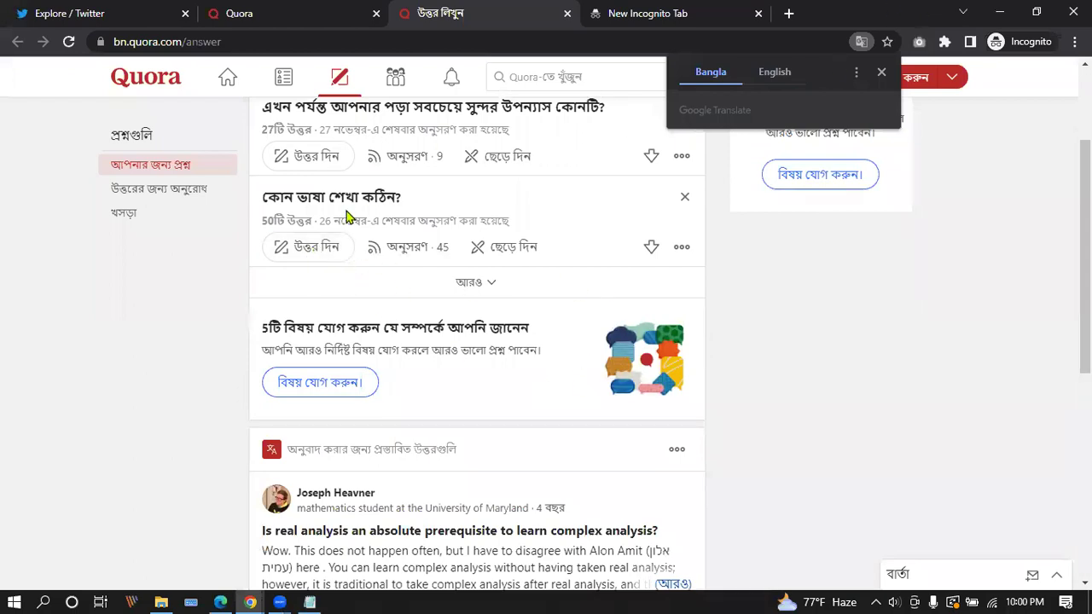
left_click(780, 73)
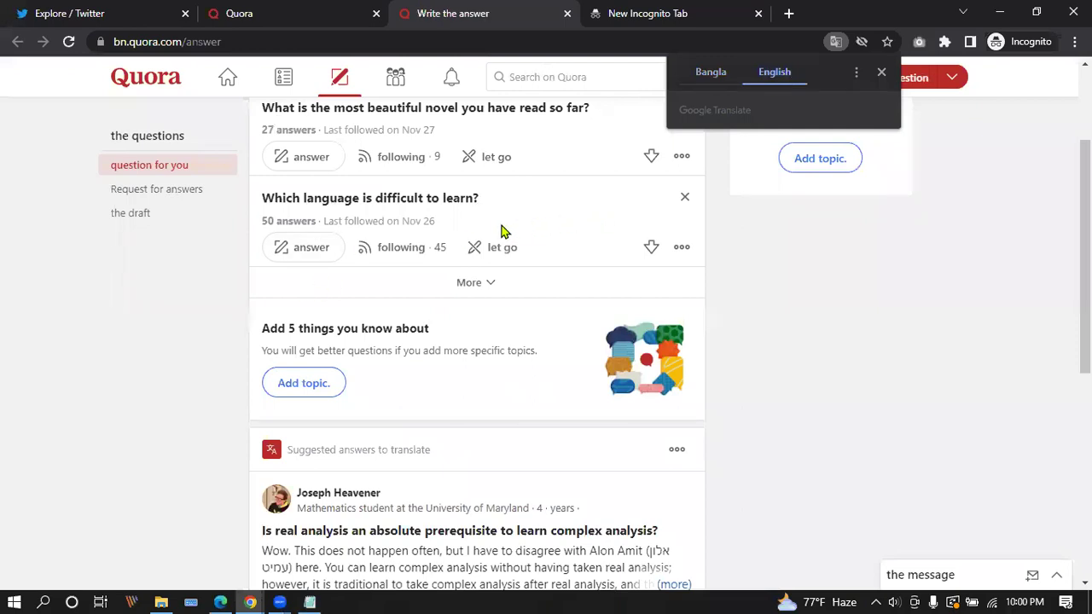
left_click(420, 256)
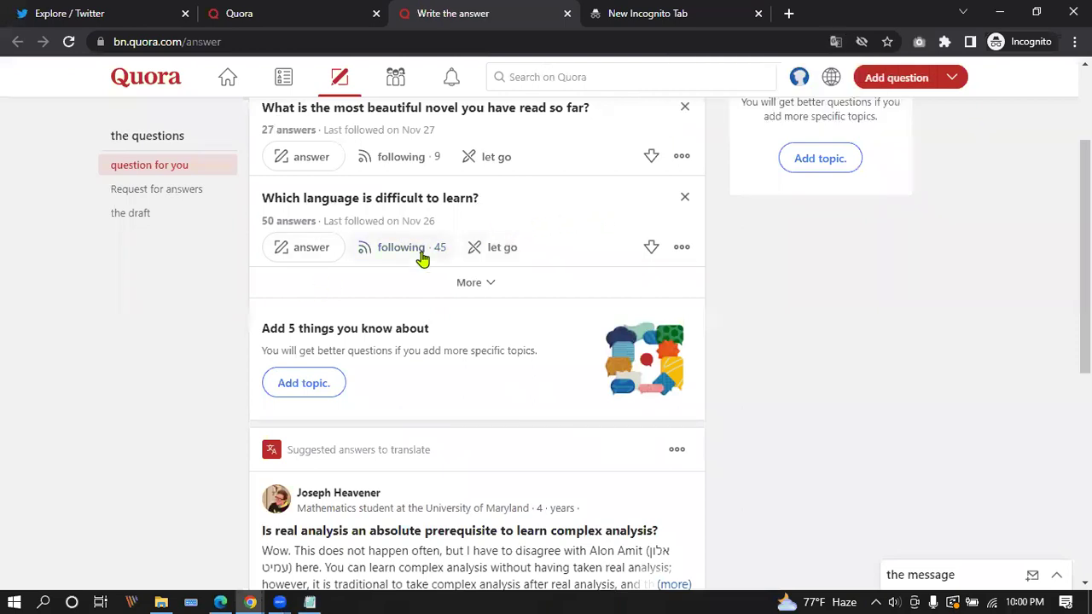
scroll(500, 414, "down", 5)
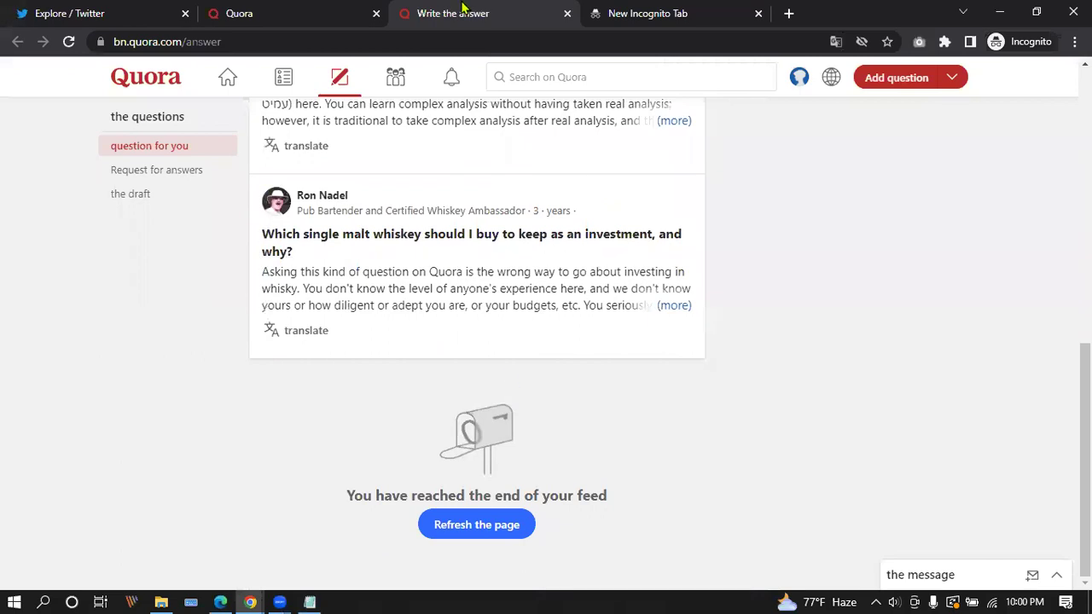
left_click(239, 13)
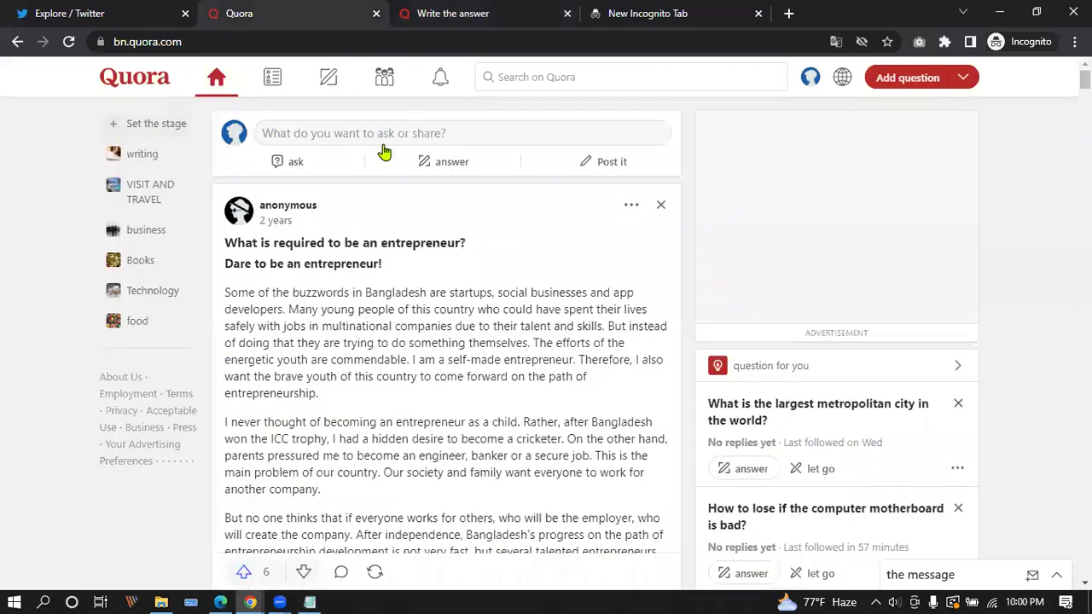
Browse the platform cards on the Stages page, dismissing the translate popup, then reload the home feed via the Quora logo
left_click(384, 77)
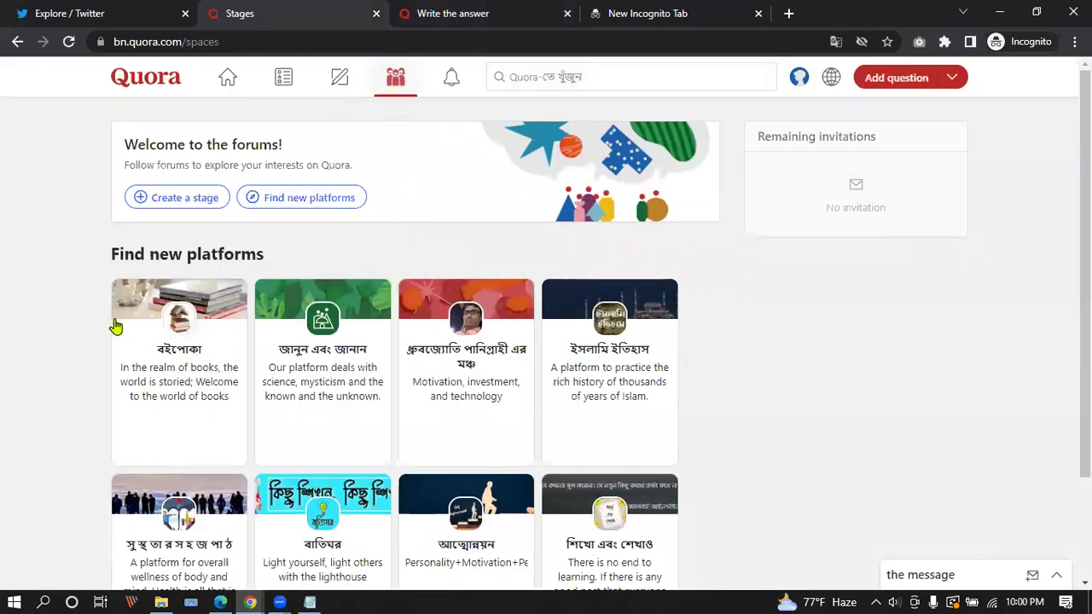
left_click(836, 41)
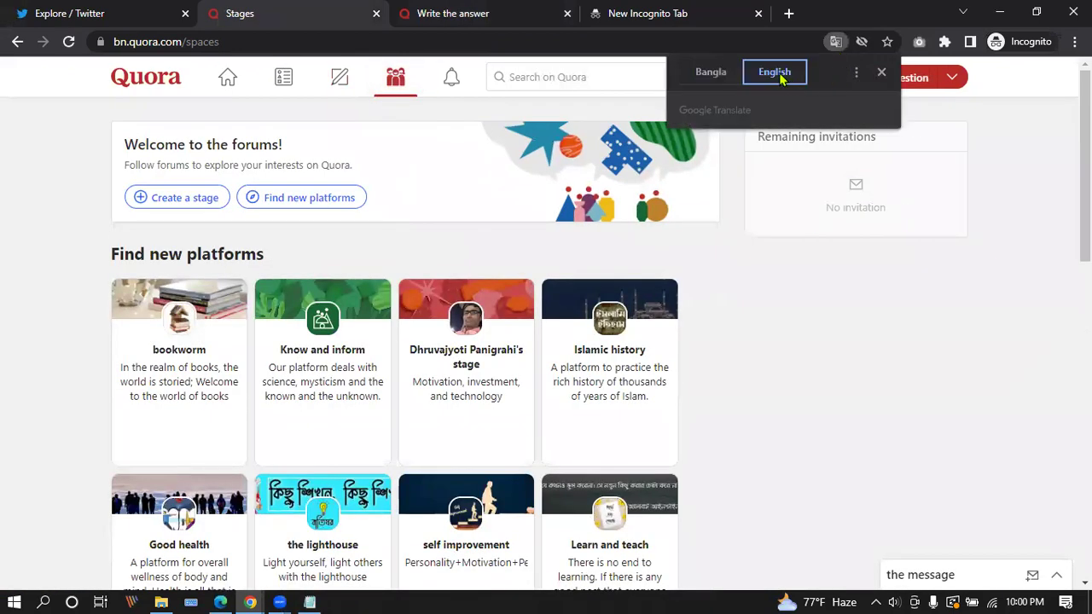
left_click(862, 346)
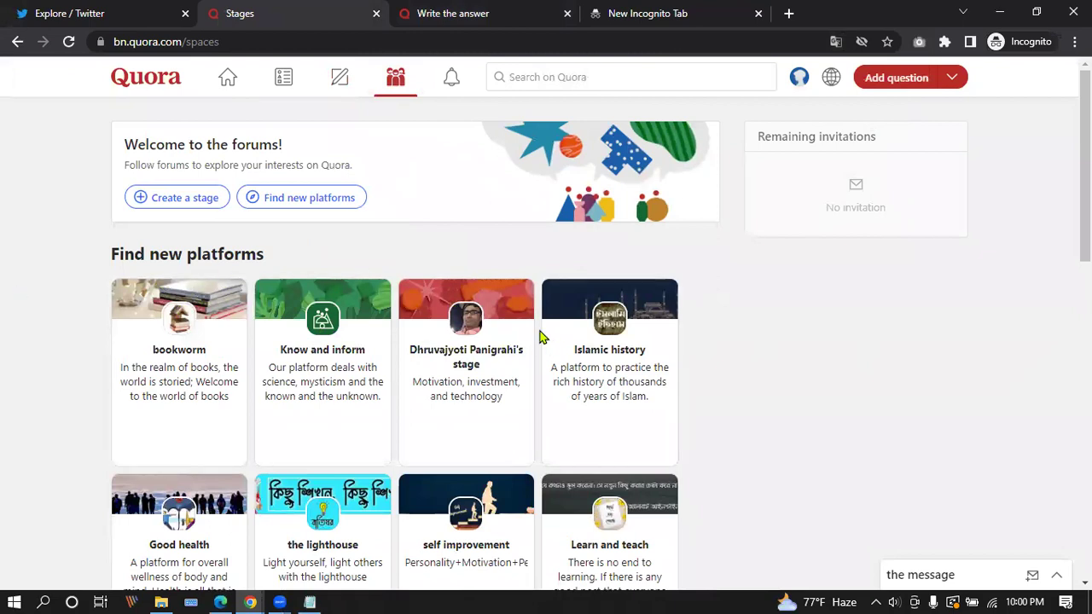
scroll(539, 315, "down", 5)
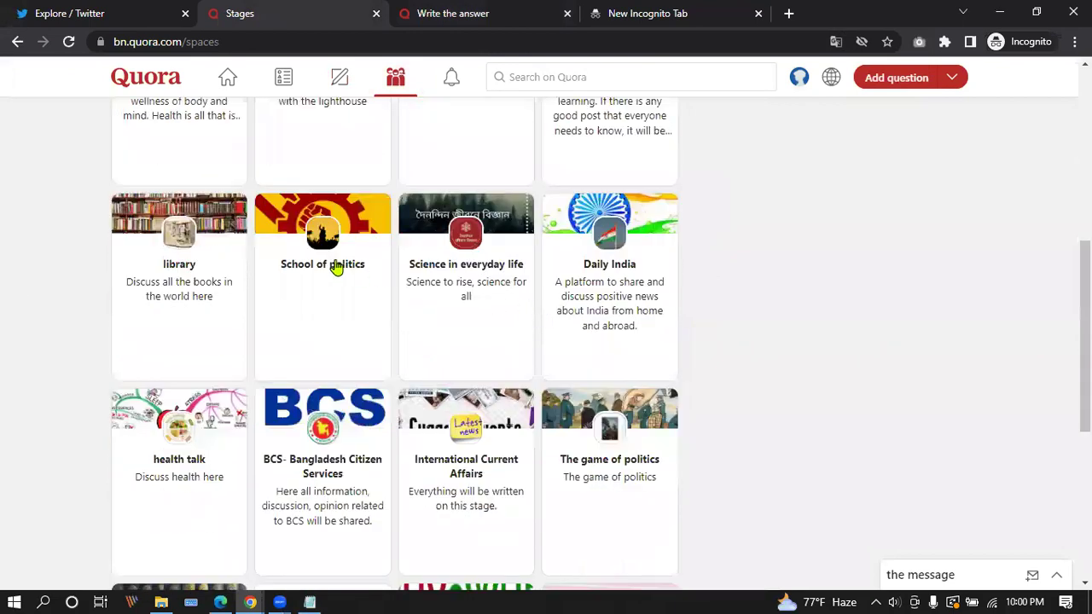
mouse_move(361, 263)
scroll(465, 393, "down", 4)
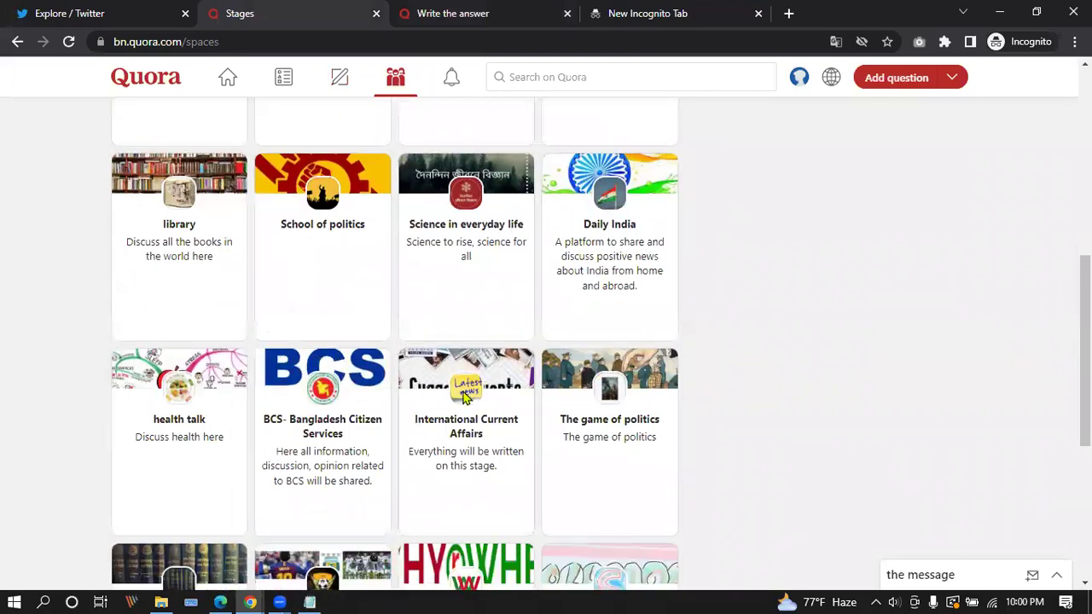
scroll(465, 390, "up", 10)
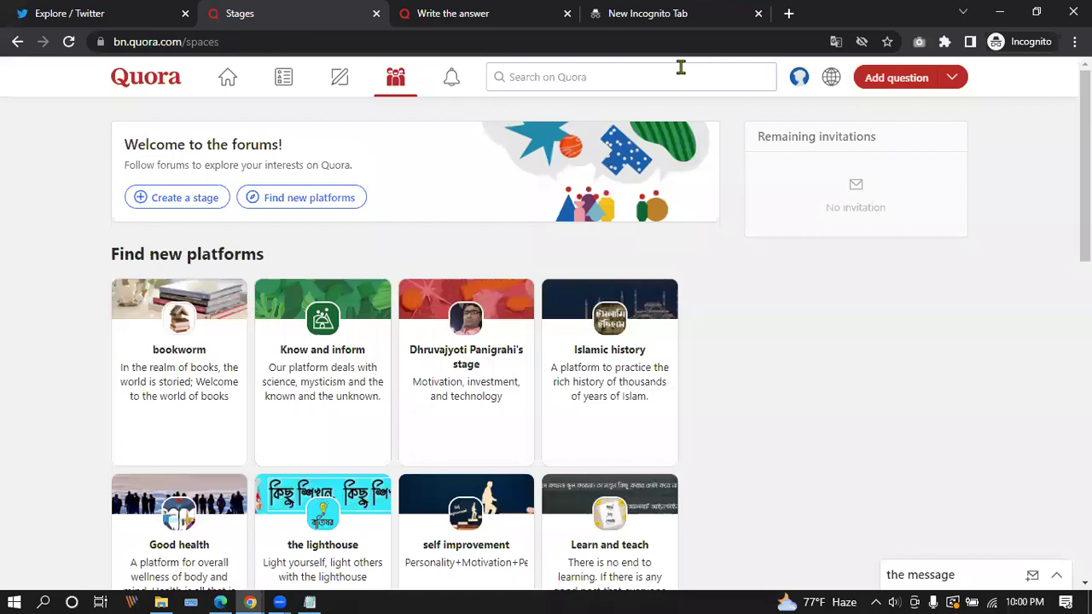
left_click(138, 83)
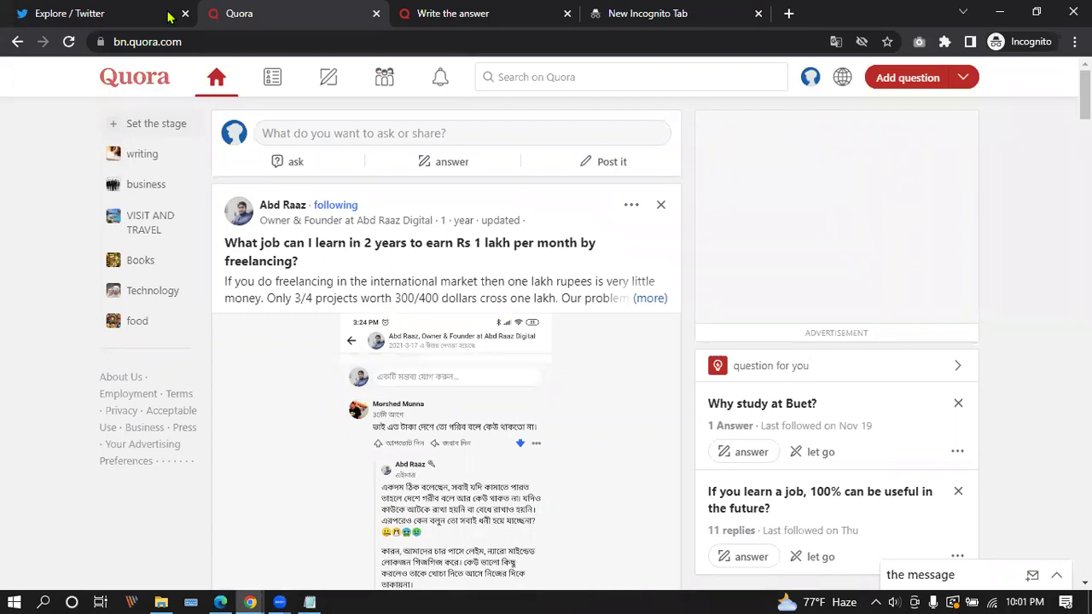
Open the profile avatar's account dropdown with bookmarks, drafts, settings, language and log out
mouse_move(170, 16)
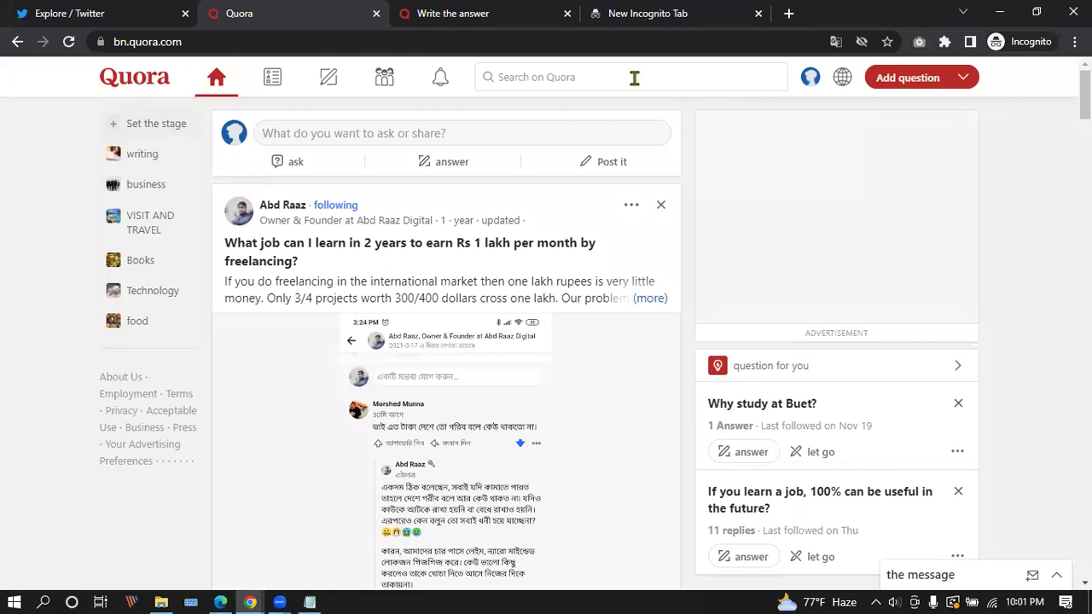
left_click(811, 73)
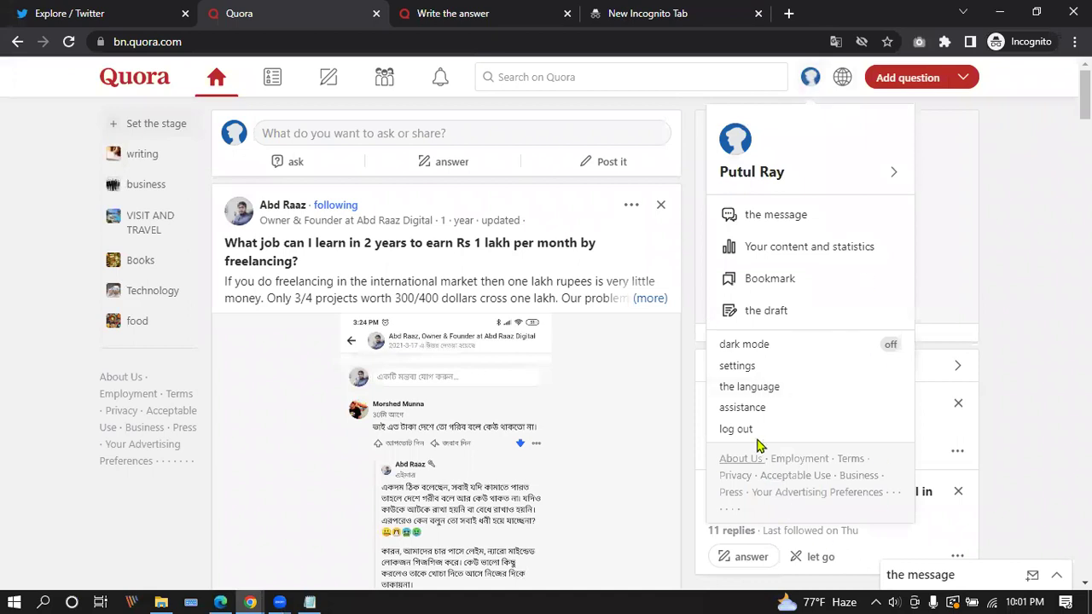
Log out of Quora to its login page and switch to the signed-out Twitter Explore tab
left_click(745, 431)
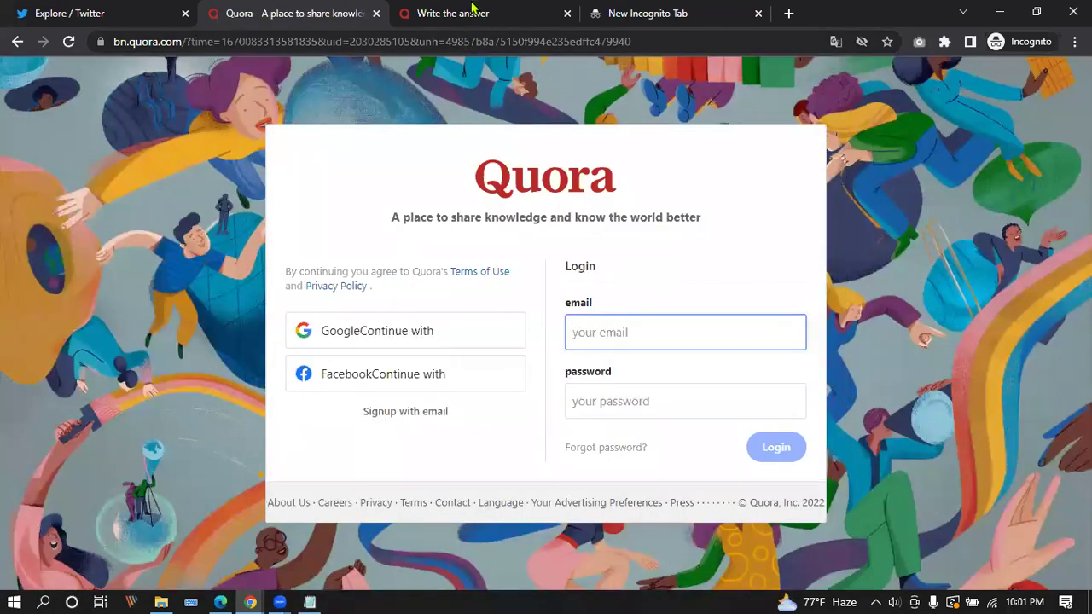
left_click(53, 12)
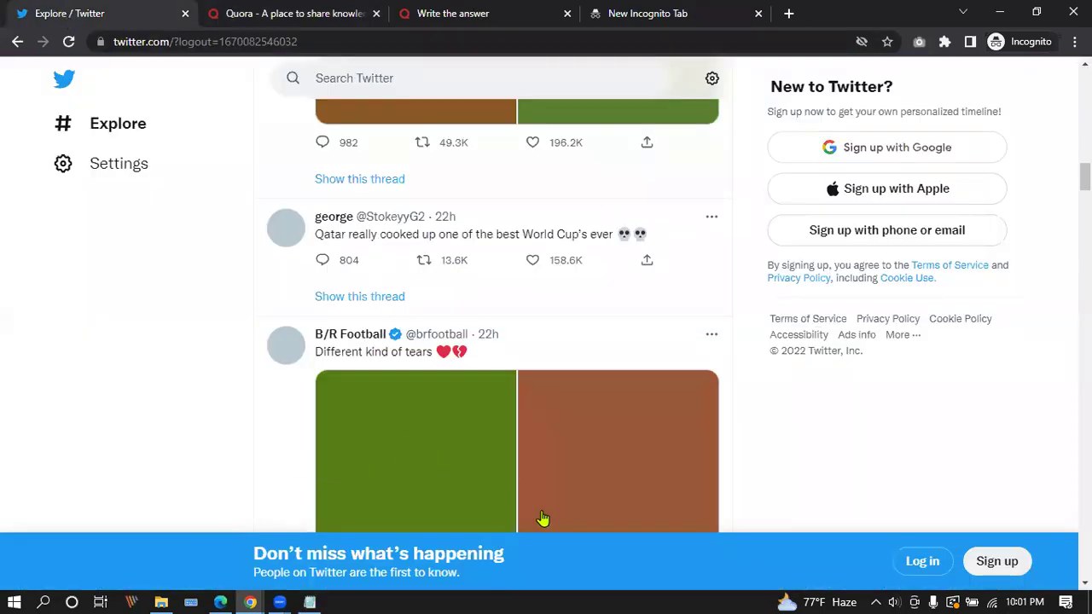
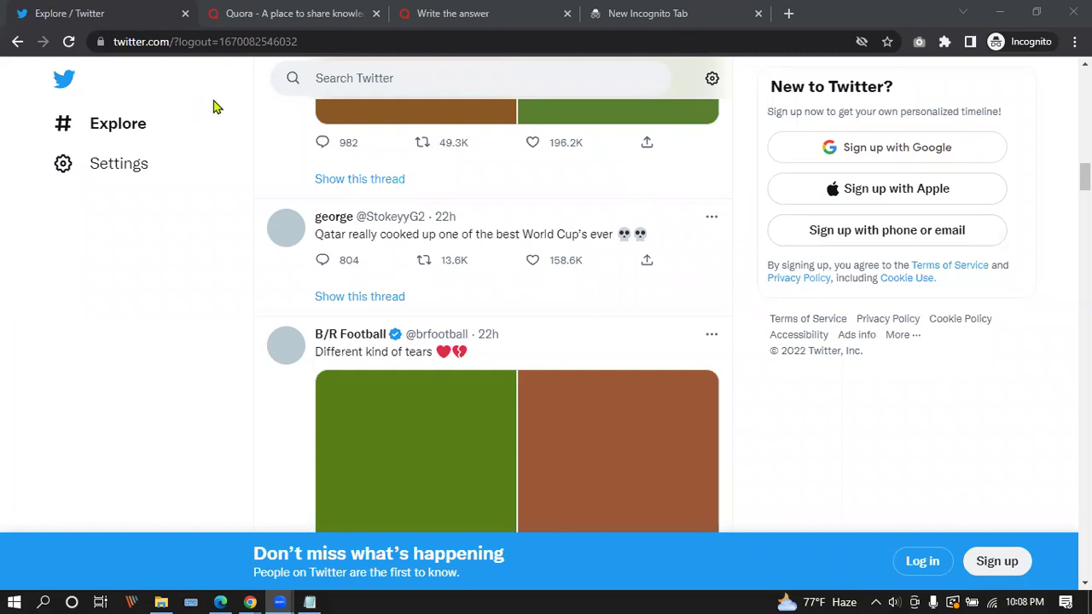
Switch from Chrome's Twitter feed to the Lead IT Course Module PDF in Edge
left_click(220, 602)
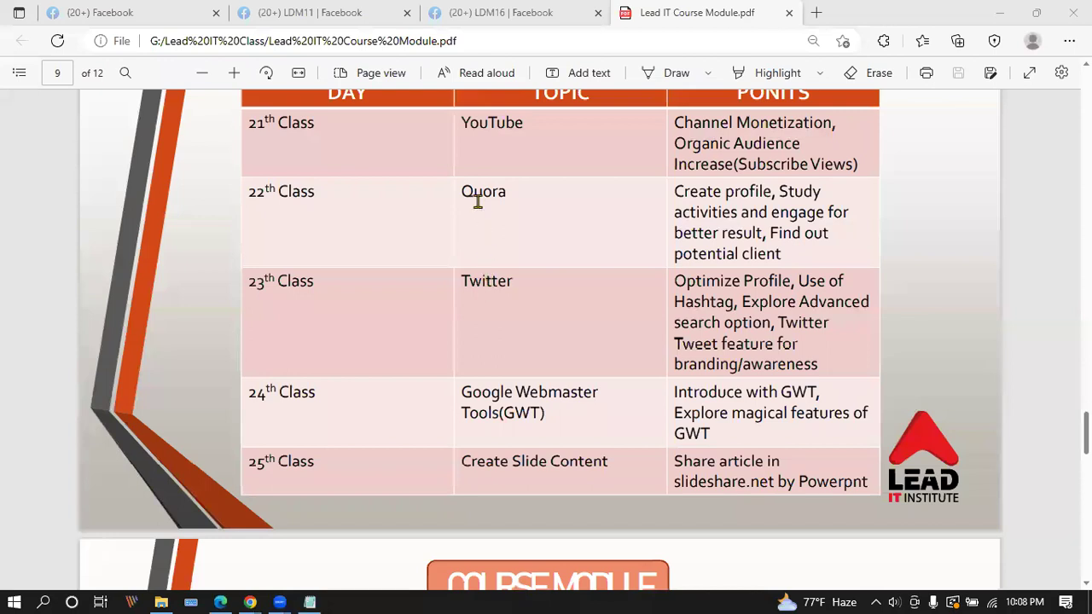
Highlight the Google Webmaster class text in the PDF, then deselect it
scroll(477, 202, "down", 3)
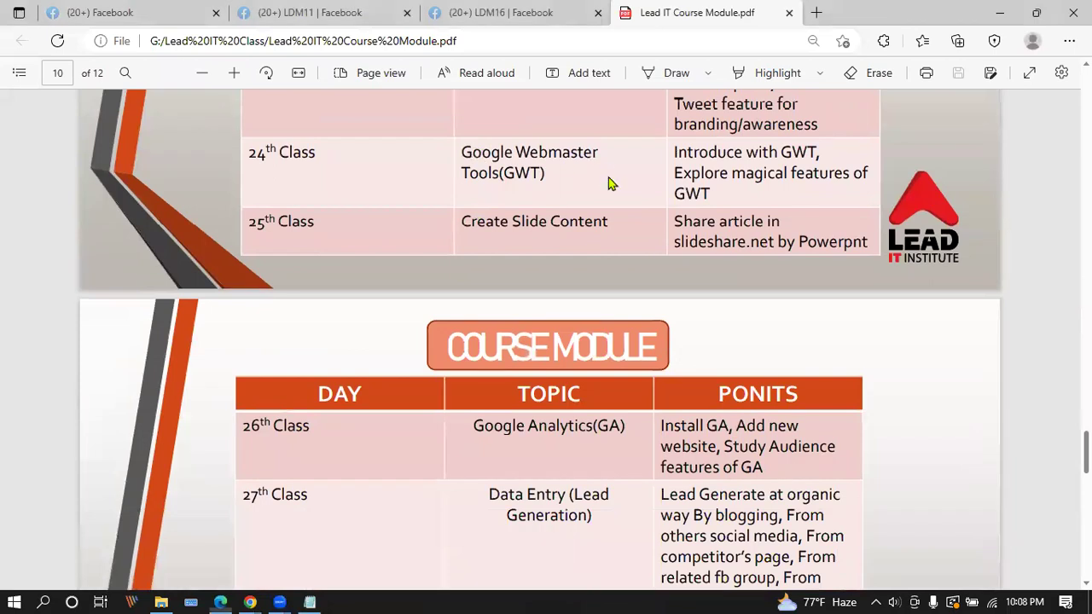
triple_click(605, 187)
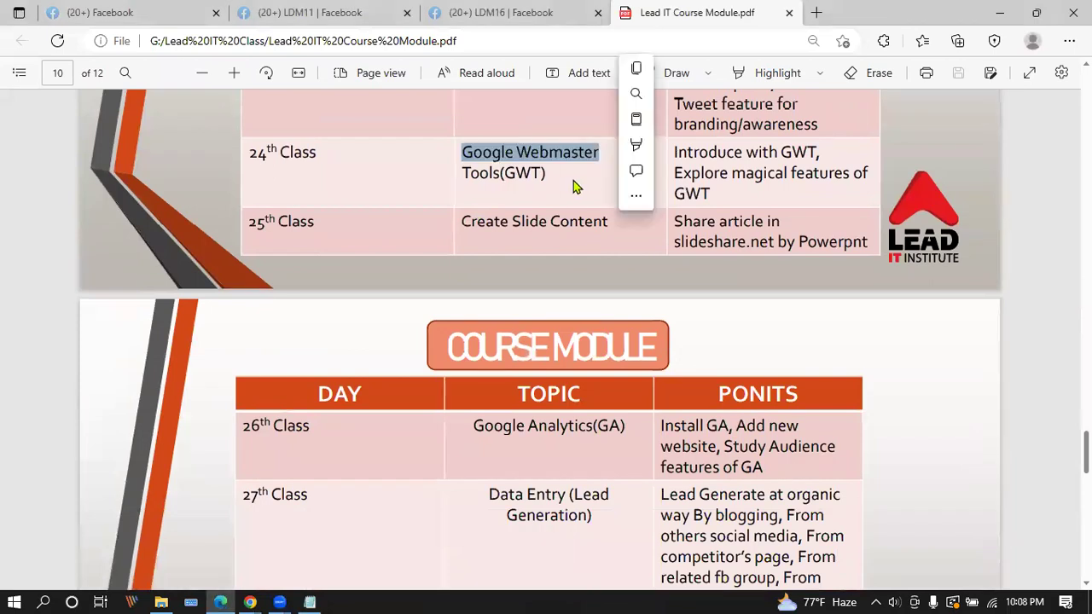
left_click(502, 198)
scroll(503, 276, "up", 2)
Scroll to page 11's table of classes 31–35 and bring up the taskbar calendar
scroll(517, 309, "down", 2)
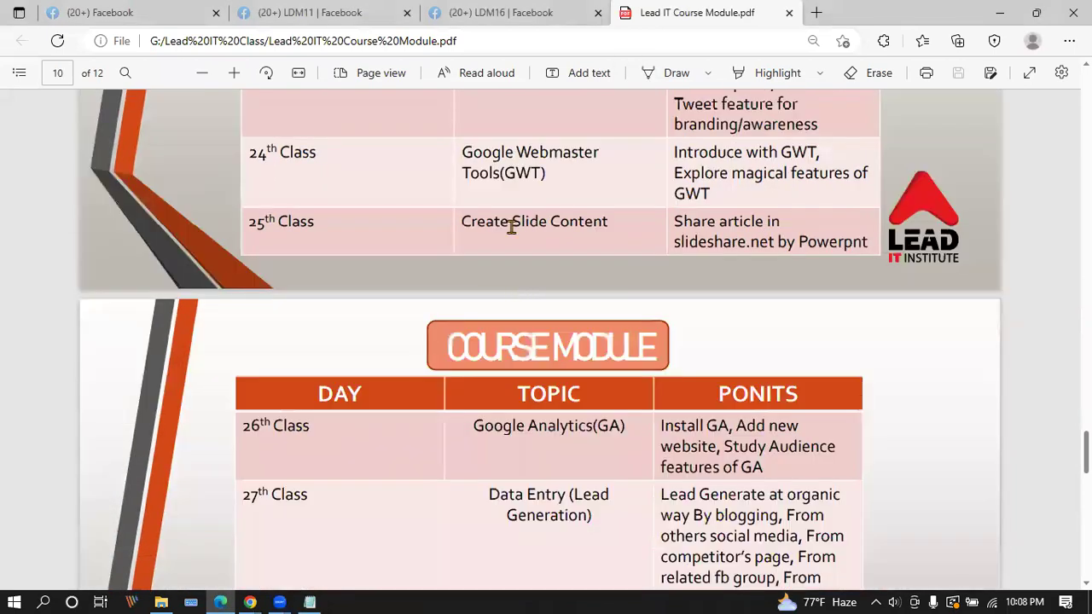
scroll(529, 311, "down", 2)
scroll(526, 388, "down", 3)
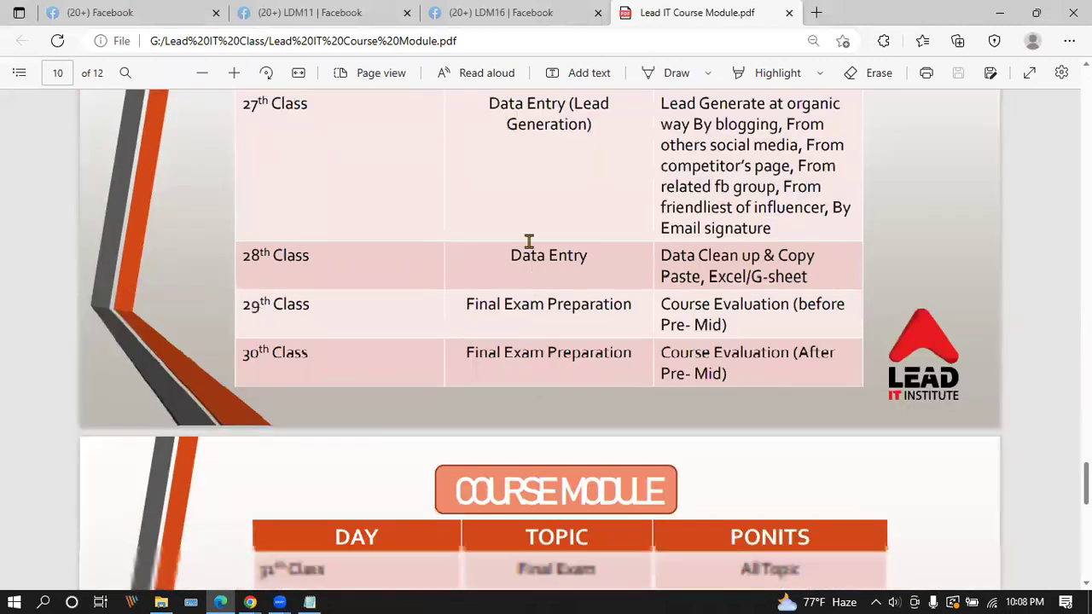
scroll(529, 242, "down", 1)
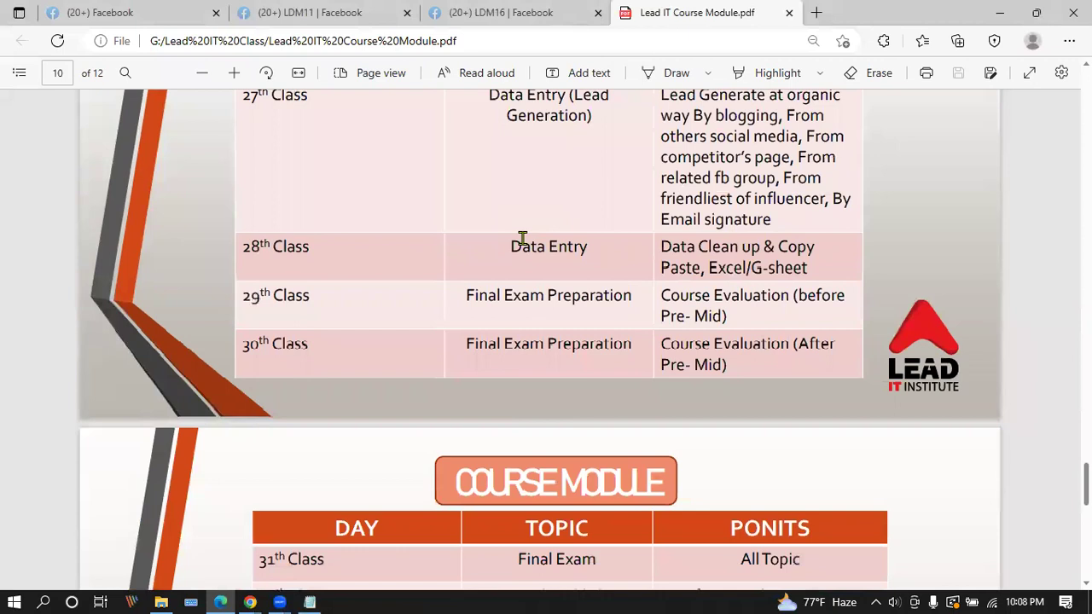
scroll(522, 238, "down", 3)
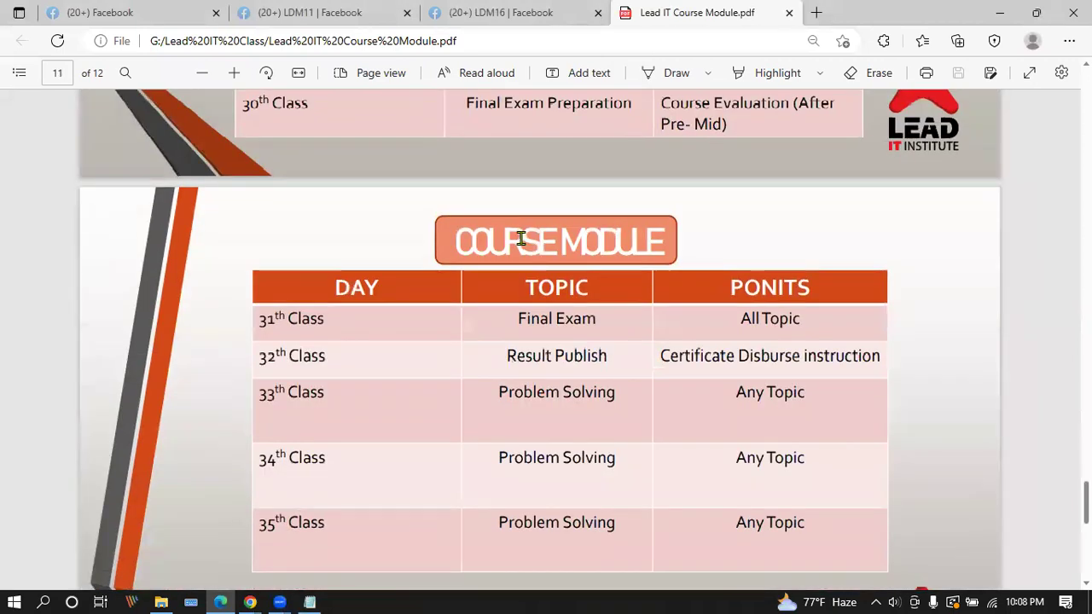
scroll(518, 242, "down", 1)
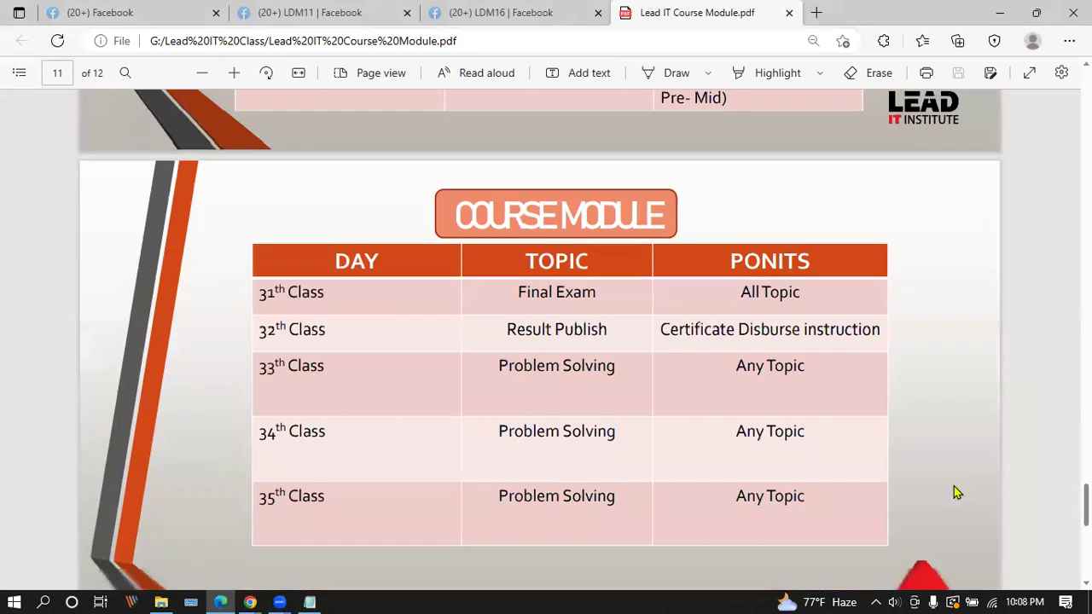
scroll(954, 488, "down", 2)
left_click(1020, 601)
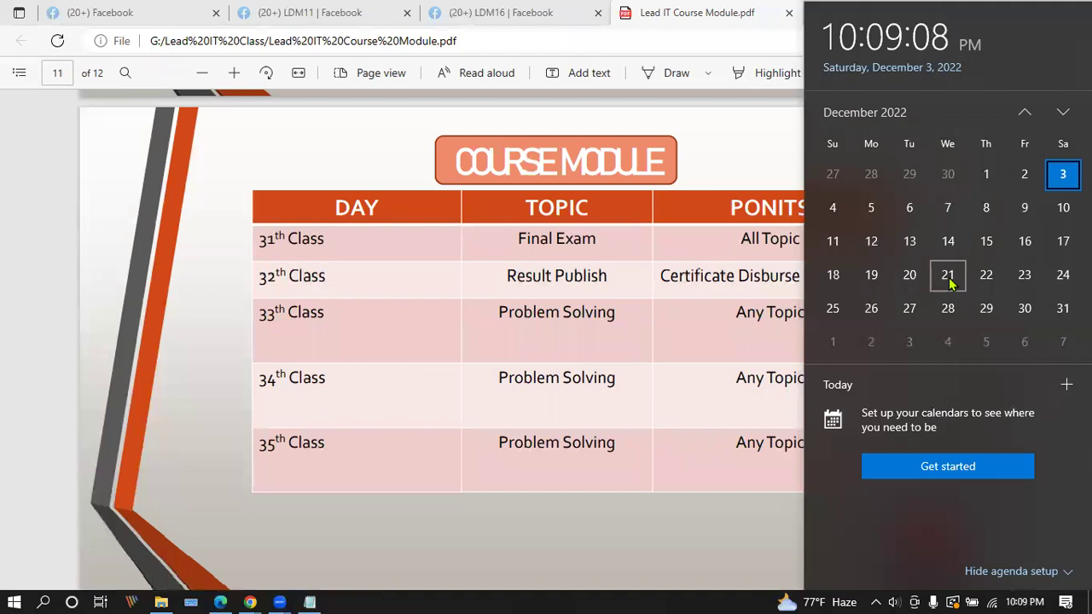
View the agendas for December 23, 25 and 23 again, ending on Wednesday 21
left_click(1026, 277)
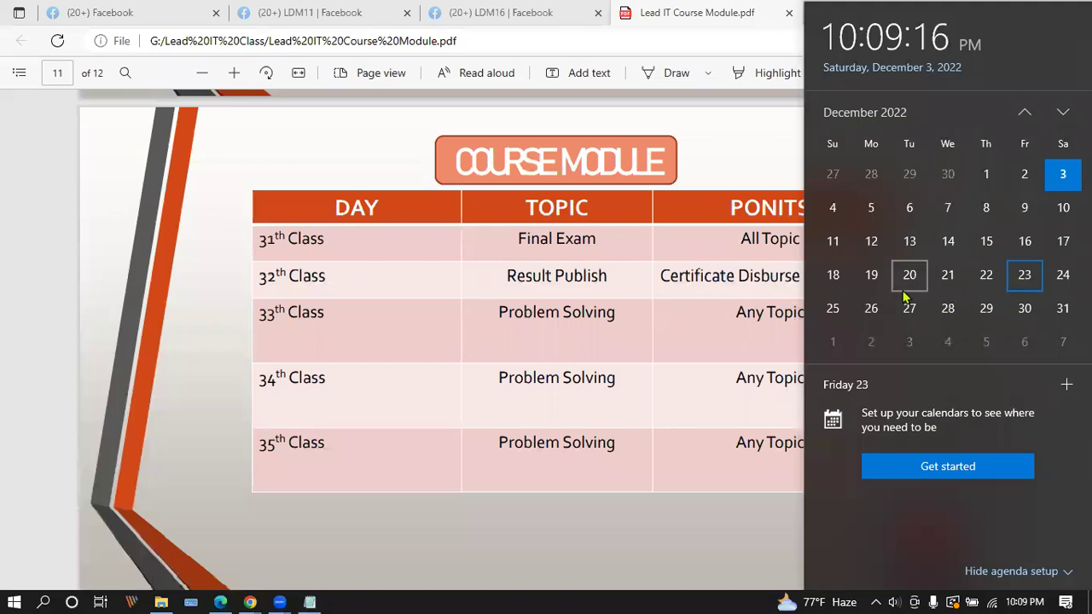
left_click(831, 309)
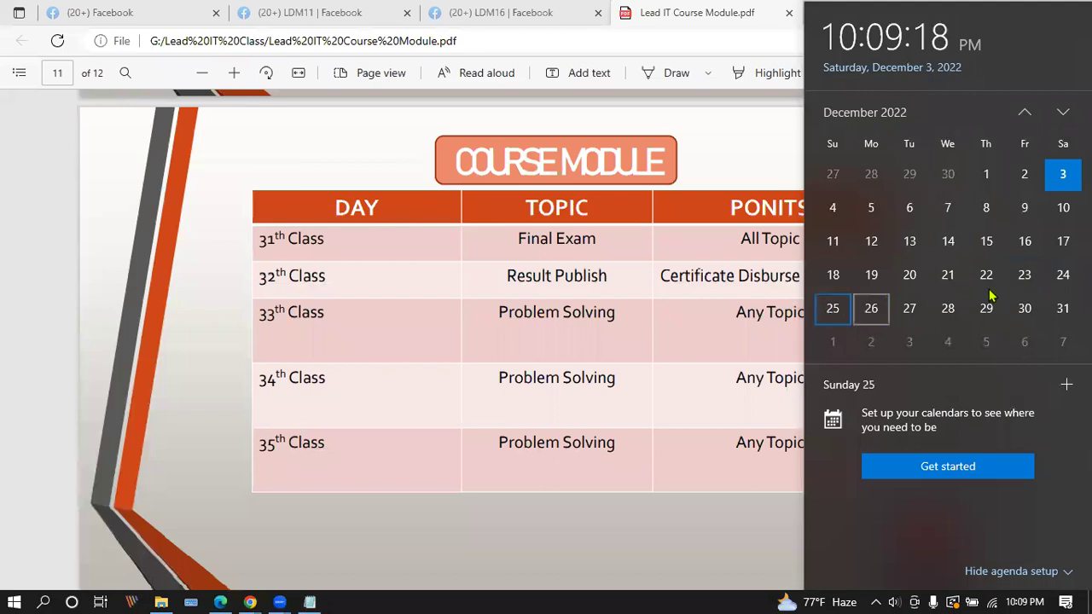
left_click(1024, 276)
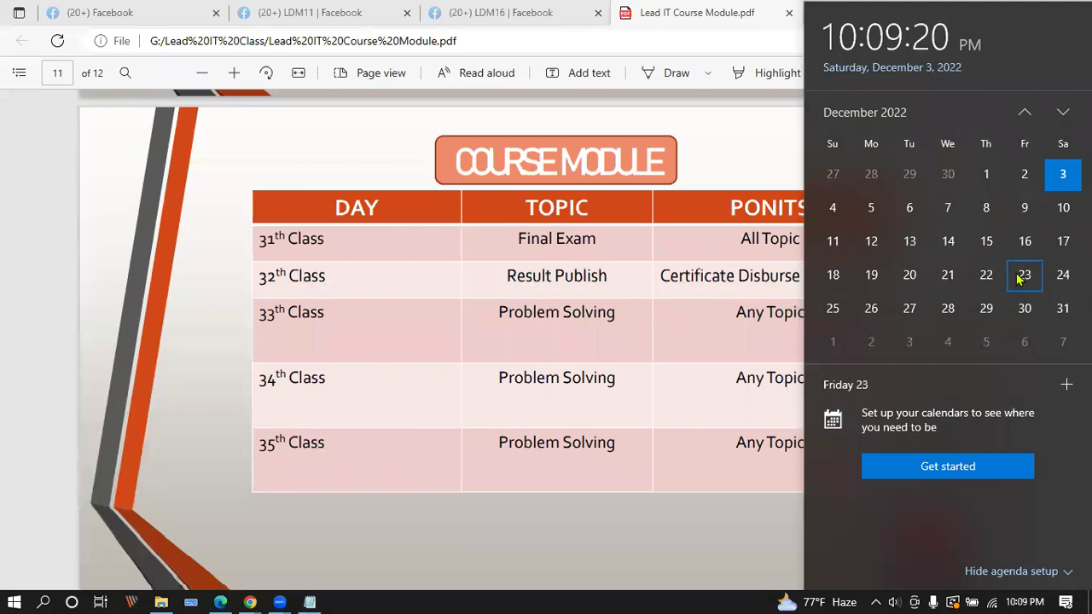
left_click(954, 275)
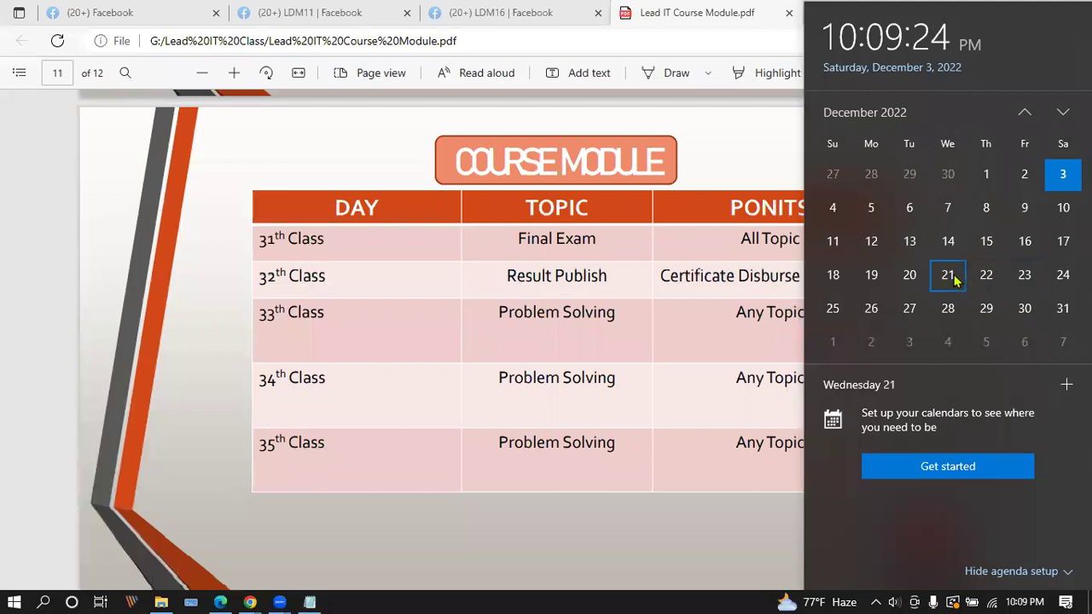
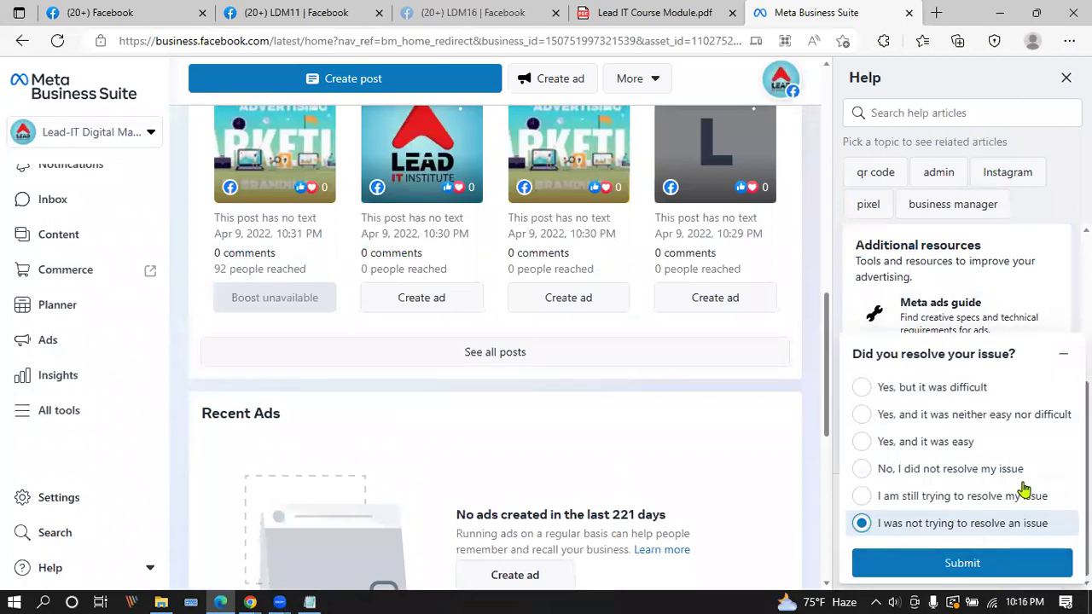
Collapse the issue-resolution survey and open the full Help Center in a new tab
left_click(1072, 353)
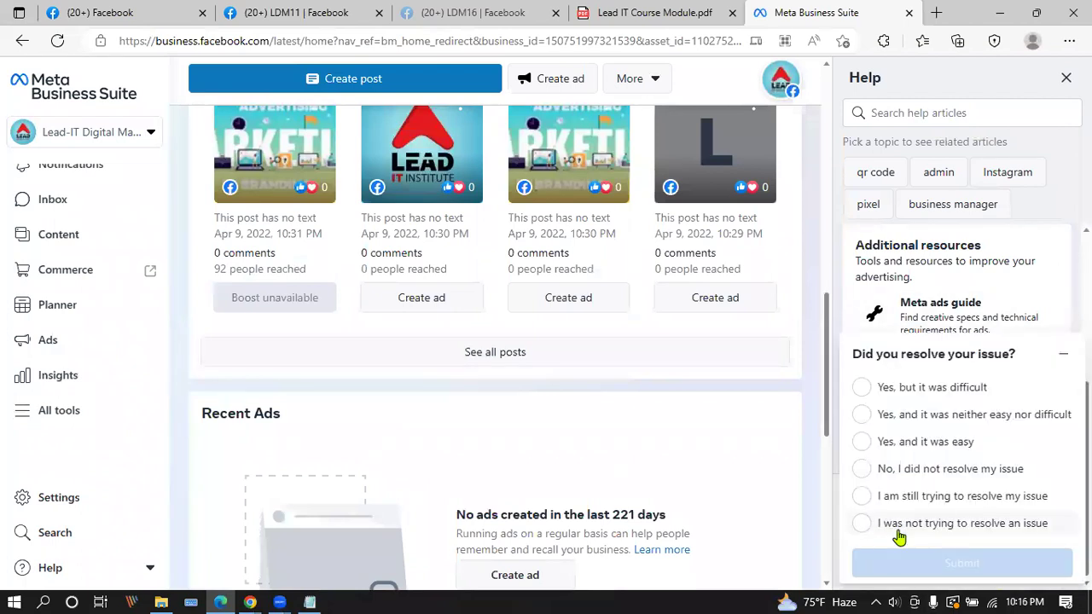
left_click(1067, 354)
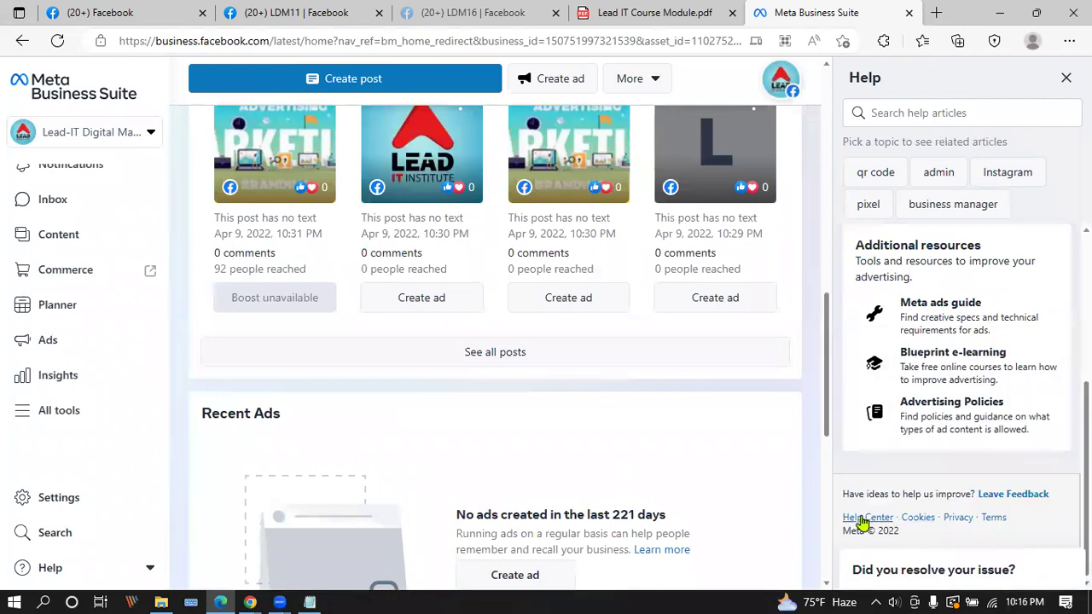
left_click(860, 518)
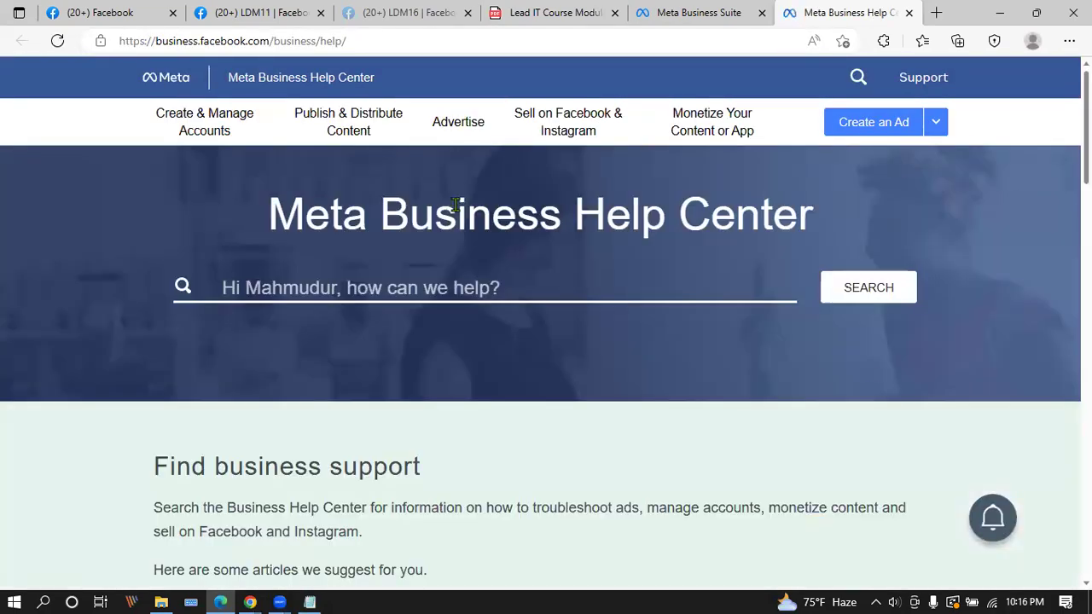
Go to the Help Center support page and choose Contact Advertising Support
mouse_move(200, 119)
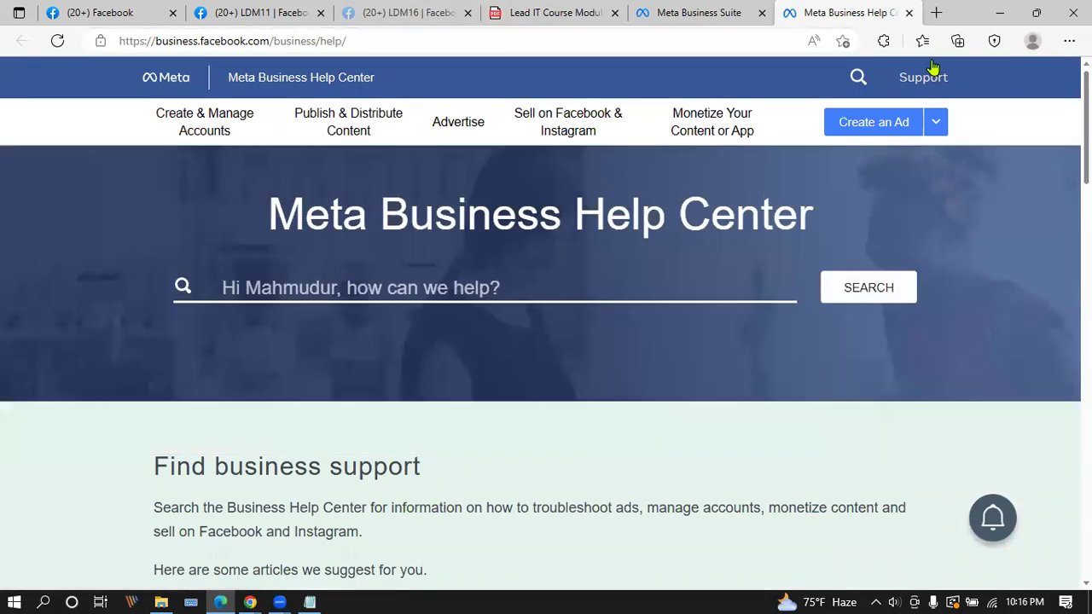
left_click(922, 83)
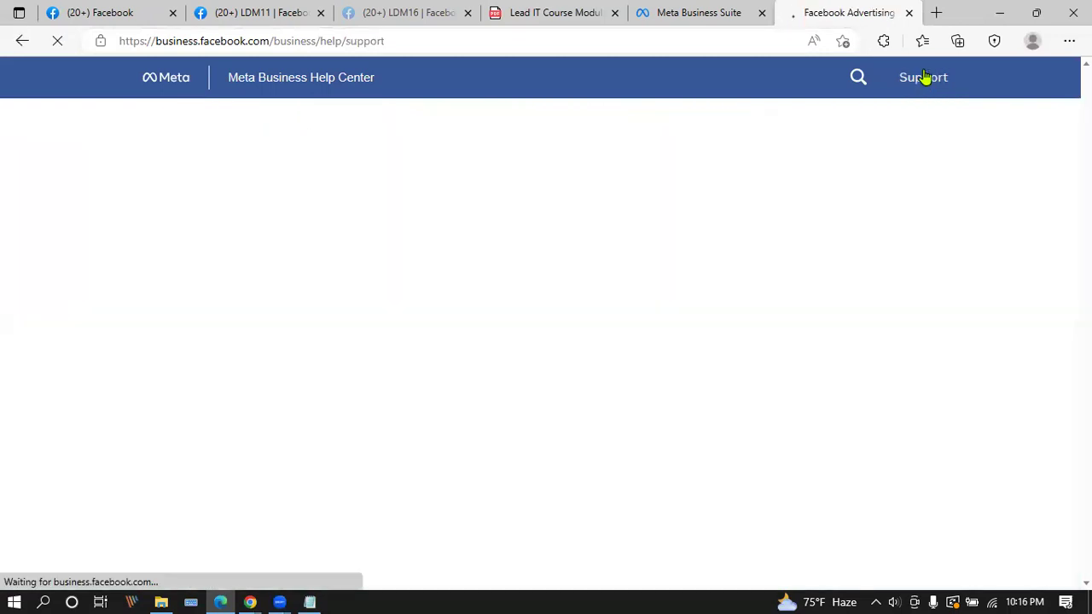
scroll(317, 278, "down", 2)
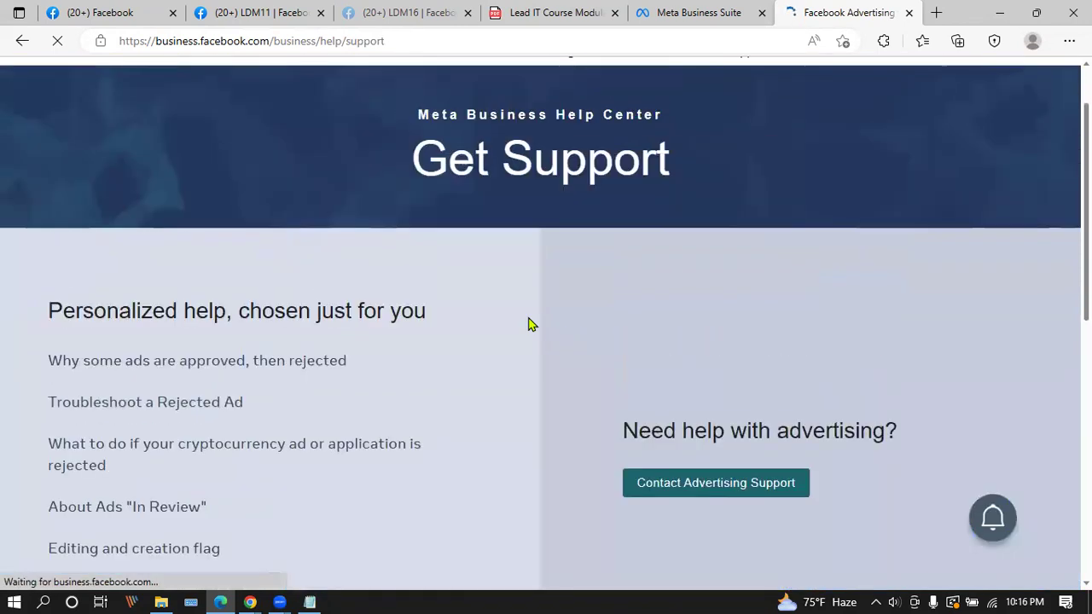
scroll(515, 303, "down", 2)
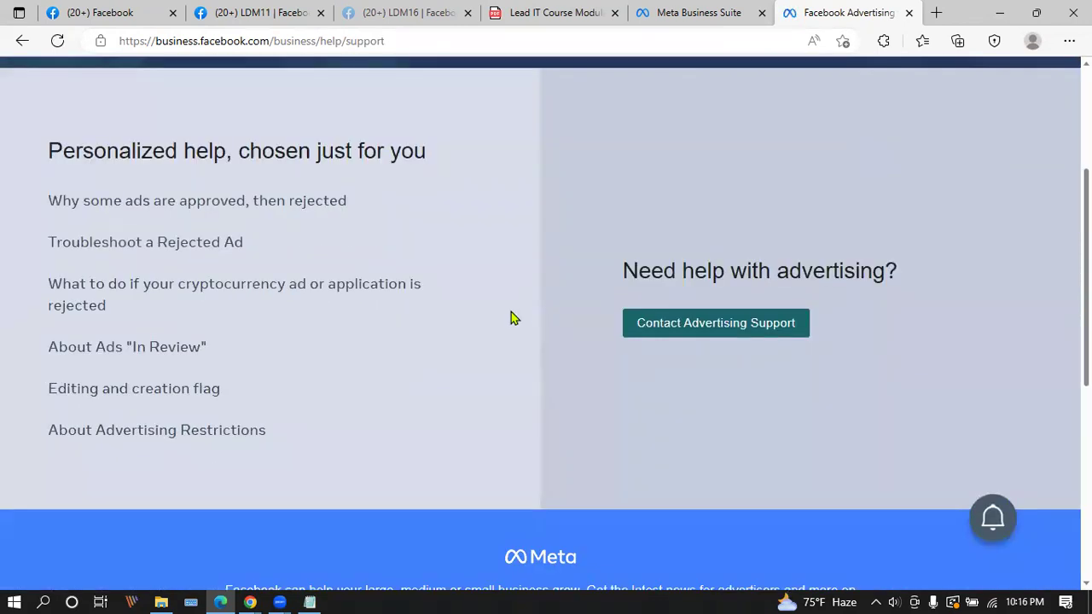
scroll(511, 317, "down", 2)
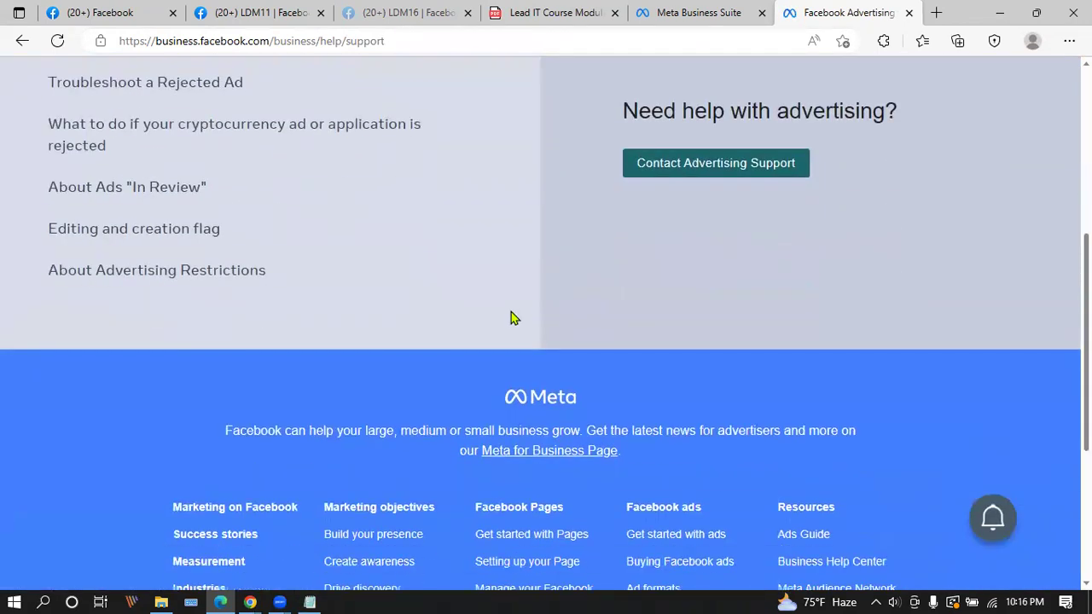
scroll(498, 269, "down", 2)
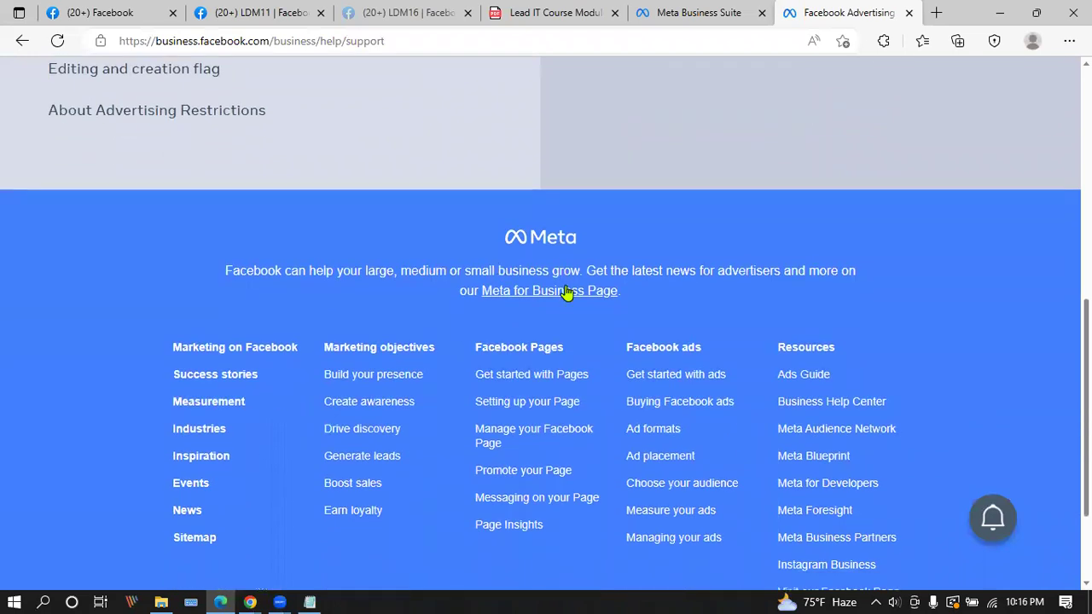
scroll(634, 376, "up", 4)
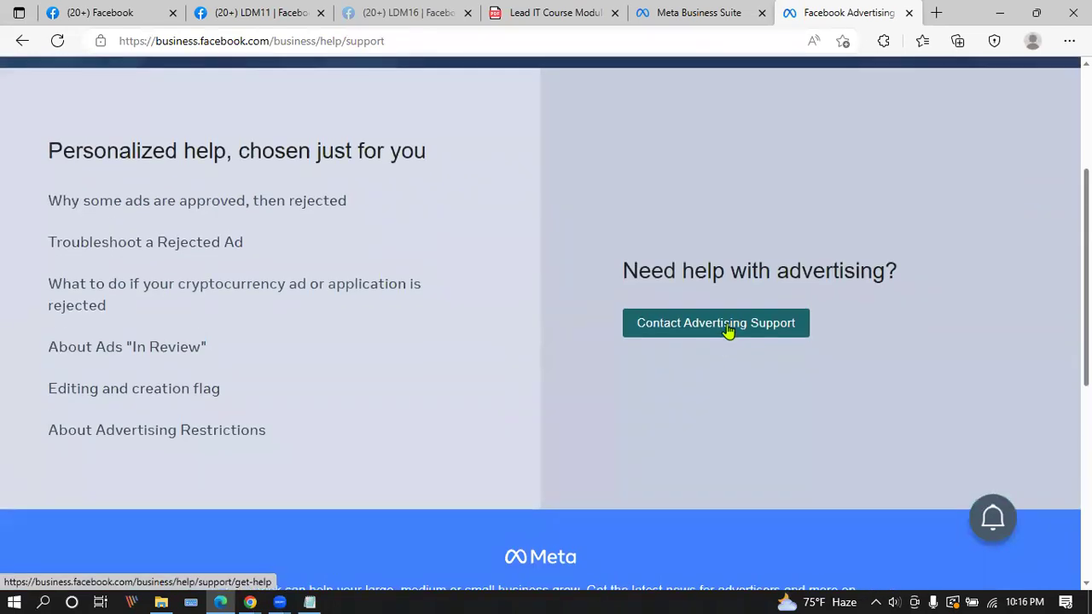
left_click(728, 331)
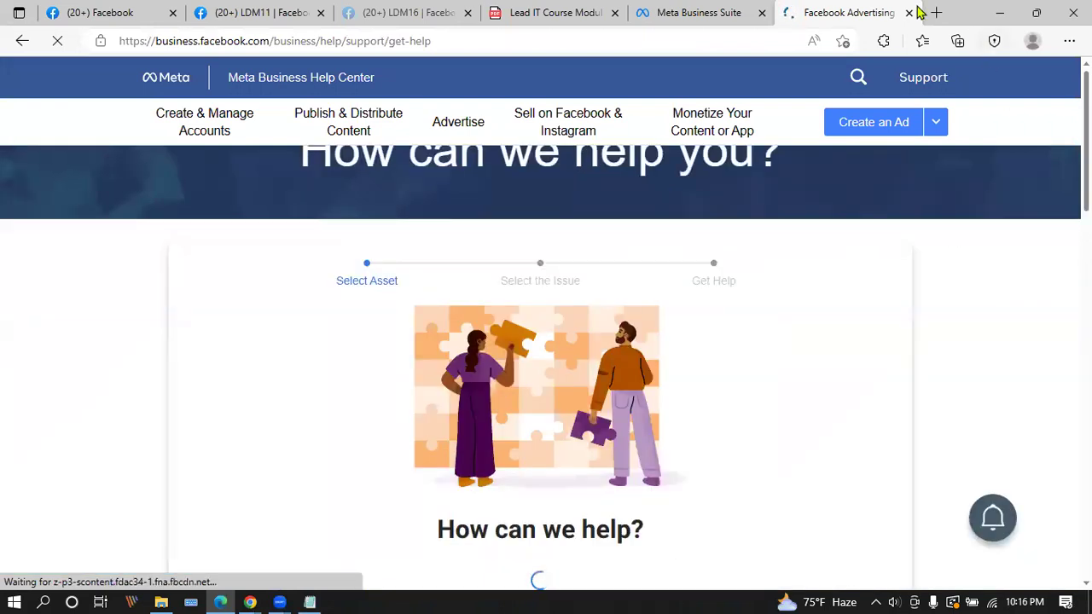
Open business.facebook.com in a new tab and go to the business account settings
left_click(937, 14)
type("business.facebook.com")
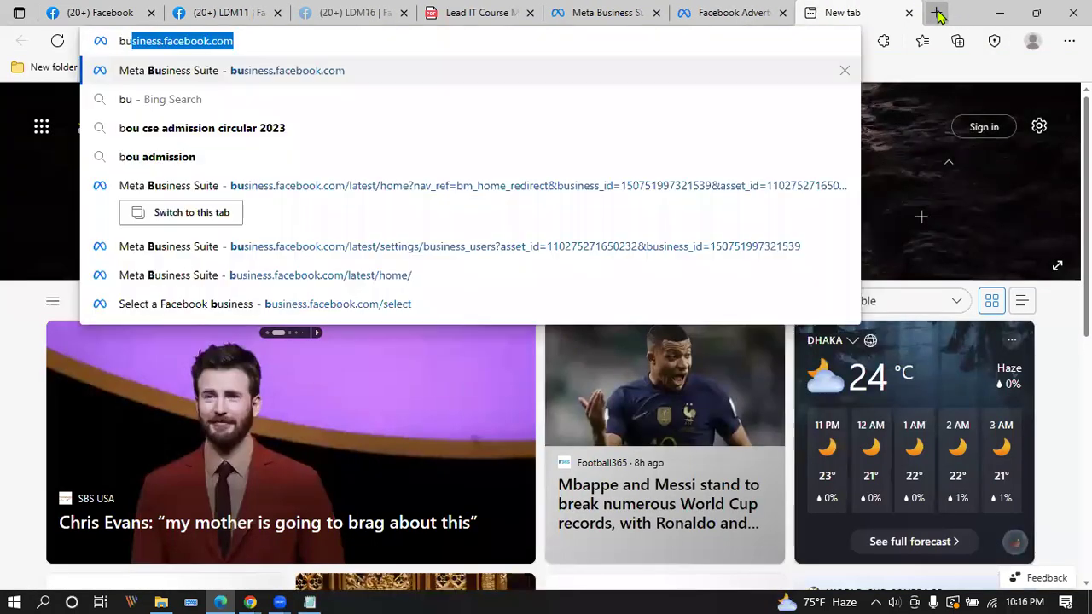
key("Return")
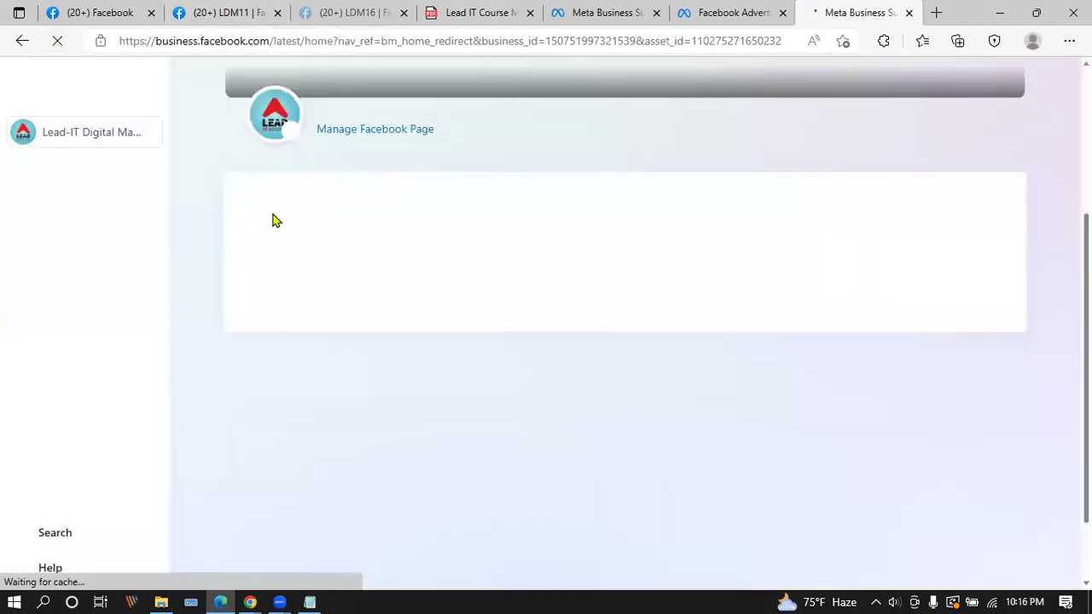
left_click(144, 136)
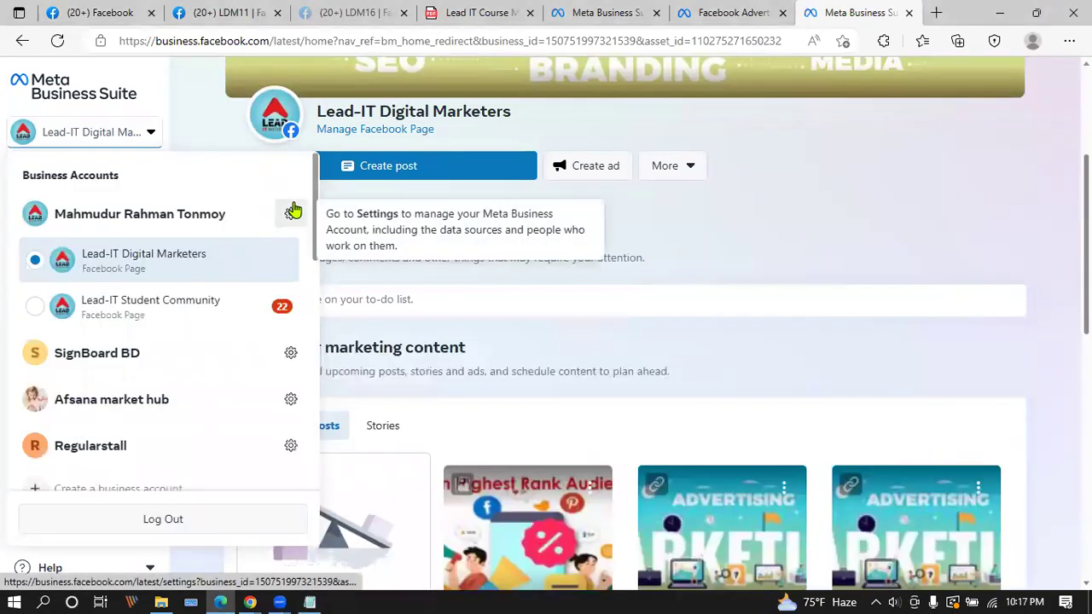
left_click(290, 215)
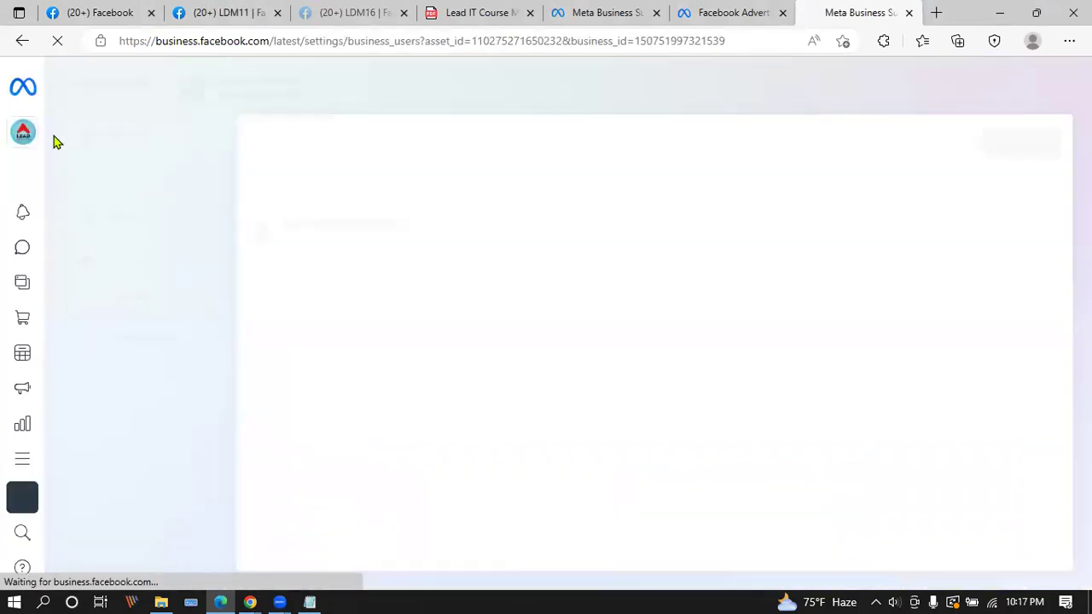
Open full Business settings in a new tab, then switch to the personal account's ad management
mouse_move(25, 134)
left_click(80, 136)
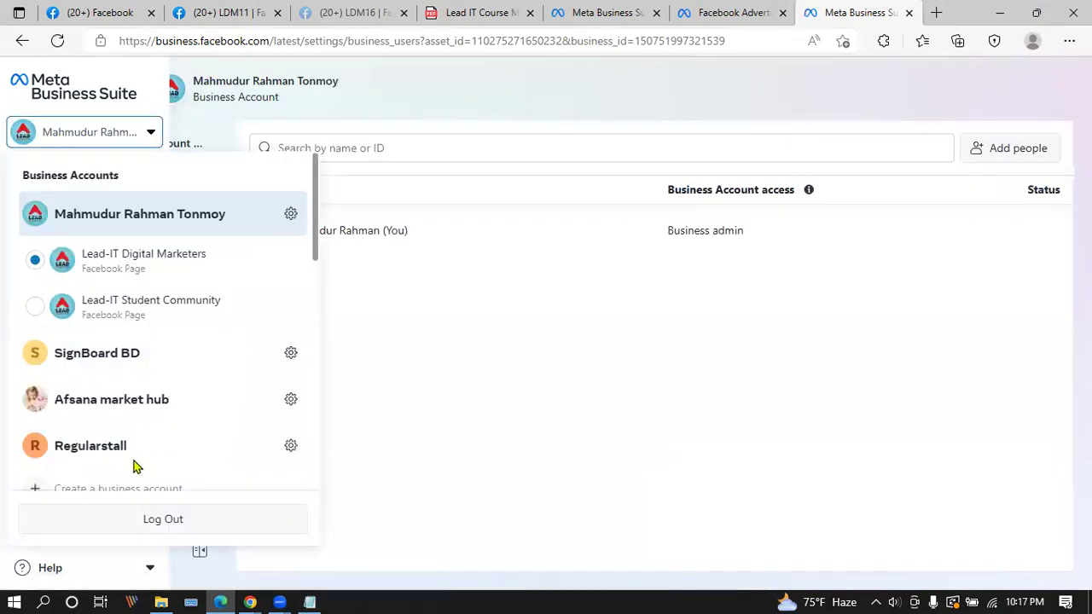
scroll(141, 368, "down", 3)
scroll(222, 391, "up", 3)
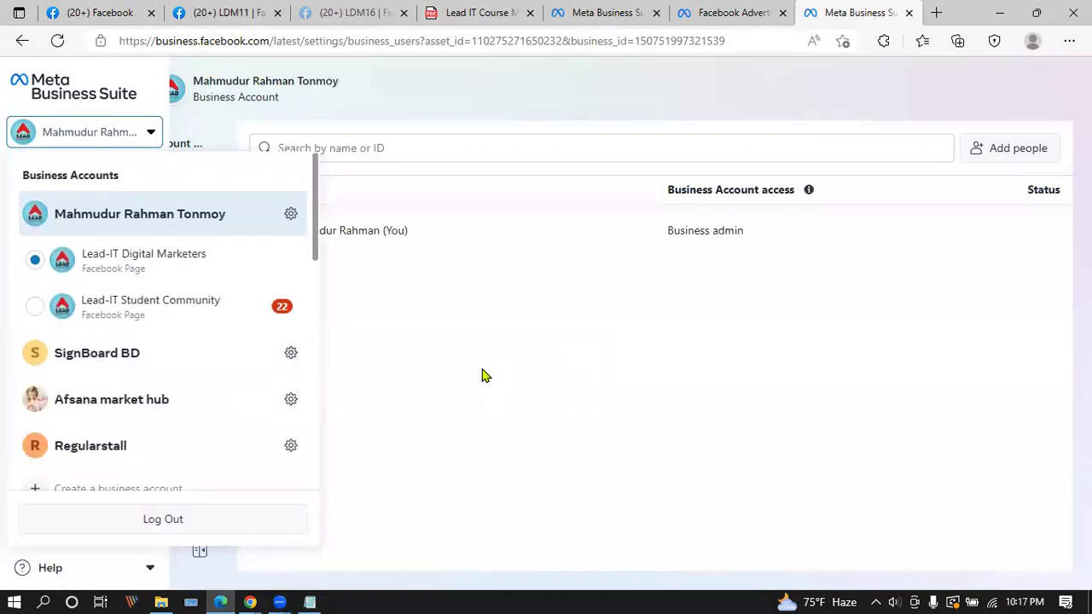
left_click(385, 96)
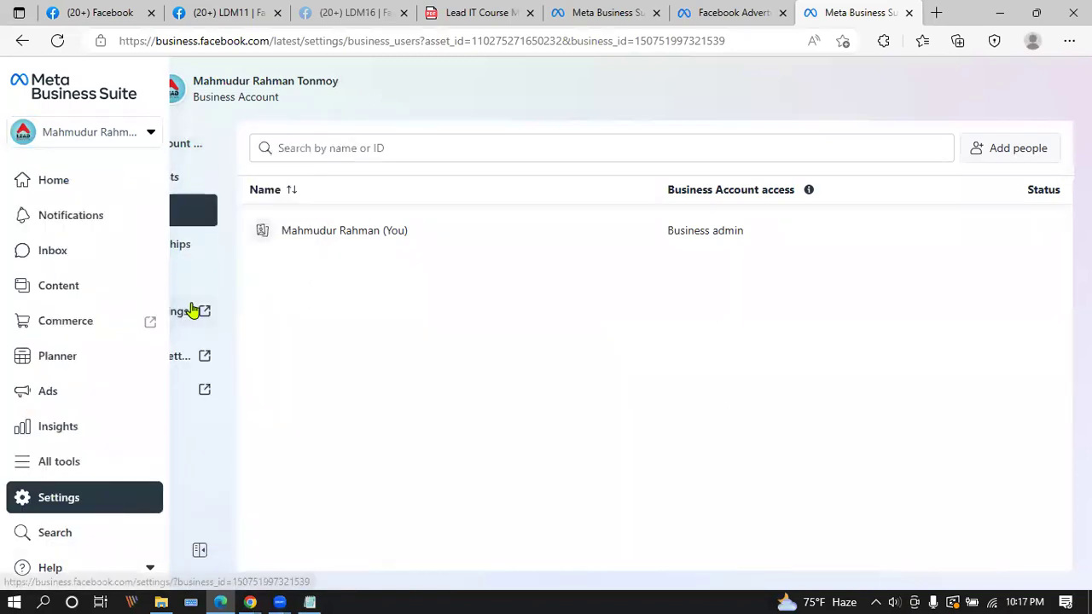
left_click(191, 311)
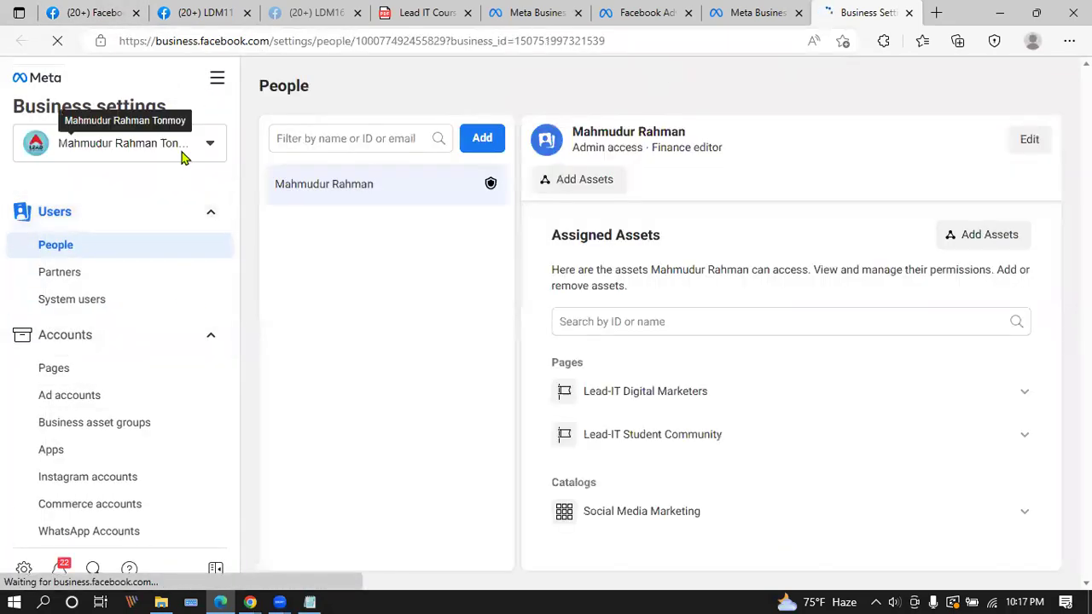
left_click(182, 152)
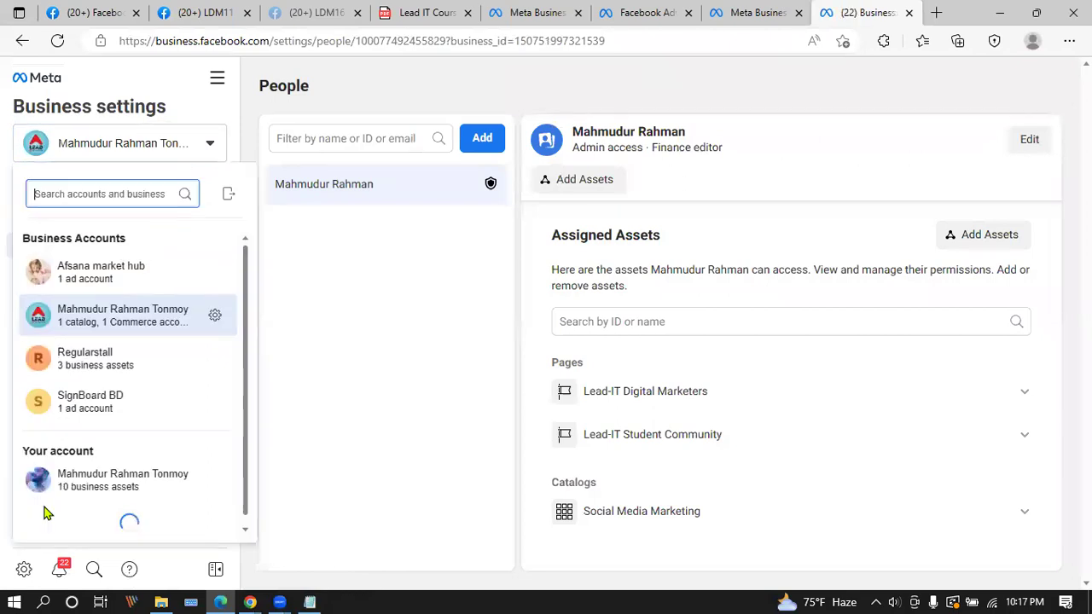
left_click(109, 486)
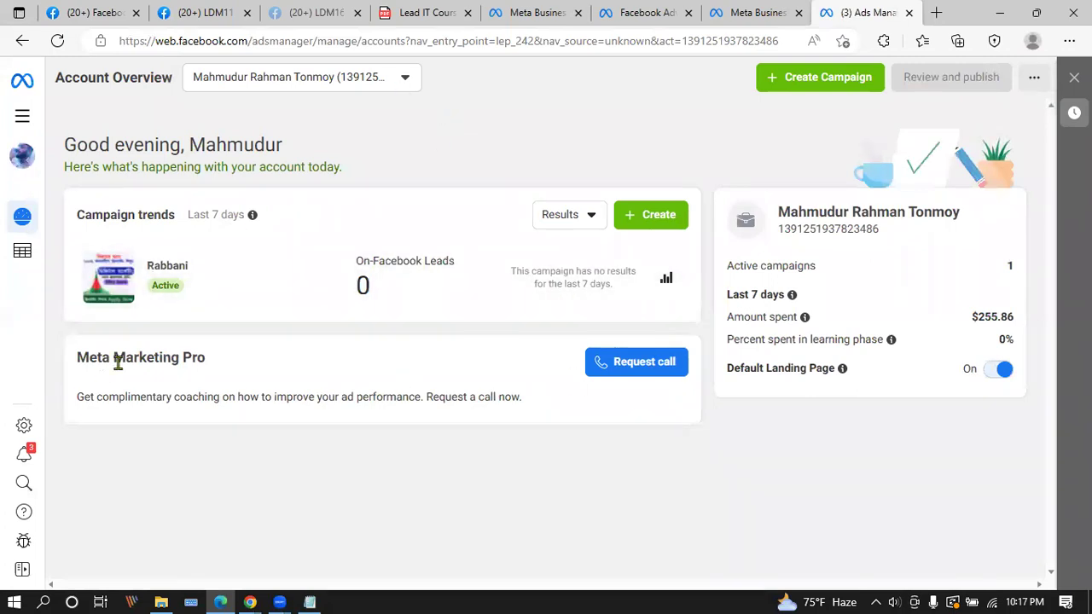
Preview the Meta Marketing Pro call request without submitting, then select the 'Meta Marketing Pro' heading text
left_click_drag(77, 357, 475, 373)
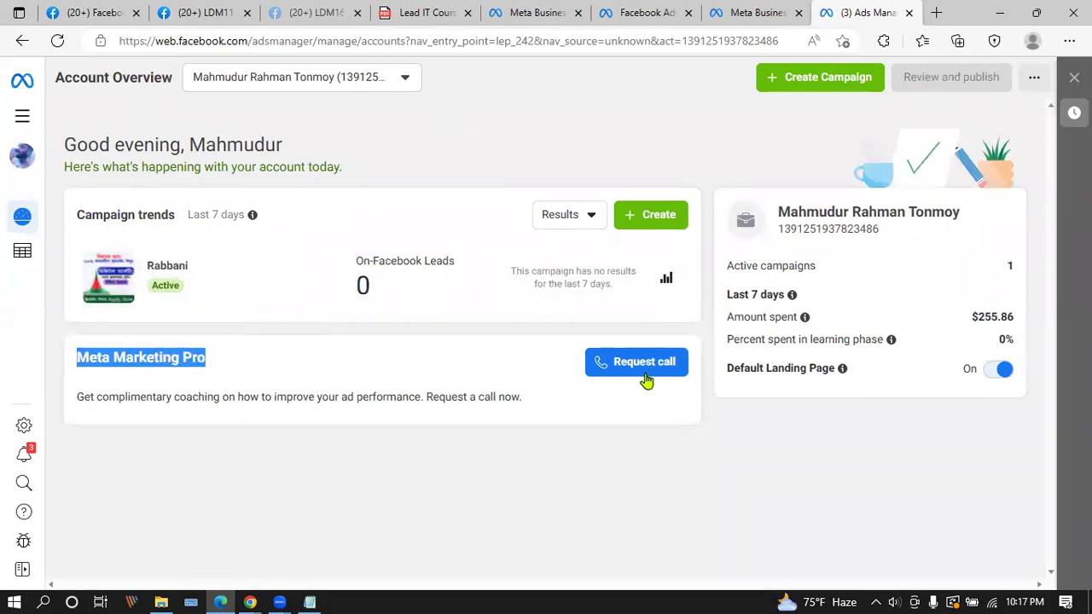
left_click(602, 363)
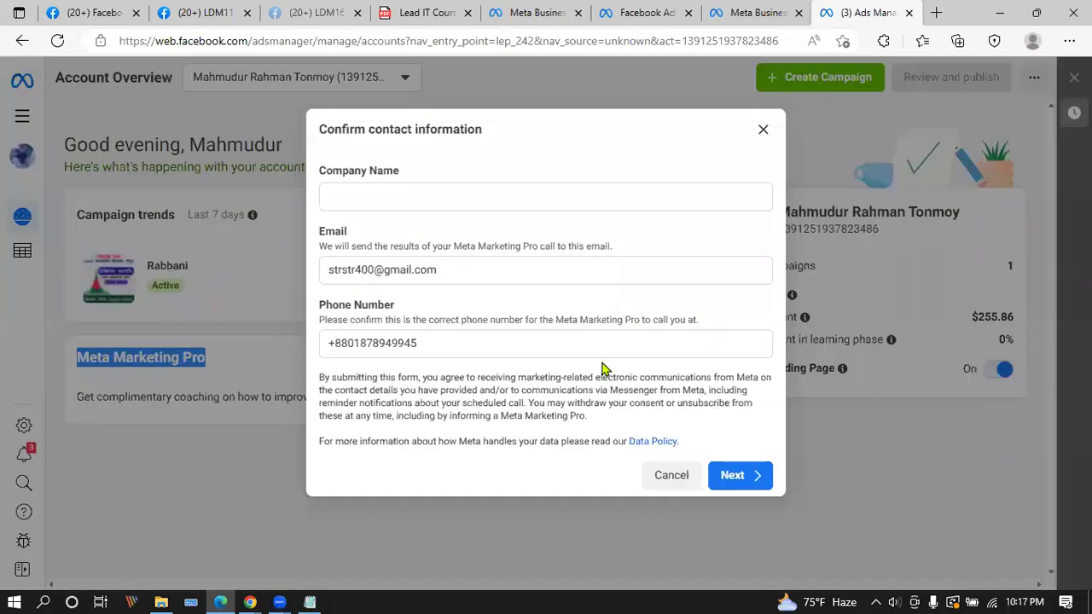
left_click(421, 199)
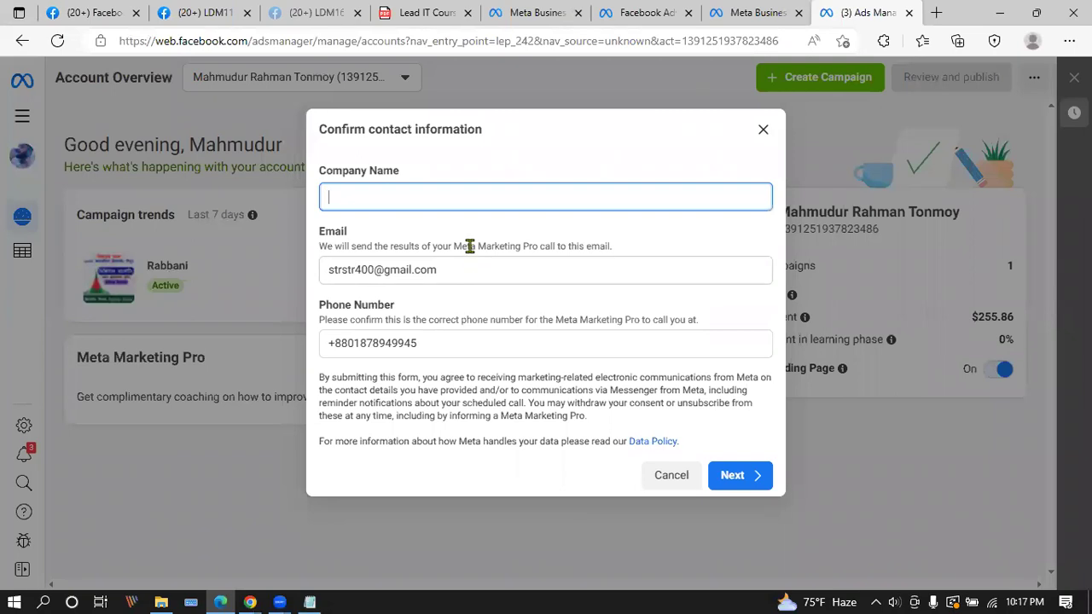
triple_click(440, 342)
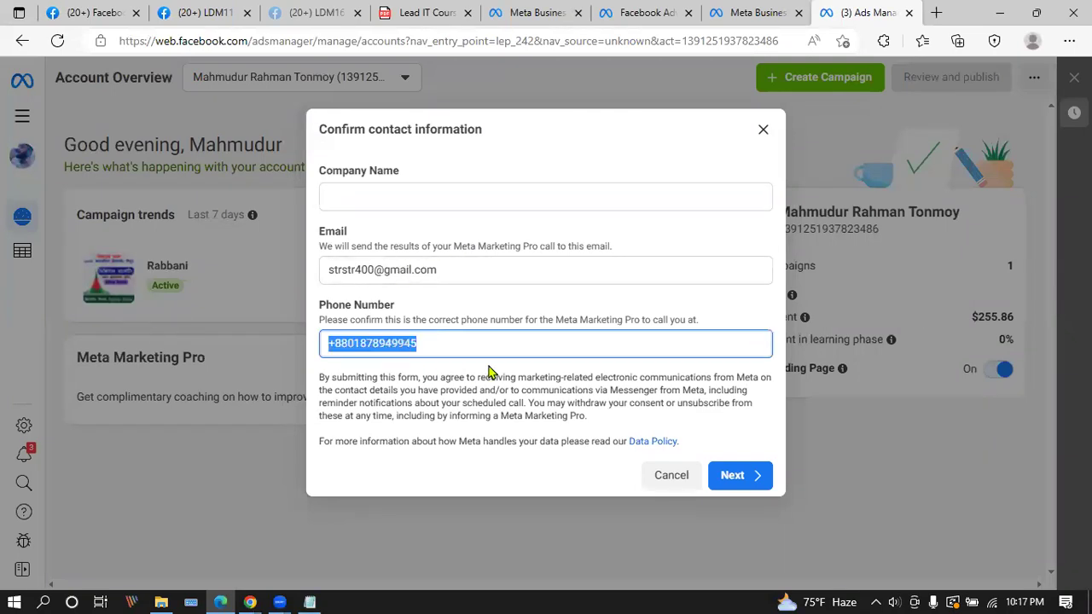
left_click(548, 483)
left_click(762, 131)
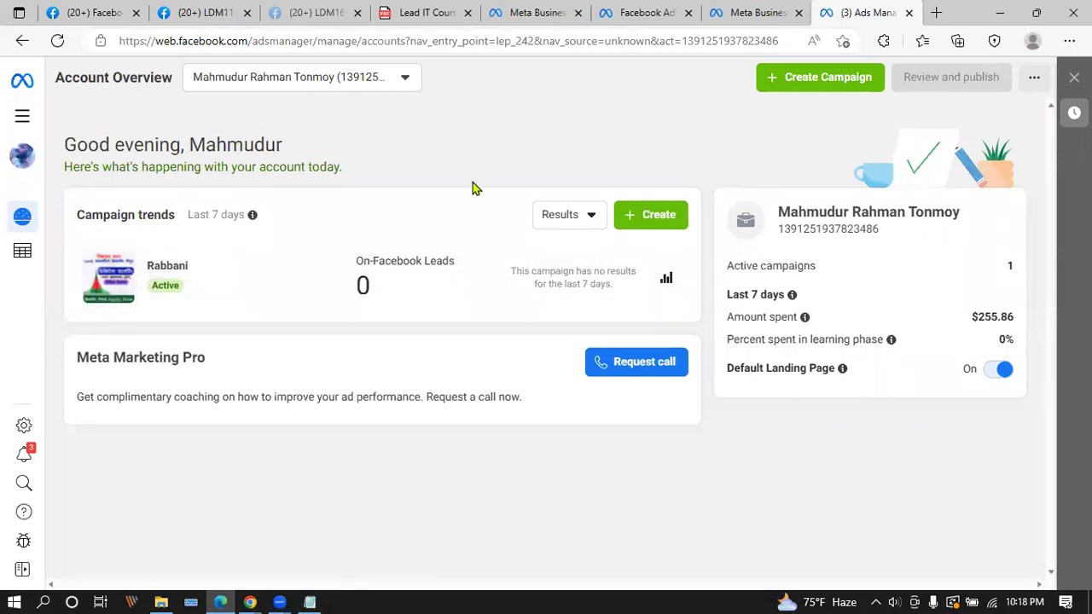
left_click_drag(77, 360, 299, 361)
key("ctrl+c")
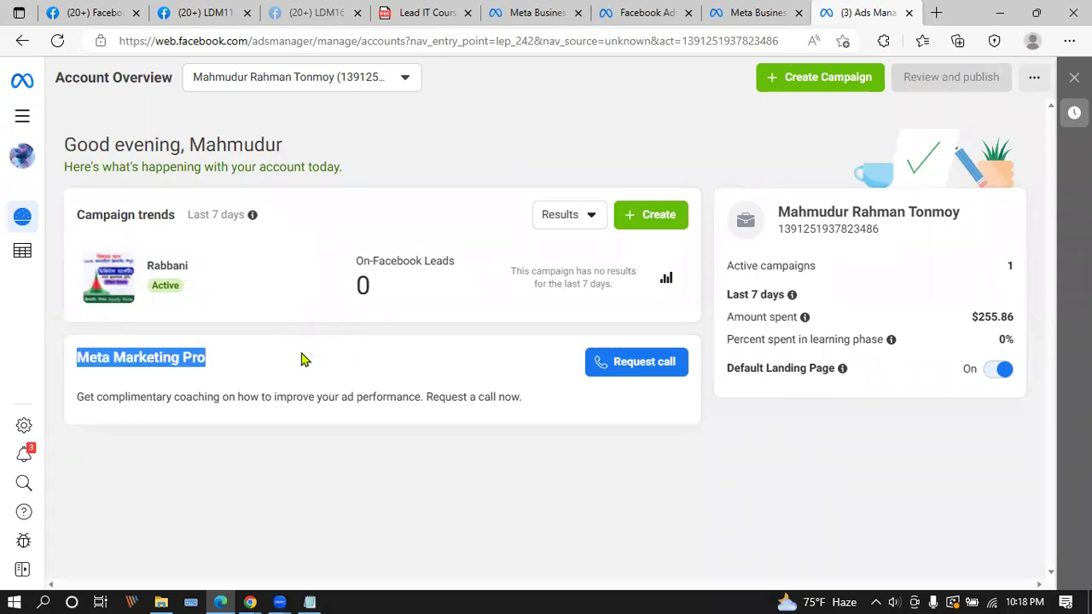
Search Bing for 'Meta Marketing Pro' in a new tab and open the Meta Pro Team result
left_click(936, 13)
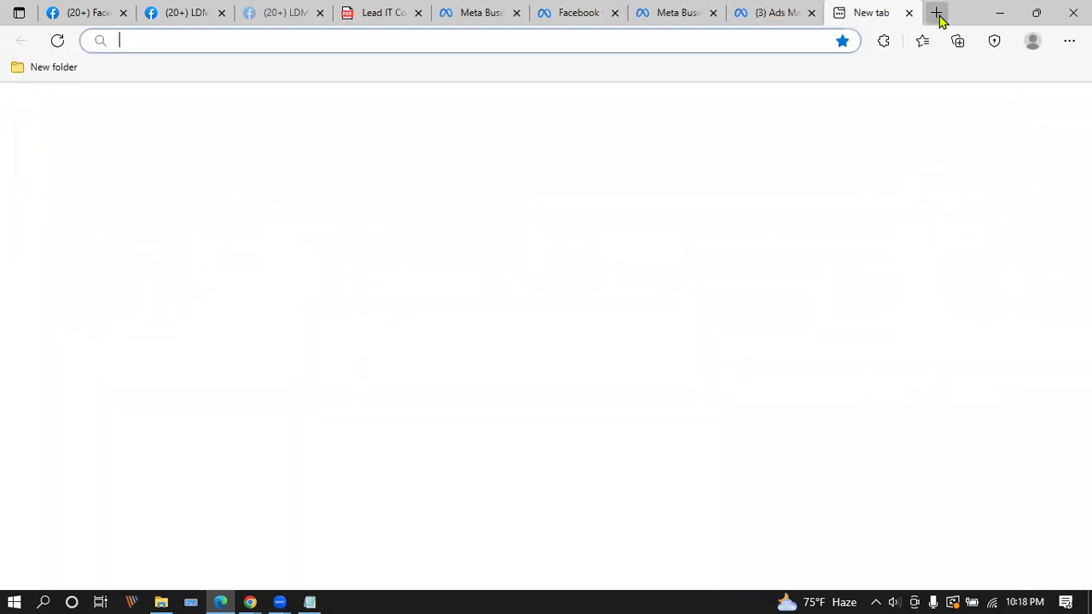
key("ctrl+v")
key("Return")
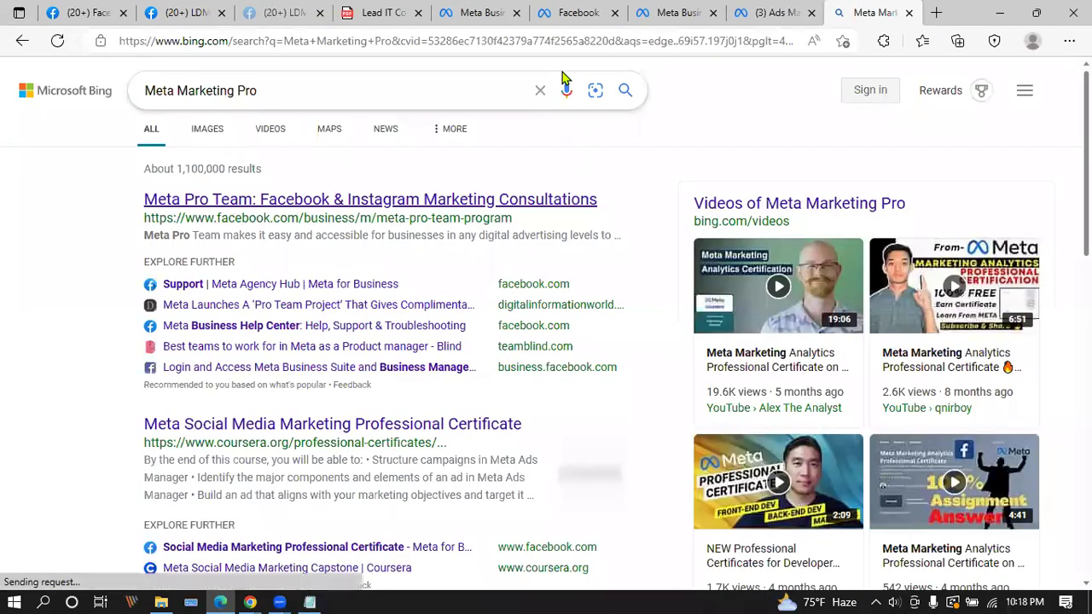
left_click(486, 203)
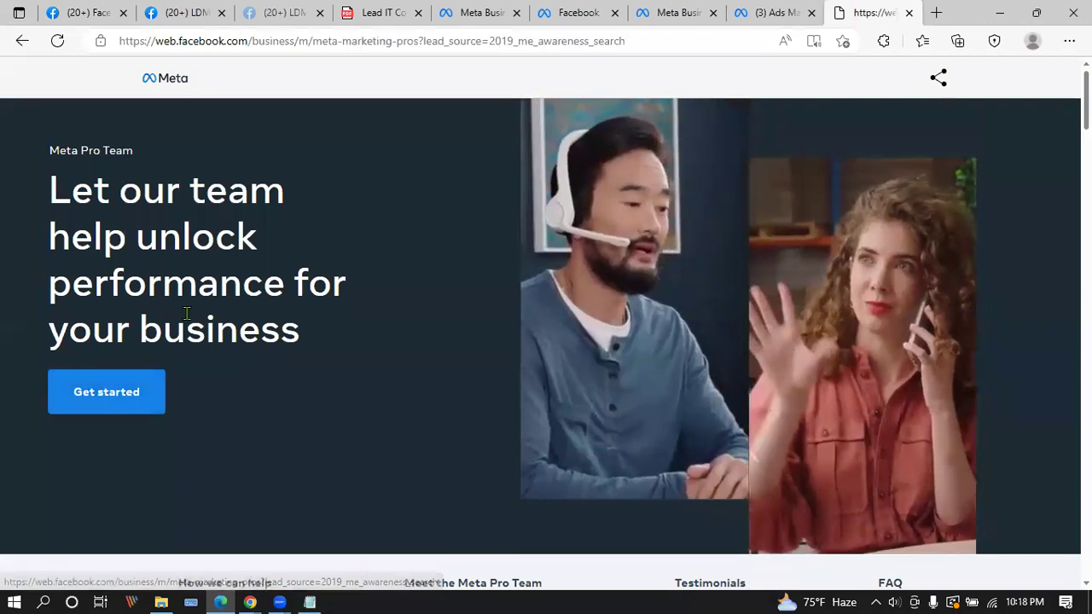
Choose Get started and look through the Contact Information form and Schedule a call section
left_click(94, 389)
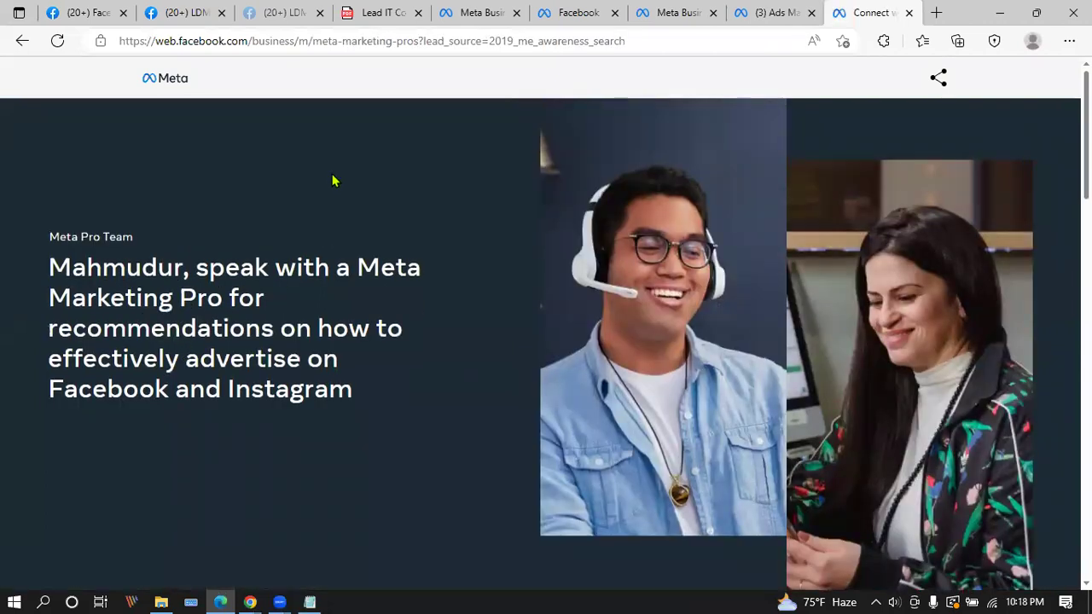
scroll(339, 220, "down", 5)
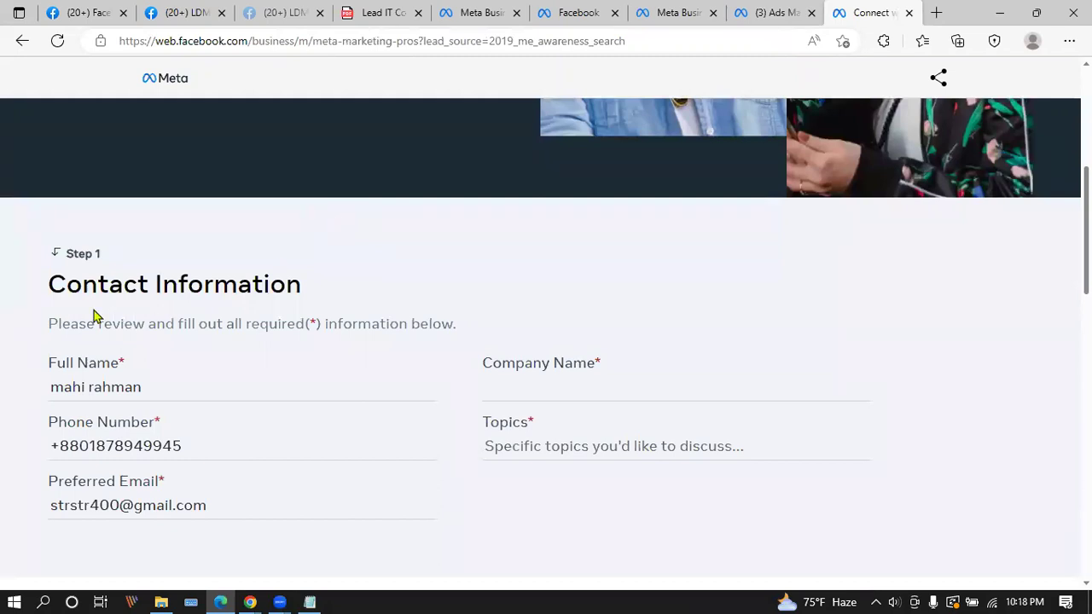
scroll(426, 308, "down", 5)
scroll(410, 316, "down", 5)
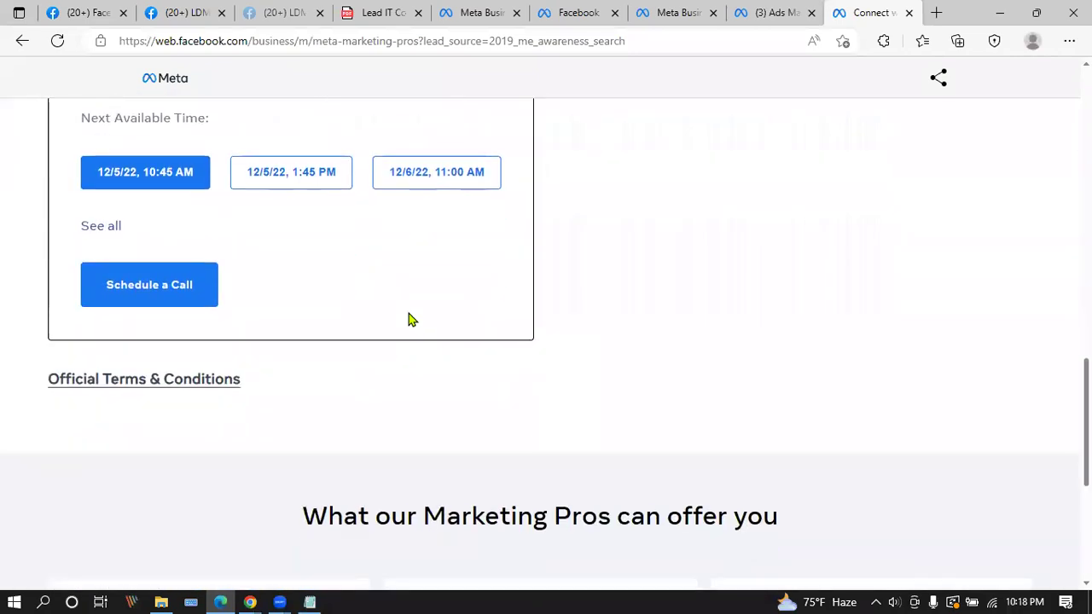
scroll(407, 307, "up", 5)
scroll(404, 296, "up", 10)
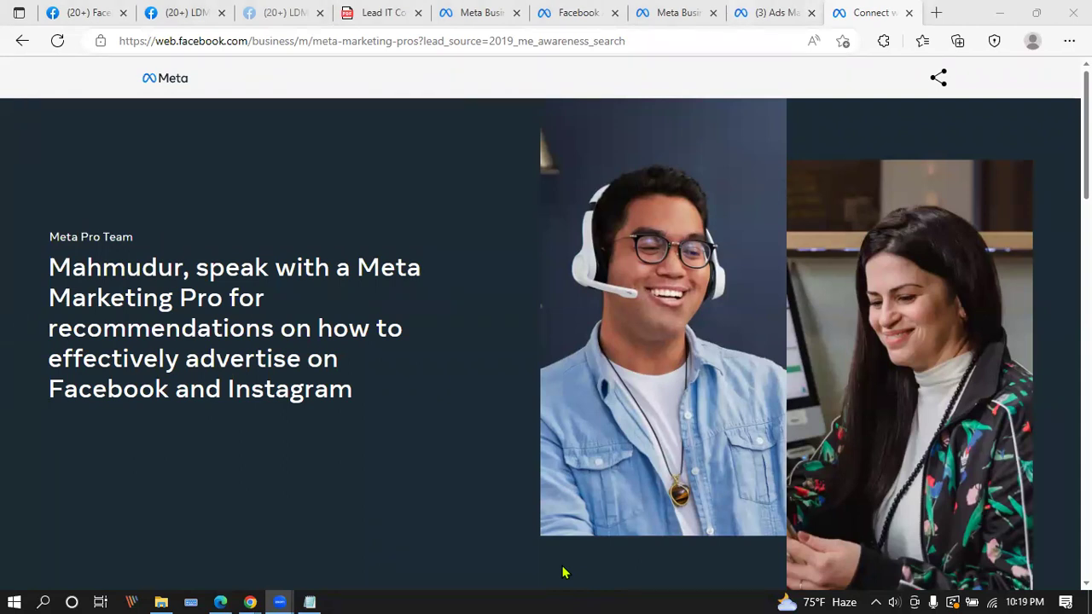
Select the Meta Pro Team page address twice, dismissing the address suggestions each time
left_click(641, 43)
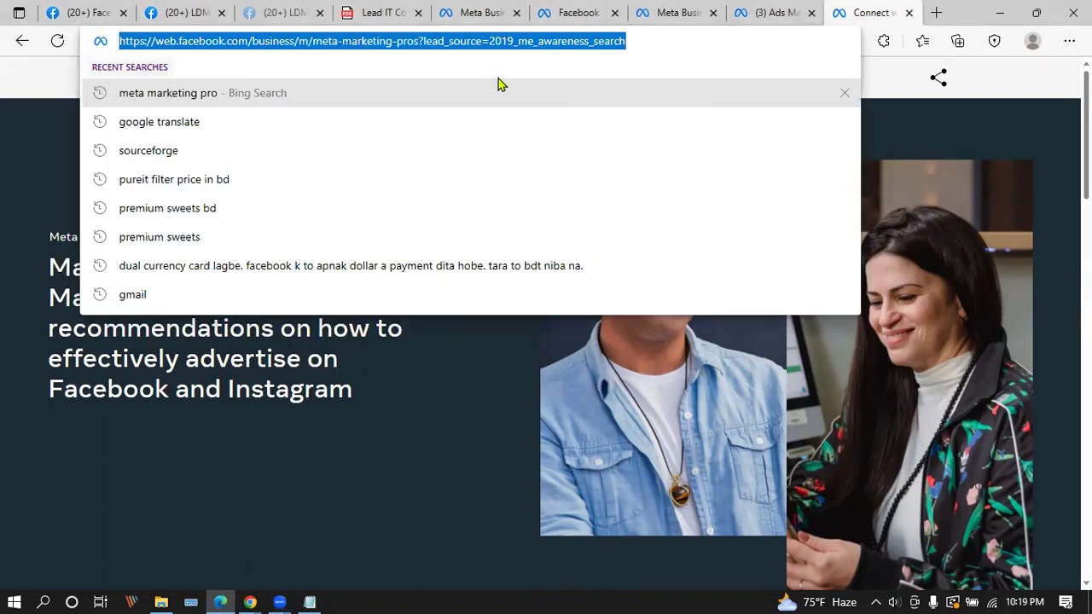
left_click(297, 335)
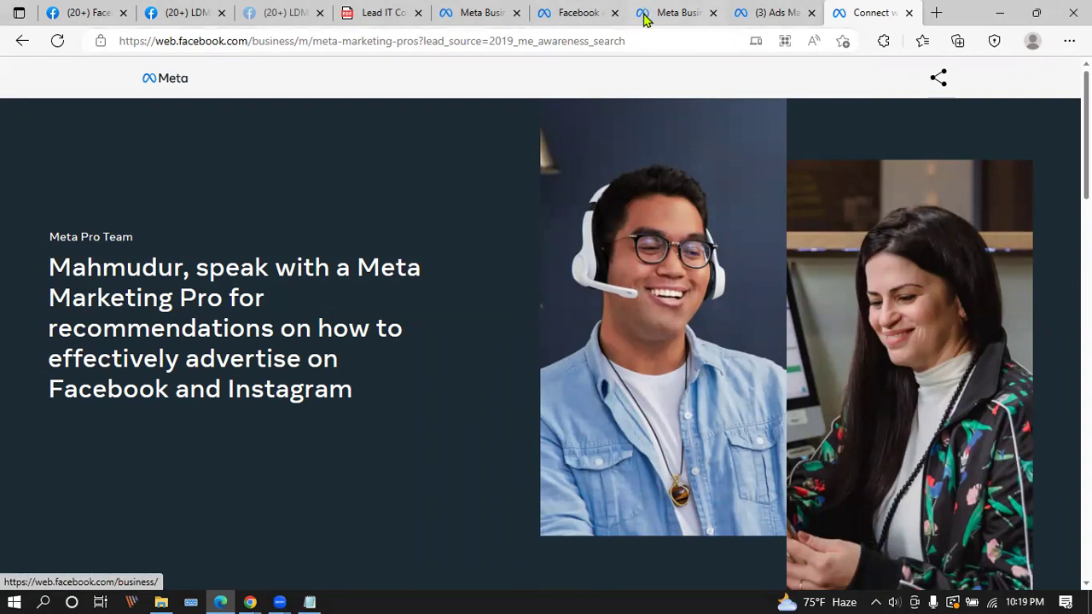
left_click(650, 41)
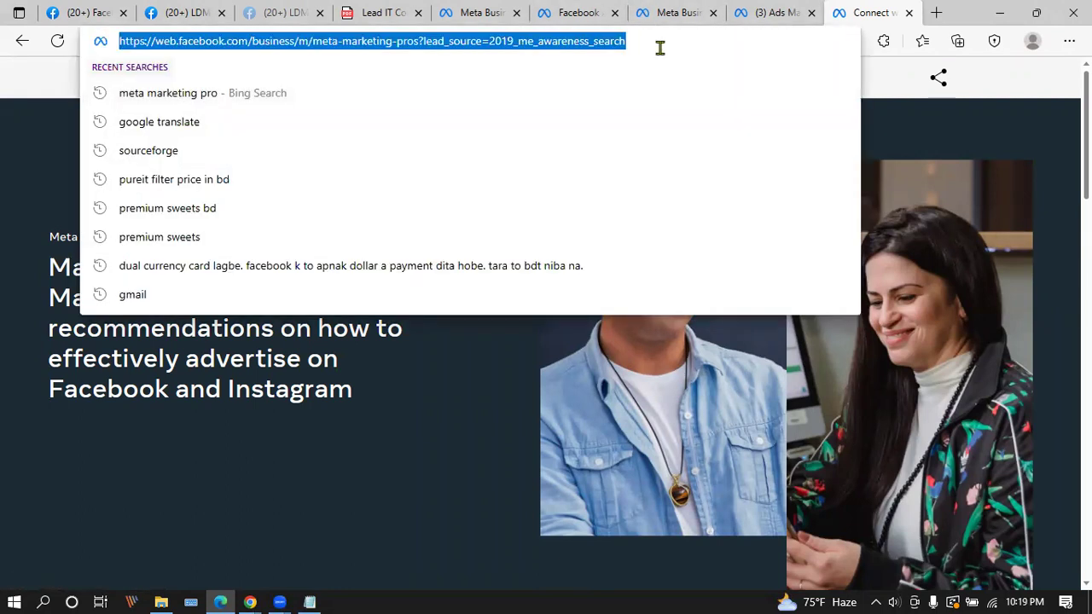
left_click(475, 385)
scroll(487, 310, "down", 10)
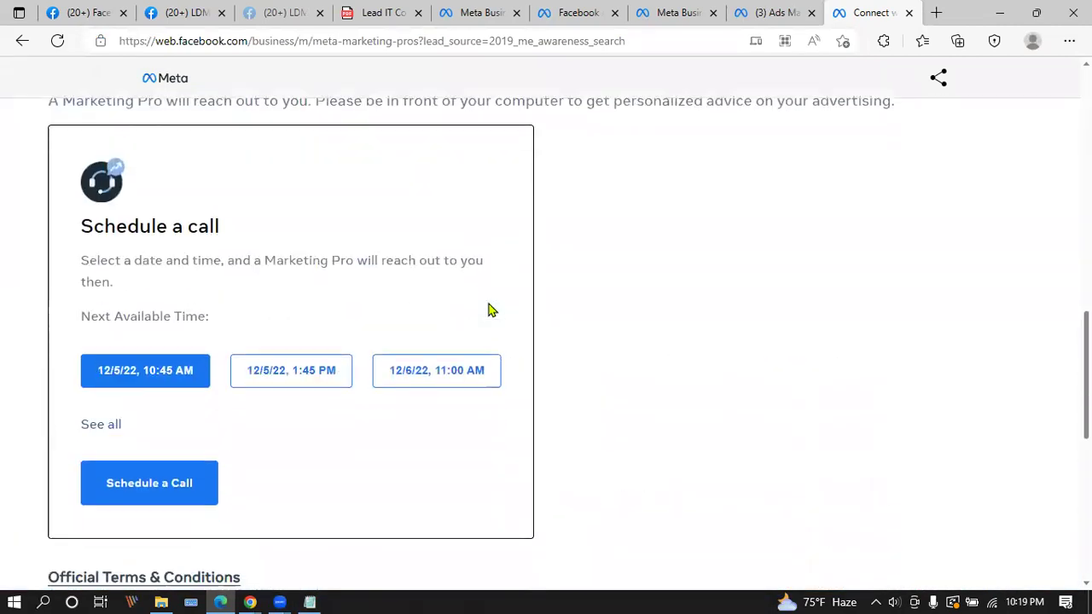
scroll(491, 311, "up", 6)
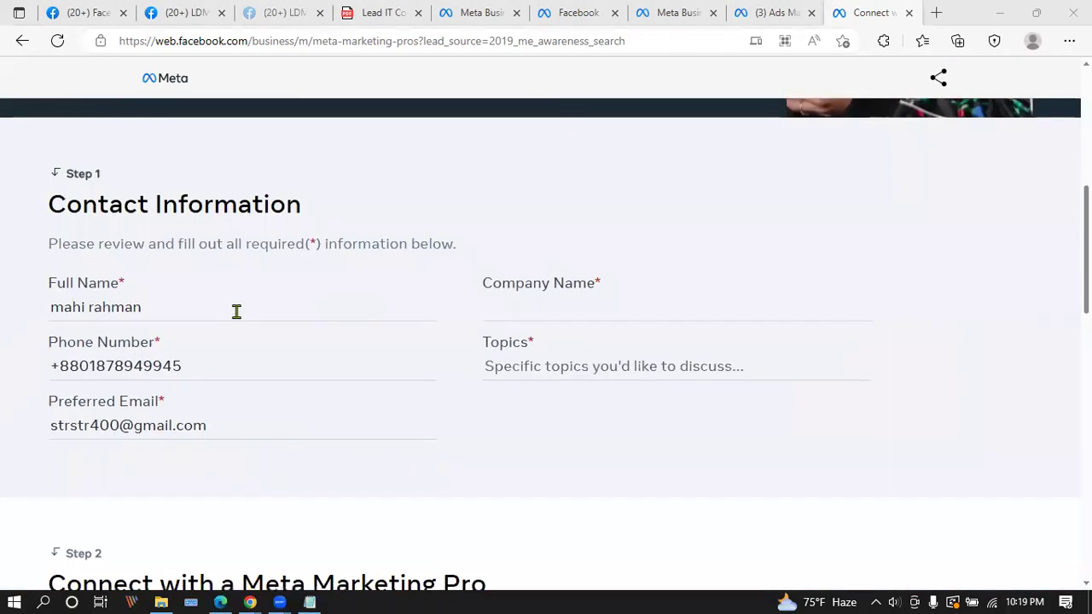
Inspect the prefilled Full Name, Company Name, Phone Number and Topics fields without editing them
triple_click(234, 309)
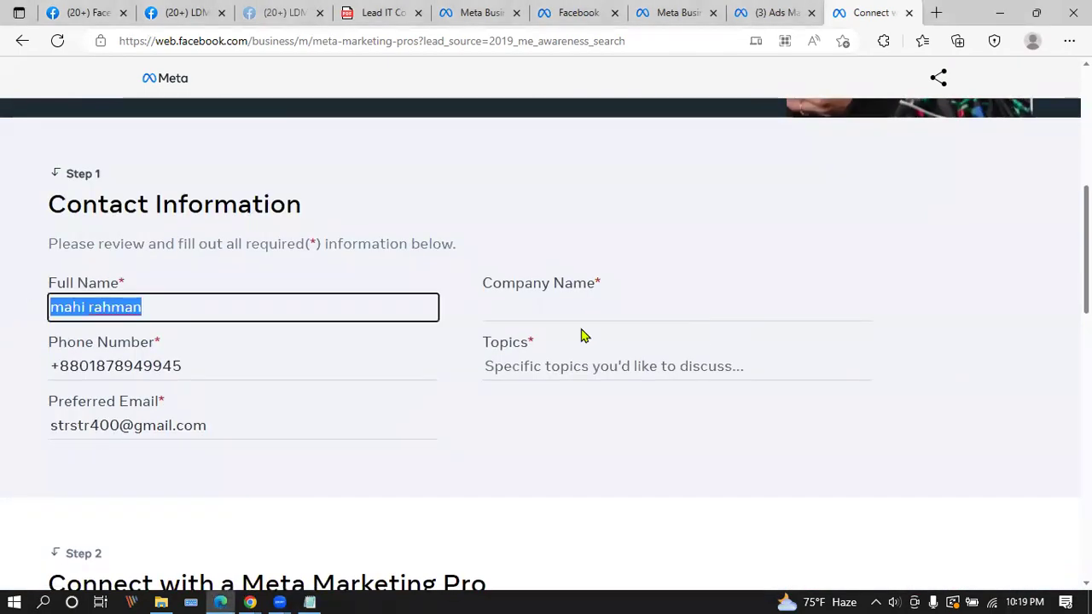
left_click(547, 311)
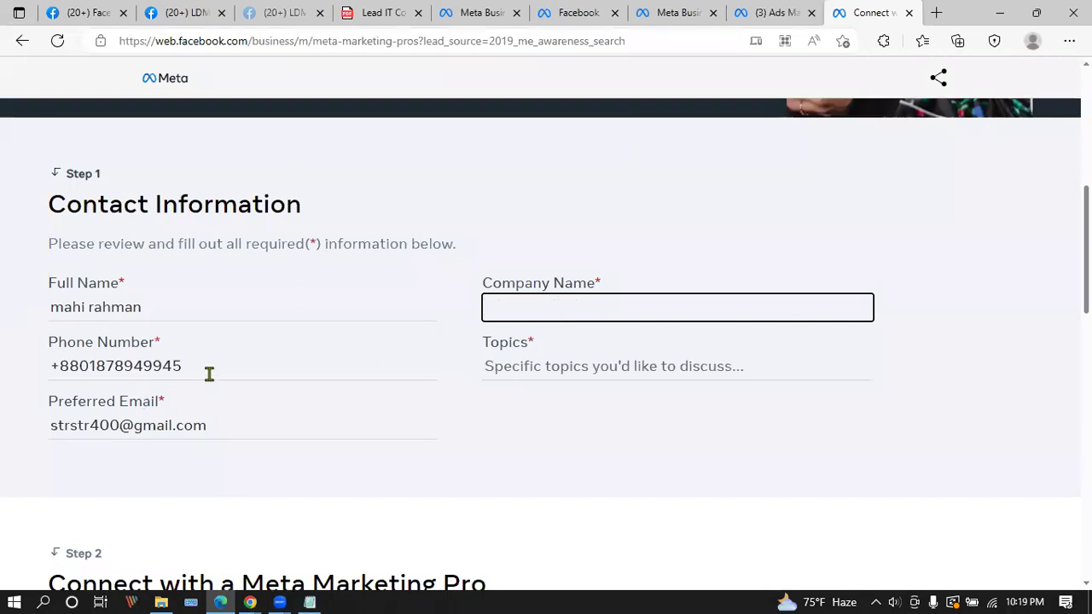
left_click_drag(209, 374, 4, 384)
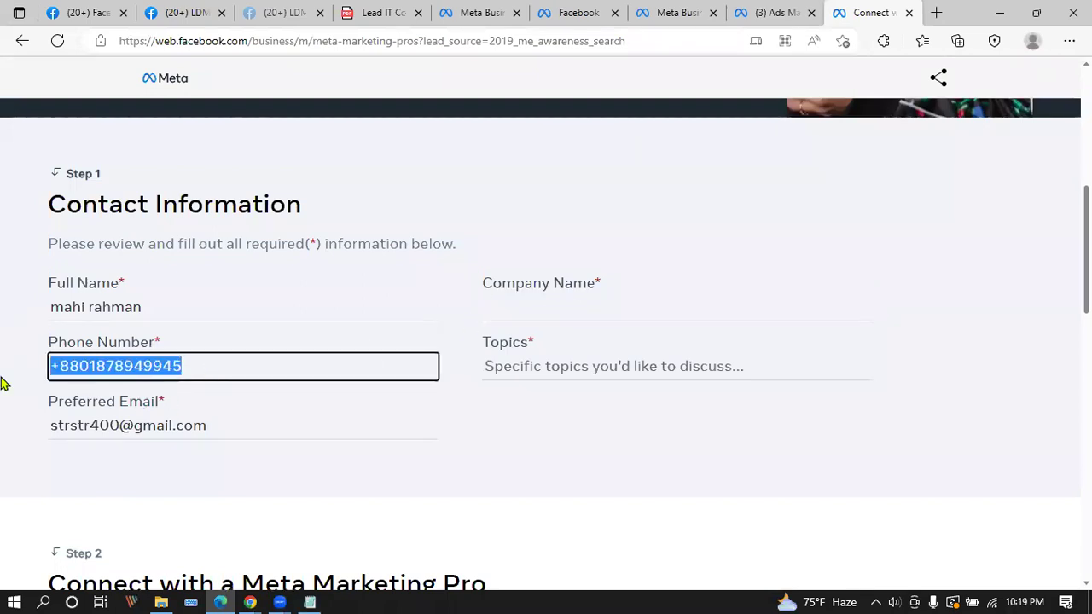
left_click(620, 368)
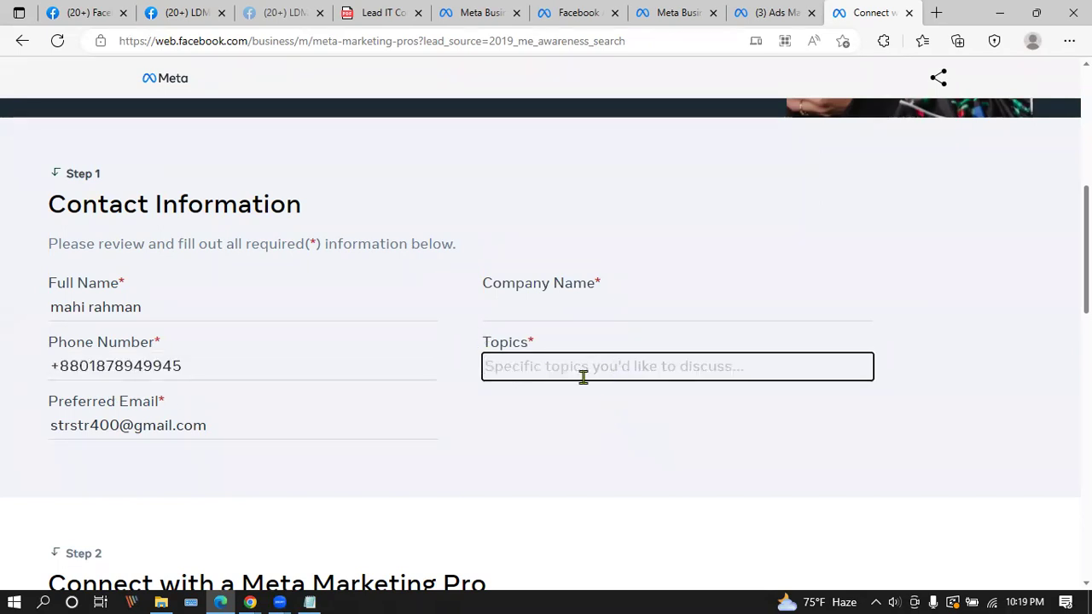
left_click(324, 417)
Look over the call slots, then return to the Ads Manager tab without submitting
scroll(295, 415, "down", 5)
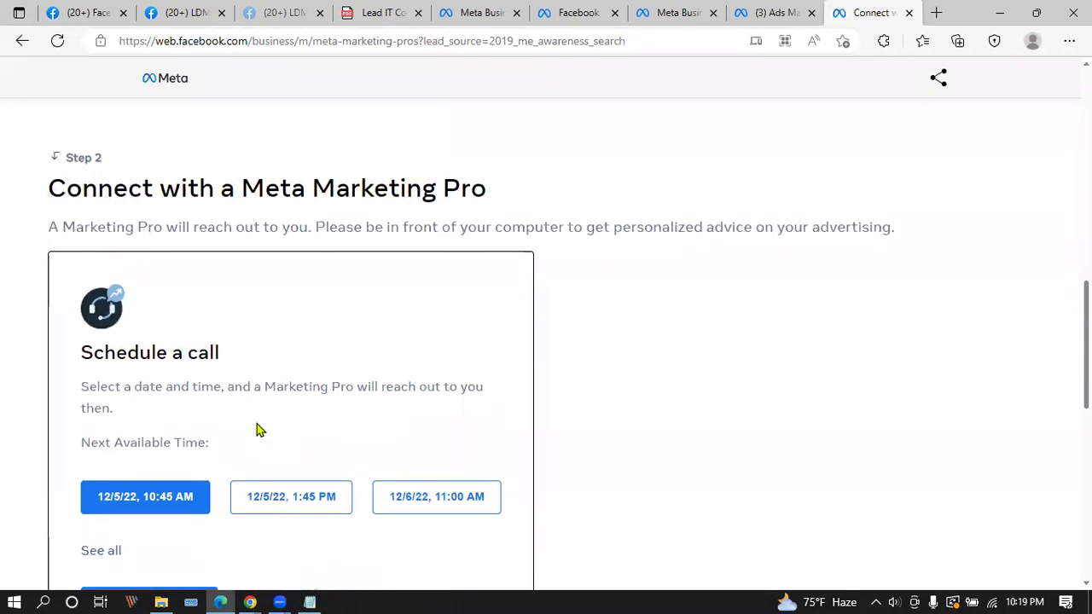
scroll(231, 316, "down", 1)
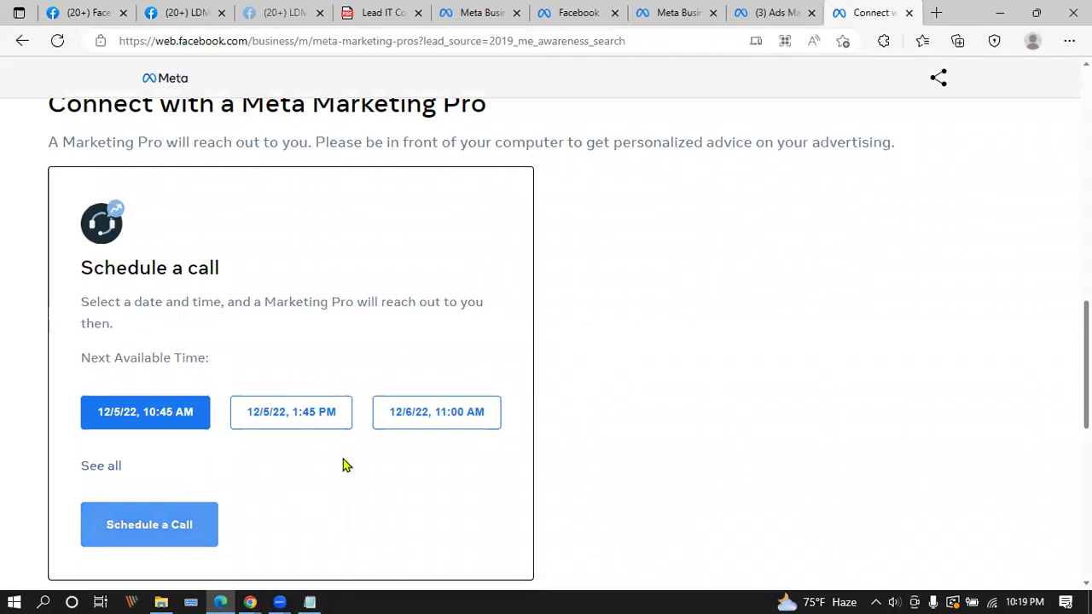
scroll(249, 373, "down", 7)
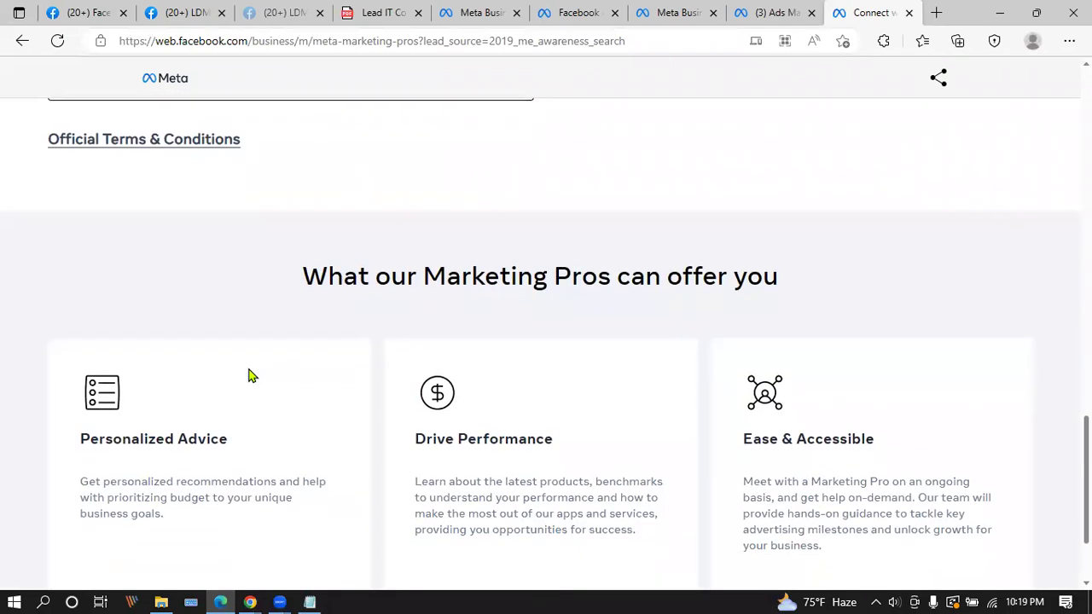
scroll(256, 371, "up", 15)
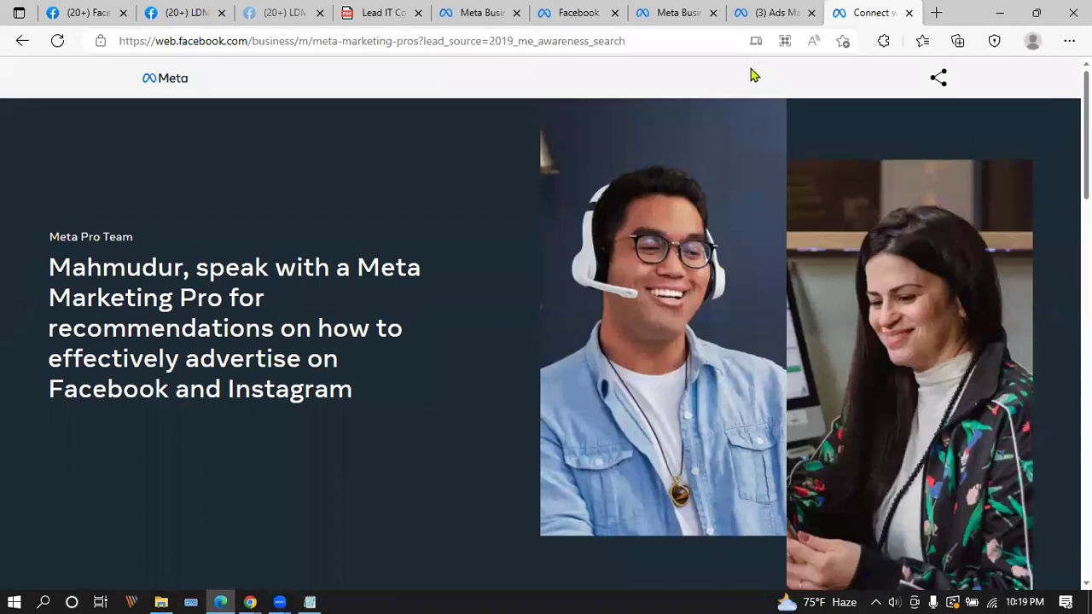
left_click(775, 12)
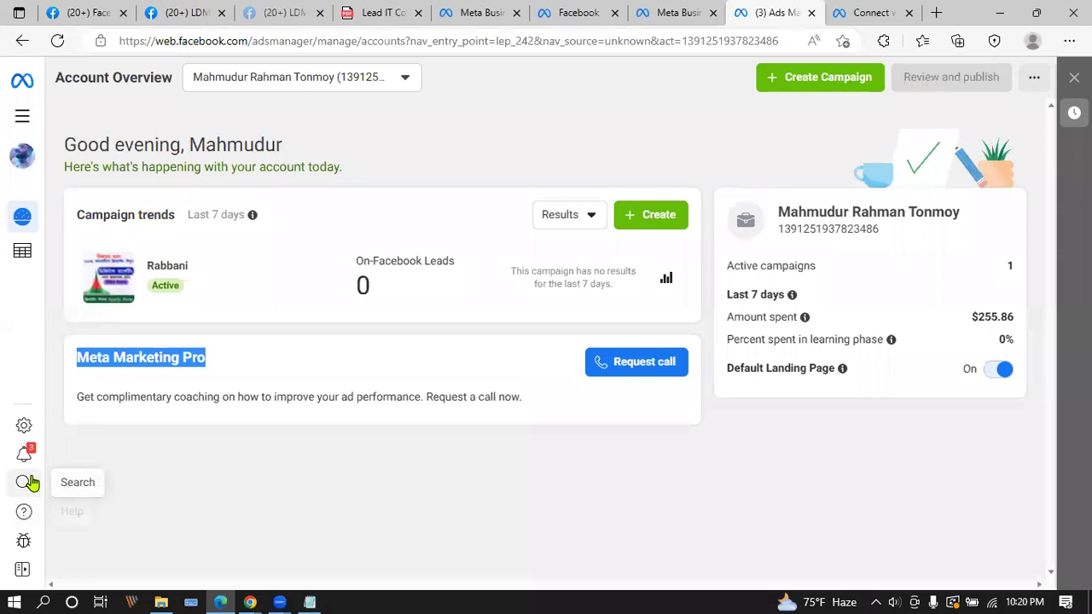
left_click(23, 515)
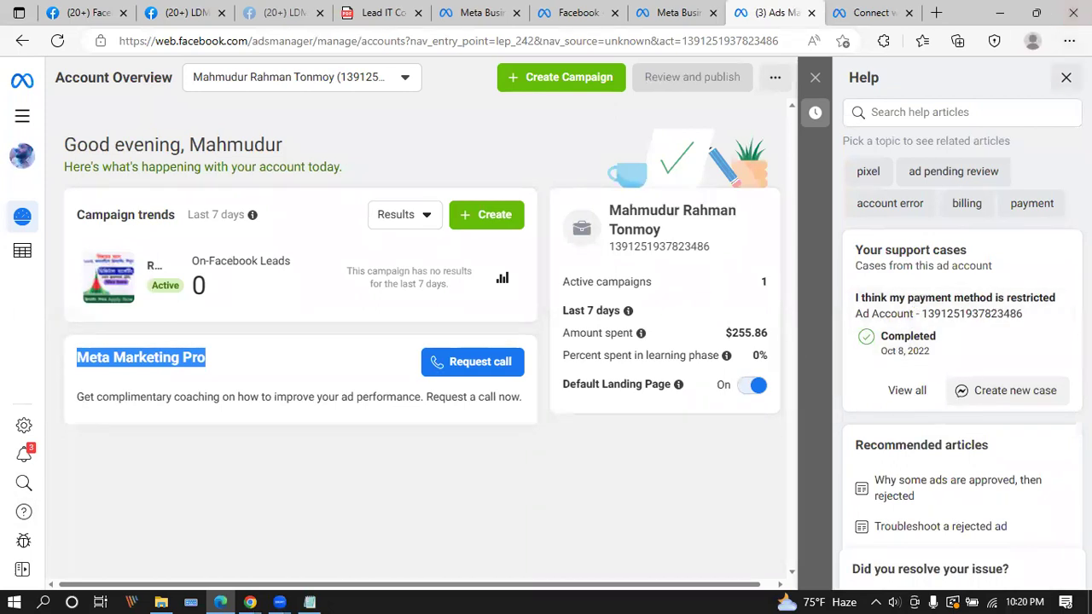
left_click(1066, 77)
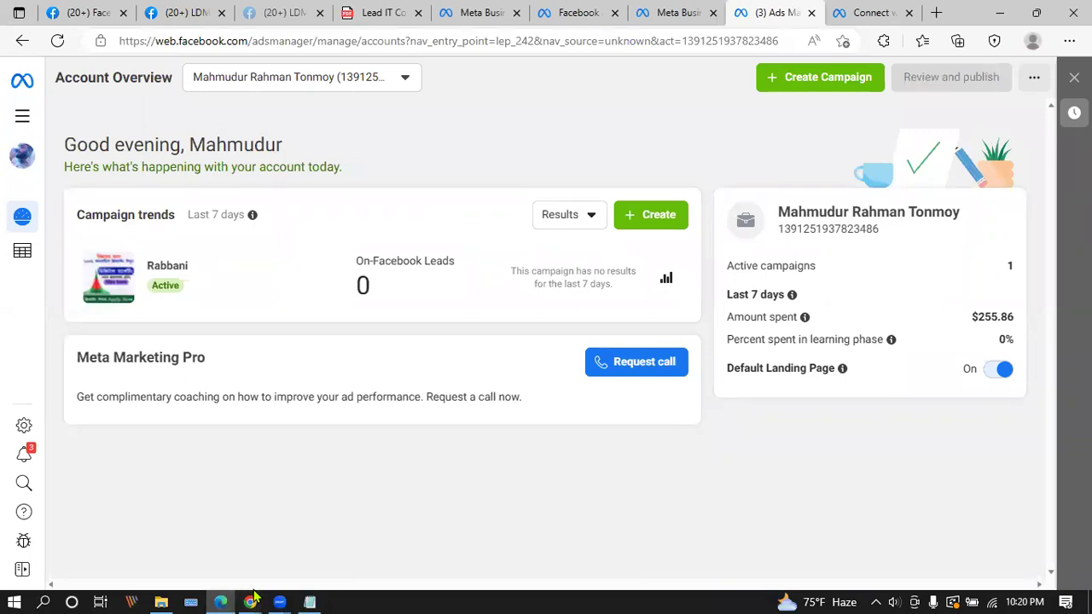
left_click(251, 602)
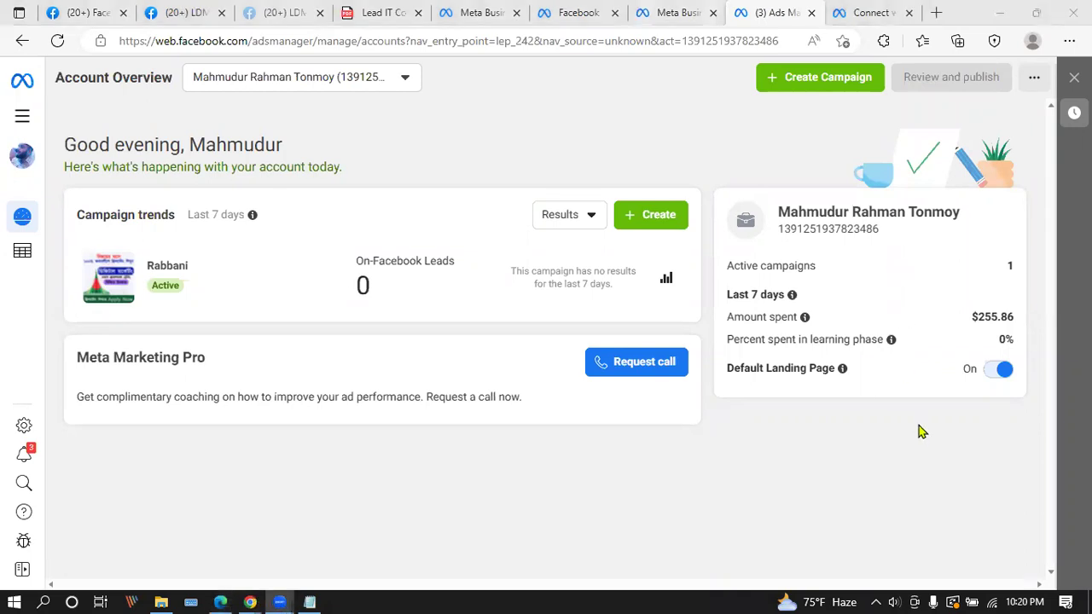